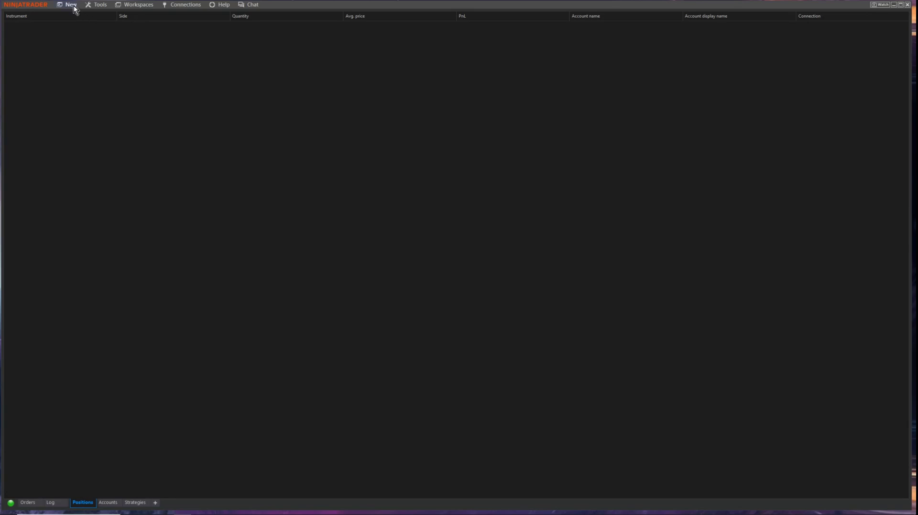
# - Create a new strategy in the Strategy Builder and name it RenkoEMACross
pyautogui.click(74, 6)
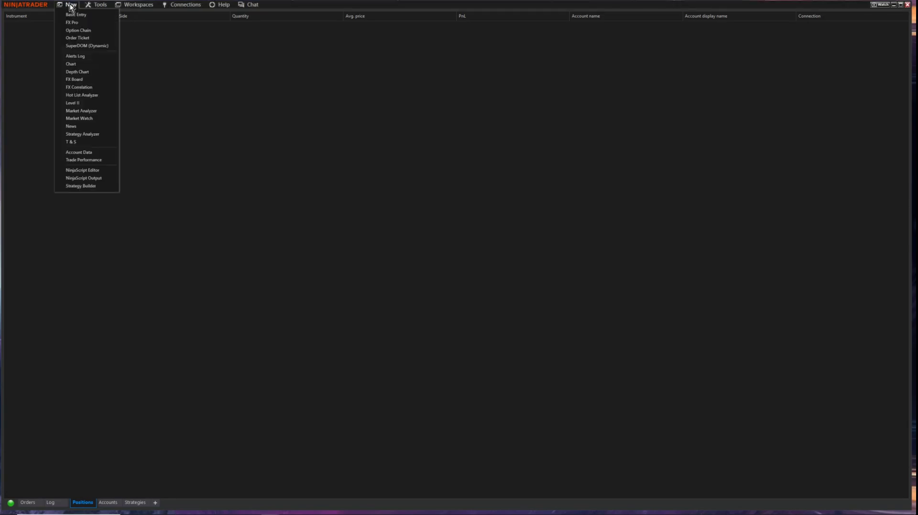
pyautogui.click(89, 188)
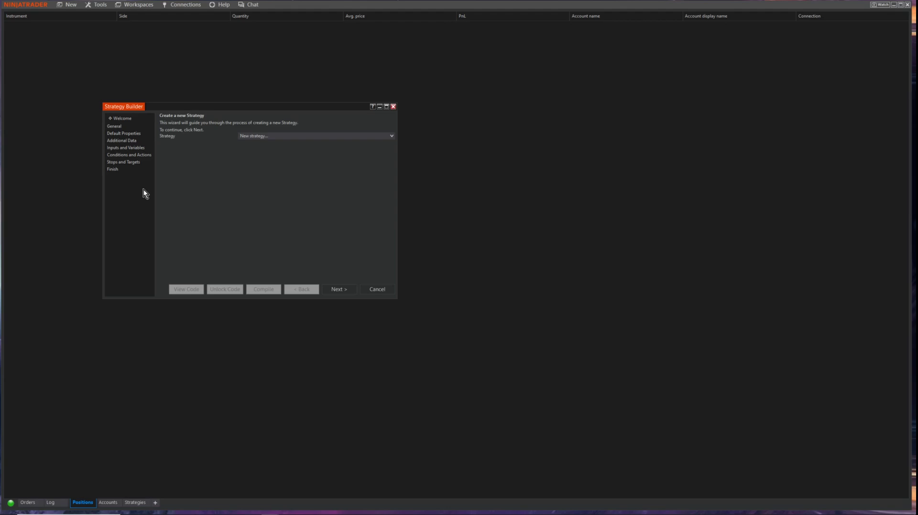
pyautogui.click(330, 288)
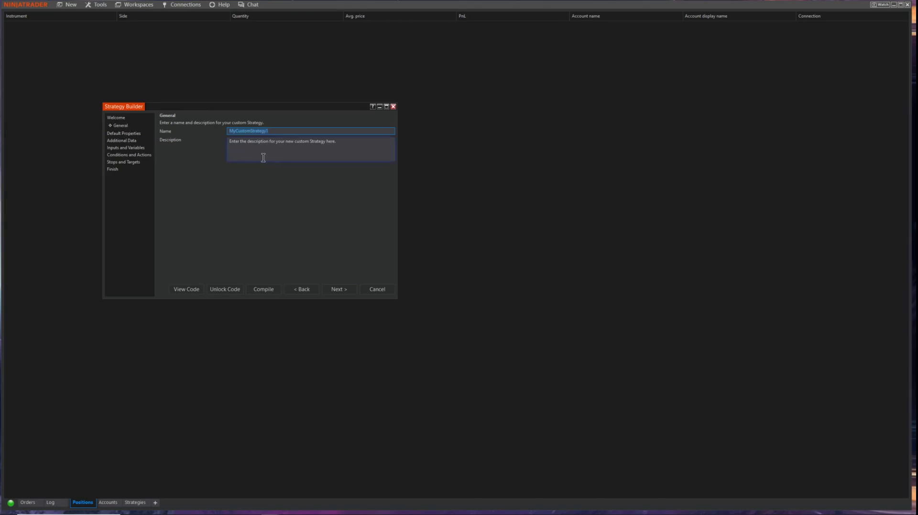
pyautogui.write('RenkoEMACross')
# - Replace the placeholder description with "This strategy uses the 20/50 EMA to enter and exit trades based on Renko Candles"
pyautogui.click(343, 148)
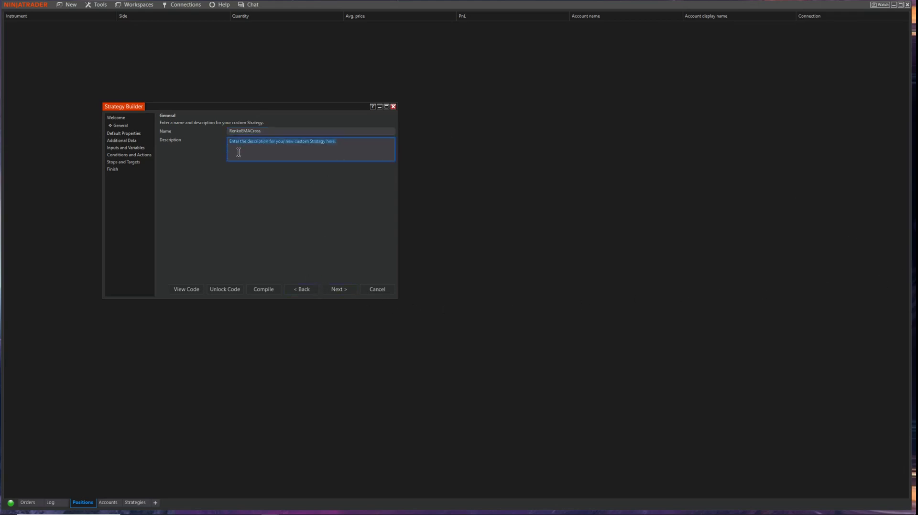
pyautogui.write('This')
pyautogui.write('strategy uses the 20/50 EMA to enter and exit trades')
pyautogui.press('BackSpace')
pyautogui.write('trades based on Renko Candles')
pyautogui.click(338, 290)
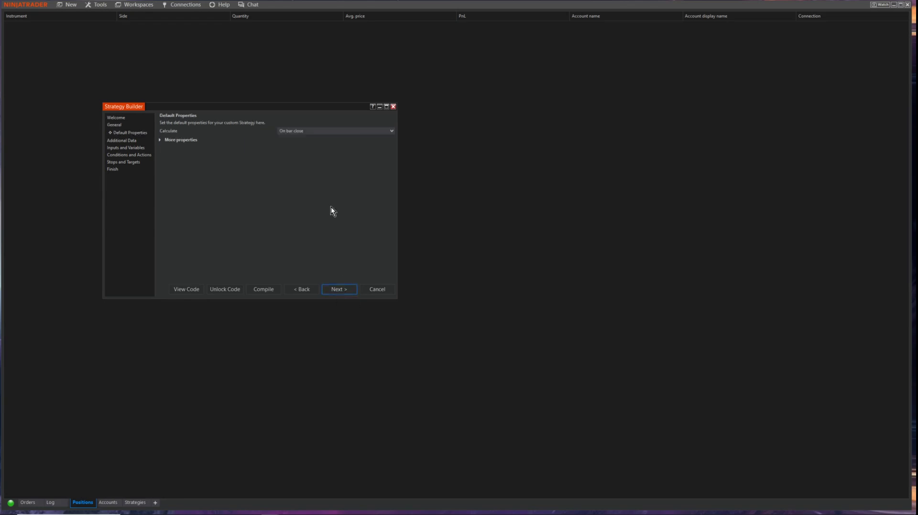
# - Set the strategy's default slippage to 2 and its exit on session close seconds to 3600
pyautogui.click(182, 140)
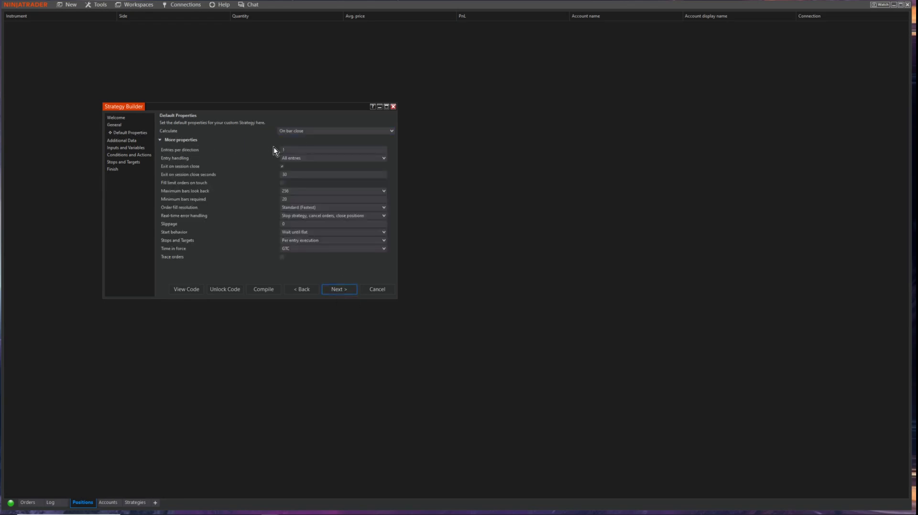
pyautogui.click(287, 224)
pyautogui.click(284, 174)
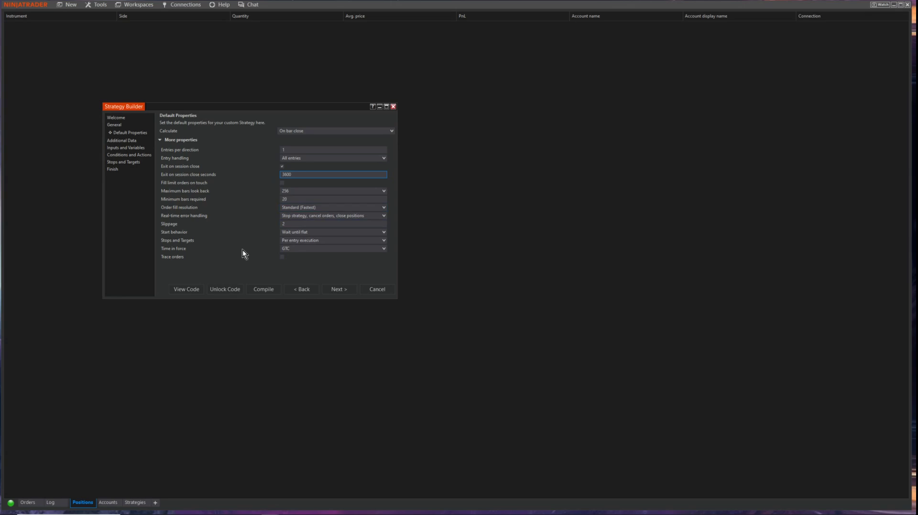
pyautogui.click(338, 289)
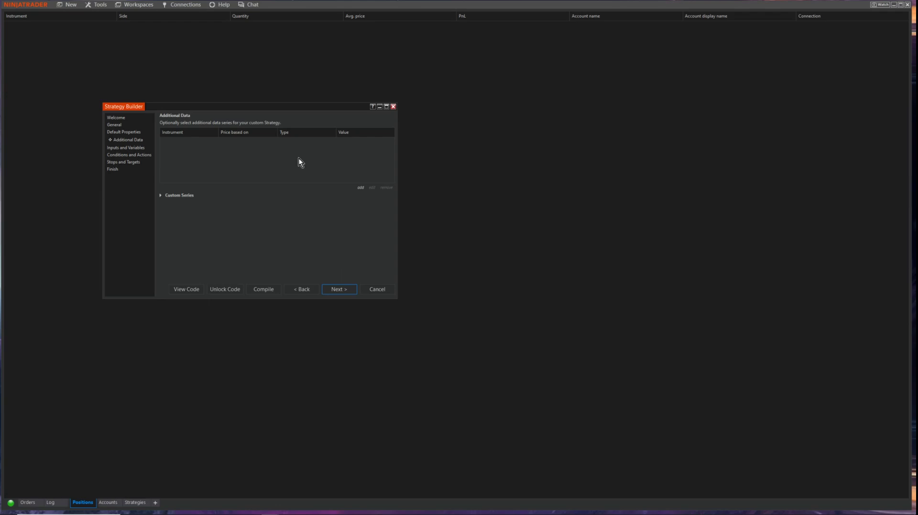
# - Leave the additional data and custom series empty and continue to the inputs and variables
pyautogui.click(174, 196)
pyautogui.click(174, 196)
pyautogui.click(340, 290)
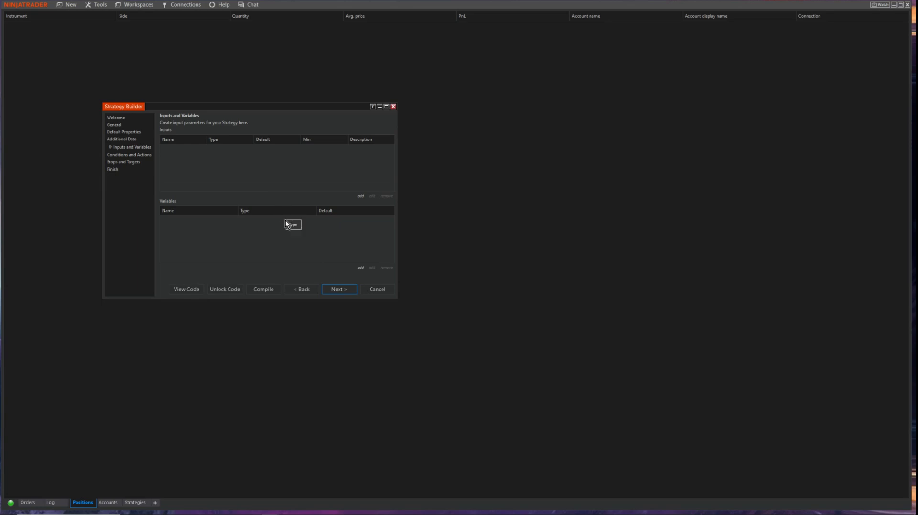
# - Add a strategy variable named RecentHigh of type double, keeping its default value
pyautogui.click(360, 268)
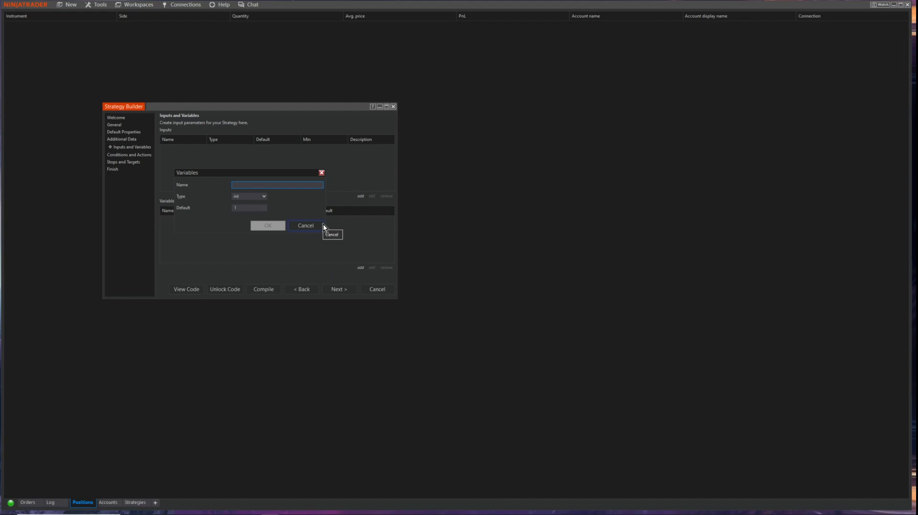
pyautogui.write('RecentHG')
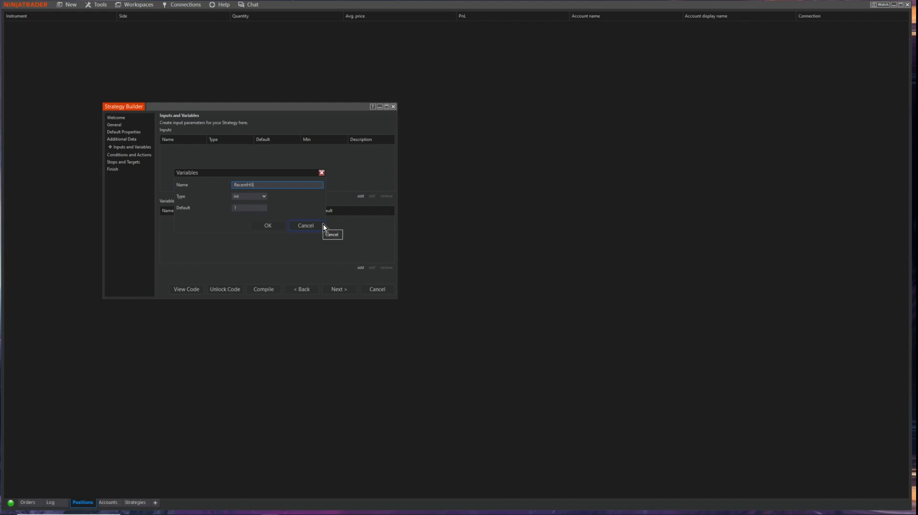
pyautogui.press('BackSpace')
pyautogui.write('igh')
pyautogui.click(264, 196)
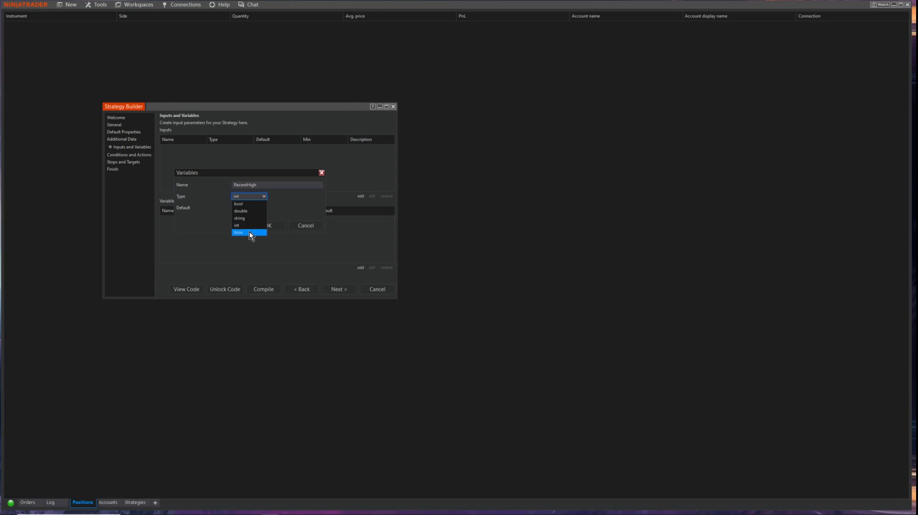
pyautogui.click(243, 211)
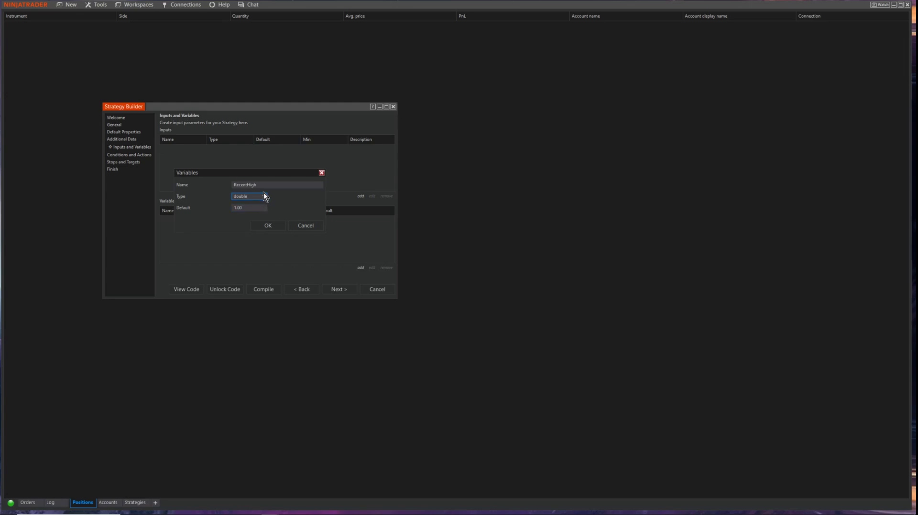
pyautogui.click(268, 225)
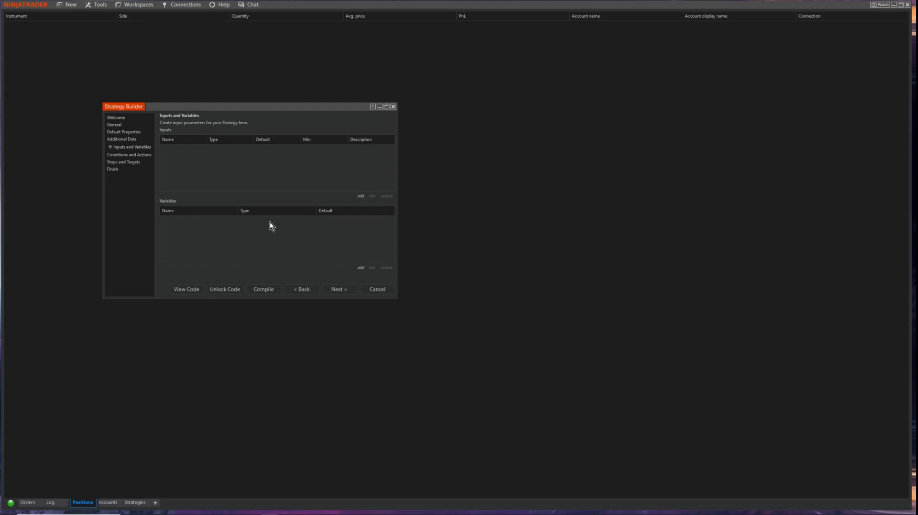
# - Add a second variable named RecentLow of type double and continue to the conditions and actions
pyautogui.click(360, 268)
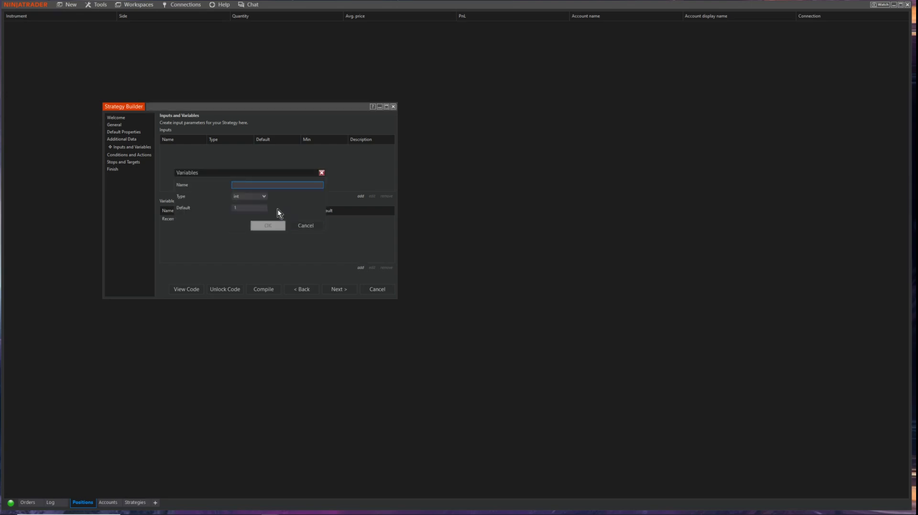
pyautogui.write('RecentLow')
pyautogui.click(266, 196)
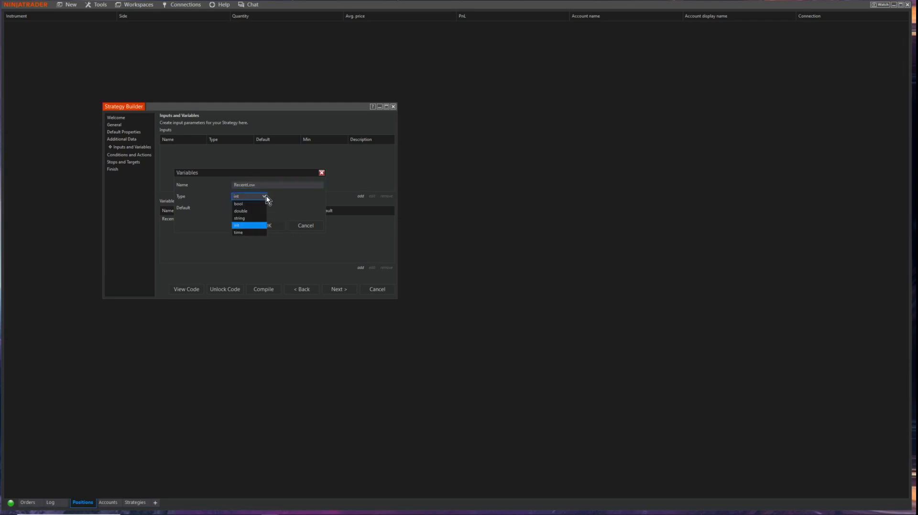
pyautogui.click(277, 229)
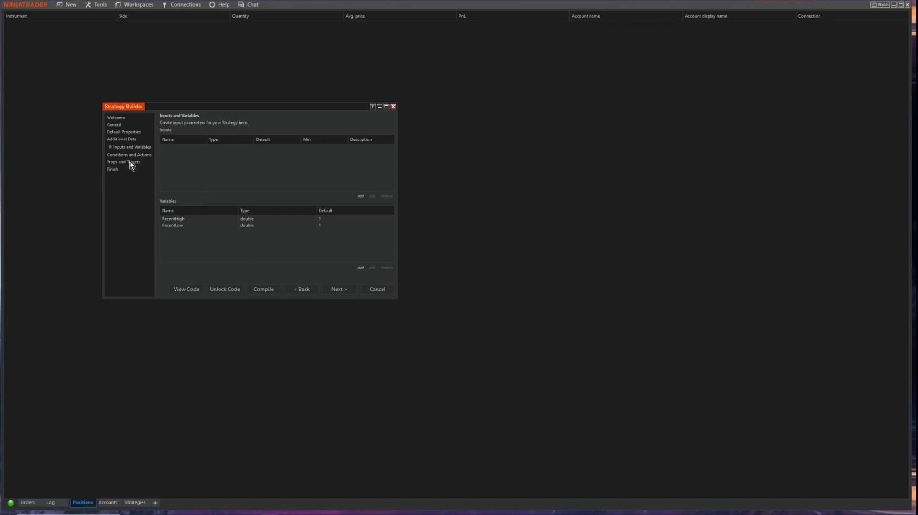
pyautogui.click(331, 290)
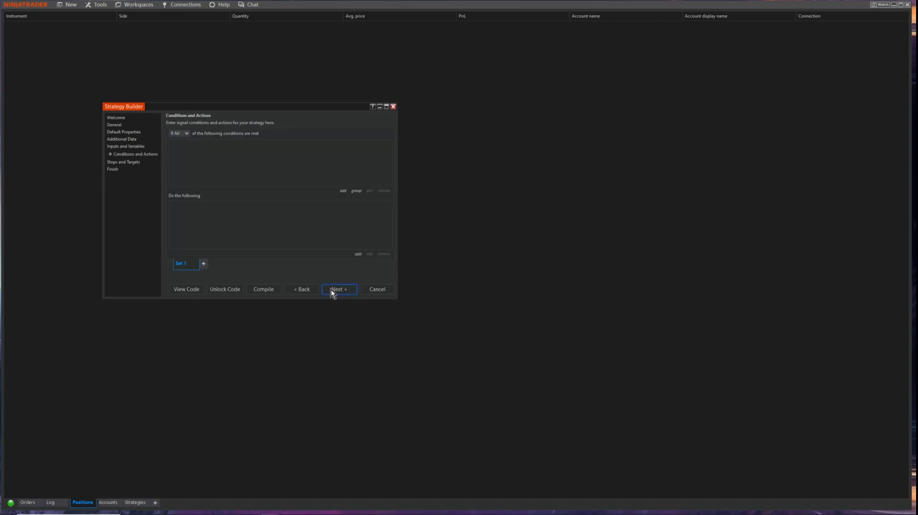
# - Start a condition in Set 1 with a 20-period EMA as the first operand and Cross above as the comparison
pyautogui.click(344, 192)
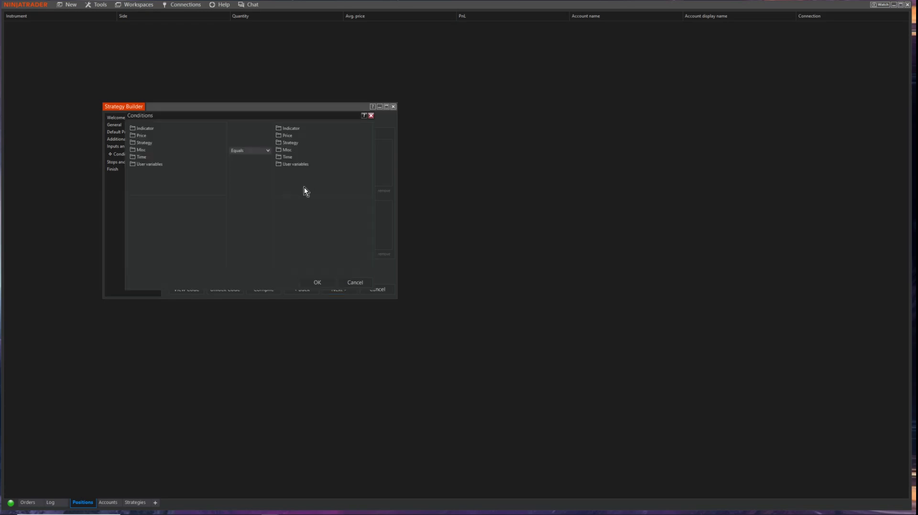
pyautogui.click(353, 283)
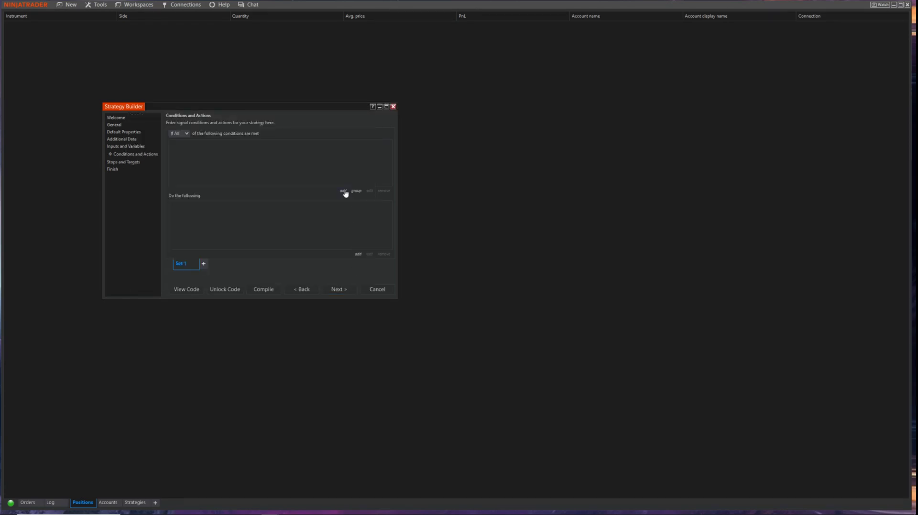
pyautogui.click(344, 192)
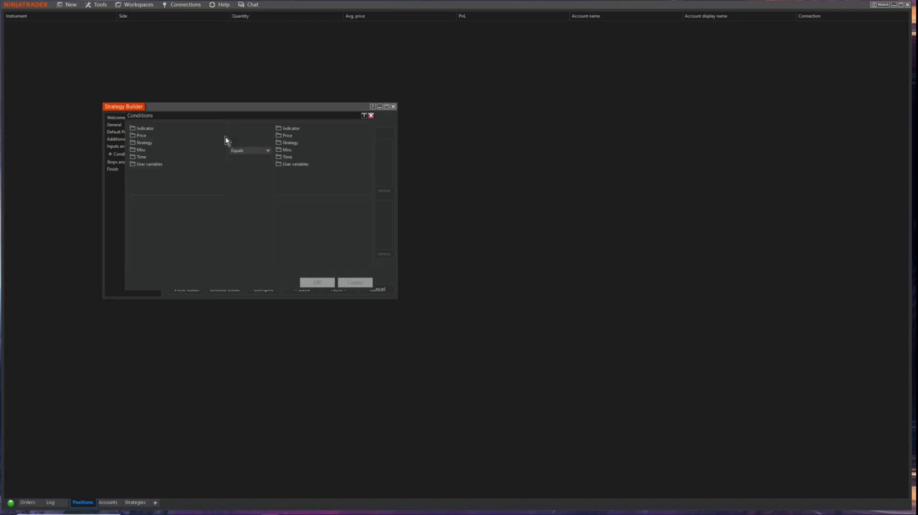
pyautogui.click(146, 129)
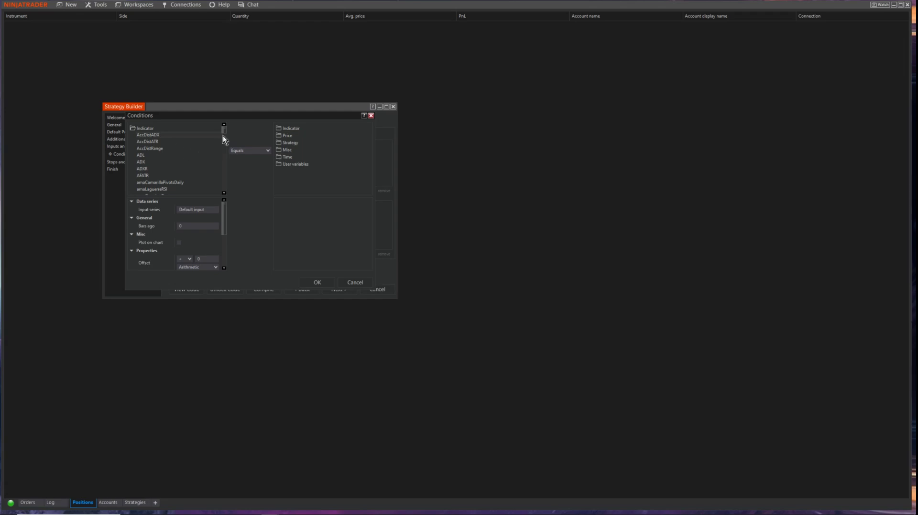
pyautogui.moveTo(223, 132); pyautogui.dragTo(225, 139)
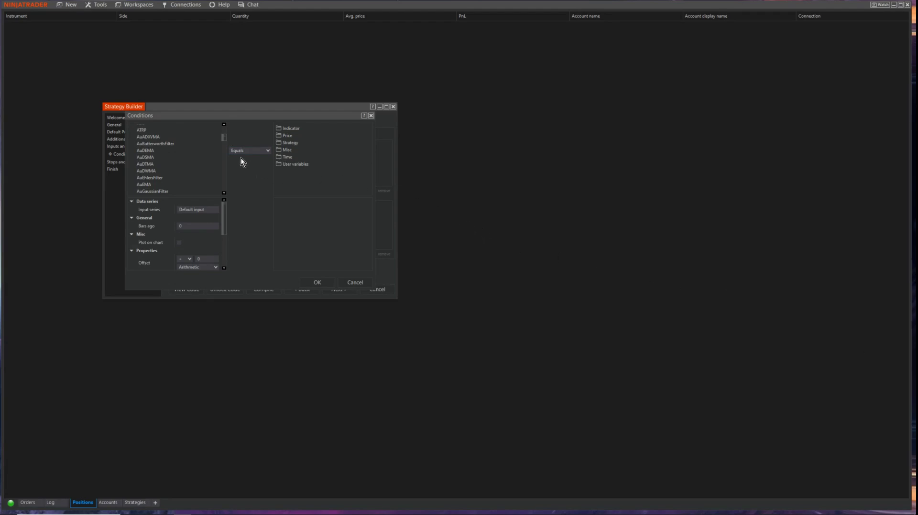
pyautogui.moveTo(223, 137); pyautogui.dragTo(219, 153)
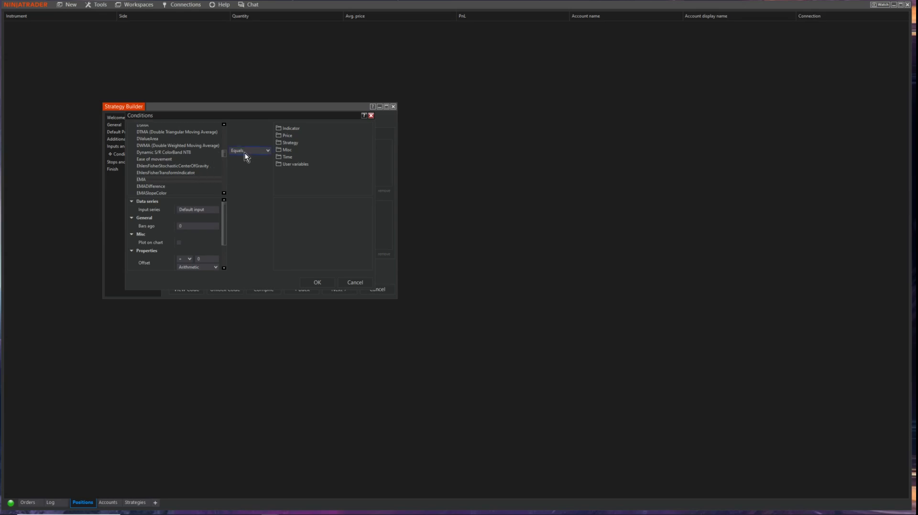
pyautogui.scroll(-2, 194, 245)
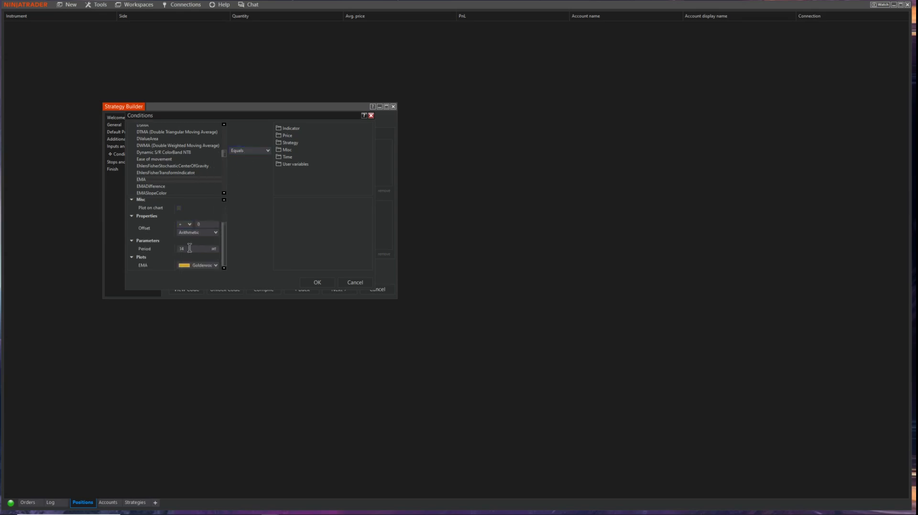
pyautogui.click(187, 249)
pyautogui.click(257, 152)
pyautogui.click(252, 160)
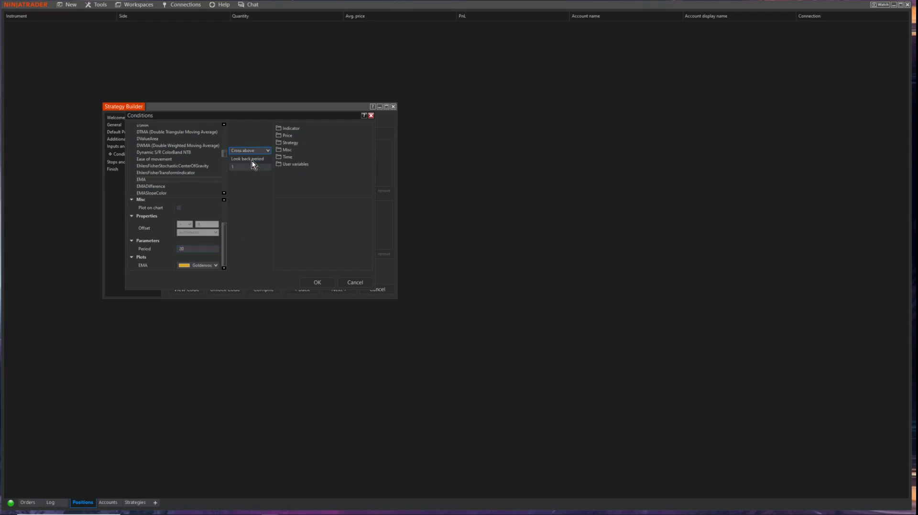
# - Complete the cross-above condition with an EMA of period 50 as the second operand
pyautogui.click(292, 130)
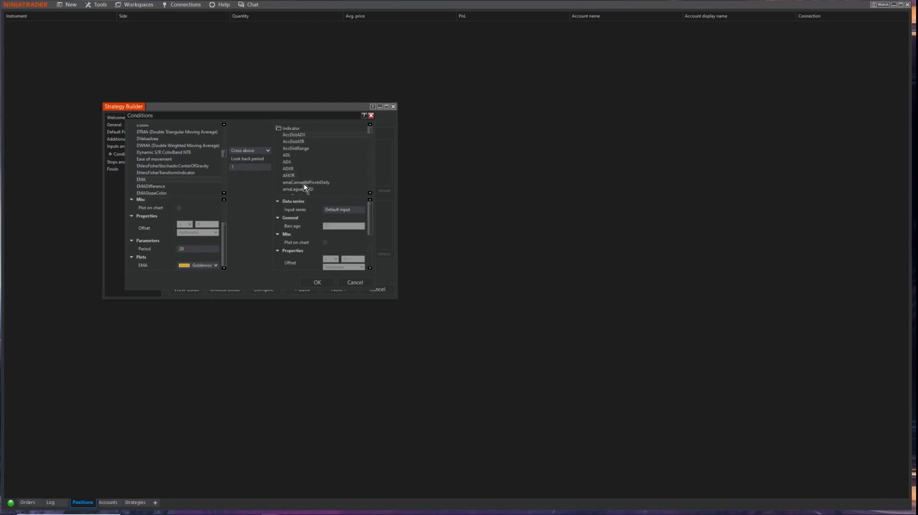
pyautogui.scroll(-12, 309, 162)
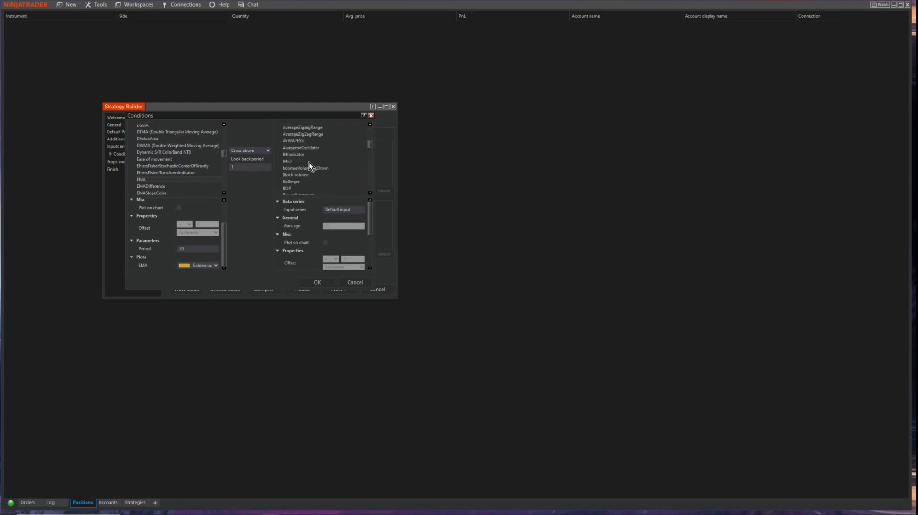
pyautogui.scroll(-3, 309, 162)
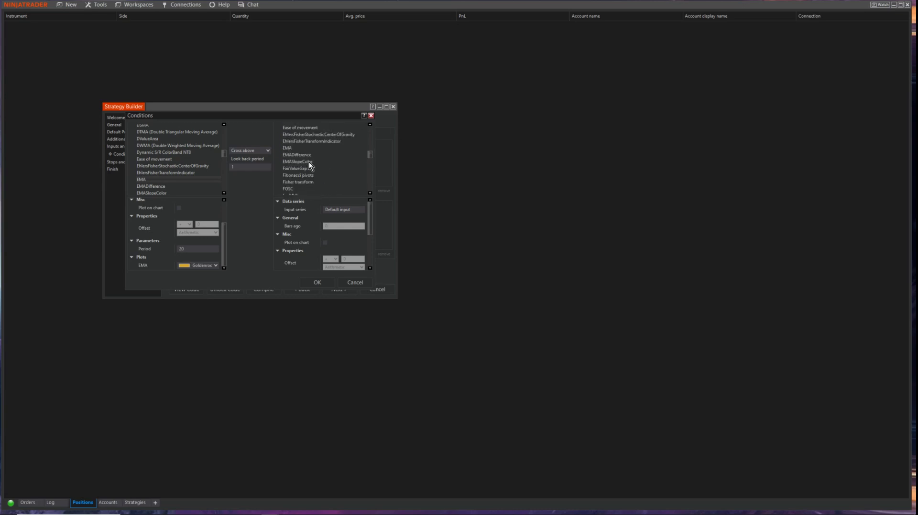
pyautogui.scroll(-3, 337, 237)
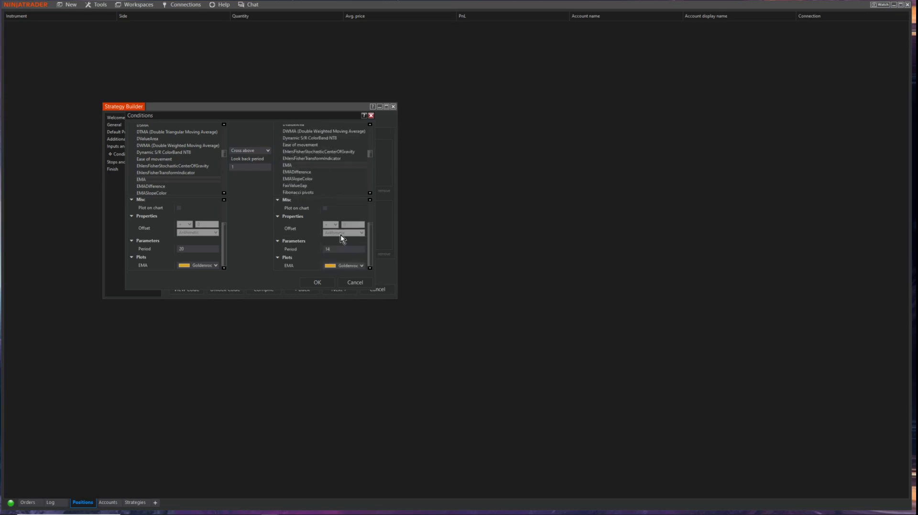
pyautogui.click(336, 249)
pyautogui.scroll(3, 350, 217)
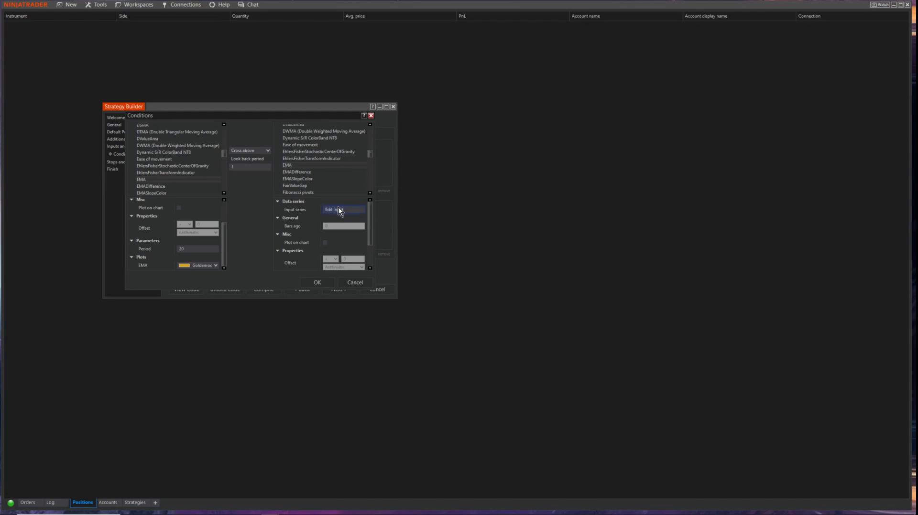
pyautogui.click(317, 282)
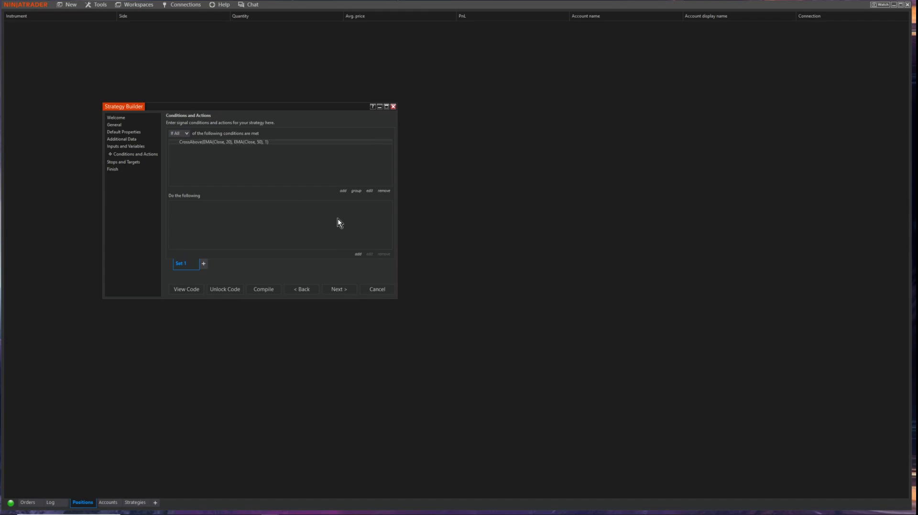
# - Add an Enter long position action to Set 1 with the default quantity and the signal name Long1
pyautogui.click(358, 254)
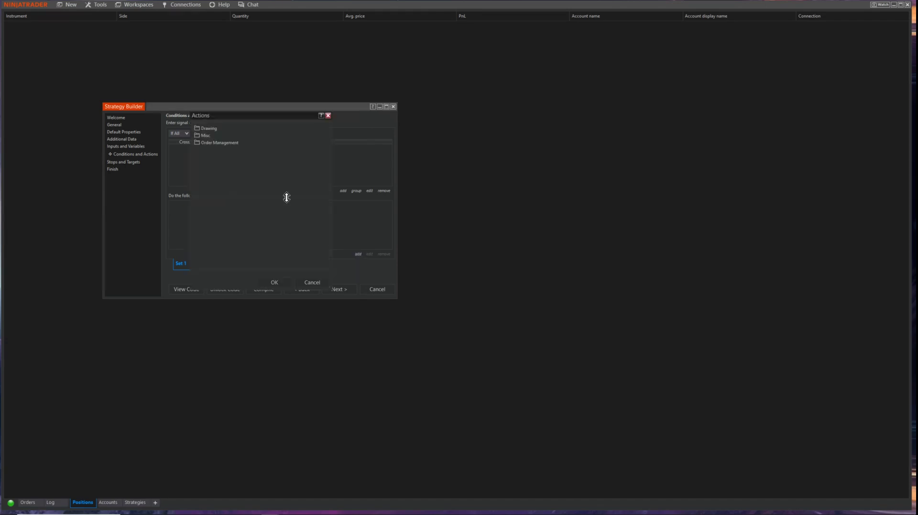
pyautogui.doubleClick(206, 143)
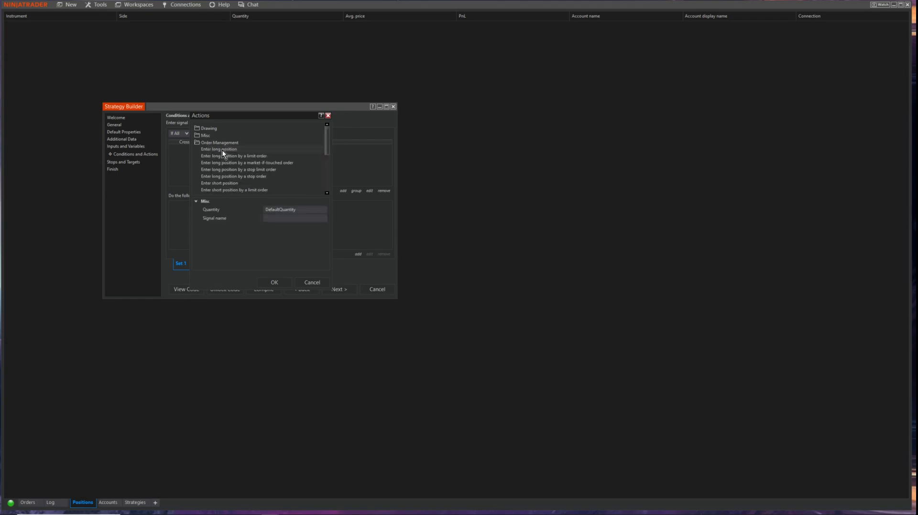
pyautogui.click(282, 219)
pyautogui.write('1')
pyautogui.click(273, 283)
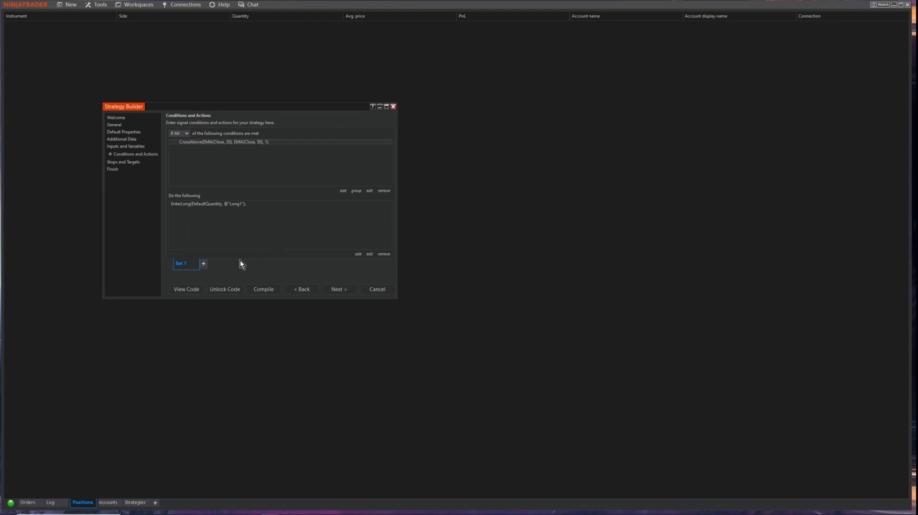
# - Duplicate Set 1 with its condition and action into a second set
pyautogui.rightClick(191, 266)
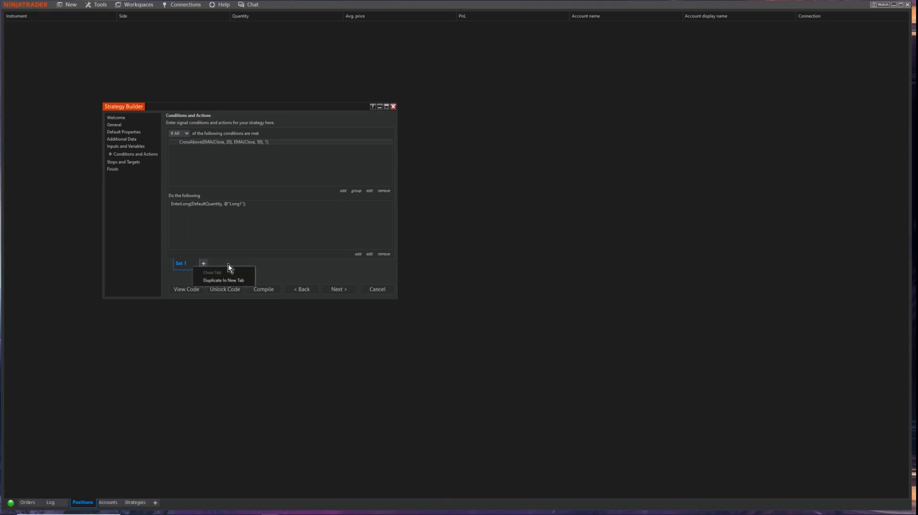
pyautogui.click(206, 264)
pyautogui.rightClick(193, 267)
pyautogui.click(216, 283)
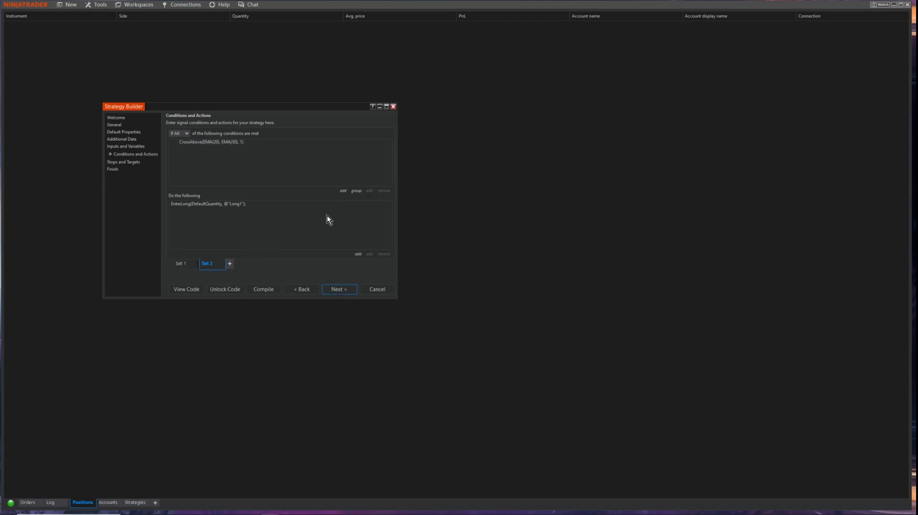
# - Change the comparison in Set 2's EMA condition to Cross below
pyautogui.click(228, 145)
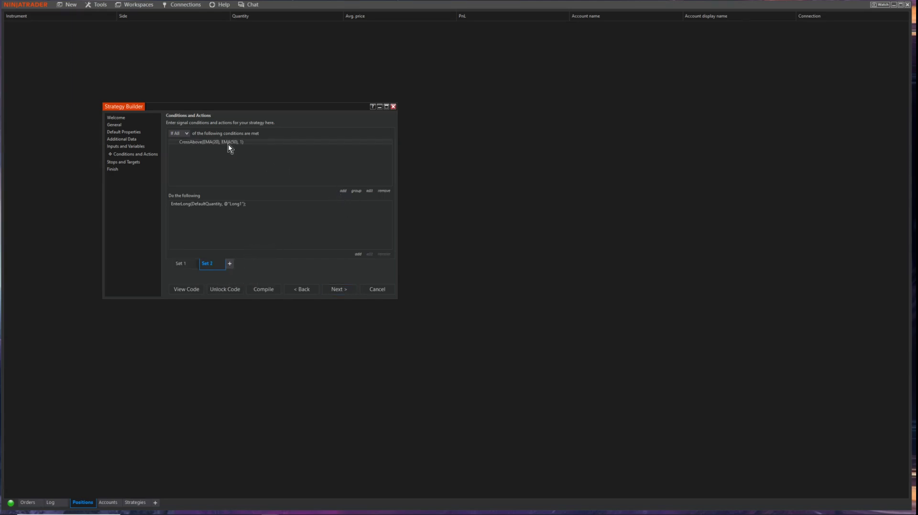
pyautogui.click(366, 191)
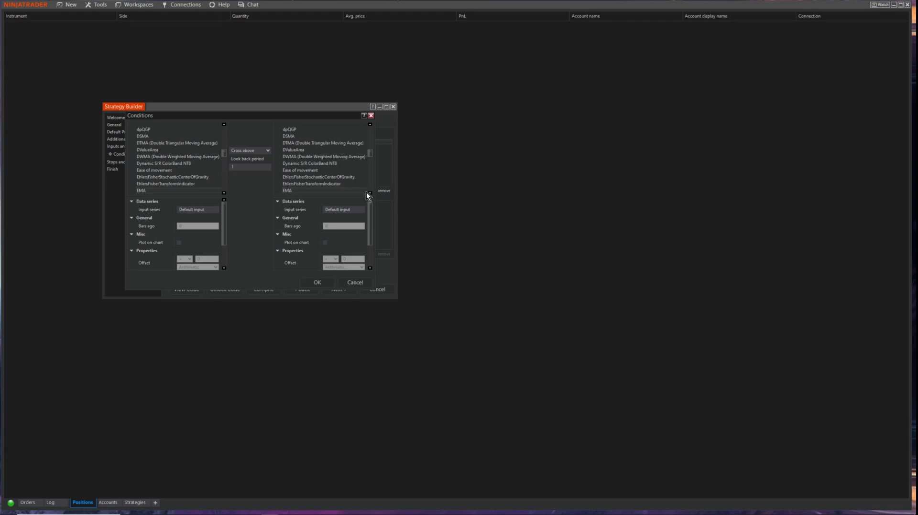
pyautogui.click(257, 151)
pyautogui.click(259, 166)
pyautogui.click(321, 283)
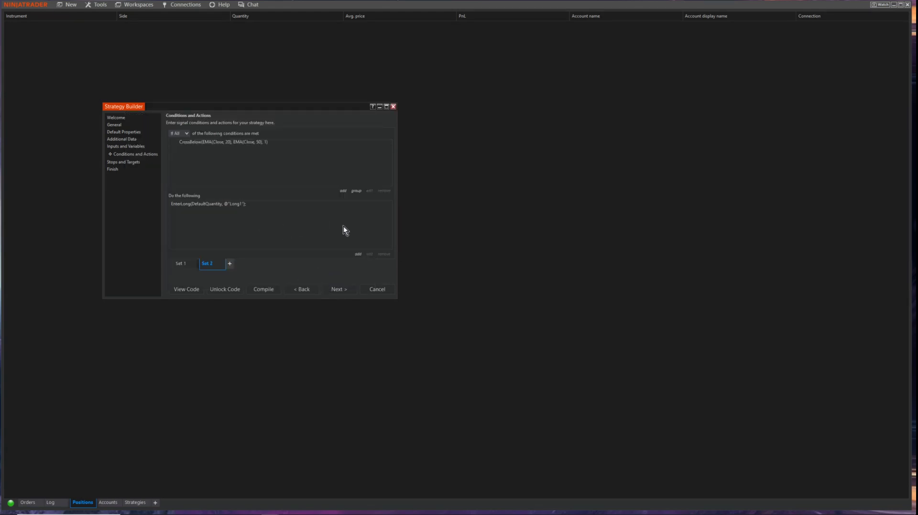
# - Change Set 2's action to Enter short position with the default quantity and the signal name Short1
pyautogui.click(215, 208)
pyautogui.click(370, 254)
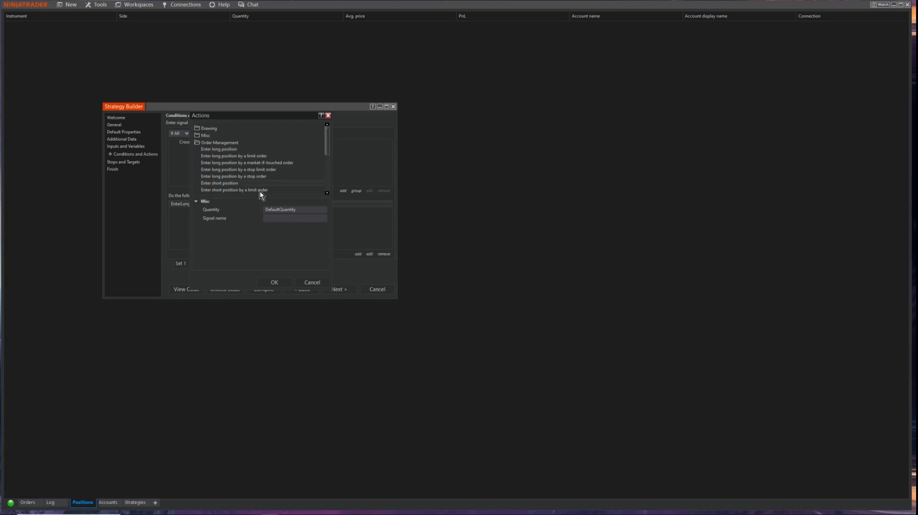
pyautogui.click(285, 218)
pyautogui.write('@""')
pyautogui.write('Short1')
pyautogui.click(274, 283)
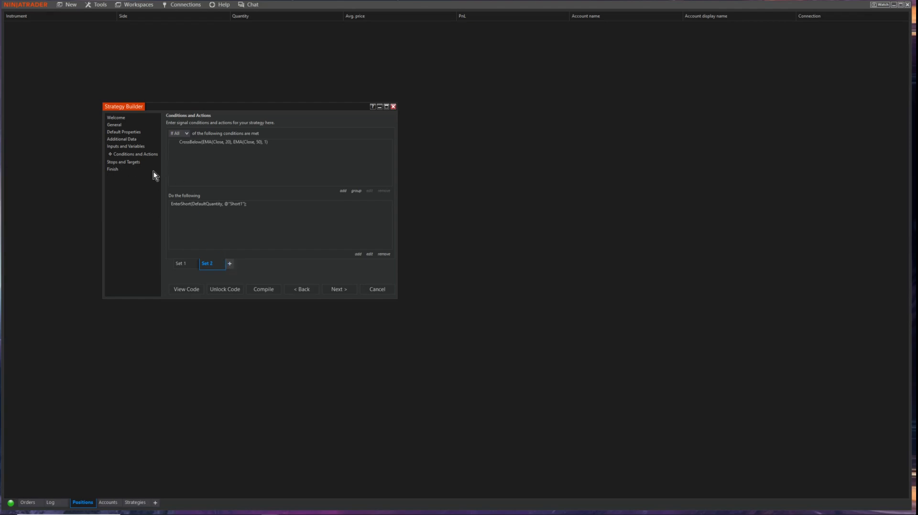
# - Add an empty third set and check the strategy's defined variables before returning to the conditions and actions
pyautogui.click(230, 265)
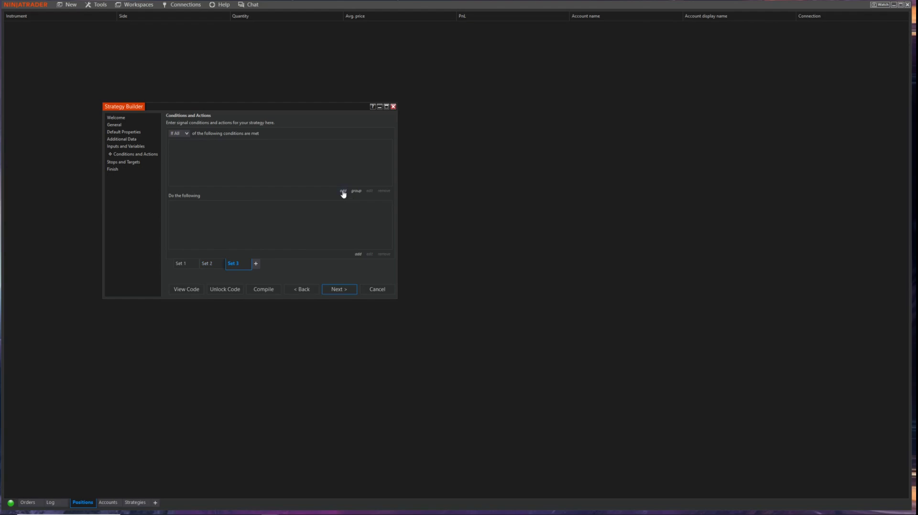
pyautogui.click(130, 147)
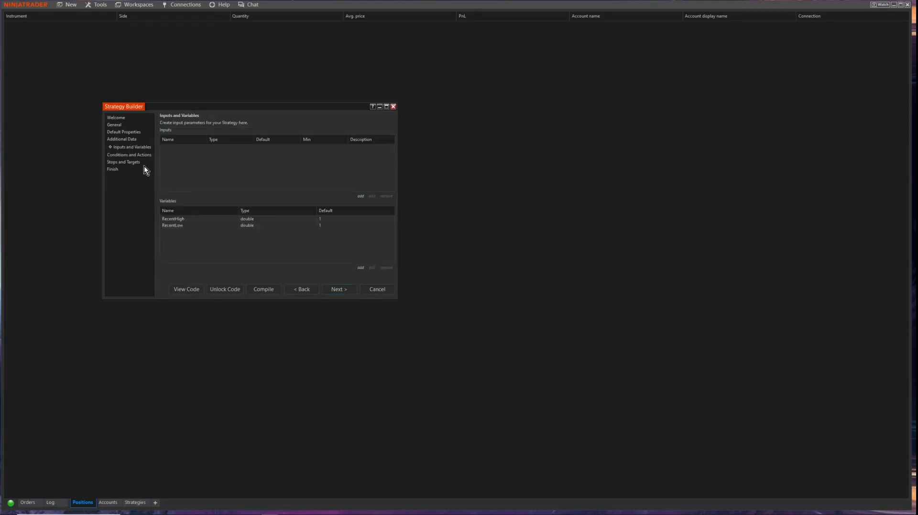
pyautogui.click(129, 155)
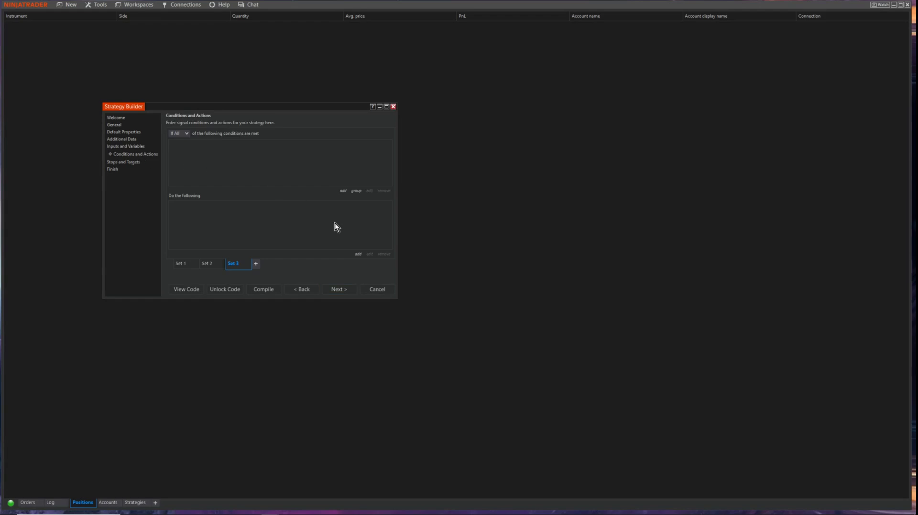
# - Start a condition in Set 3 with the user variable RecentHigh as the first operand
pyautogui.click(342, 191)
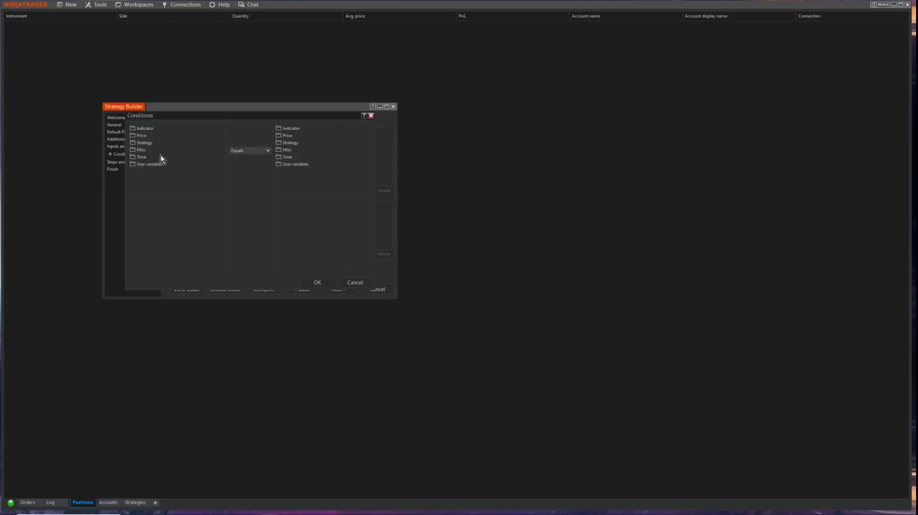
pyautogui.click(139, 136)
pyautogui.scroll(-2, 210, 159)
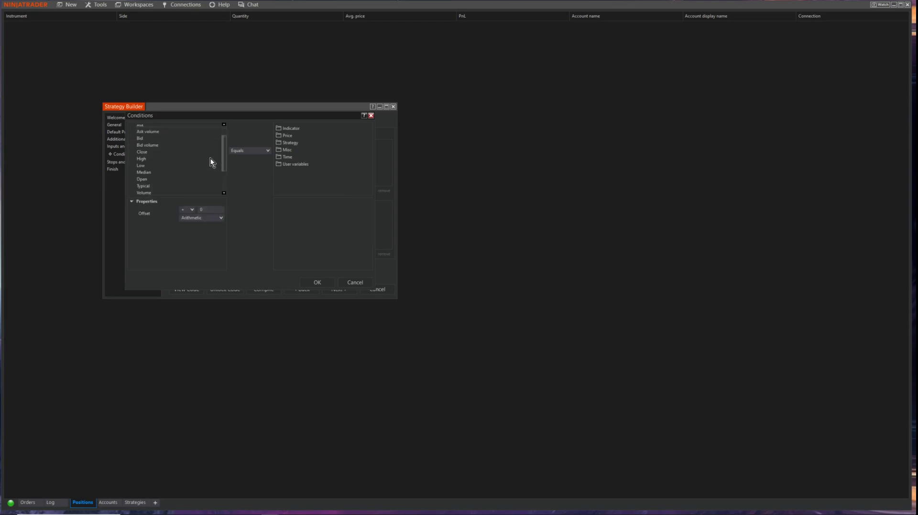
pyautogui.scroll(2, 211, 158)
pyautogui.scroll(-1, 197, 159)
pyautogui.scroll(-1, 190, 163)
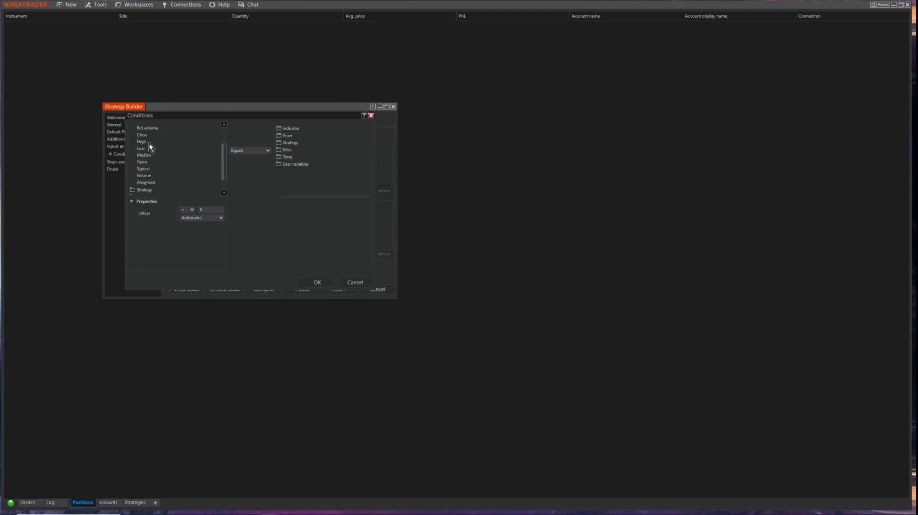
pyautogui.scroll(-1, 168, 157)
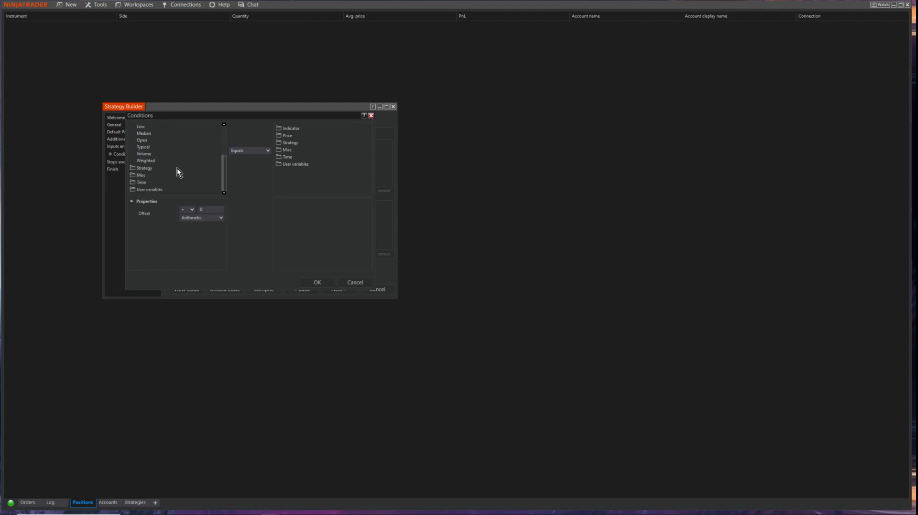
pyautogui.click(159, 190)
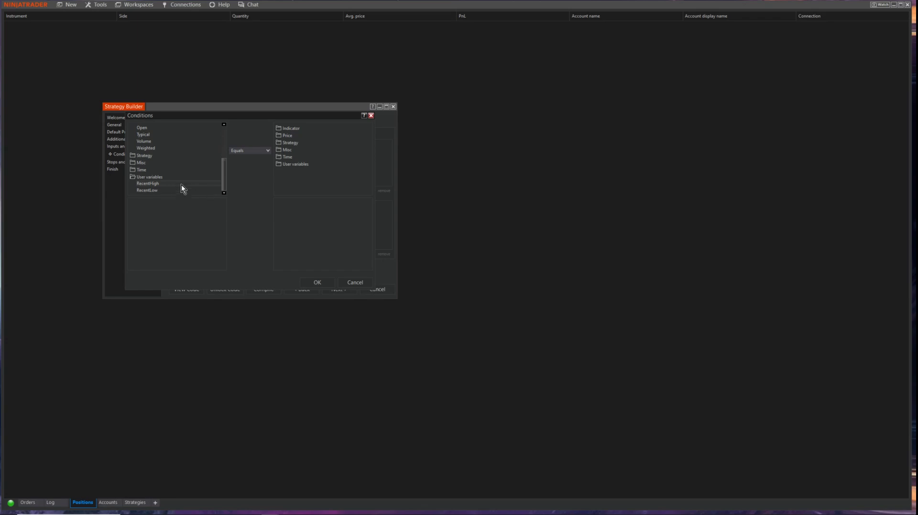
# - Complete the Equals condition with the MAX indicator, period 14 and 5 bars ago, as the second operand
pyautogui.click(294, 128)
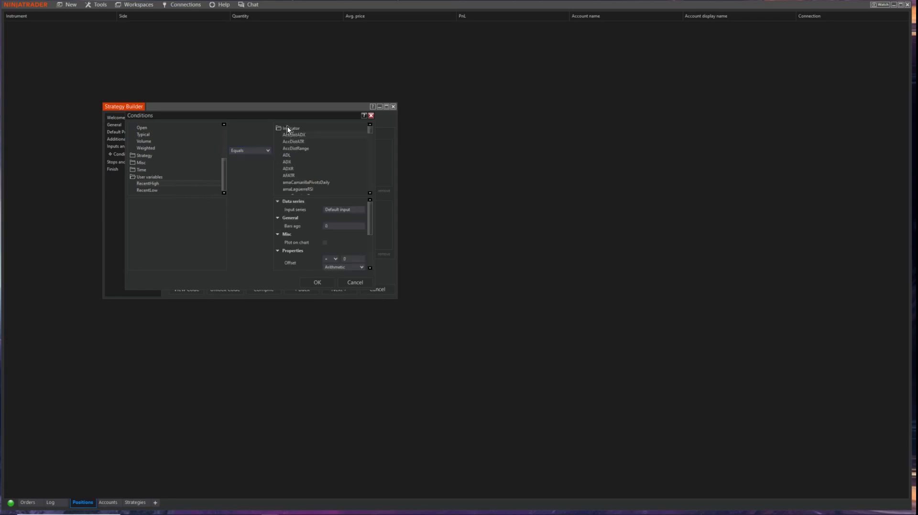
pyautogui.click(288, 128)
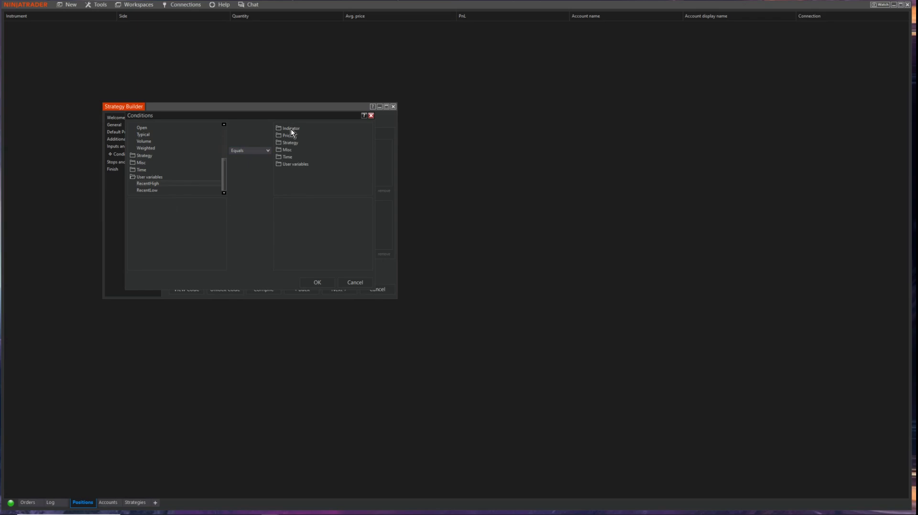
pyautogui.click(291, 128)
pyautogui.moveTo(372, 134); pyautogui.dragTo(366, 162)
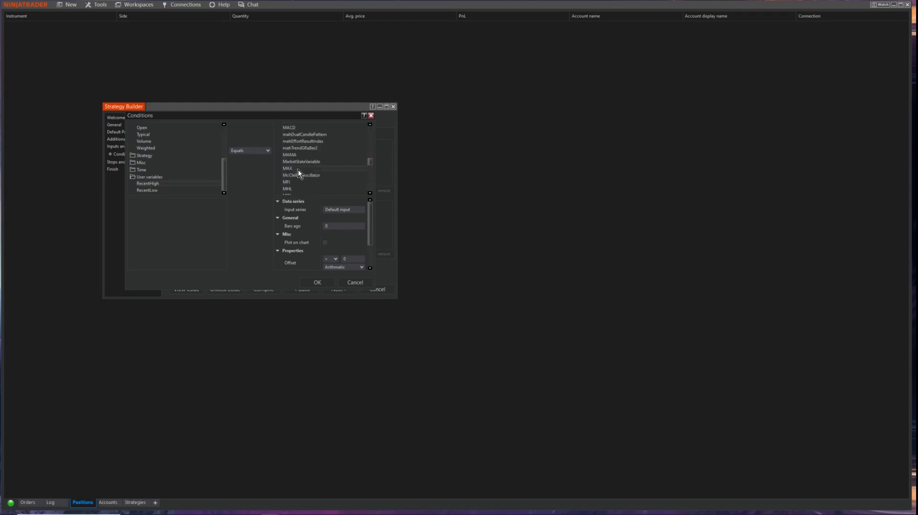
pyautogui.moveTo(371, 233); pyautogui.dragTo(371, 236)
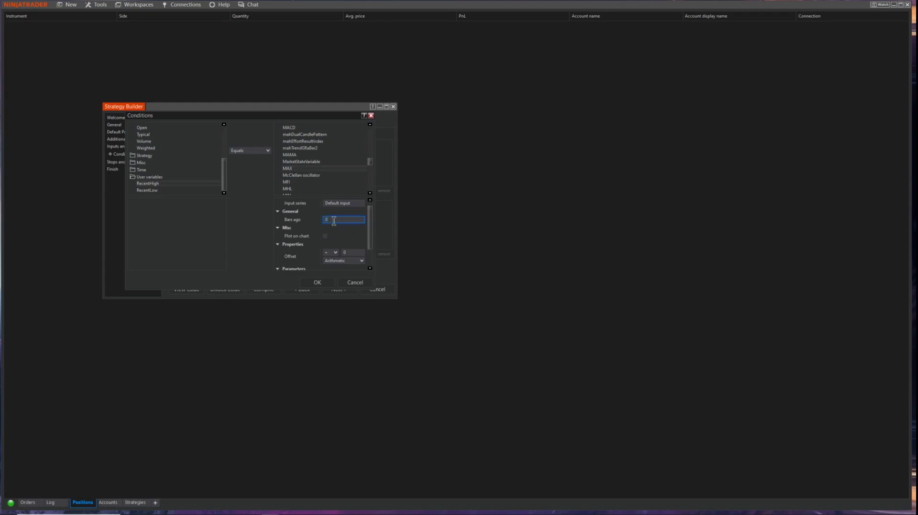
pyautogui.write('10')
pyautogui.click(369, 259)
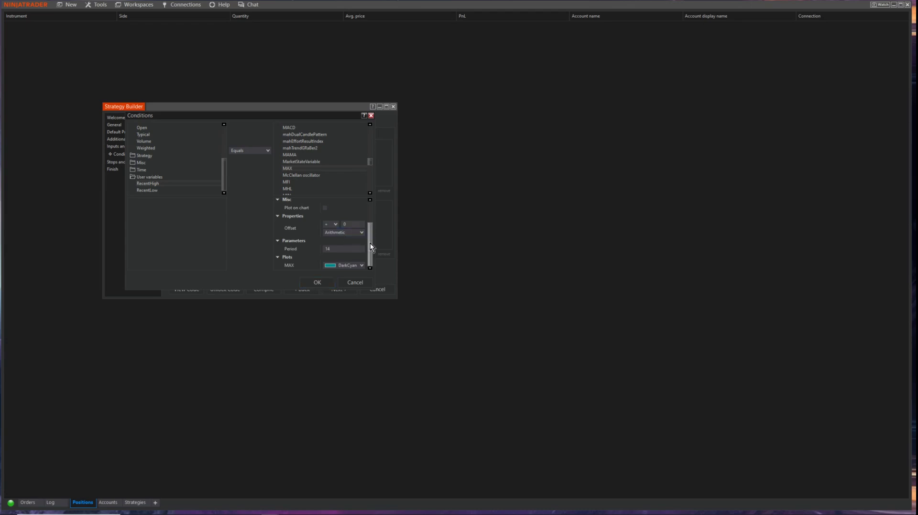
pyautogui.moveTo(370, 244)
pyautogui.mouseDown()
pyautogui.moveTo(374, 211)
pyautogui.moveTo(370, 260)
pyautogui.mouseUp()
pyautogui.click(324, 281)
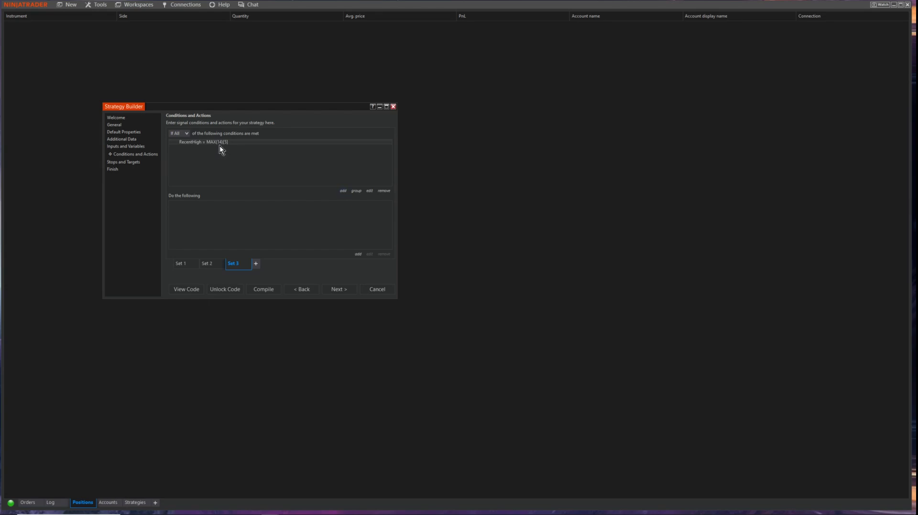
pyautogui.click(126, 148)
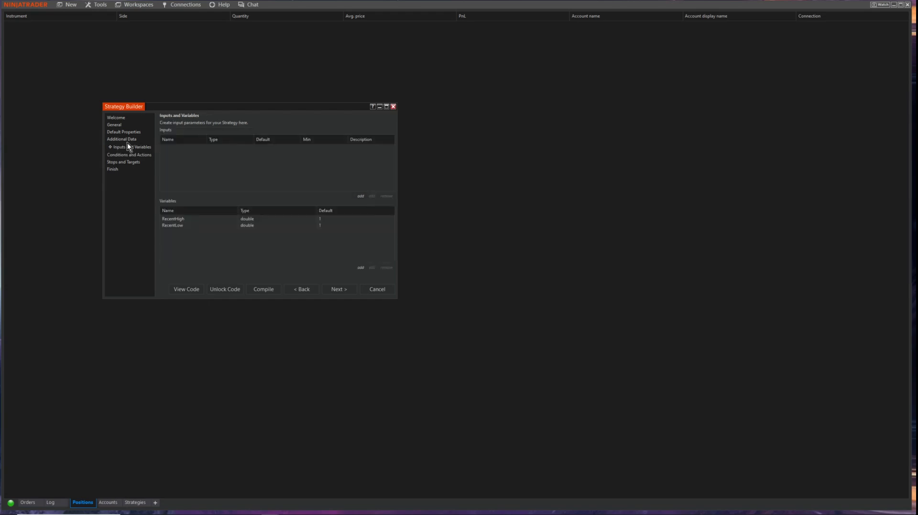
pyautogui.click(133, 157)
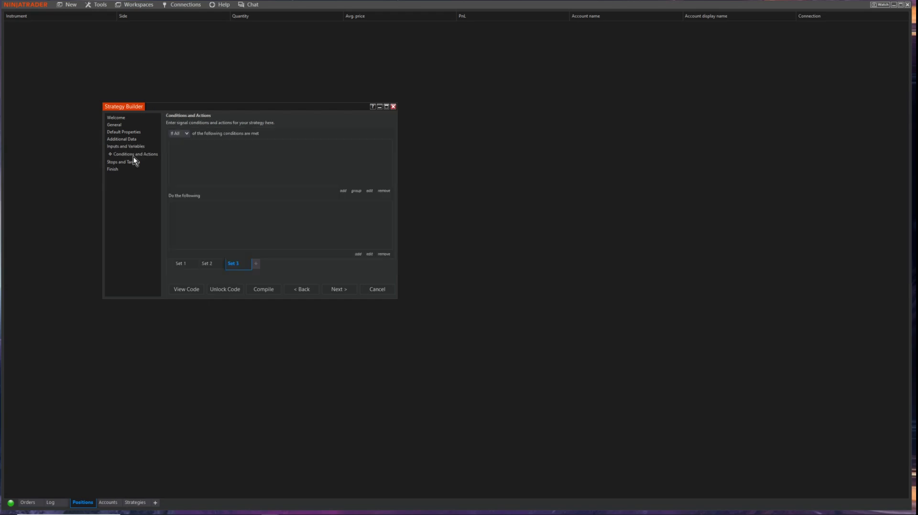
pyautogui.click(342, 192)
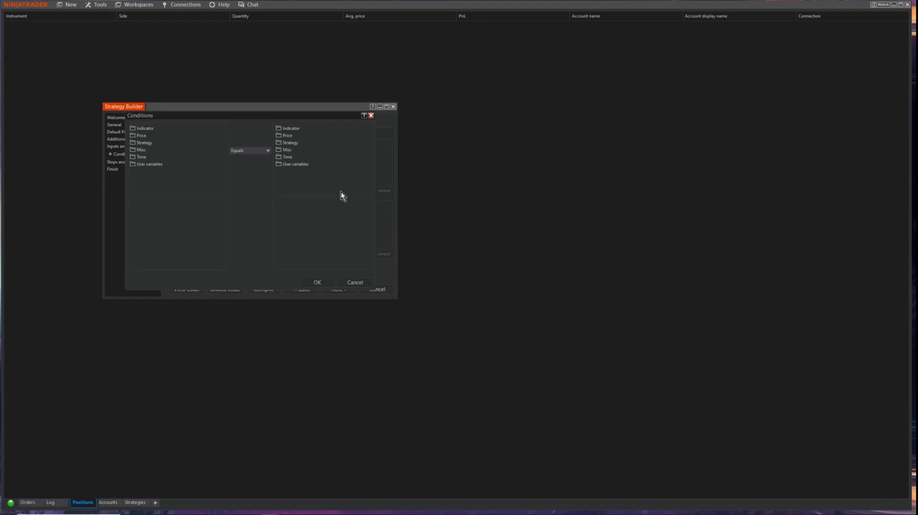
pyautogui.click(355, 281)
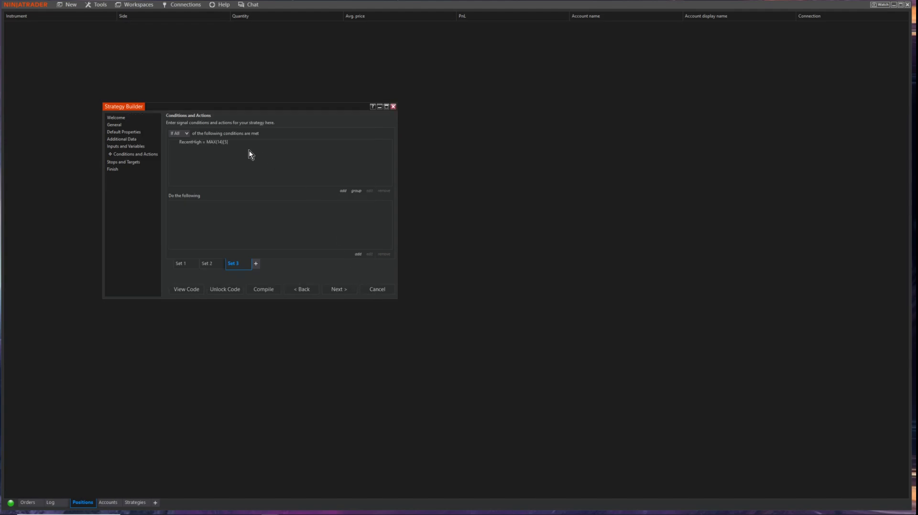
# - Edit Set 3's condition to use the Close price as the first operand and Less as the comparison against MAX
pyautogui.click(223, 145)
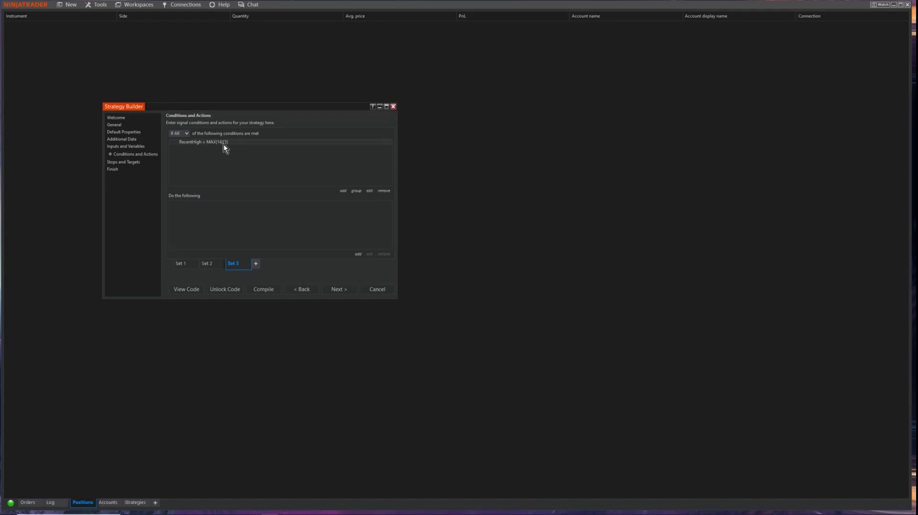
pyautogui.click(369, 191)
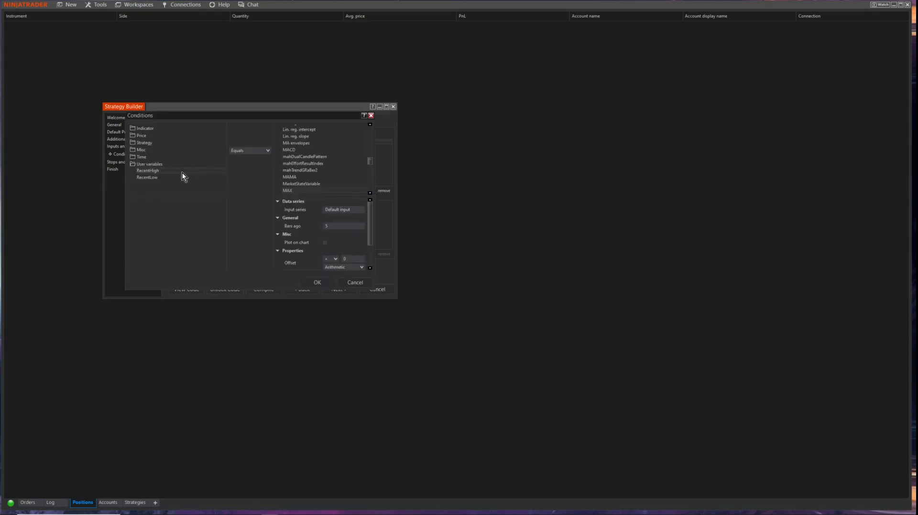
pyautogui.click(142, 136)
pyautogui.click(147, 170)
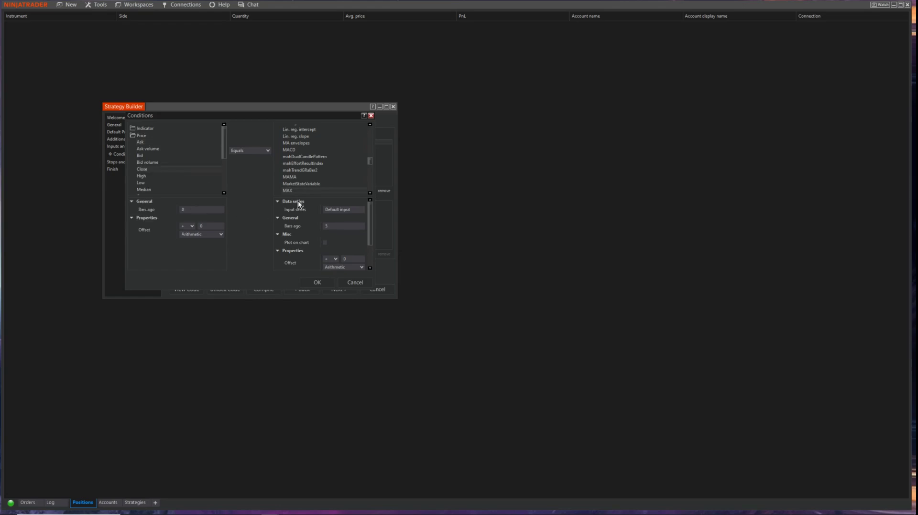
pyautogui.click(260, 152)
pyautogui.click(246, 194)
pyautogui.scroll(-1, 306, 170)
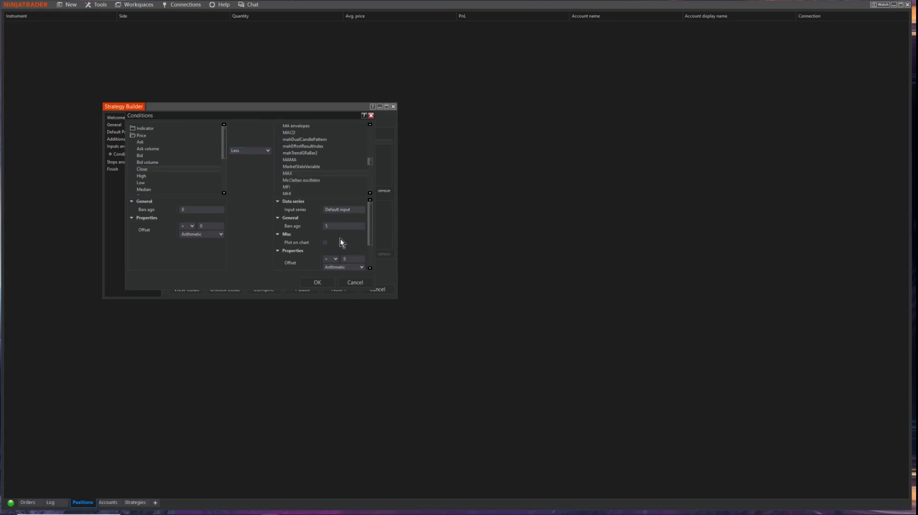
pyautogui.scroll(-3, 343, 241)
pyautogui.scroll(3, 357, 235)
pyautogui.click(317, 282)
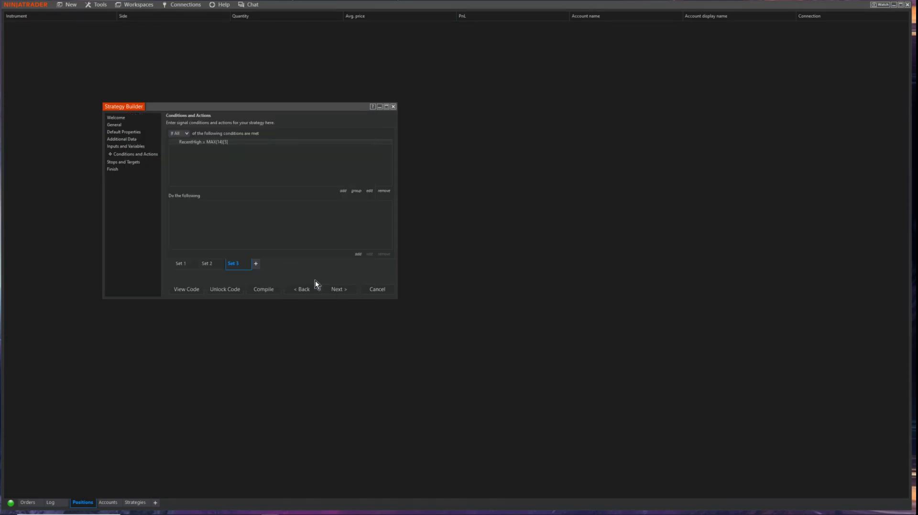
# - Add a Set RecentHigh action to Set 3 with the value 1
pyautogui.click(357, 255)
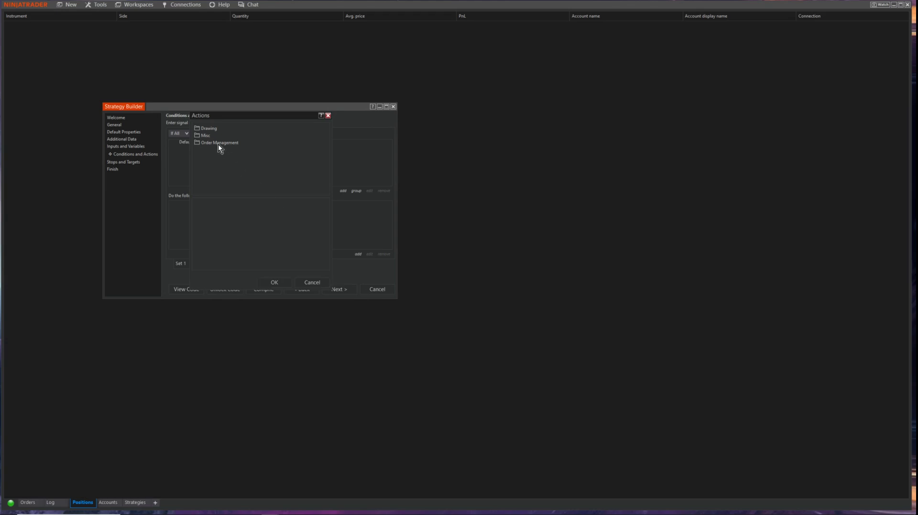
pyautogui.doubleClick(208, 136)
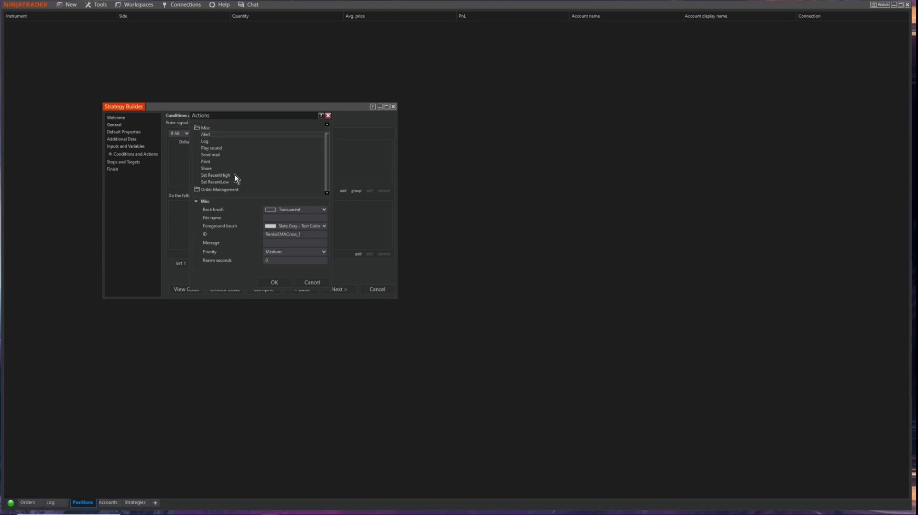
pyautogui.click(220, 176)
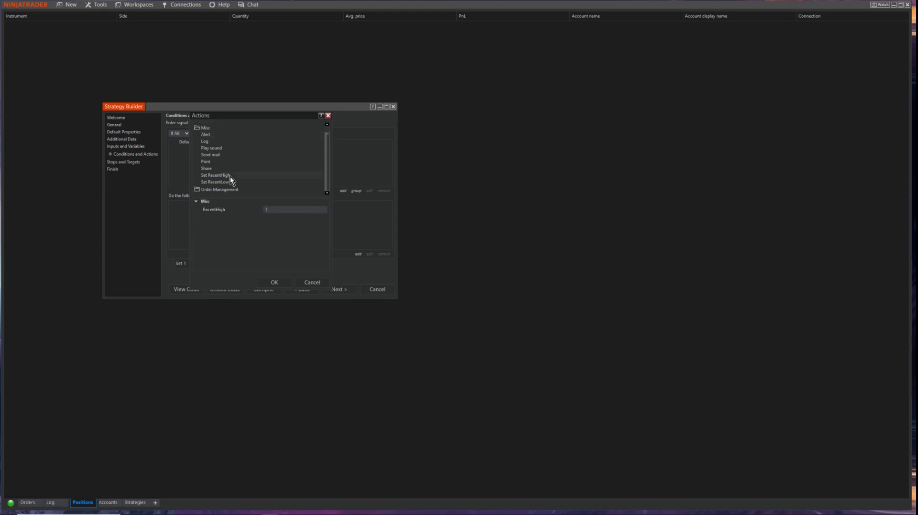
pyautogui.click(273, 209)
pyautogui.click(270, 283)
# - Edit Set 3's action to set RecentHigh to the MAX indicator with period 14 and 5 bars ago
pyautogui.click(197, 204)
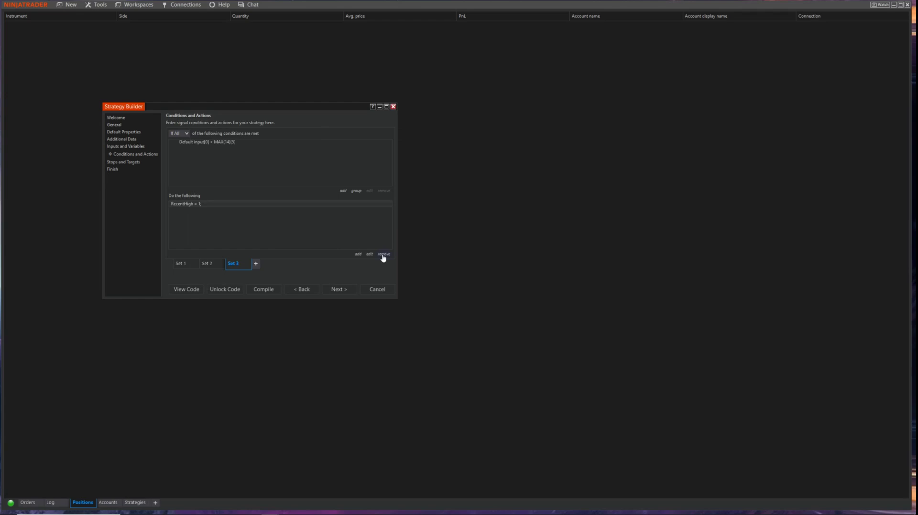
pyautogui.click(369, 253)
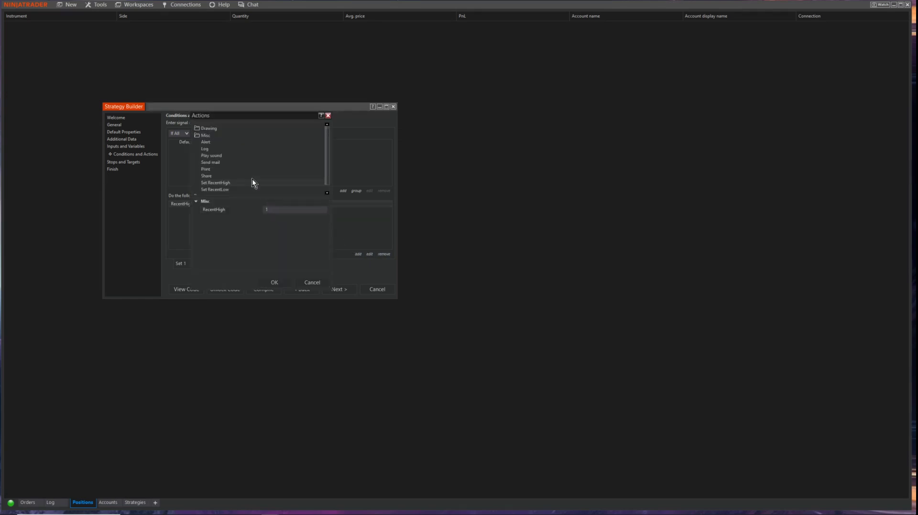
pyautogui.click(322, 209)
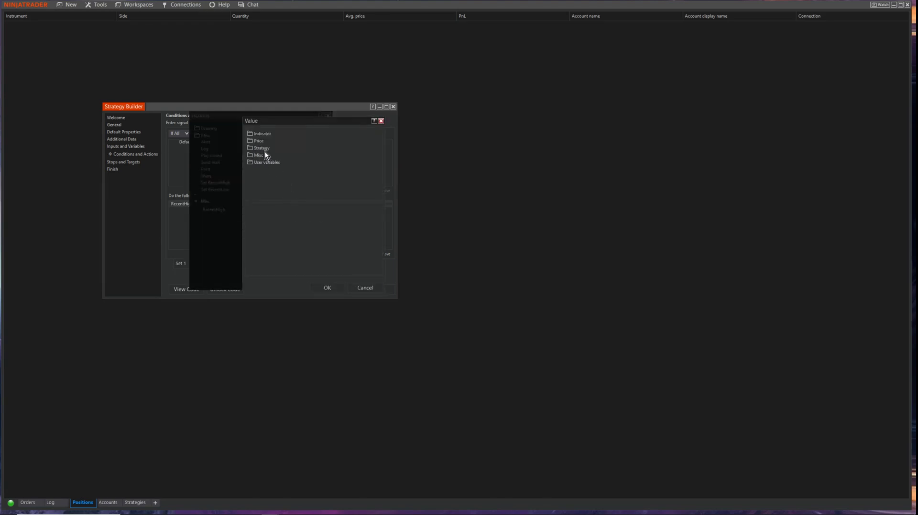
pyautogui.click(263, 134)
pyautogui.scroll(-3, 292, 173)
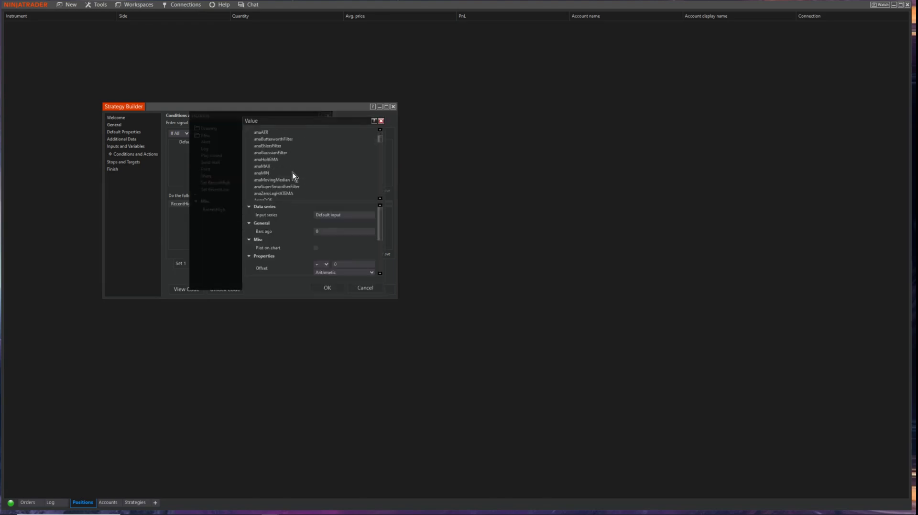
pyautogui.scroll(-15, 288, 172)
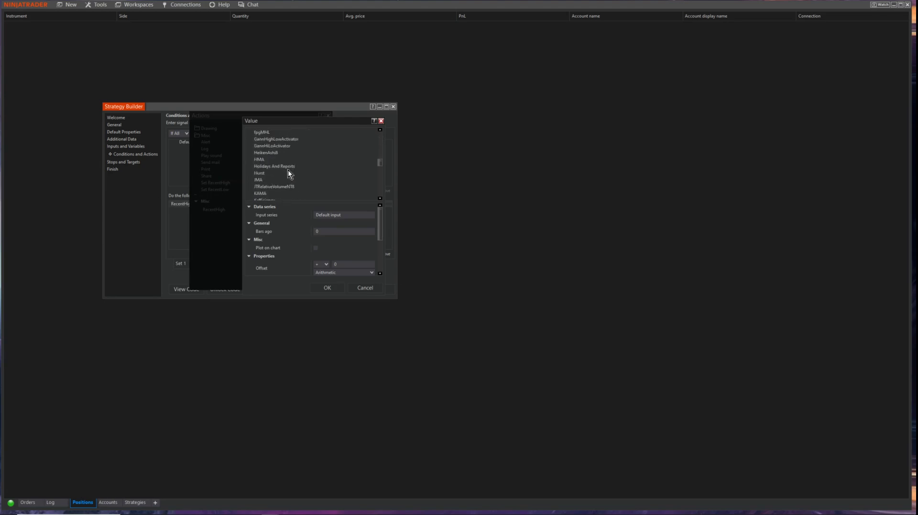
pyautogui.scroll(-6, 288, 171)
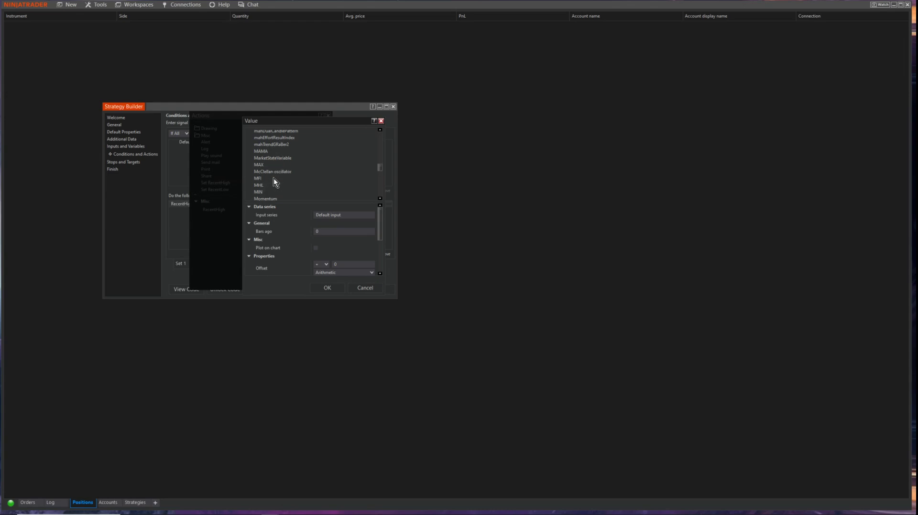
pyautogui.click(323, 231)
pyautogui.click(327, 288)
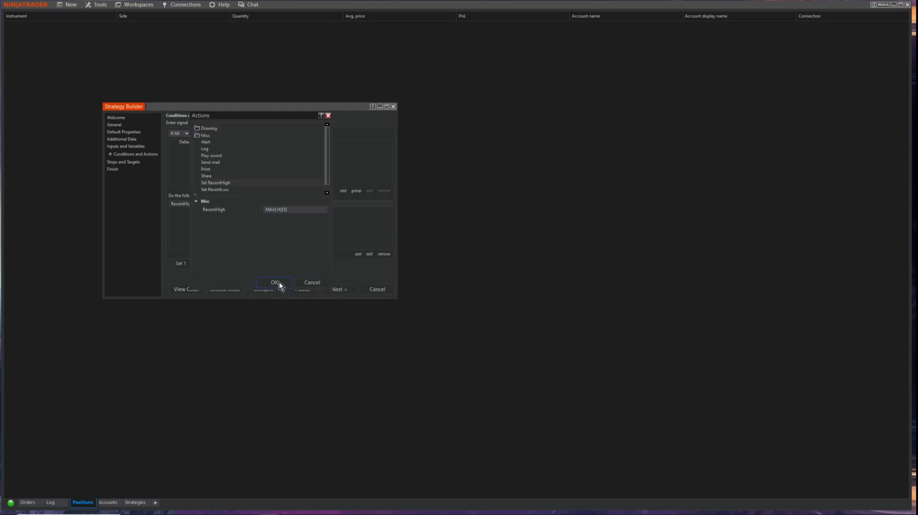
pyautogui.click(279, 282)
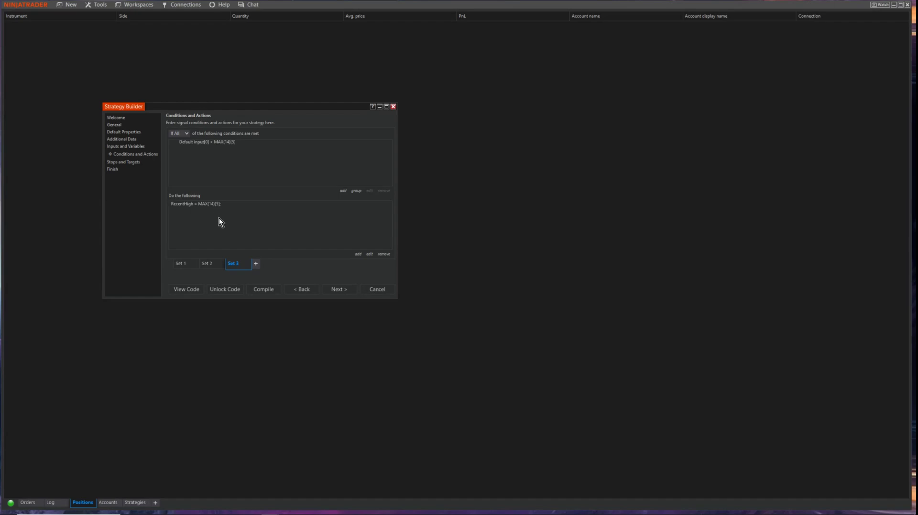
# - Add Set 4 as a copy of Set 3's condition and action
pyautogui.click(257, 263)
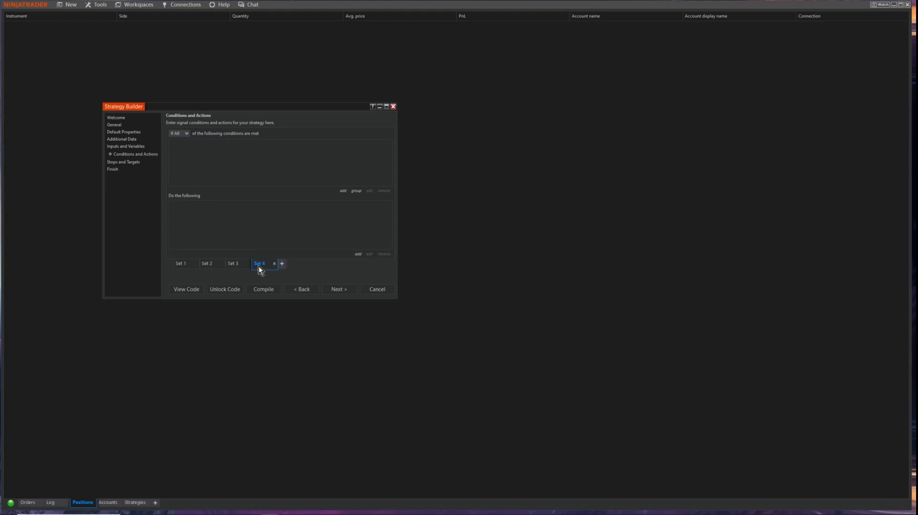
pyautogui.click(233, 264)
pyautogui.click(267, 268)
pyautogui.click(275, 263)
# - Edit Set 4's condition to compare Close as Greater than the MIN indicator with period 14 and 5 bars ago
pyautogui.click(223, 143)
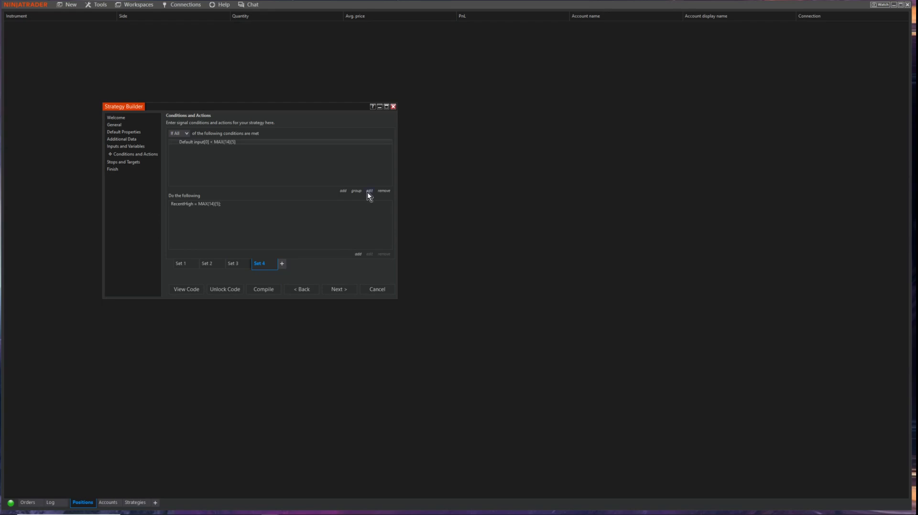
pyautogui.click(369, 192)
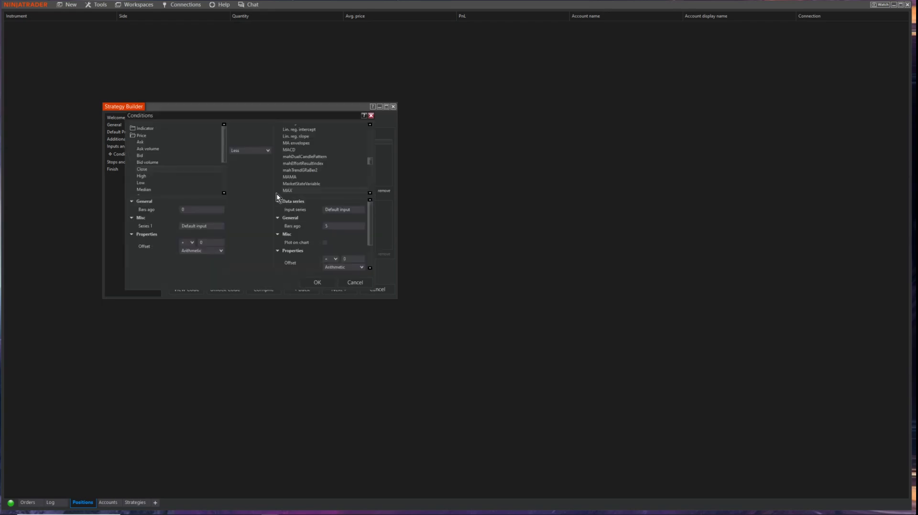
pyautogui.click(255, 151)
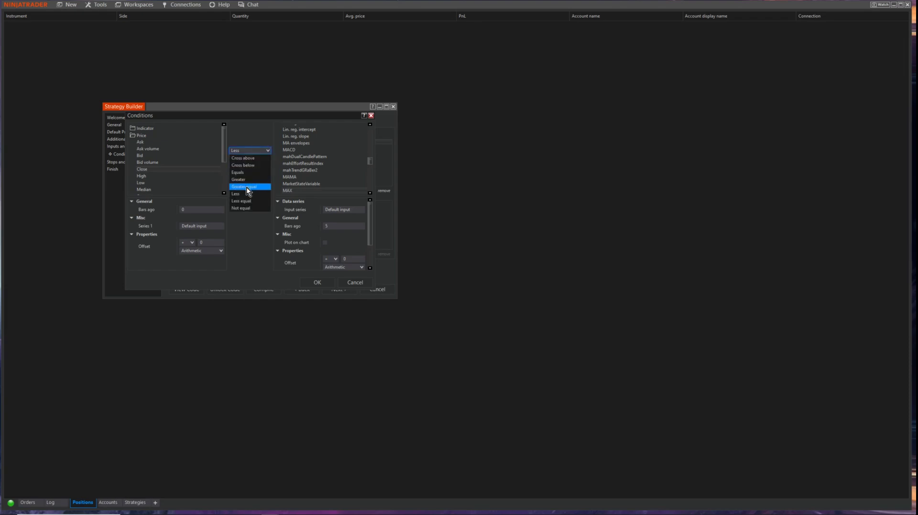
pyautogui.click(254, 178)
pyautogui.scroll(-2, 312, 177)
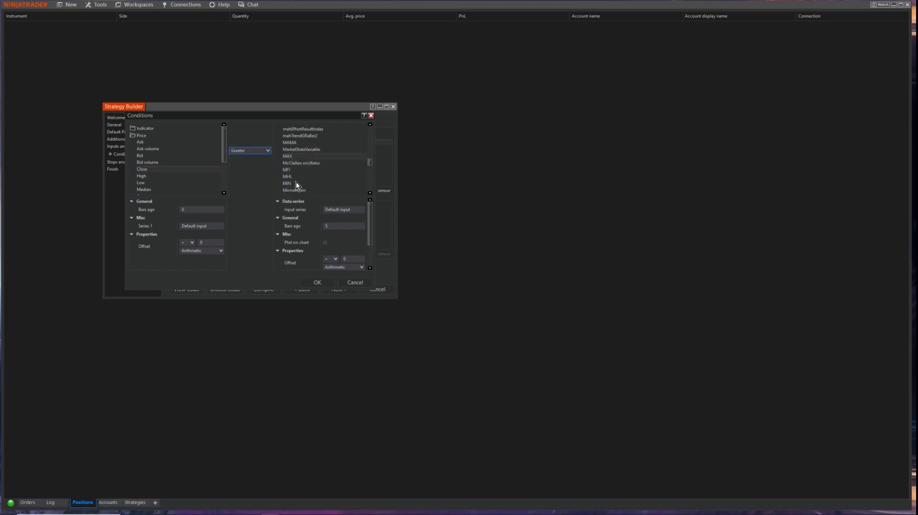
pyautogui.click(296, 183)
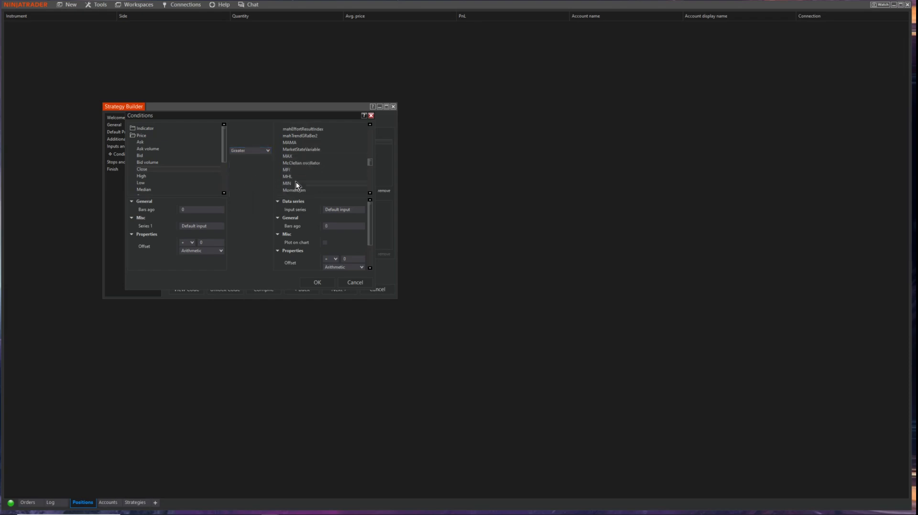
pyautogui.click(340, 229)
pyautogui.click(316, 283)
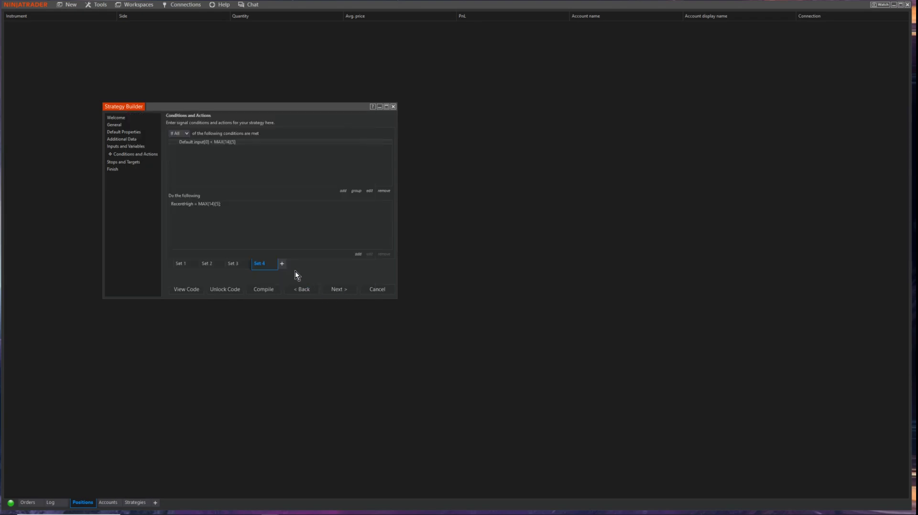
# - Change Set 4's action to set RecentLow to the MIN indicator with period 14 and 5 bars ago
pyautogui.click(369, 255)
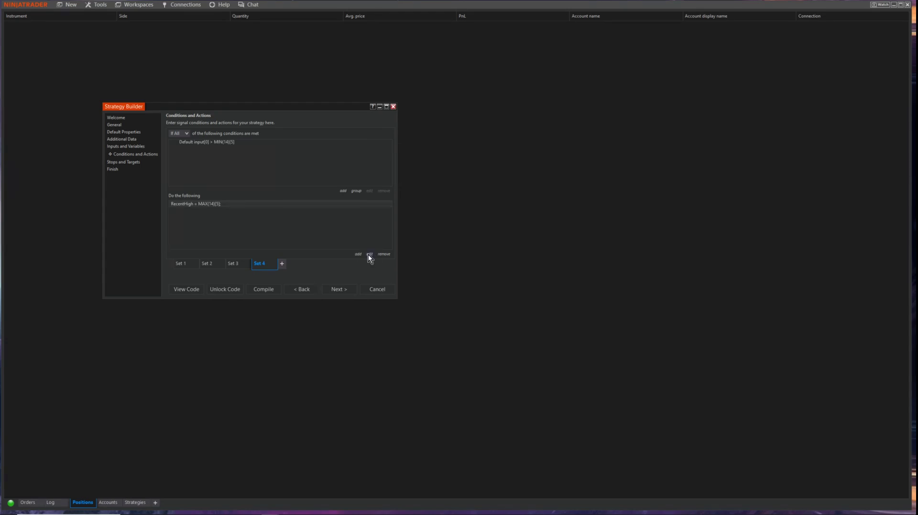
pyautogui.click(237, 190)
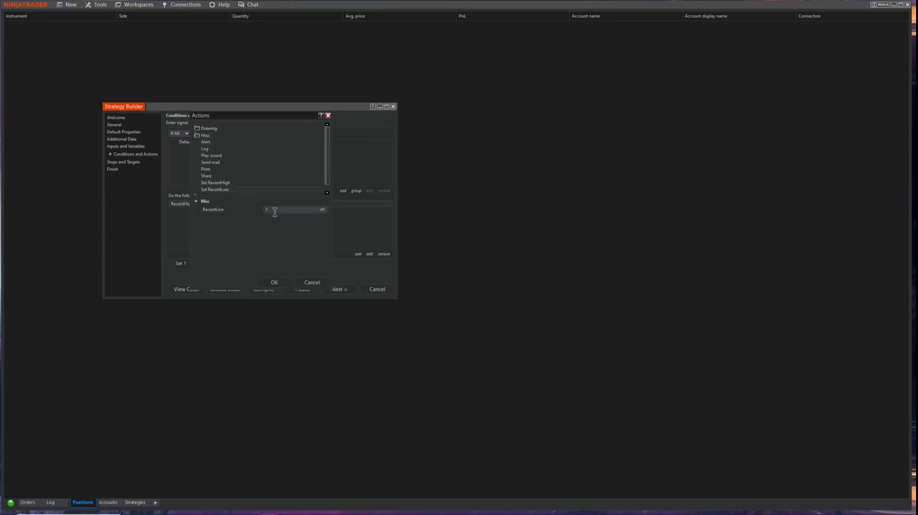
pyautogui.click(321, 210)
pyautogui.click(323, 211)
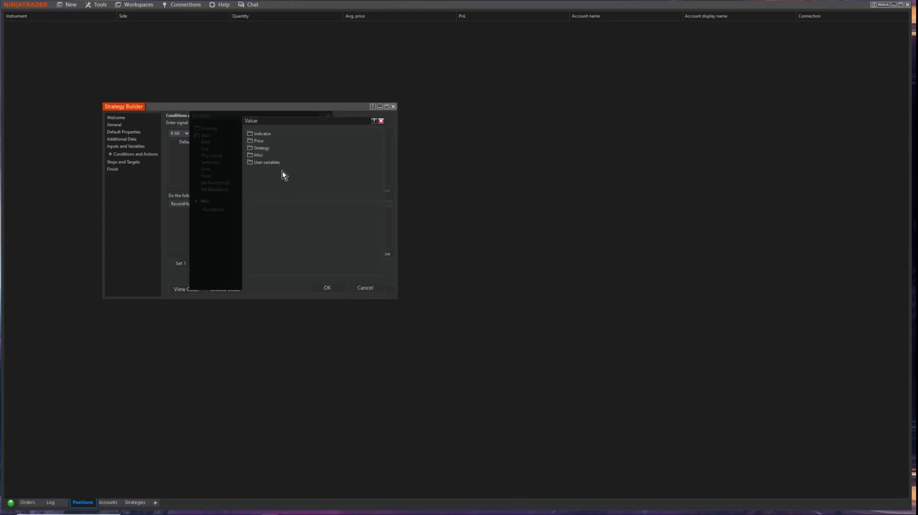
pyautogui.click(262, 134)
pyautogui.scroll(-5, 299, 172)
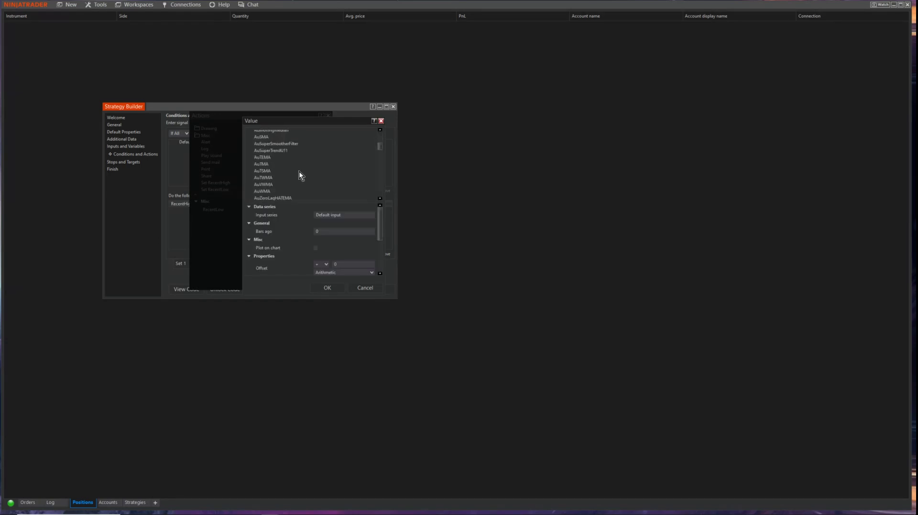
pyautogui.scroll(-10, 299, 171)
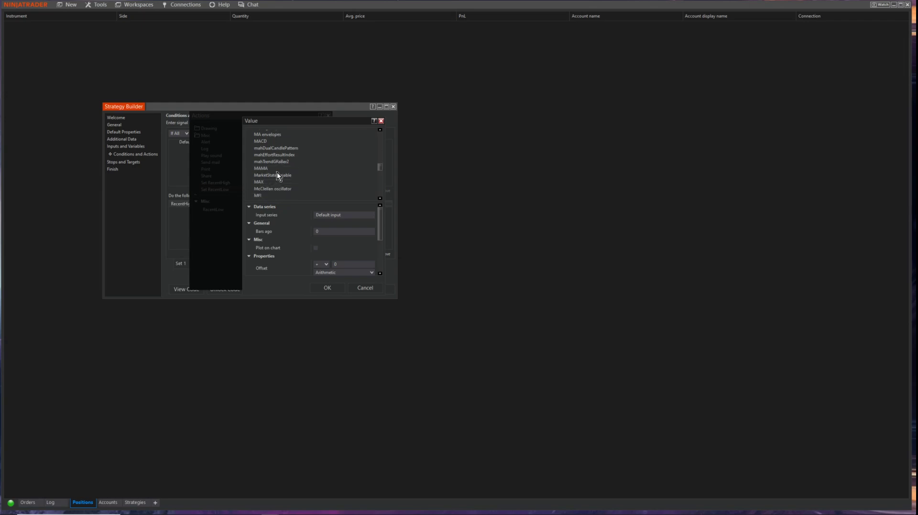
pyautogui.scroll(-1, 277, 172)
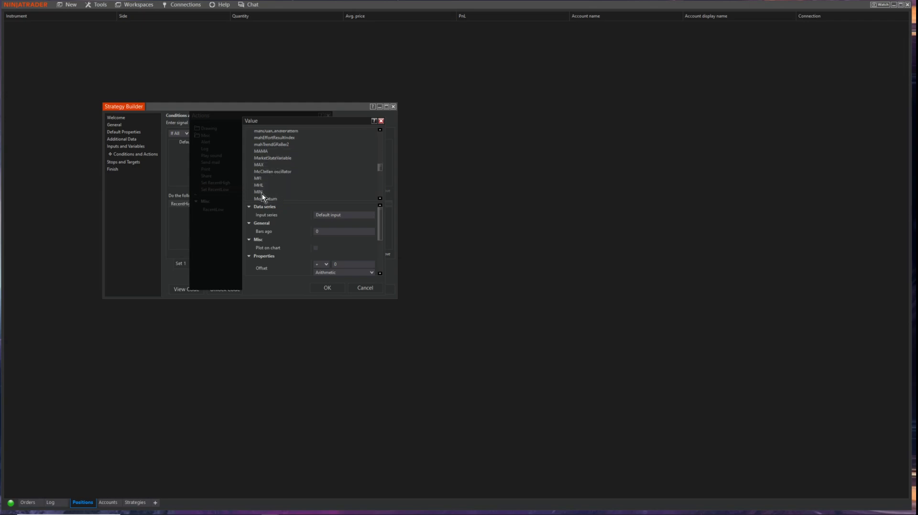
pyautogui.click(322, 232)
pyautogui.click(327, 288)
pyautogui.click(288, 285)
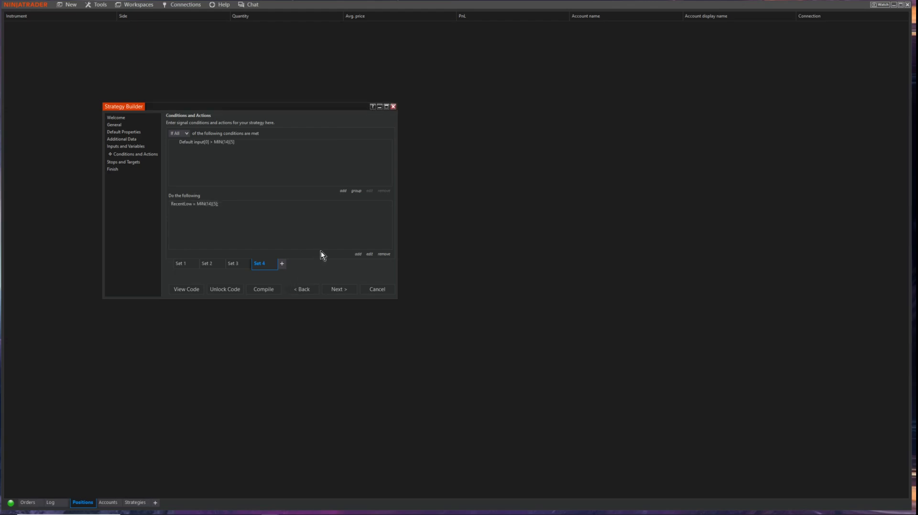
# - Add a stop loss for entry signal Long1 in Ticks mode, with the user variable RecentLow as its value
pyautogui.click(249, 266)
pyautogui.click(133, 163)
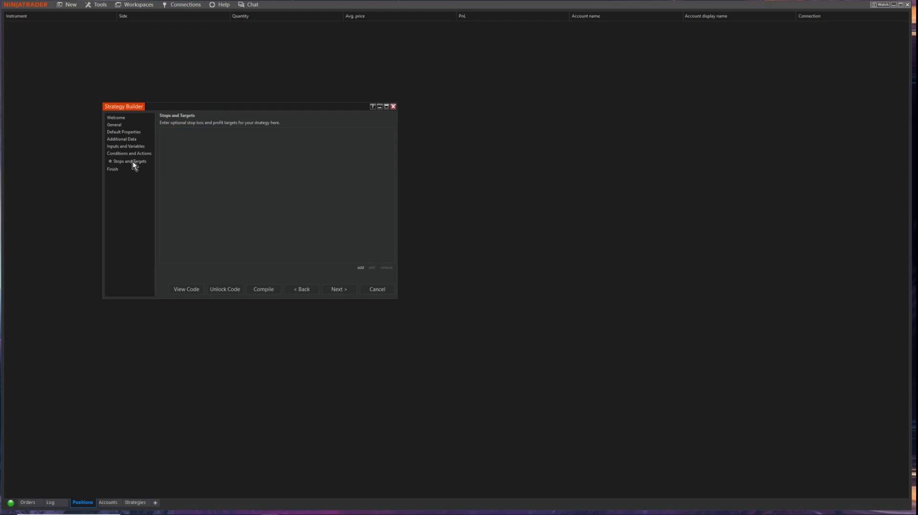
pyautogui.click(360, 269)
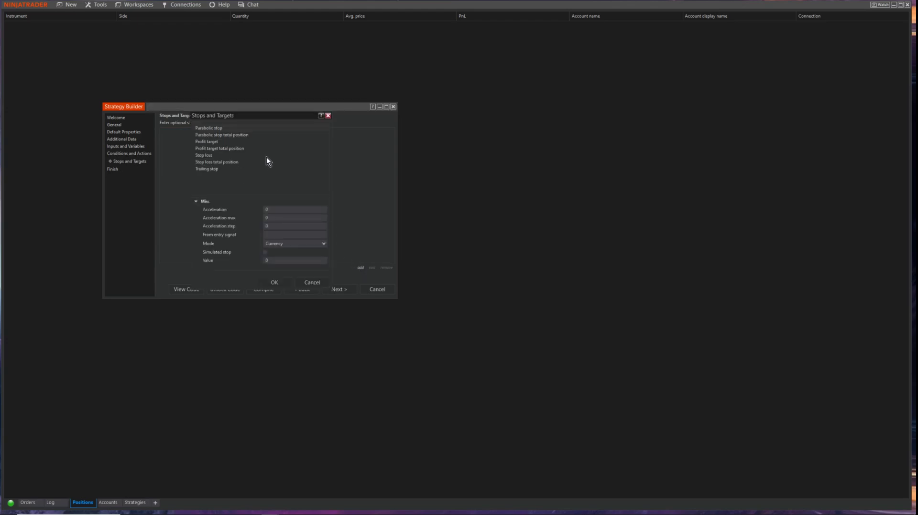
pyautogui.click(224, 156)
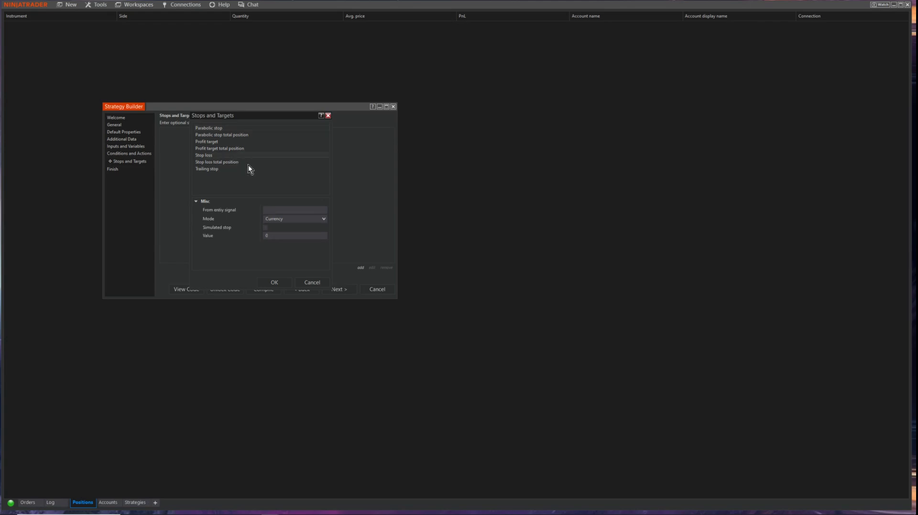
pyautogui.click(292, 211)
pyautogui.click(312, 221)
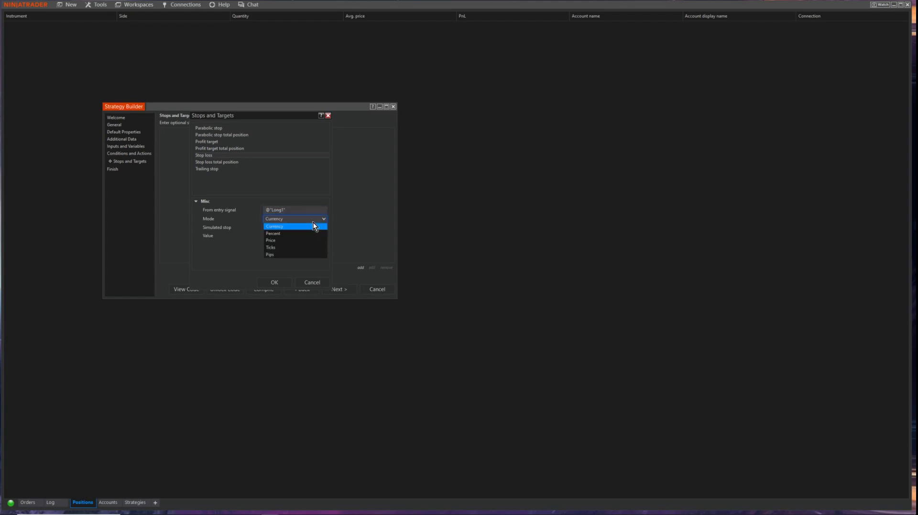
pyautogui.click(296, 248)
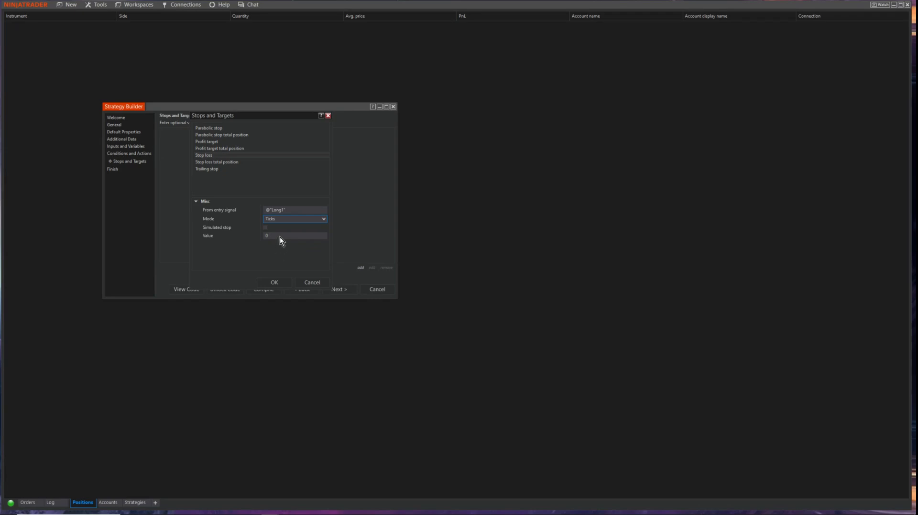
pyautogui.click(279, 236)
pyautogui.click(322, 236)
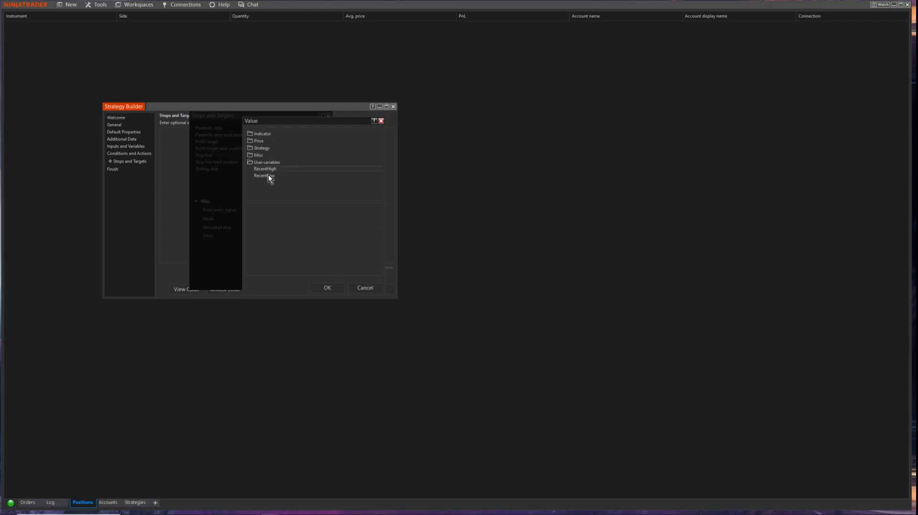
pyautogui.click(326, 289)
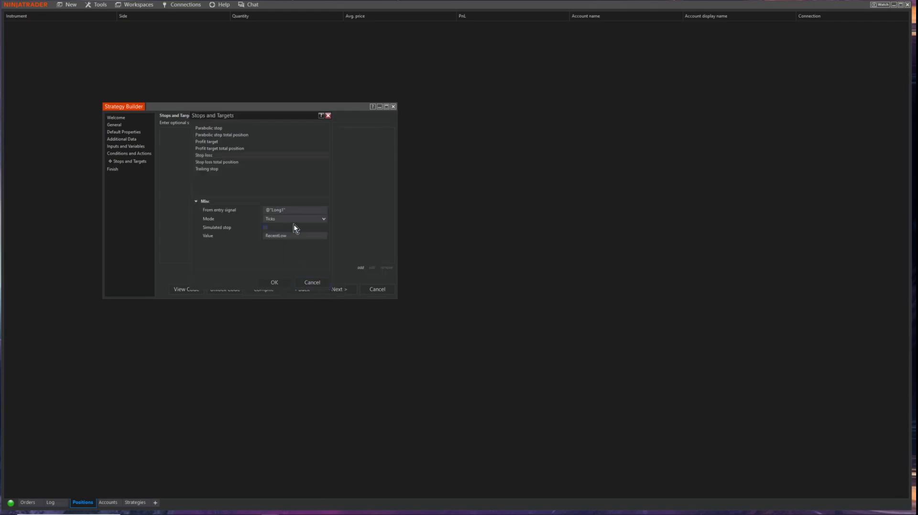
# - Switch the Long1 stop loss mode to Price and accept the stop loss
pyautogui.click(324, 220)
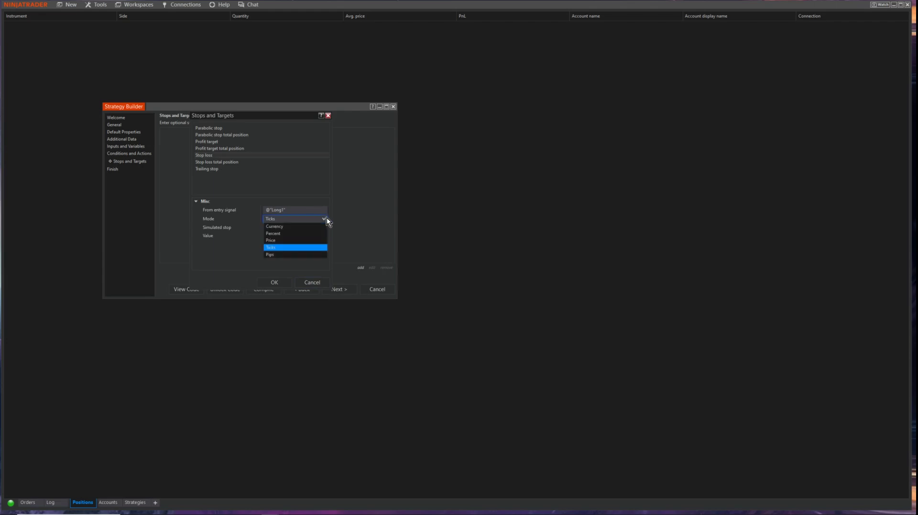
pyautogui.click(288, 240)
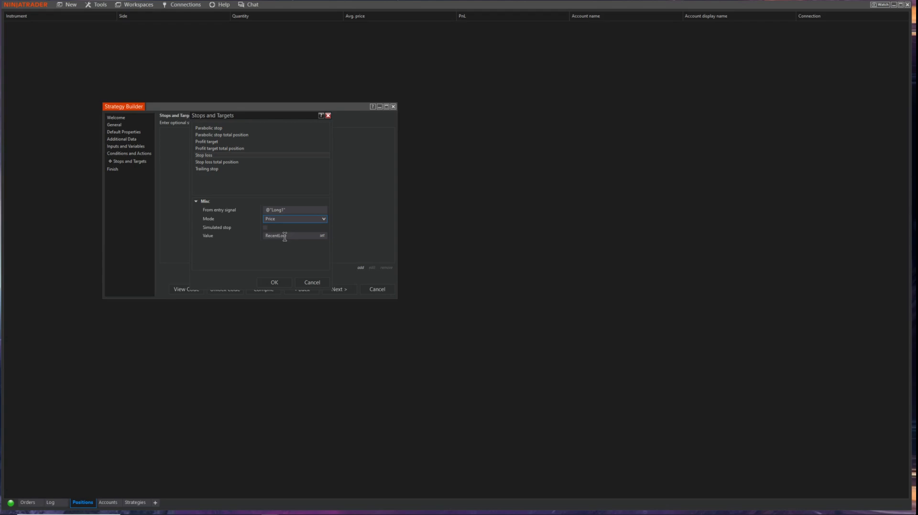
pyautogui.click(277, 282)
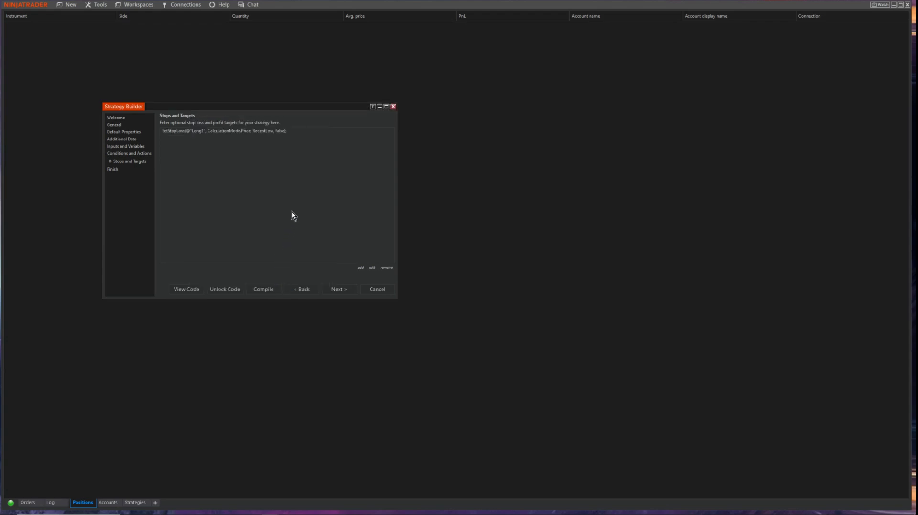
# - Add a stop loss for entry signal Short1 in Price mode, with the user variable RecentLow as its value
pyautogui.click(361, 269)
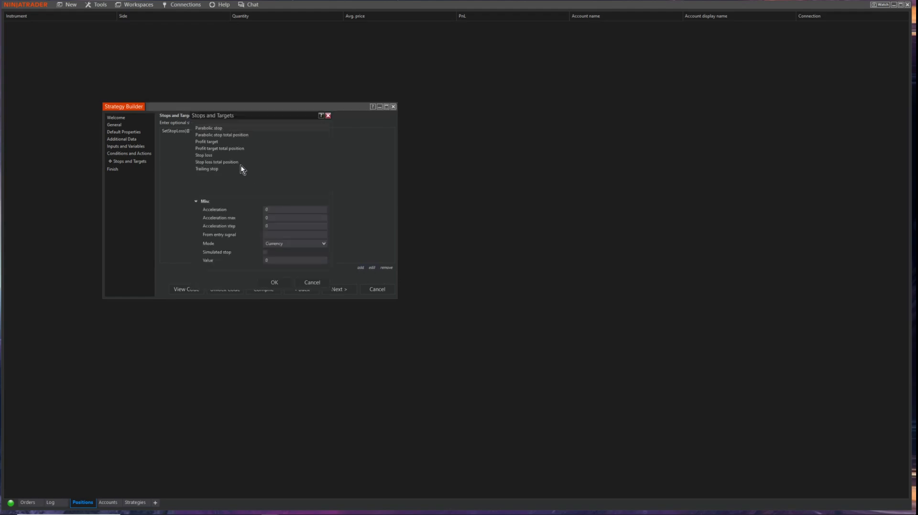
pyautogui.click(217, 155)
pyautogui.click(303, 210)
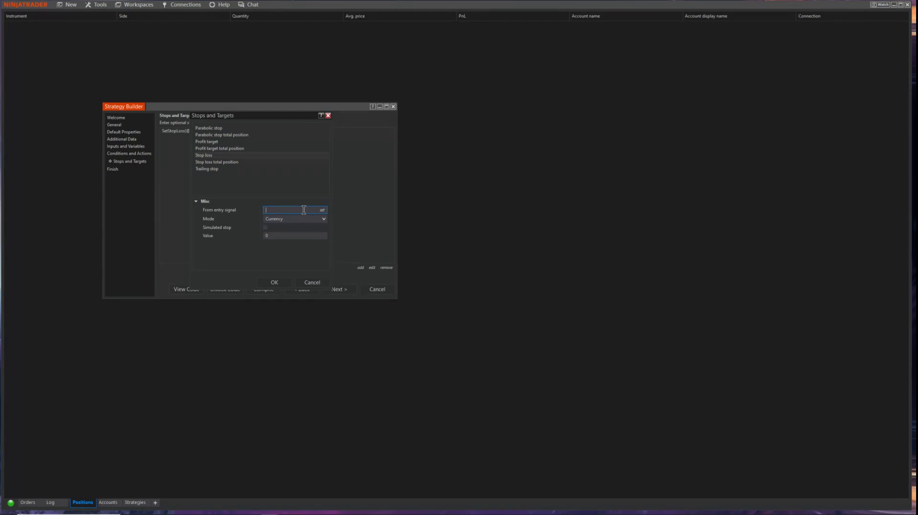
pyautogui.write('Short1"')
pyautogui.click(308, 219)
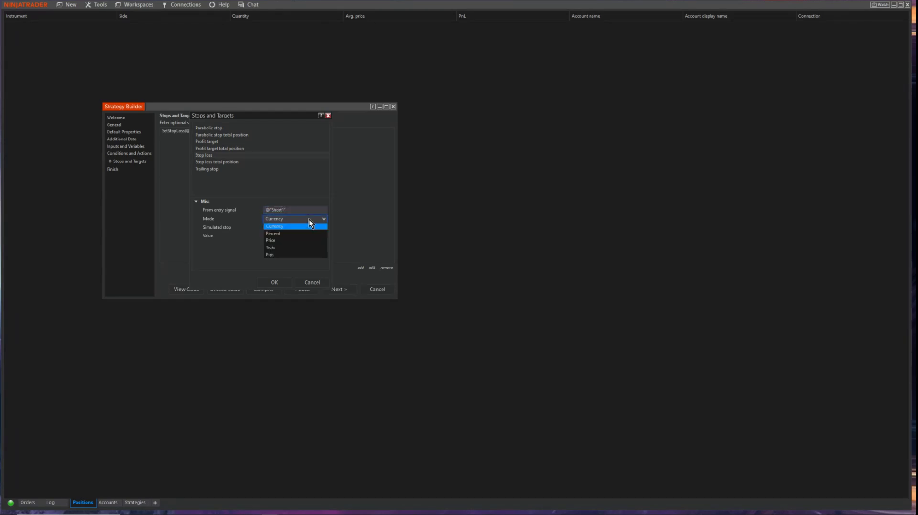
pyautogui.click(288, 239)
pyautogui.click(288, 237)
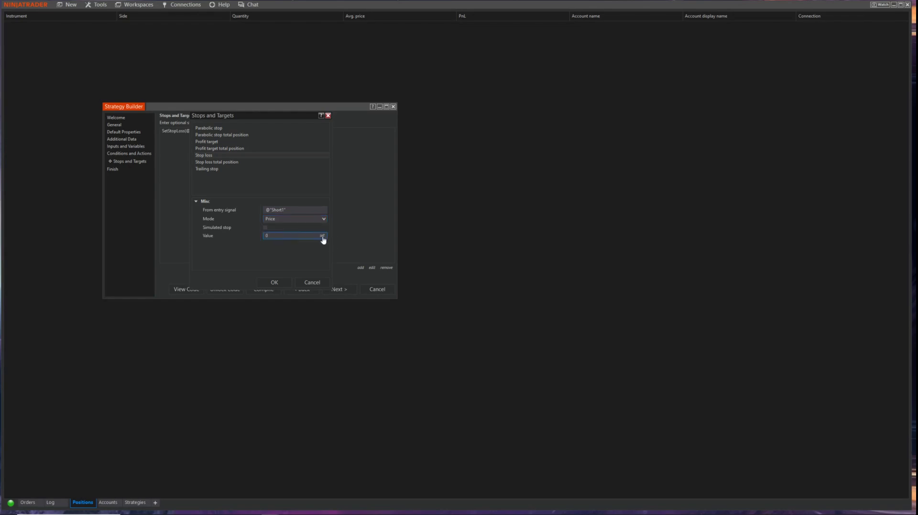
pyautogui.click(323, 237)
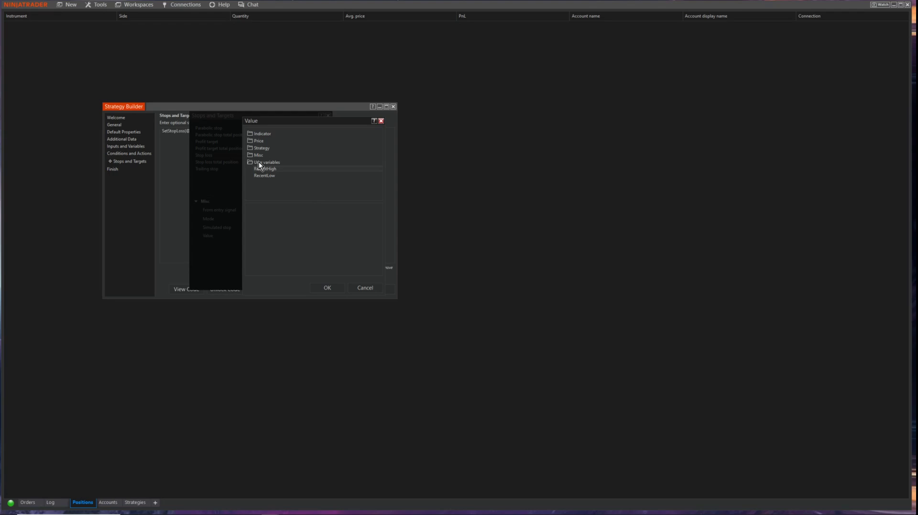
pyautogui.click(335, 290)
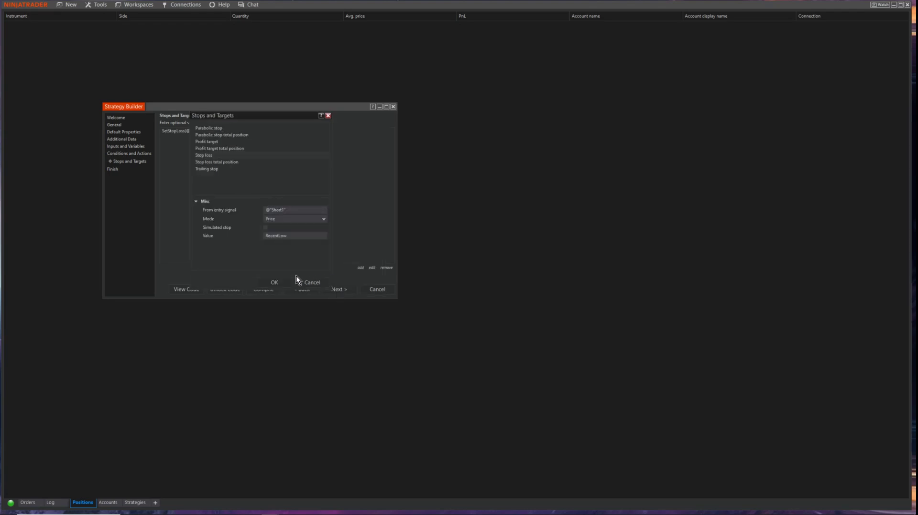
pyautogui.click(278, 283)
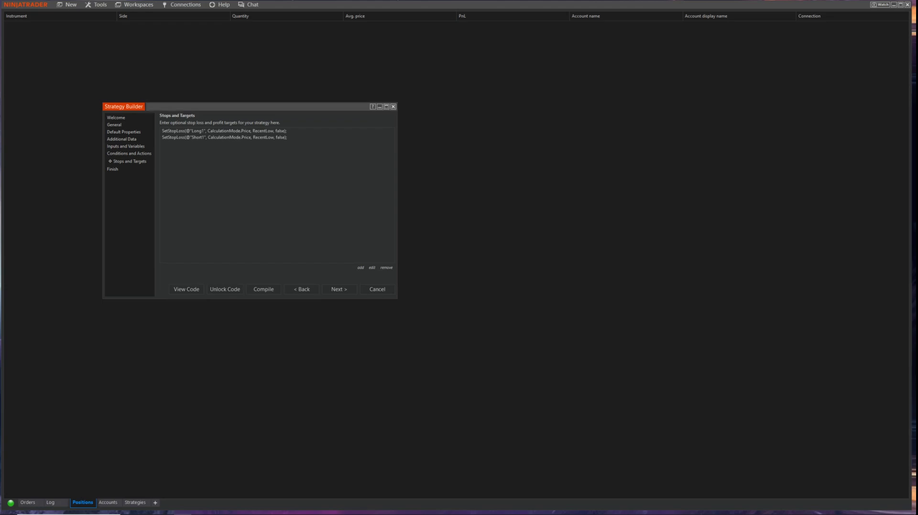
# - Edit the Short1 stop loss to use the user variable RecentHigh as its value
pyautogui.click(271, 137)
pyautogui.click(373, 268)
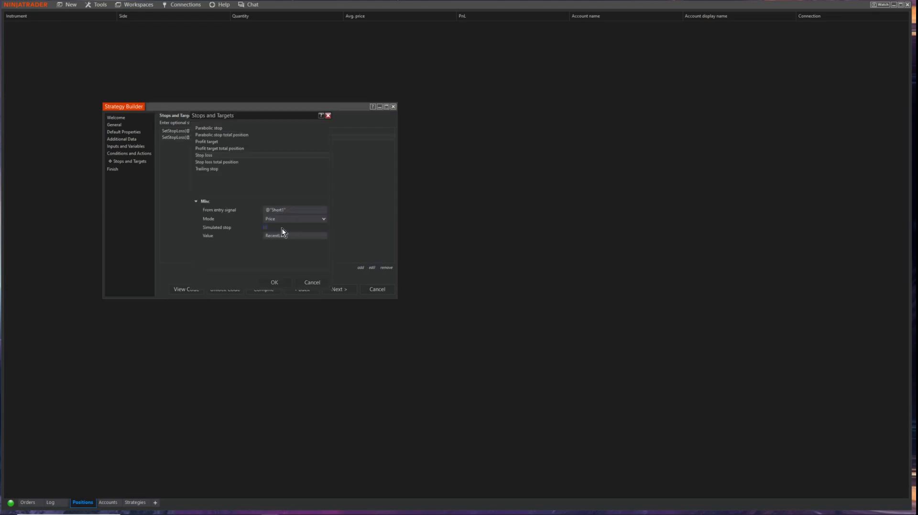
pyautogui.click(284, 235)
pyautogui.click(321, 236)
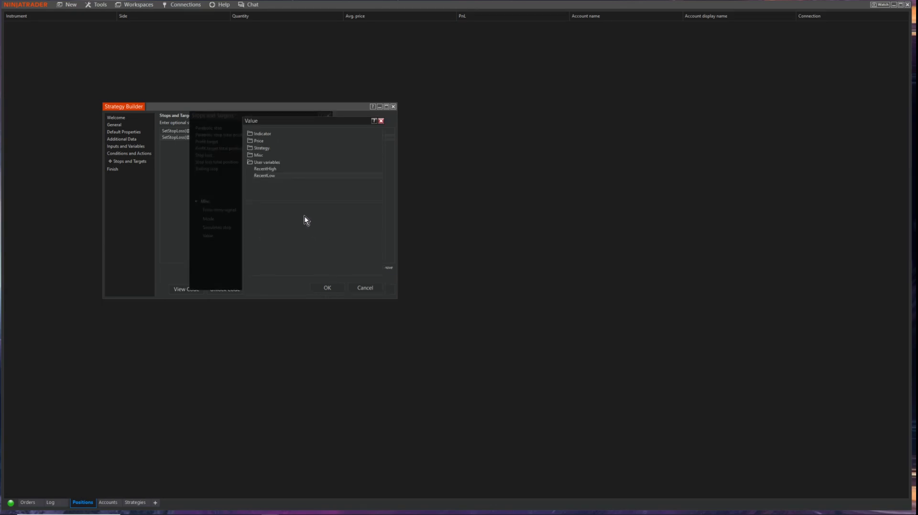
pyautogui.click(328, 289)
pyautogui.click(272, 286)
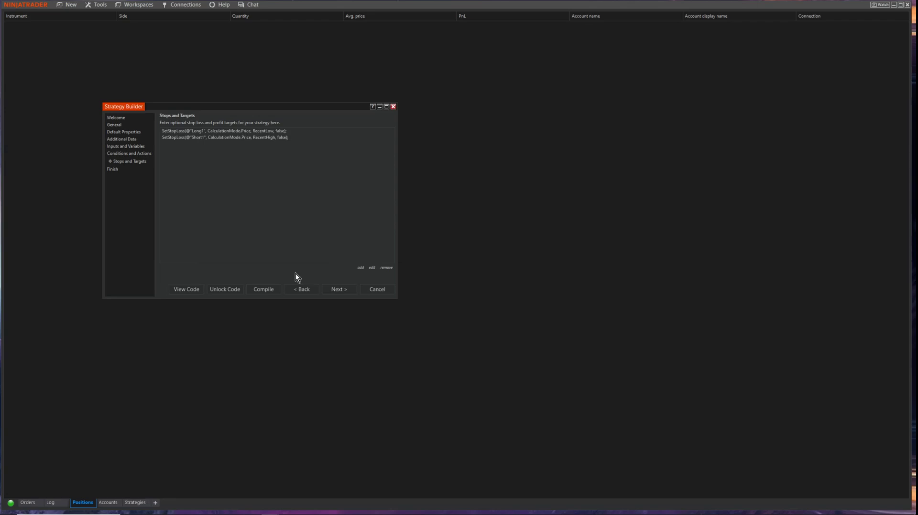
# - Start a new condition in Set 1 with the Close price and the Greater comparison
pyautogui.click(129, 154)
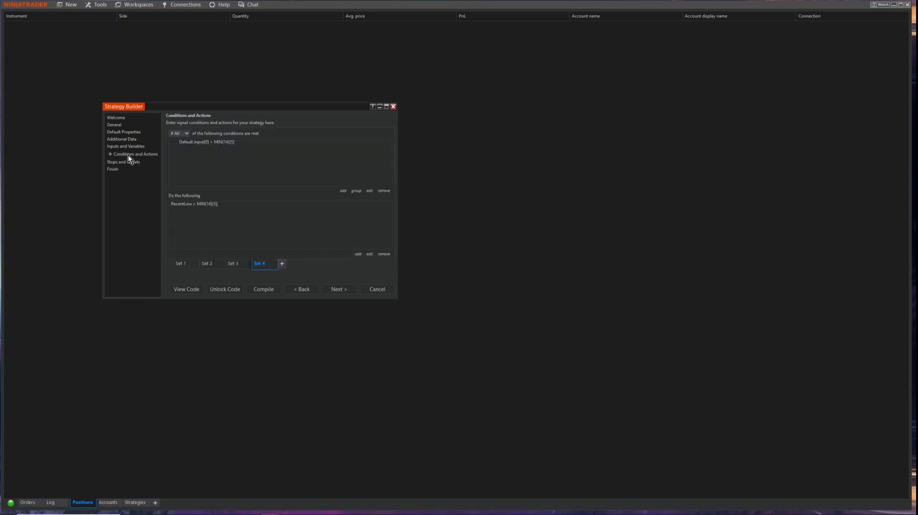
pyautogui.click(181, 264)
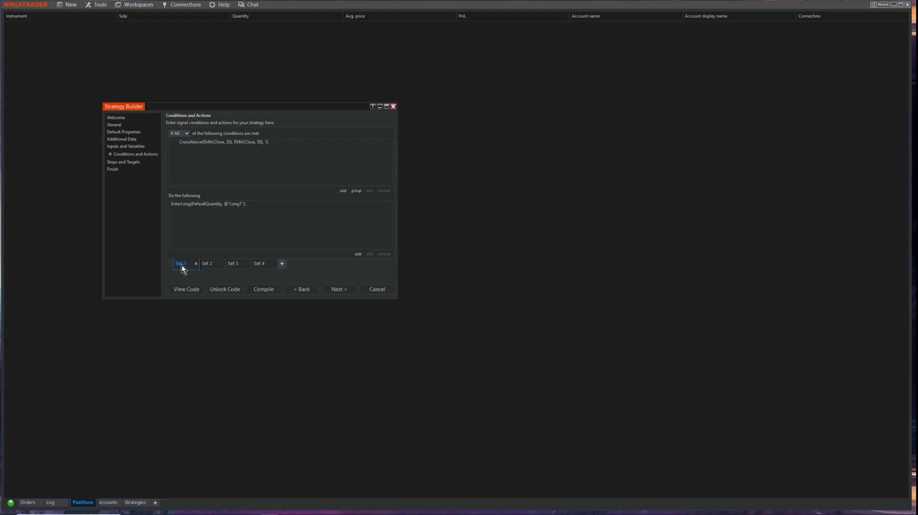
pyautogui.click(343, 191)
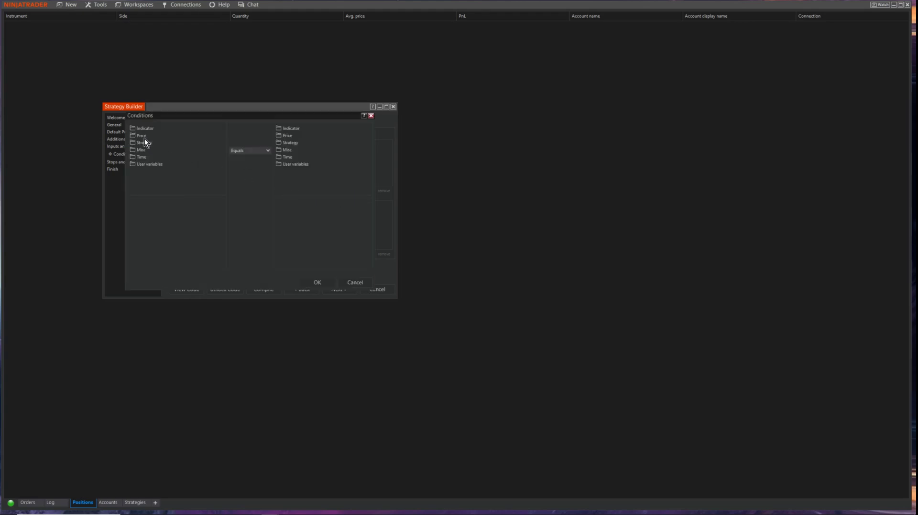
pyautogui.click(144, 137)
pyautogui.click(148, 169)
pyautogui.click(252, 151)
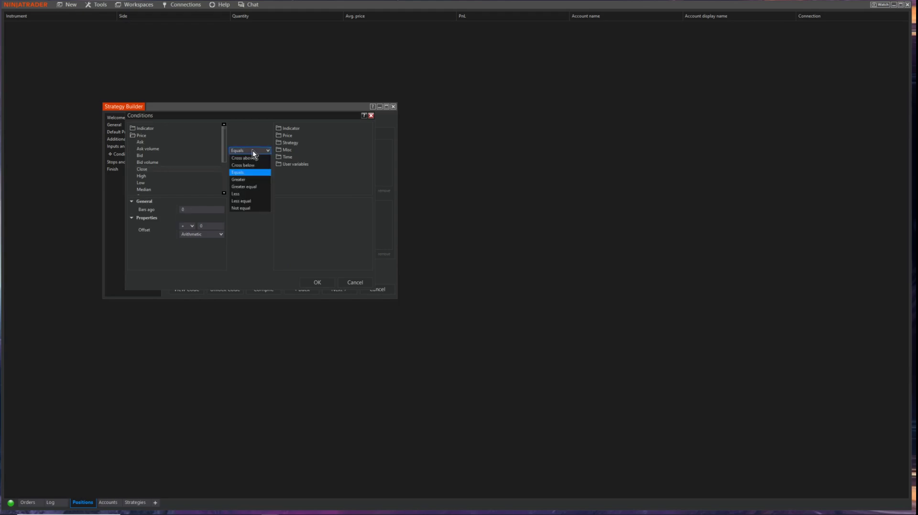
pyautogui.click(250, 180)
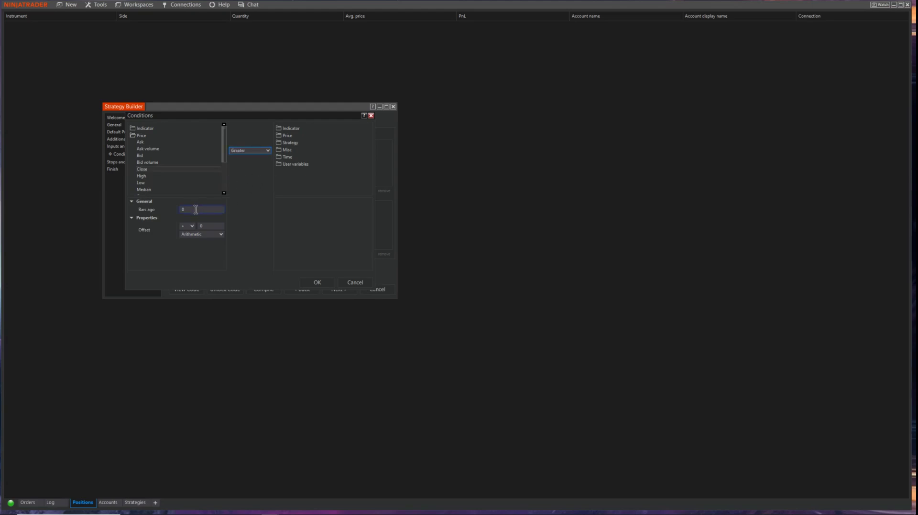
# - Compare the new Set 1 condition against the EMA indicator with period 20 and accept it
pyautogui.click(291, 129)
pyautogui.scroll(-12, 309, 162)
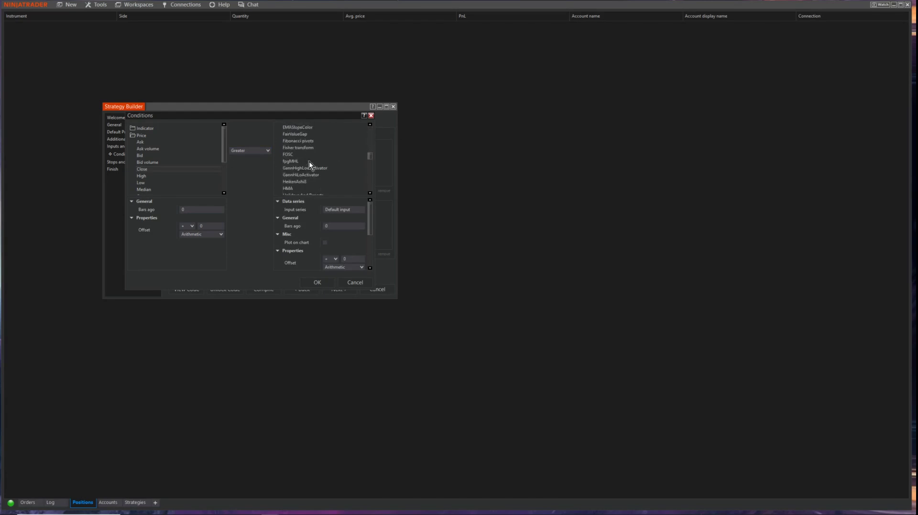
pyautogui.scroll(3, 309, 161)
pyautogui.click(297, 165)
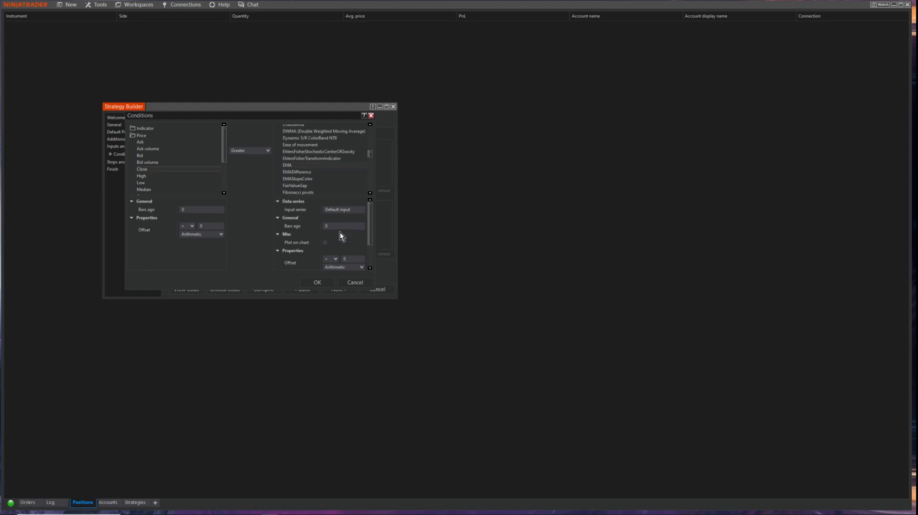
pyautogui.scroll(-2, 340, 233)
pyautogui.click(306, 251)
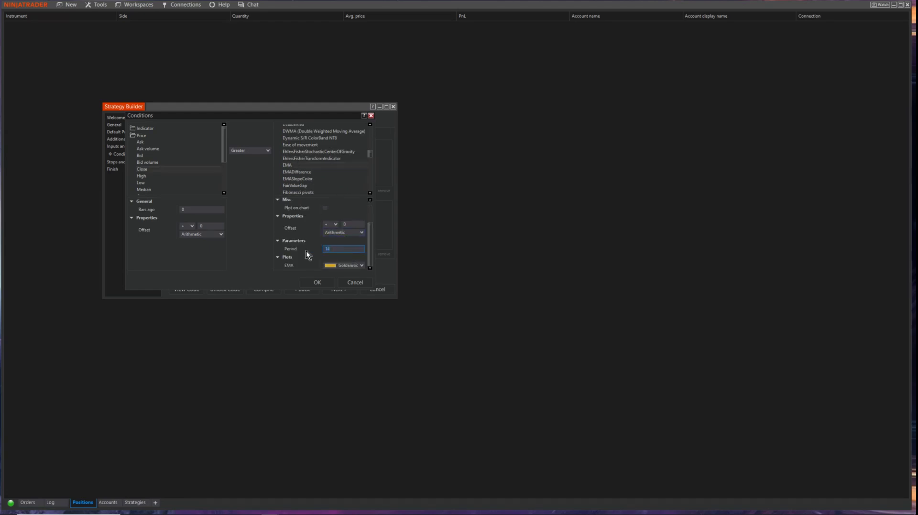
pyautogui.write('20')
pyautogui.click(324, 281)
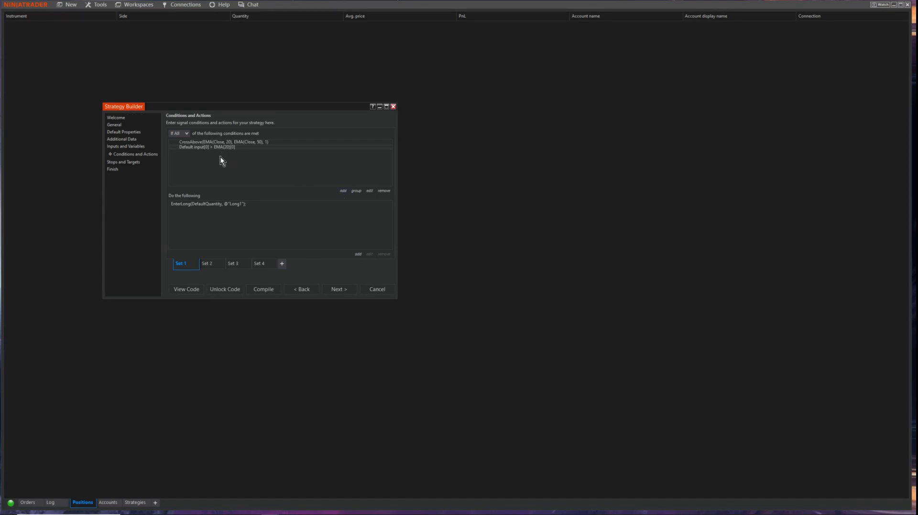
# - Add another condition to Set 1 requiring Close to be Greater than the EMA indicator with period 50
pyautogui.click(343, 192)
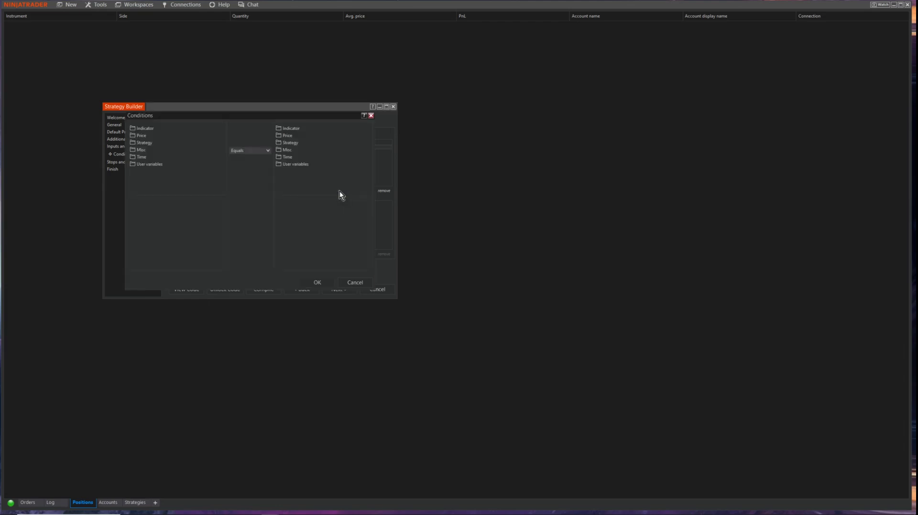
pyautogui.click(147, 130)
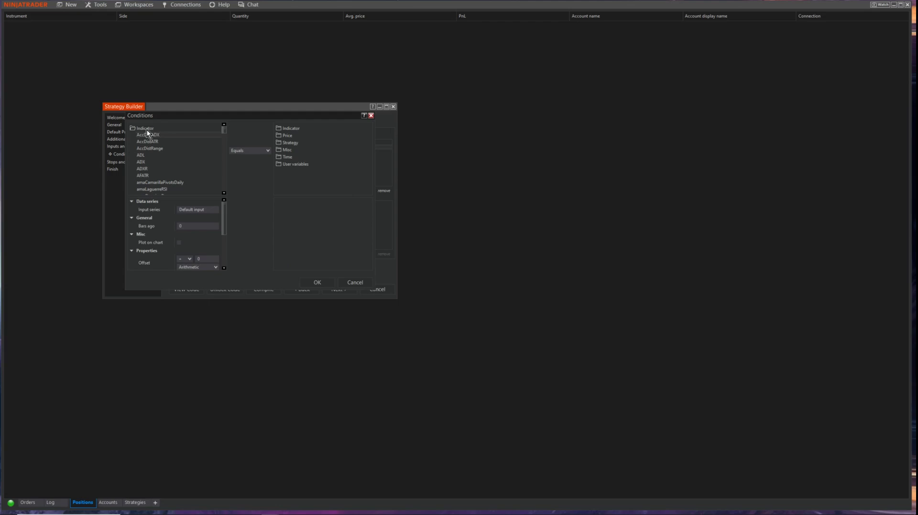
pyautogui.click(148, 130)
pyautogui.click(146, 137)
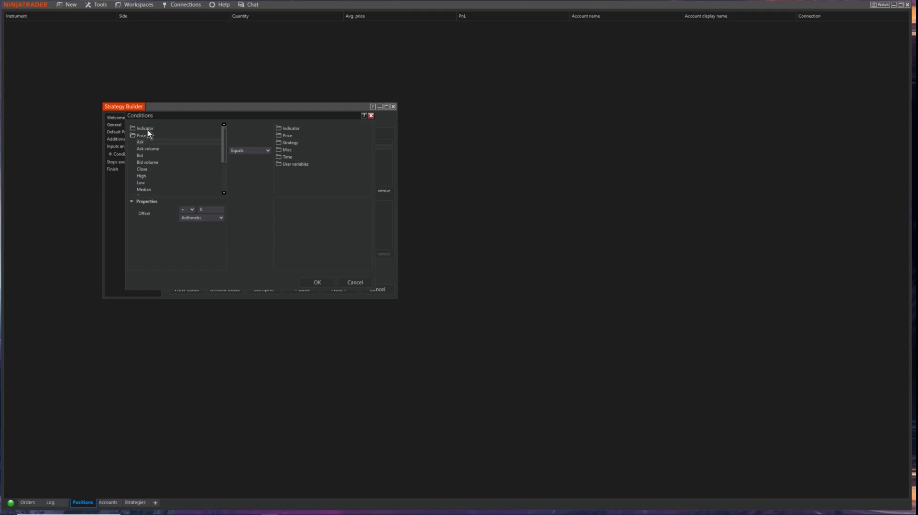
pyautogui.click(153, 169)
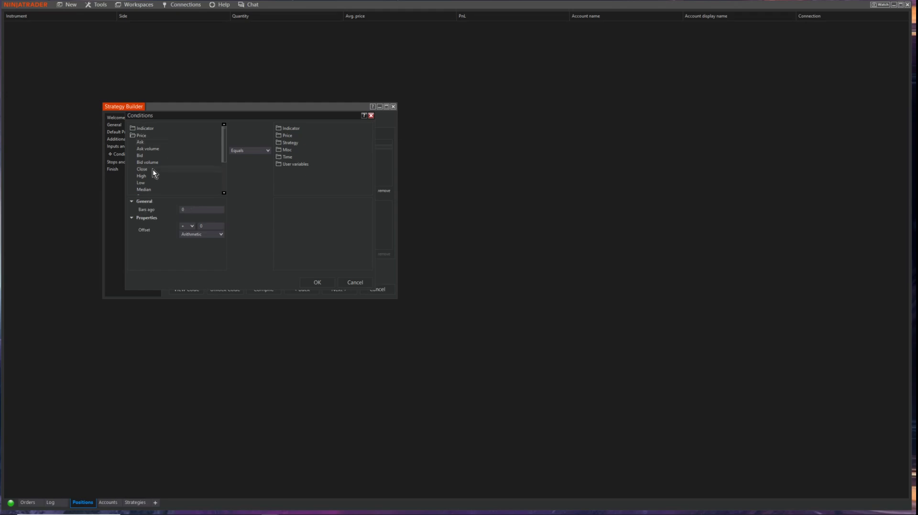
pyautogui.click(248, 151)
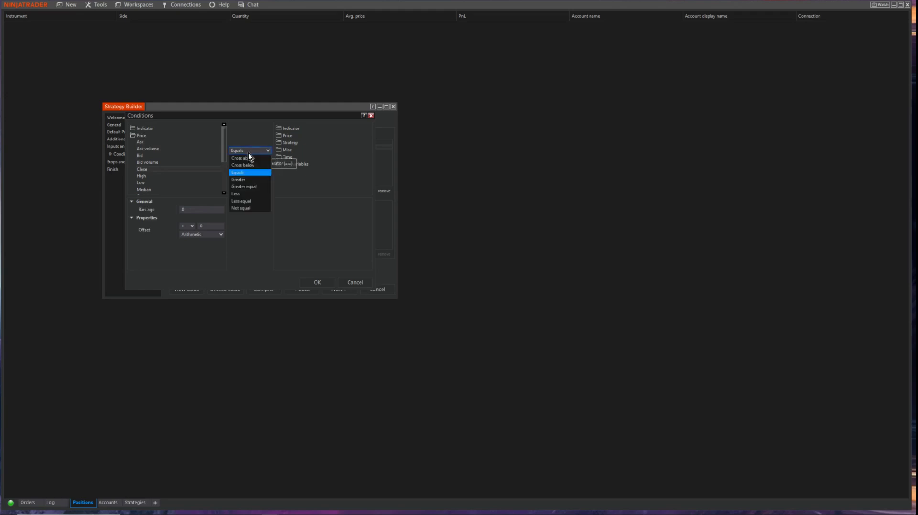
pyautogui.click(254, 180)
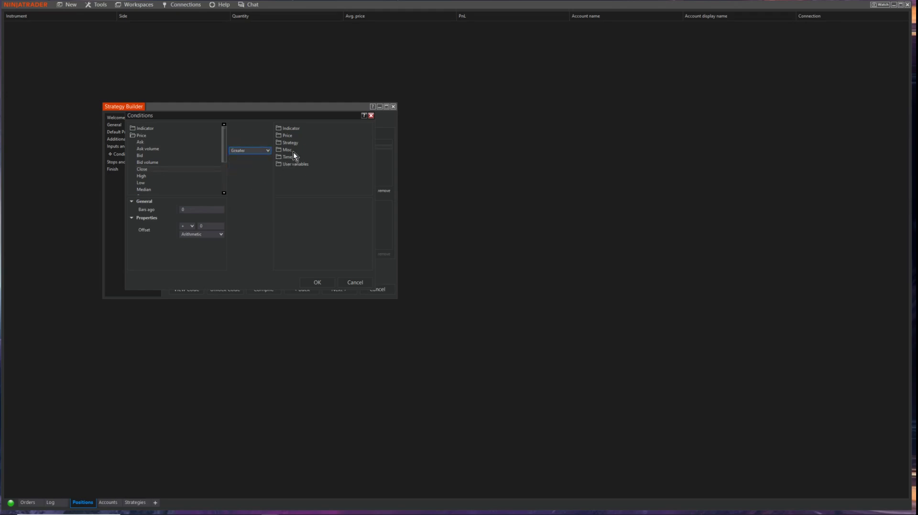
pyautogui.click(292, 128)
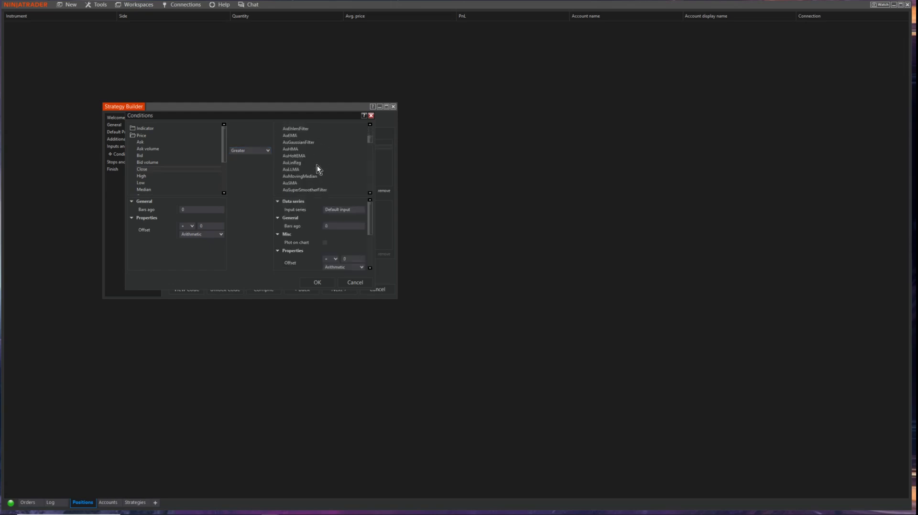
pyautogui.scroll(-10, 316, 166)
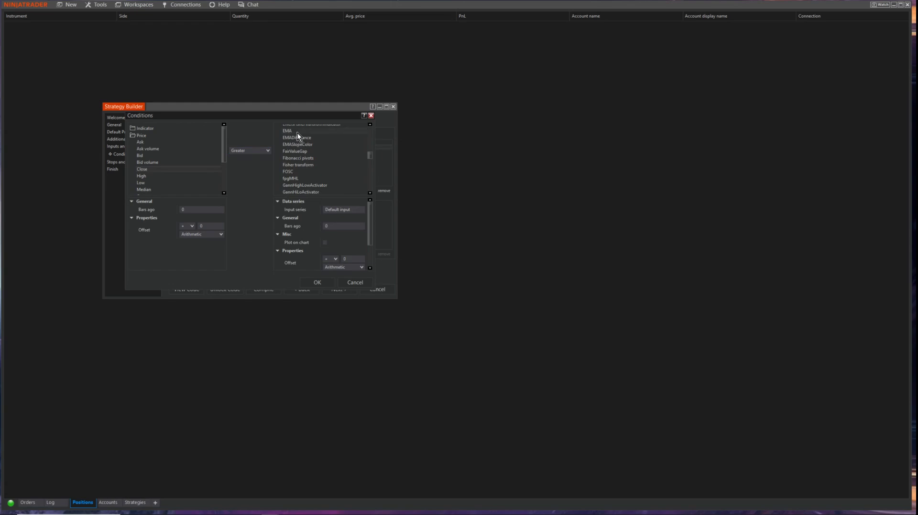
pyautogui.scroll(-2, 334, 241)
pyautogui.click(334, 248)
pyautogui.click(319, 285)
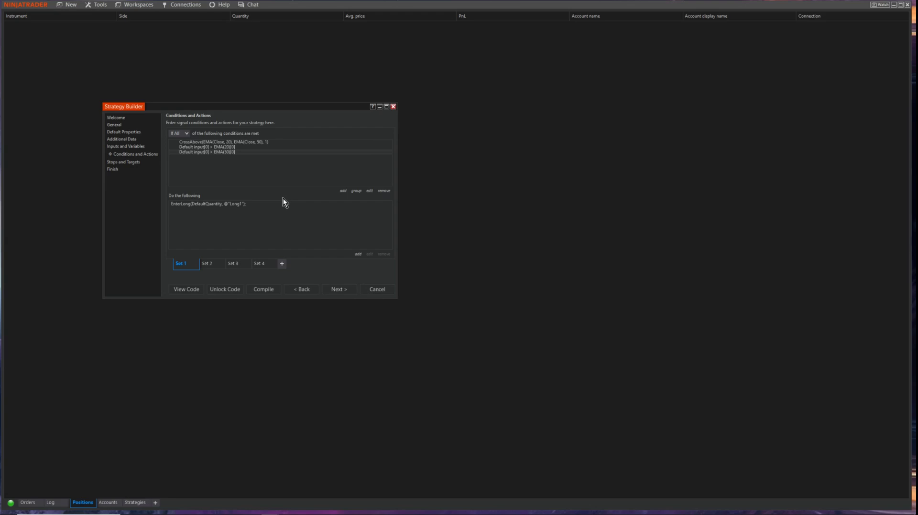
# - Add a second Enter long position action to Set 1 with default quantity and signal name Long2
pyautogui.click(239, 205)
pyautogui.click(358, 254)
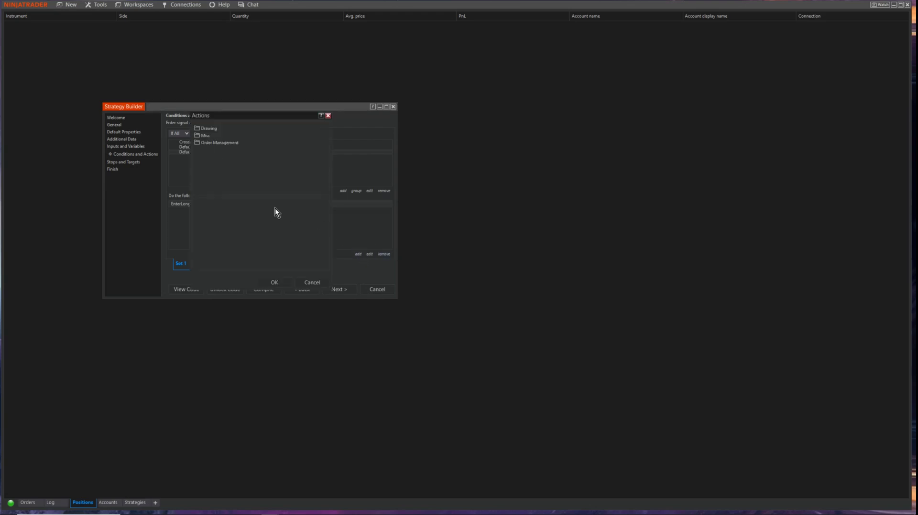
pyautogui.click(216, 142)
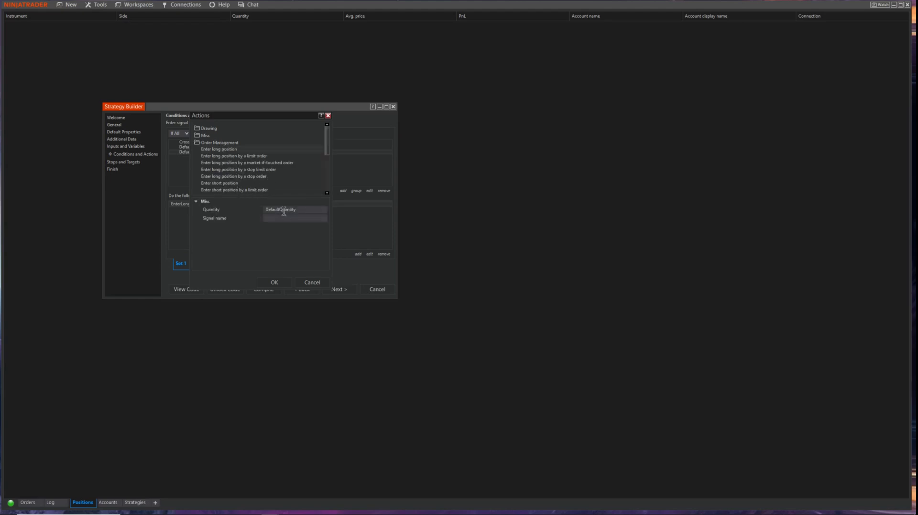
pyautogui.click(296, 220)
pyautogui.click(283, 283)
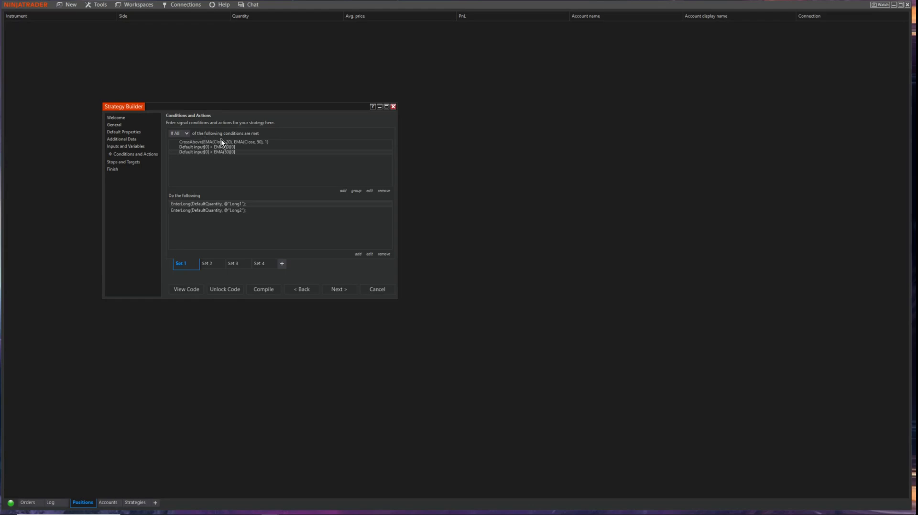
# - Add a second Enter short position action to Set 2 with default quantity and signal name Short2
pyautogui.click(258, 264)
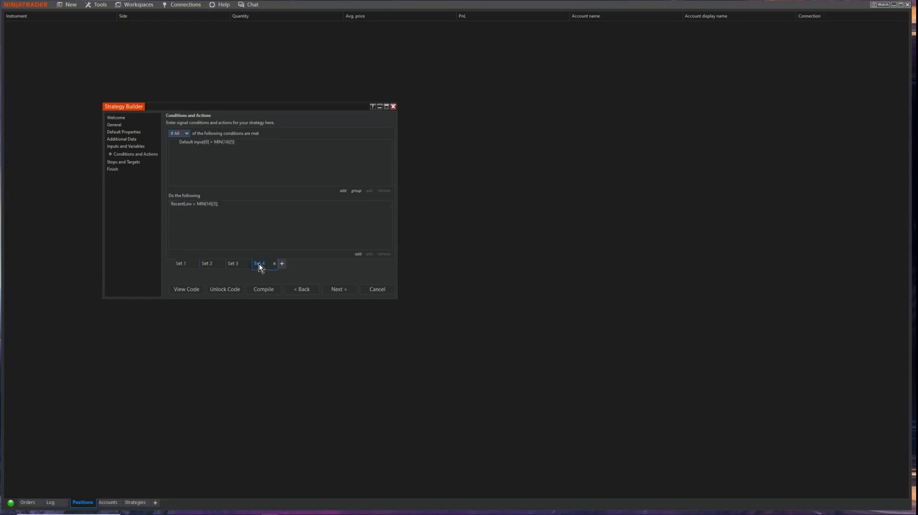
pyautogui.click(206, 265)
pyautogui.click(201, 205)
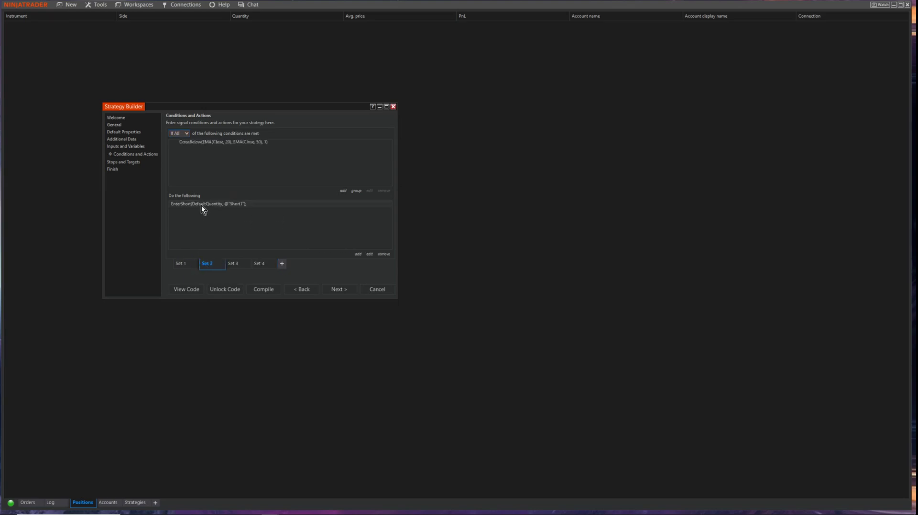
pyautogui.click(358, 255)
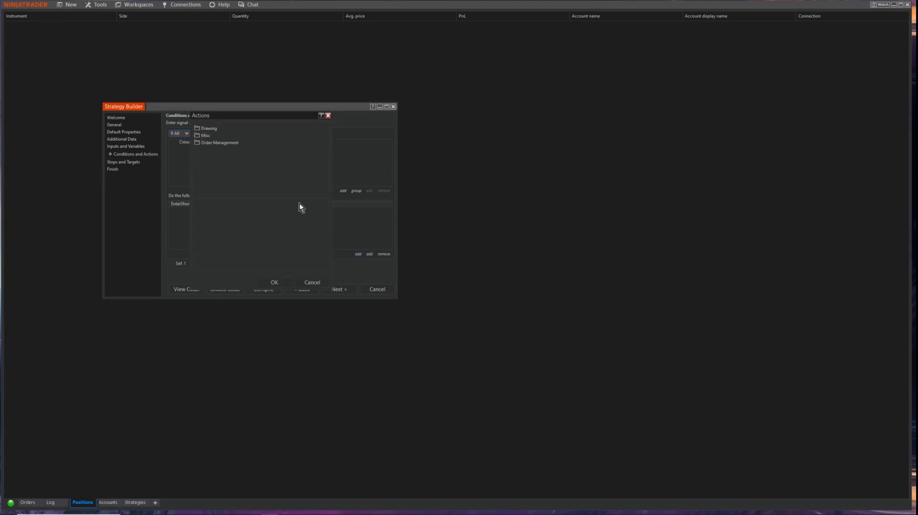
pyautogui.click(213, 143)
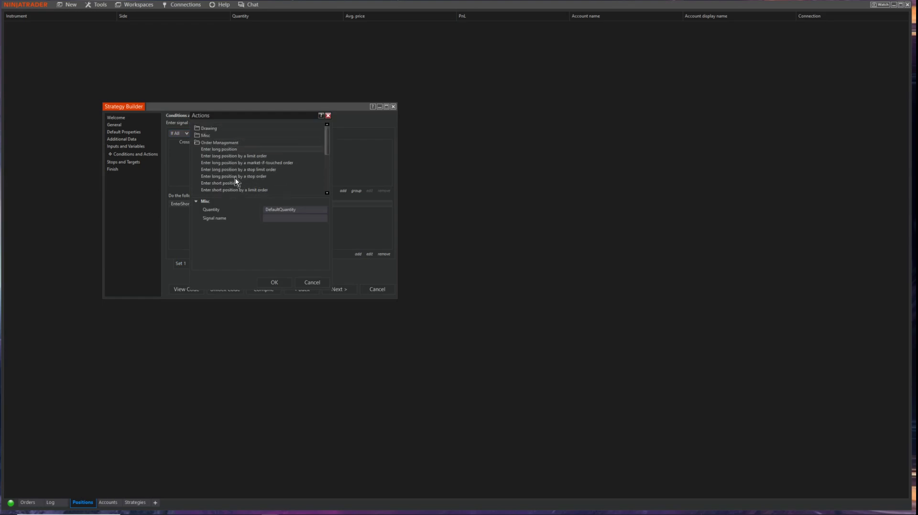
pyautogui.click(228, 184)
pyautogui.click(281, 218)
pyautogui.click(282, 282)
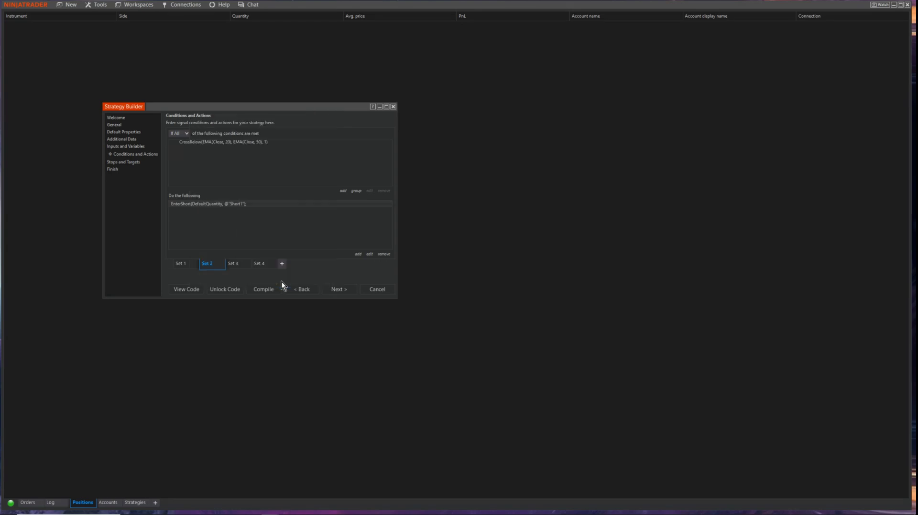
# - Start a new condition in Set 2 with the Close price and the Less comparison
pyautogui.click(343, 192)
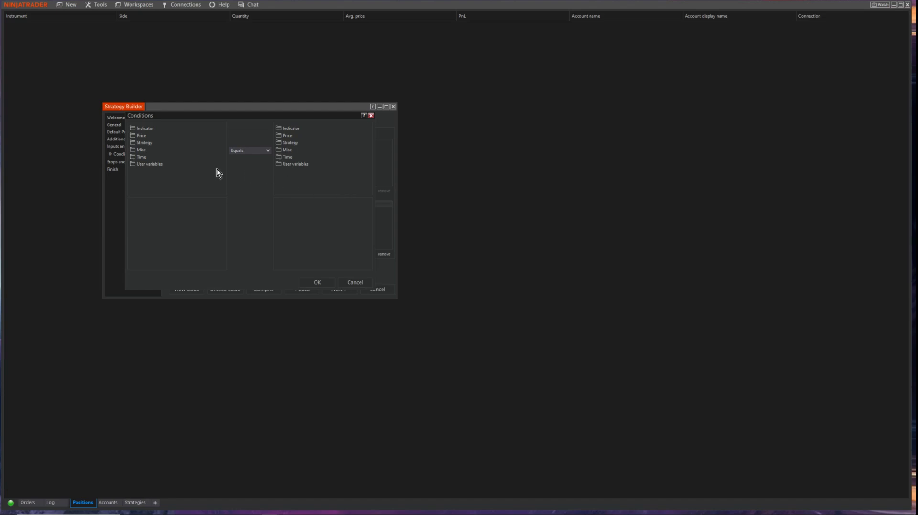
pyautogui.click(142, 135)
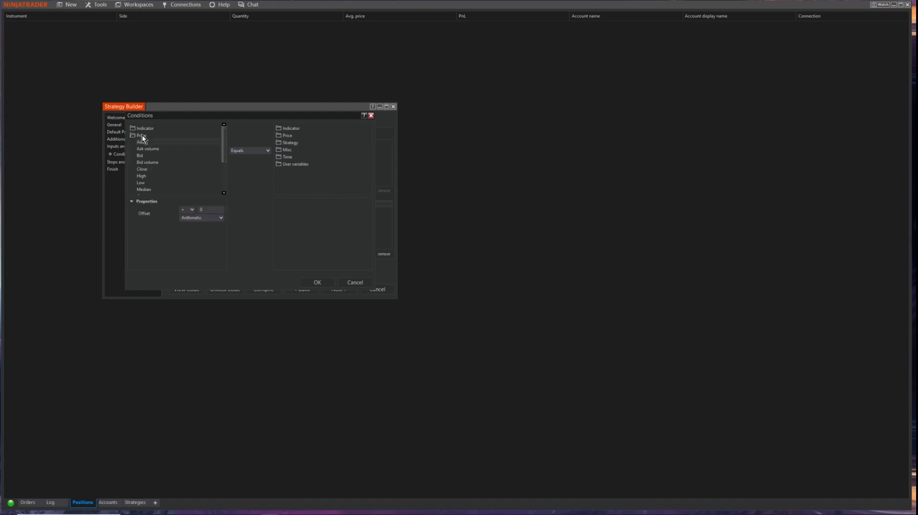
pyautogui.click(148, 168)
pyautogui.click(266, 151)
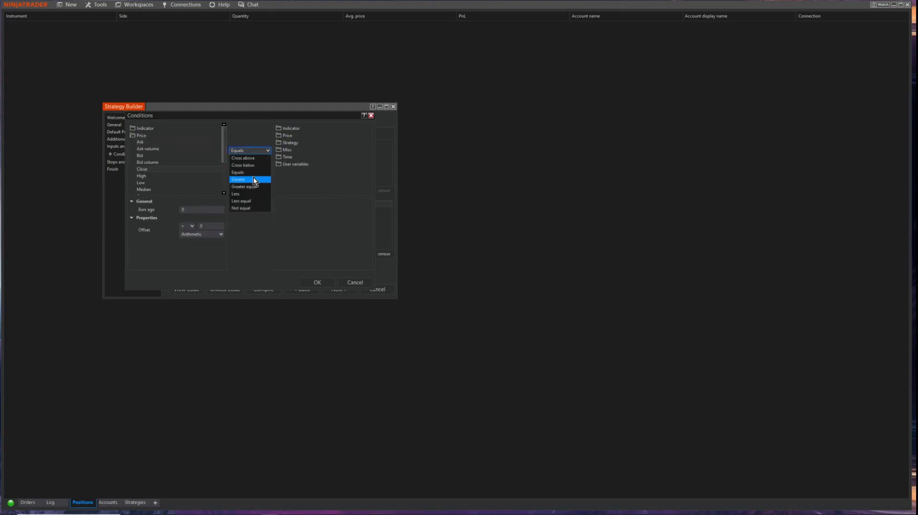
pyautogui.click(247, 195)
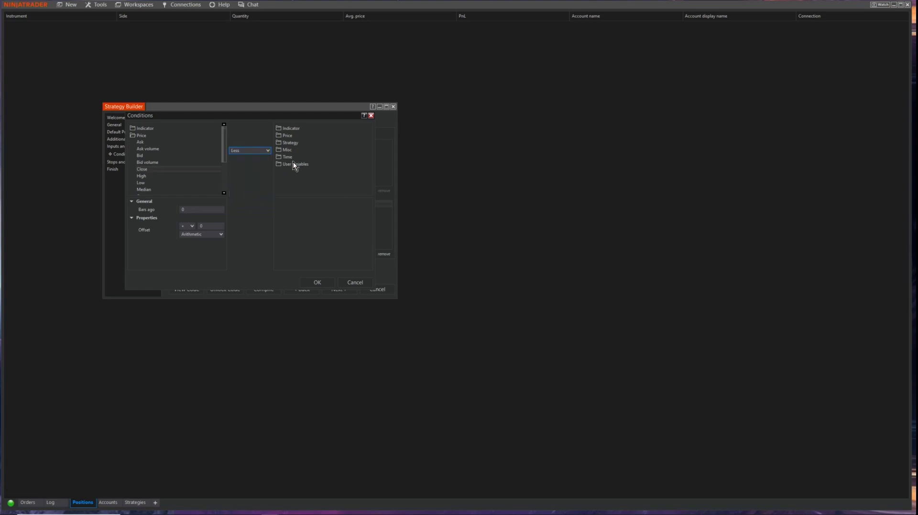
# - Compare the new Set 2 condition against the EMA indicator with period 20 and accept it
pyautogui.click(291, 128)
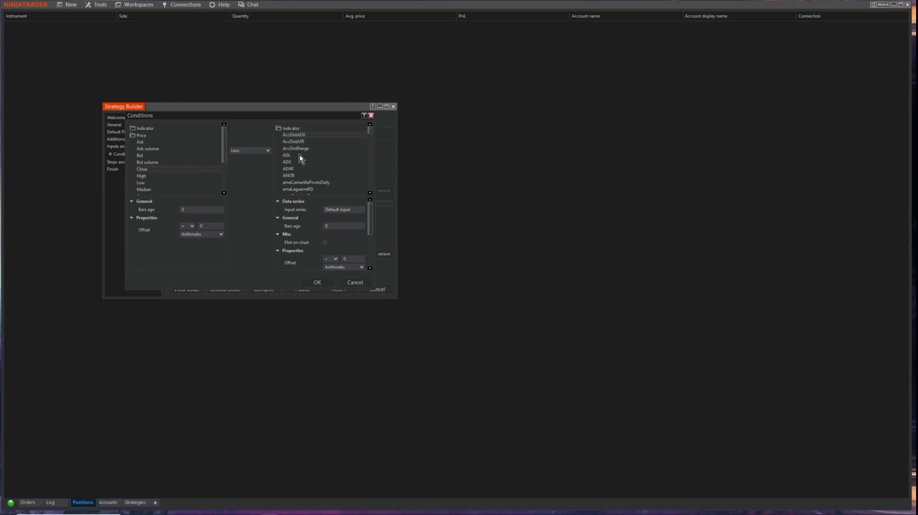
pyautogui.scroll(-10, 304, 166)
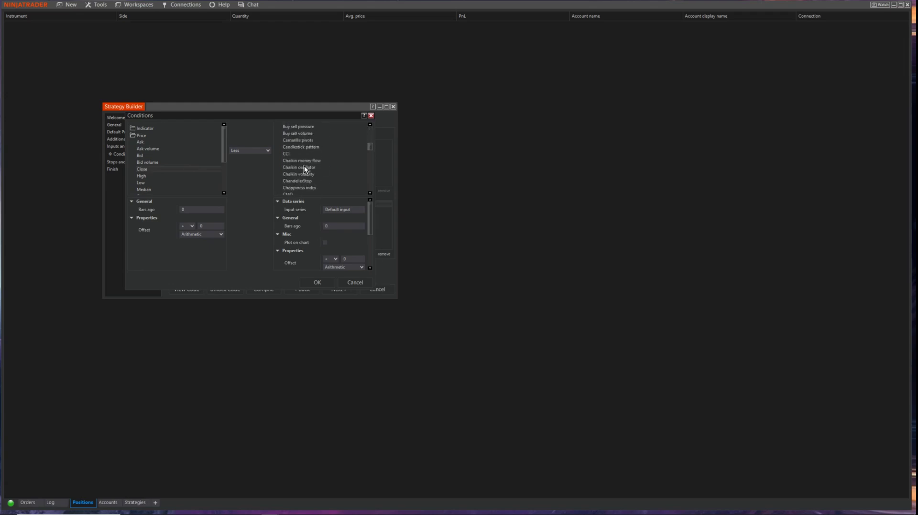
pyautogui.scroll(-3, 304, 165)
pyautogui.scroll(-4, 294, 158)
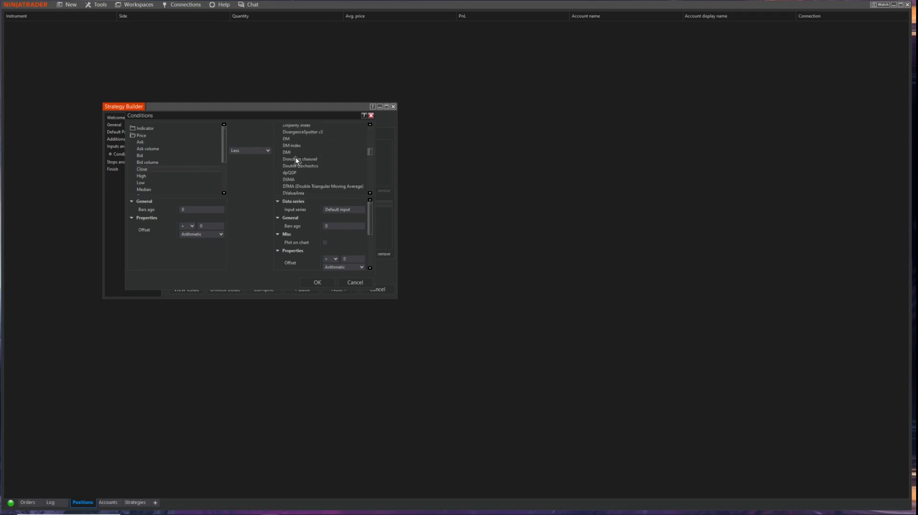
pyautogui.click(291, 181)
pyautogui.scroll(-3, 344, 229)
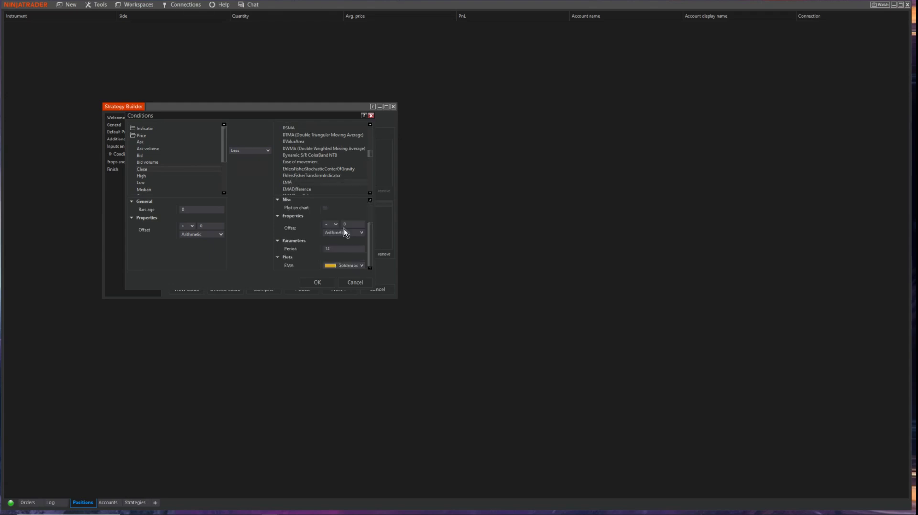
pyautogui.doubleClick(343, 249)
pyautogui.write('20')
pyautogui.click(317, 282)
# - Start another condition in Set 2 with the Close price and the Less comparison
pyautogui.click(343, 191)
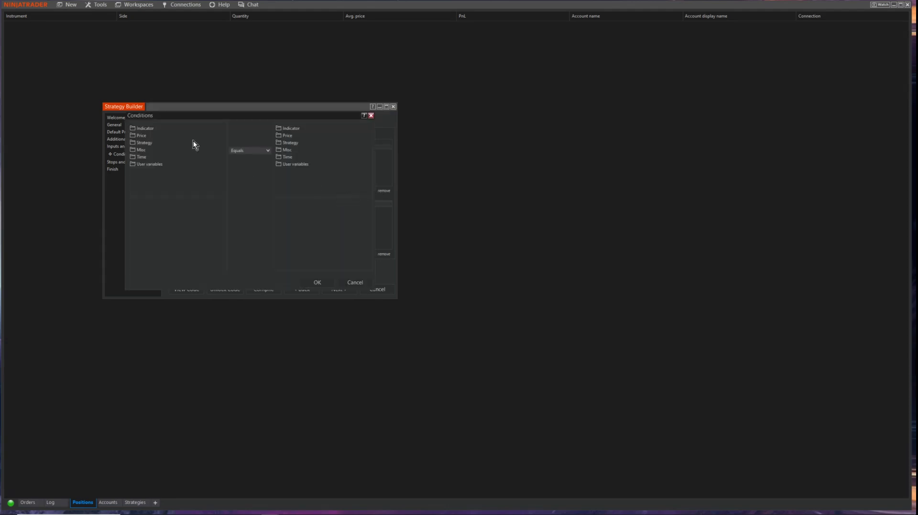
pyautogui.click(143, 128)
pyautogui.click(146, 129)
pyautogui.click(145, 136)
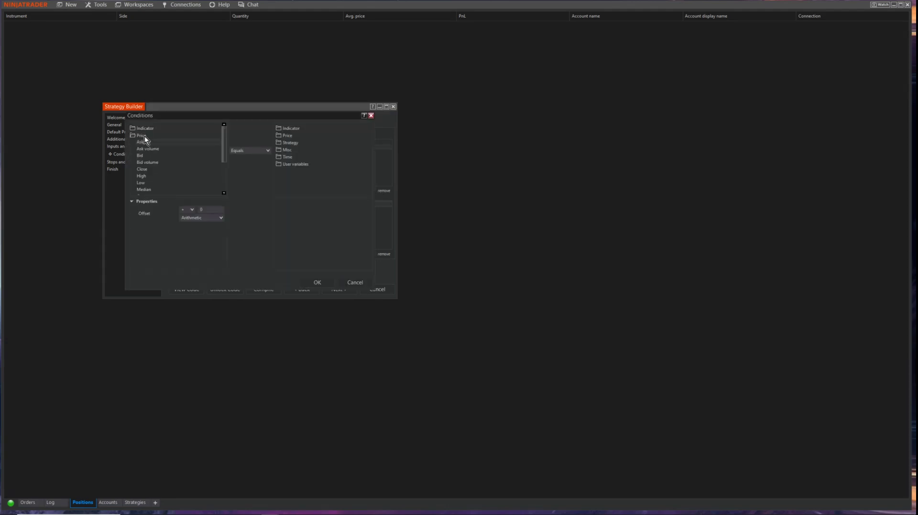
pyautogui.click(145, 169)
pyautogui.click(234, 151)
pyautogui.click(241, 195)
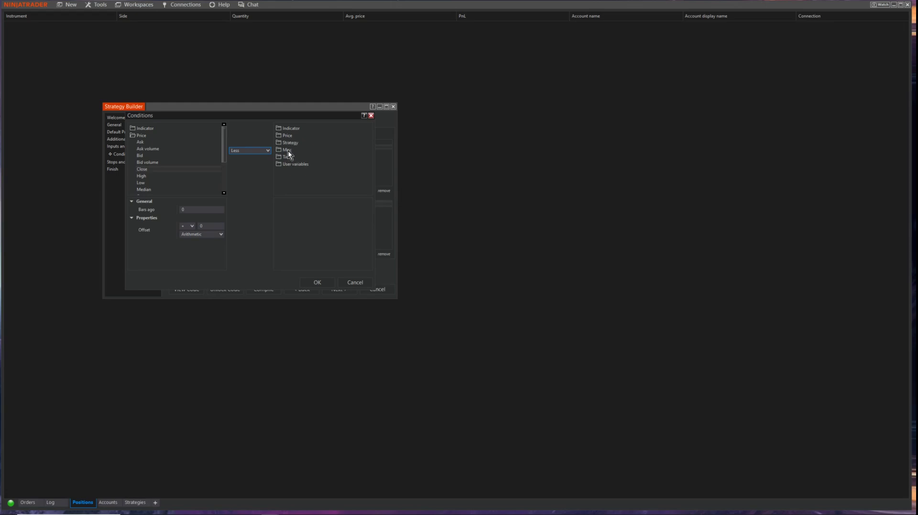
# - Compare this Set 2 condition against the EMA indicator with period 50 and accept it
pyautogui.click(290, 128)
pyautogui.scroll(-12, 306, 168)
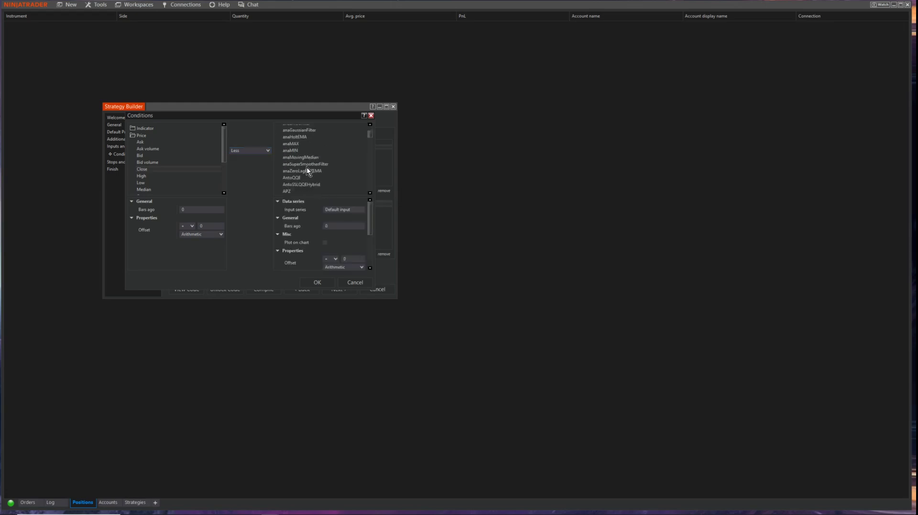
pyautogui.scroll(-1, 306, 166)
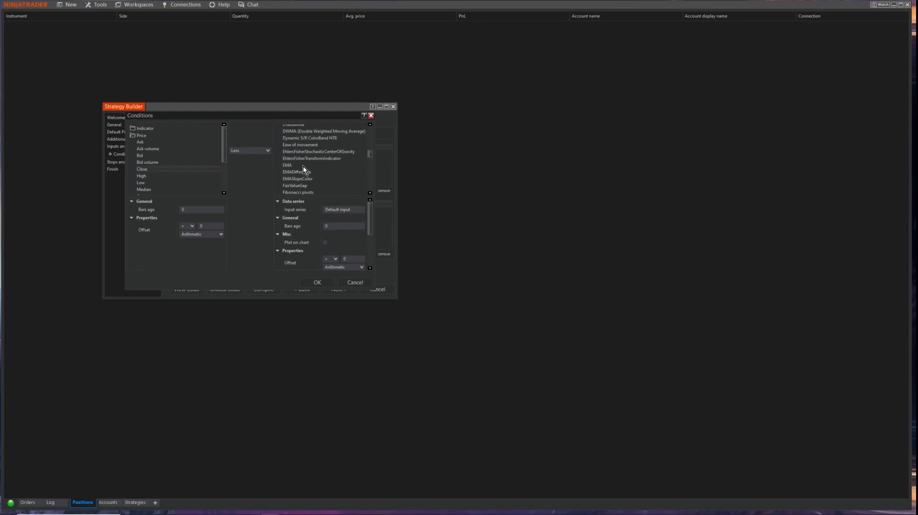
pyautogui.click(299, 165)
pyautogui.scroll(-3, 351, 235)
pyautogui.click(337, 246)
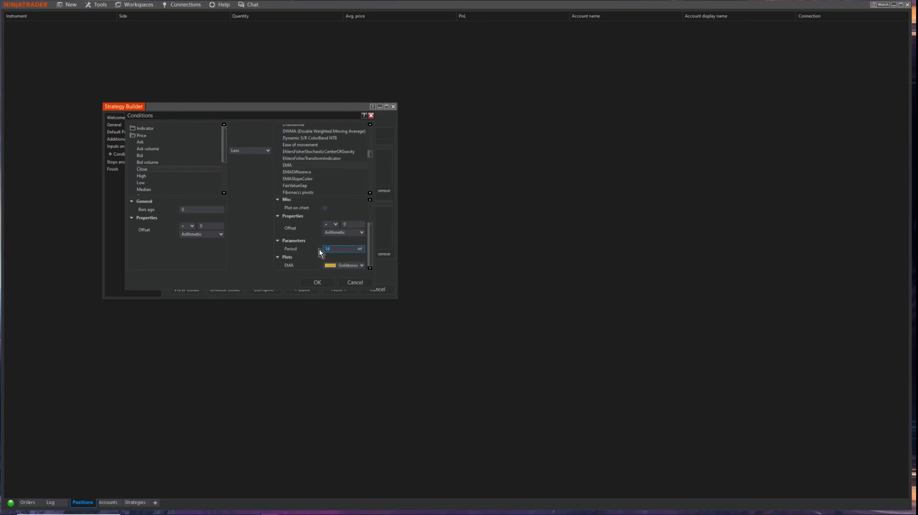
pyautogui.click(322, 283)
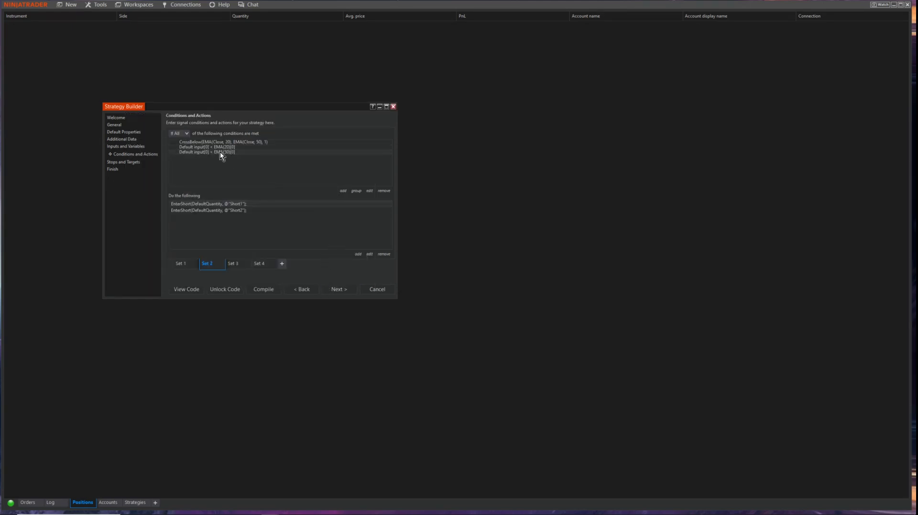
# - Start a new Parabolic stop under Stops and Targets with acceleration .01, acceleration max .2 and acceleration step .02
pyautogui.click(127, 162)
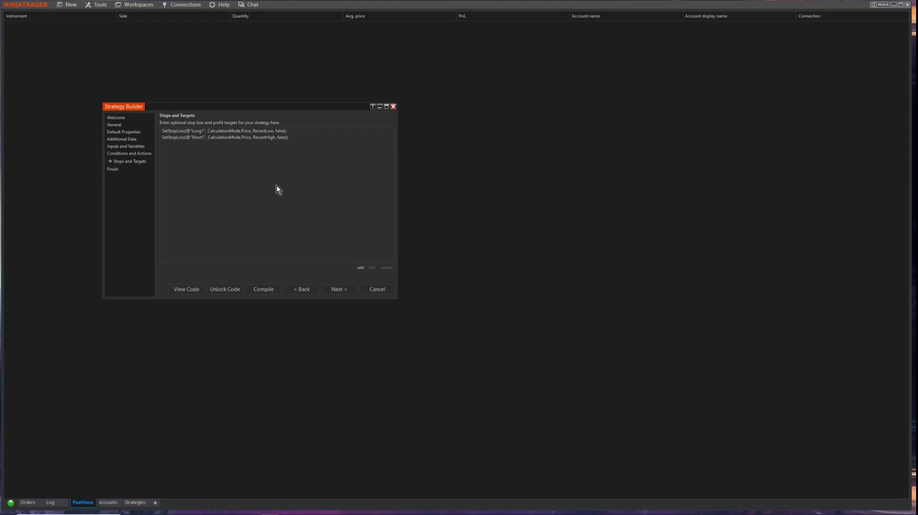
pyautogui.click(360, 268)
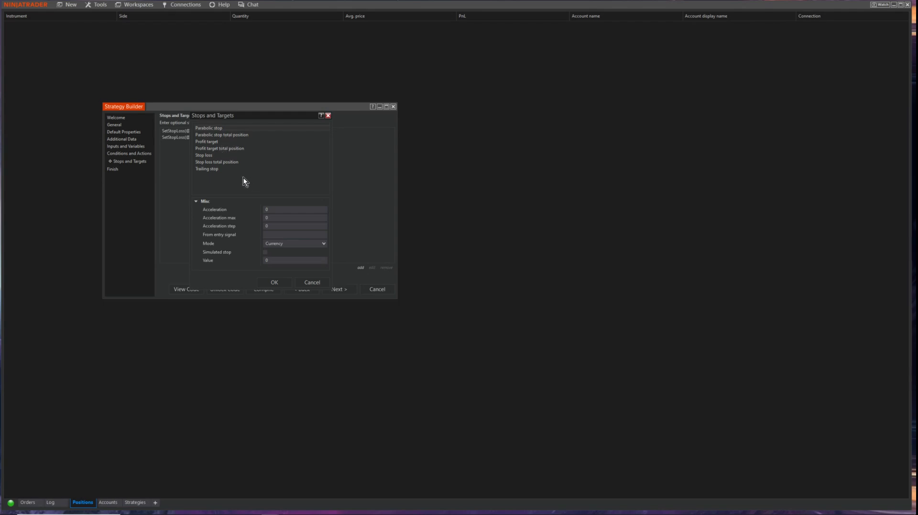
pyautogui.click(268, 210)
pyautogui.write('.1')
pyautogui.click(272, 219)
pyautogui.press('Tab')
pyautogui.click(268, 210)
pyautogui.write('.01')
pyautogui.click(273, 225)
# - Tie the parabolic stop to entry signal Long2, set its mode to Ticks with value 100, and accept it
pyautogui.click(281, 235)
pyautogui.click(302, 245)
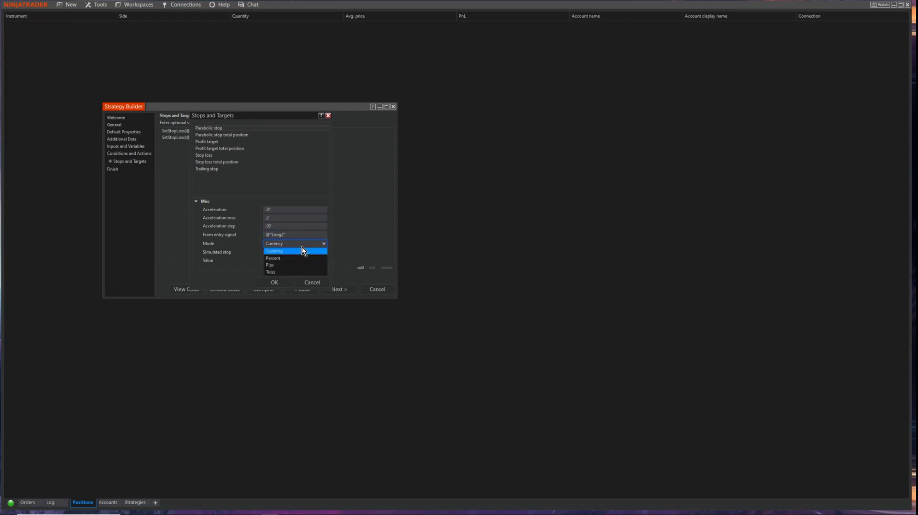
pyautogui.click(284, 273)
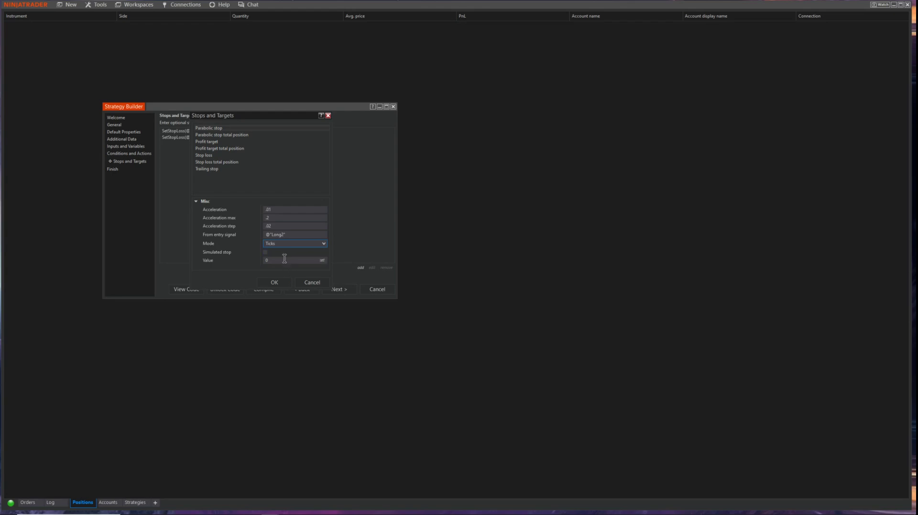
pyautogui.click(285, 259)
pyautogui.write('100')
pyautogui.click(274, 285)
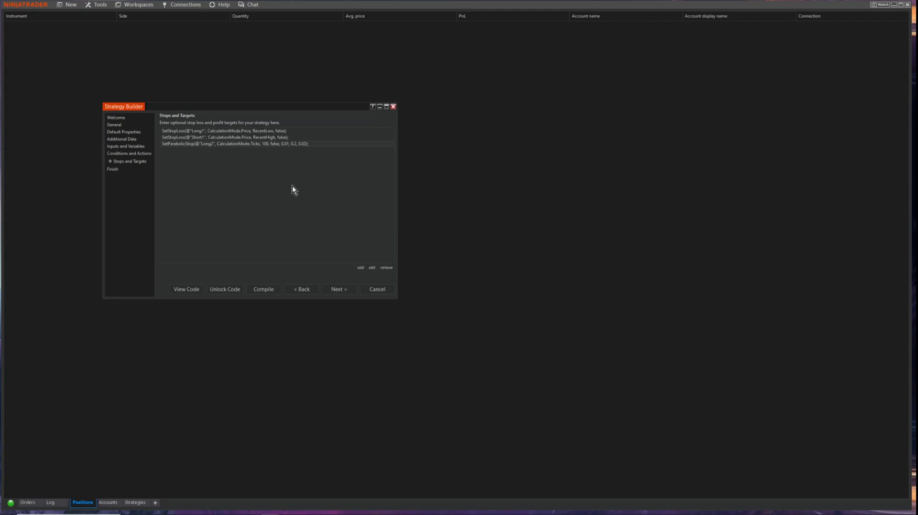
# - Start a second Parabolic stop with acceleration .01, acceleration max .20 and acceleration step .02
pyautogui.click(361, 269)
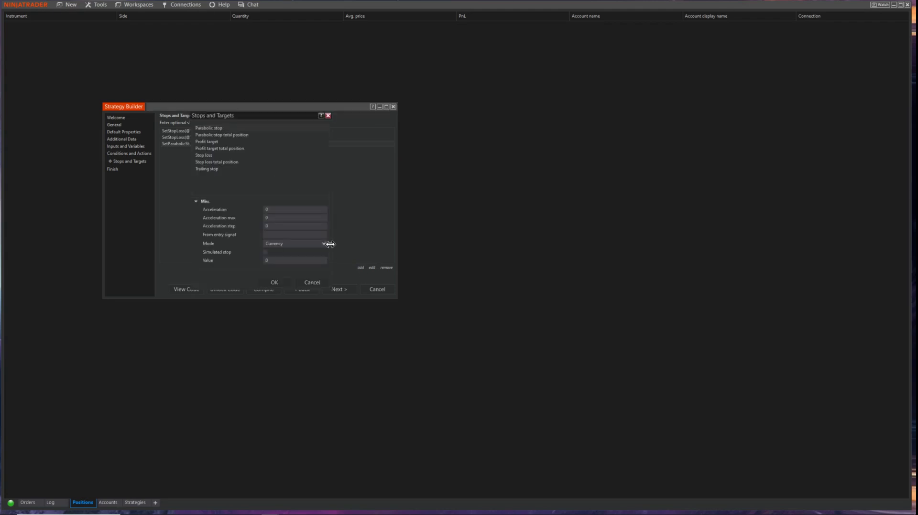
pyautogui.click(278, 208)
pyautogui.moveTo(268, 117); pyautogui.dragTo(412, 110)
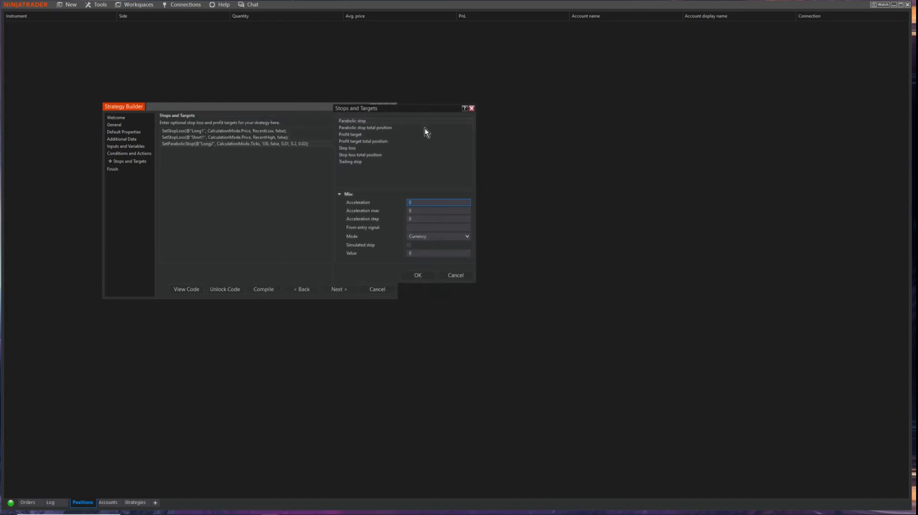
pyautogui.write('.01')
pyautogui.press('Tab')
pyautogui.write('.02')
pyautogui.press('BackSpace')
pyautogui.press('Tab')
pyautogui.write('.02')
# - Tie the second parabolic stop to entry signal Short2, set its mode to Ticks with value 100, and accept it
pyautogui.click(414, 228)
pyautogui.click(441, 236)
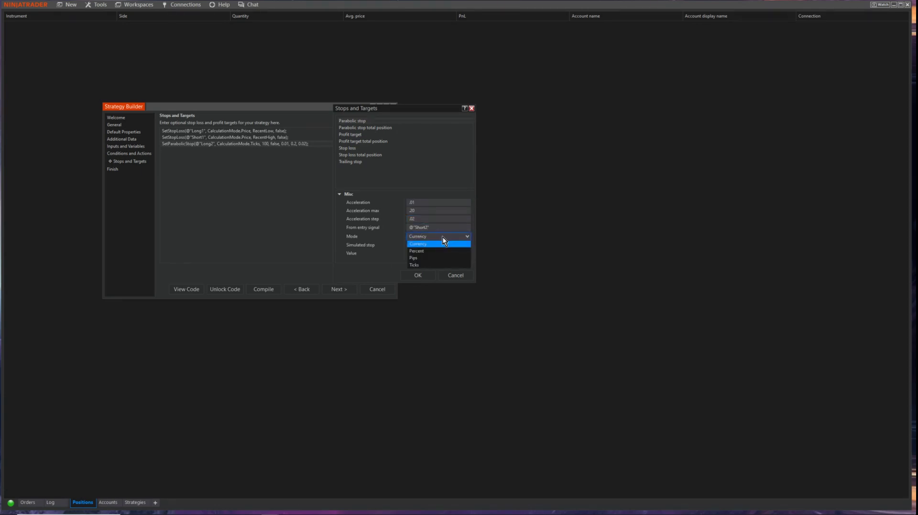
pyautogui.click(423, 265)
pyautogui.click(428, 255)
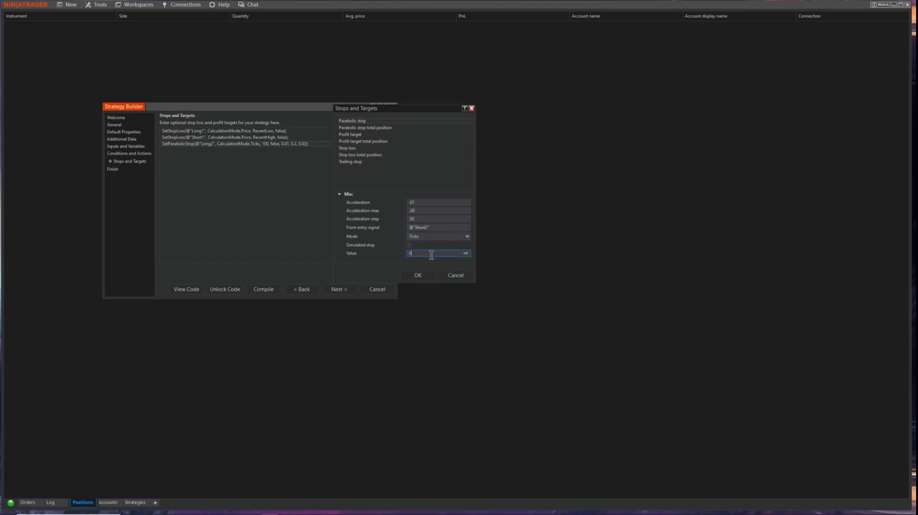
pyautogui.click(412, 276)
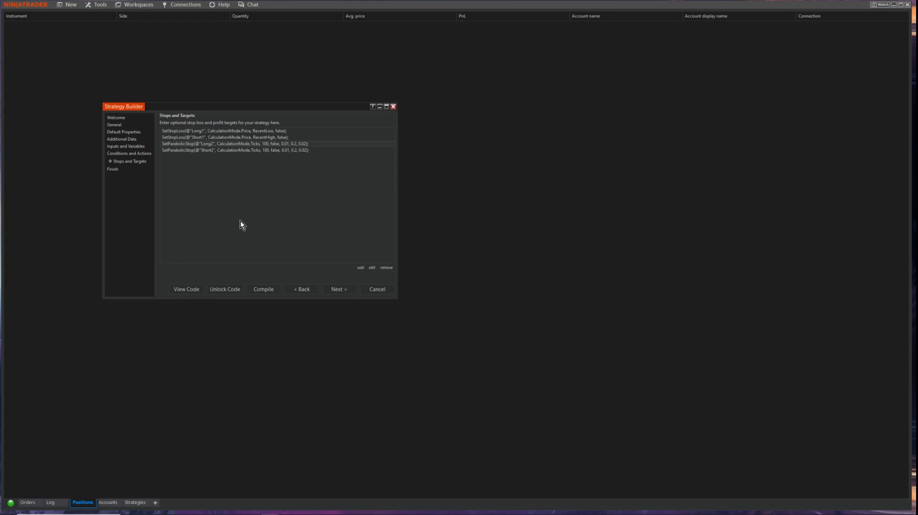
# - Start a new condition in Set 1 of Conditions and Actions with the strategy value Market position as its first operand
pyautogui.click(140, 154)
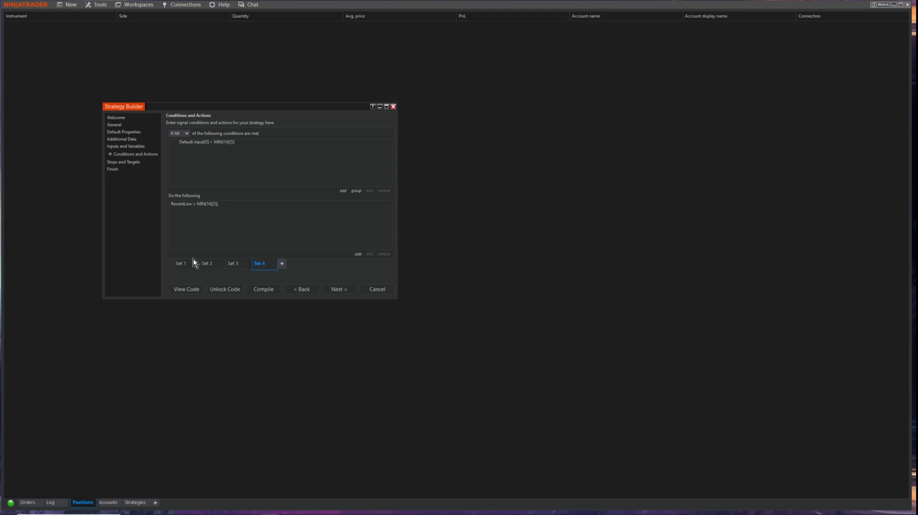
pyautogui.click(181, 264)
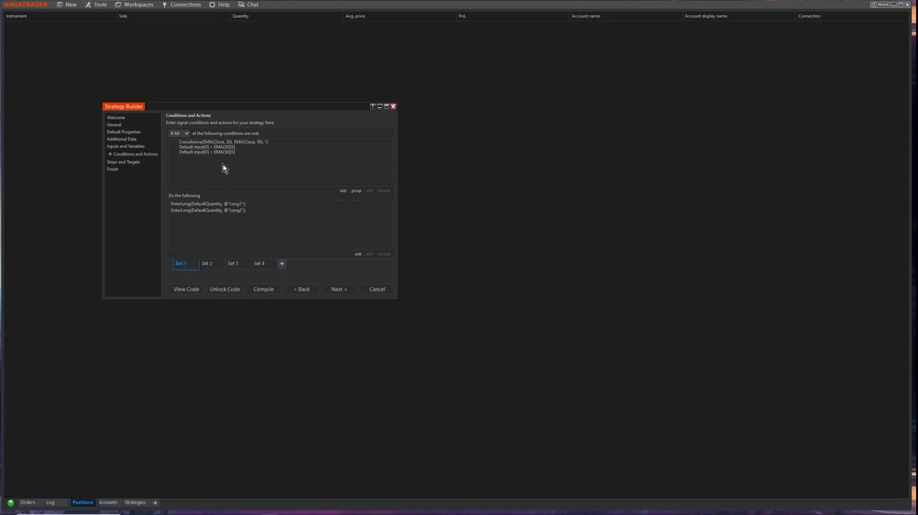
pyautogui.click(343, 191)
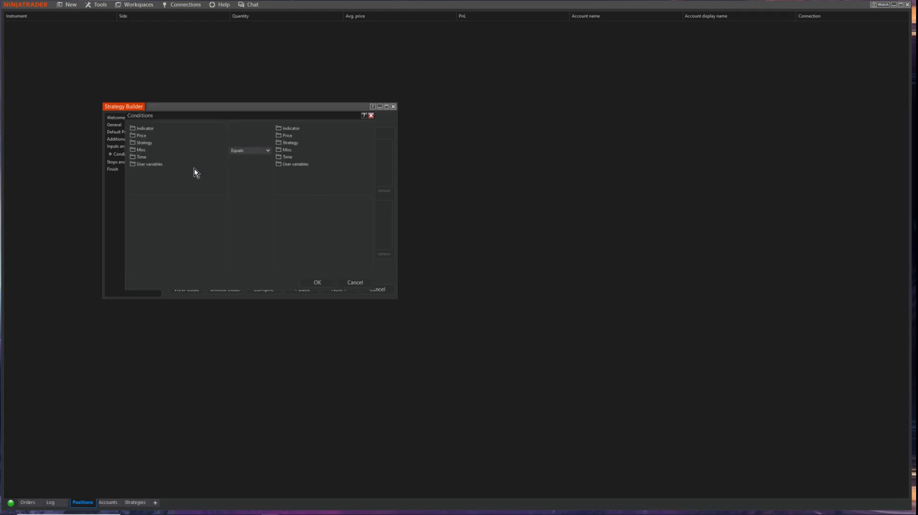
pyautogui.doubleClick(145, 142)
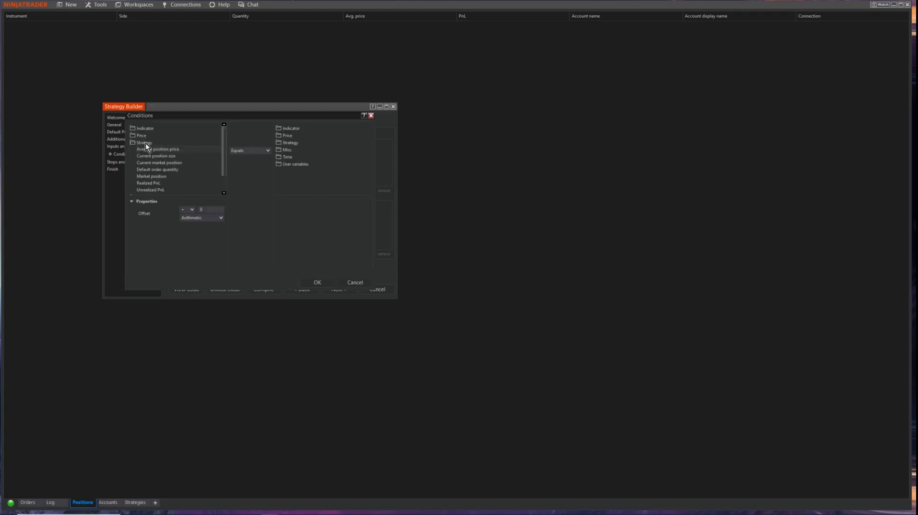
pyautogui.scroll(-1, 187, 158)
pyautogui.click(171, 160)
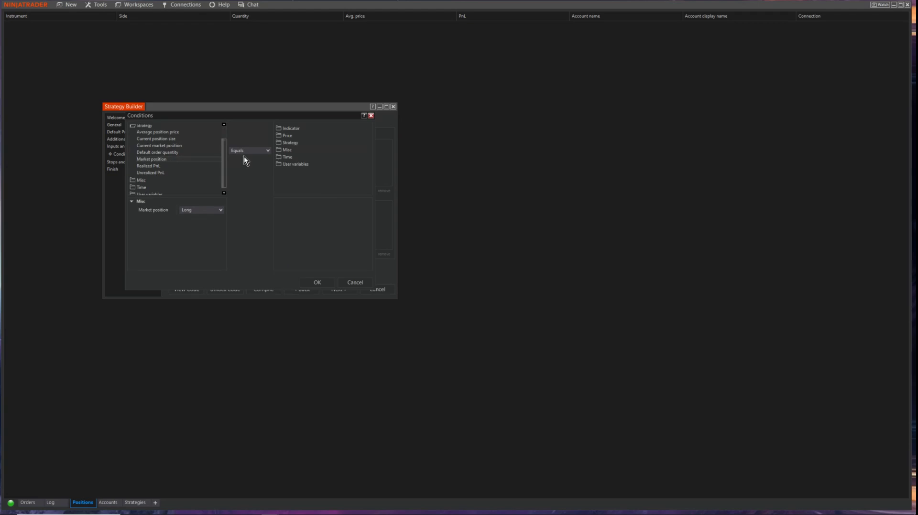
# - Set the condition's comparison operand to the strategy value Market position with the option Flat
pyautogui.doubleClick(298, 144)
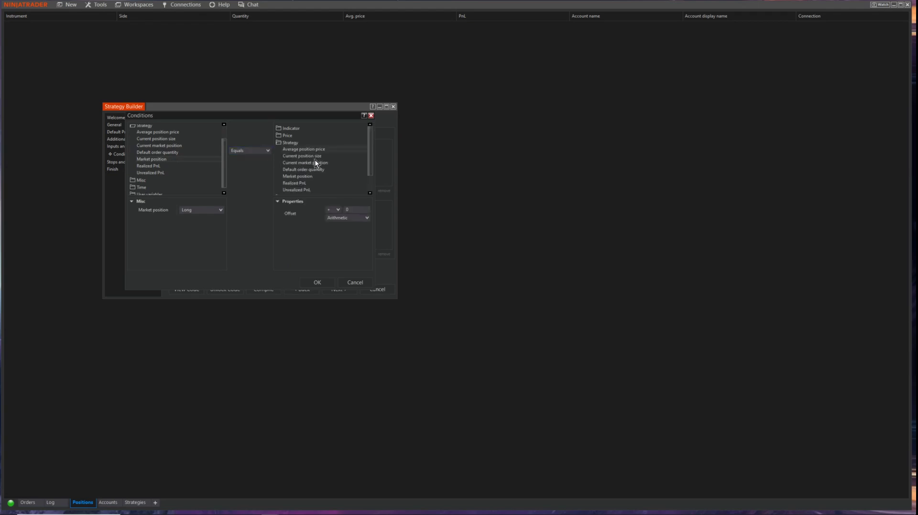
pyautogui.scroll(-1, 317, 162)
pyautogui.doubleClick(291, 178)
pyautogui.scroll(-3, 322, 172)
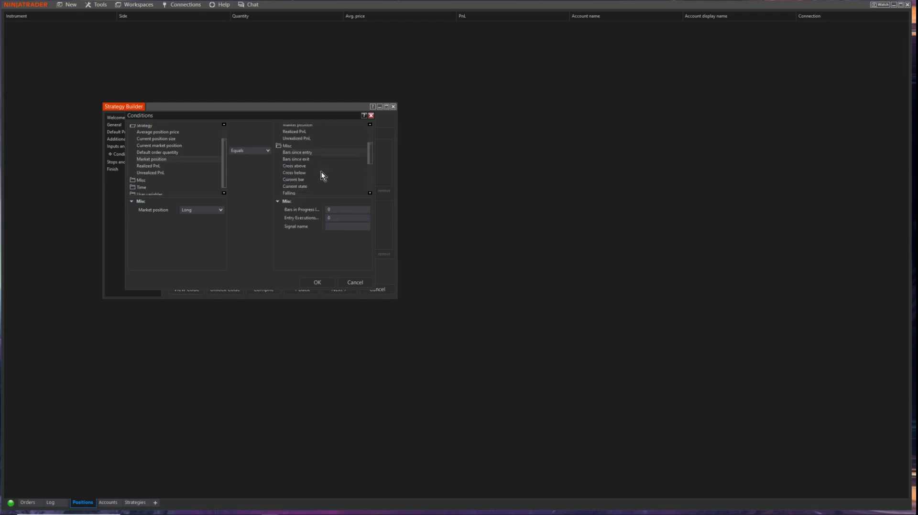
pyautogui.scroll(2, 320, 171)
pyautogui.doubleClick(291, 147)
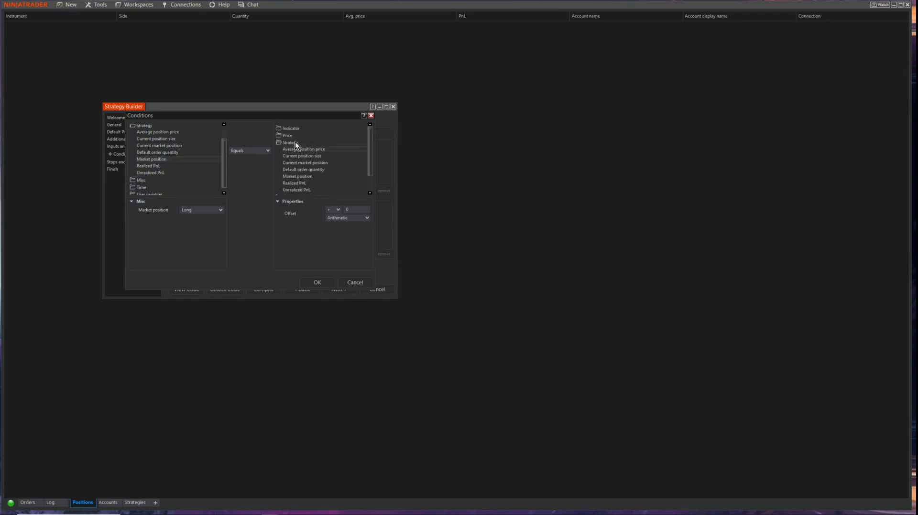
pyautogui.doubleClick(295, 141)
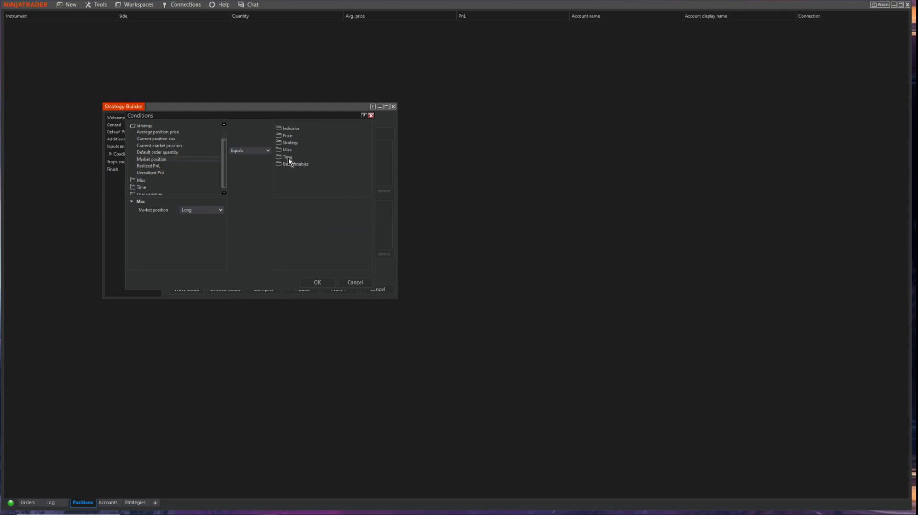
pyautogui.doubleClick(289, 143)
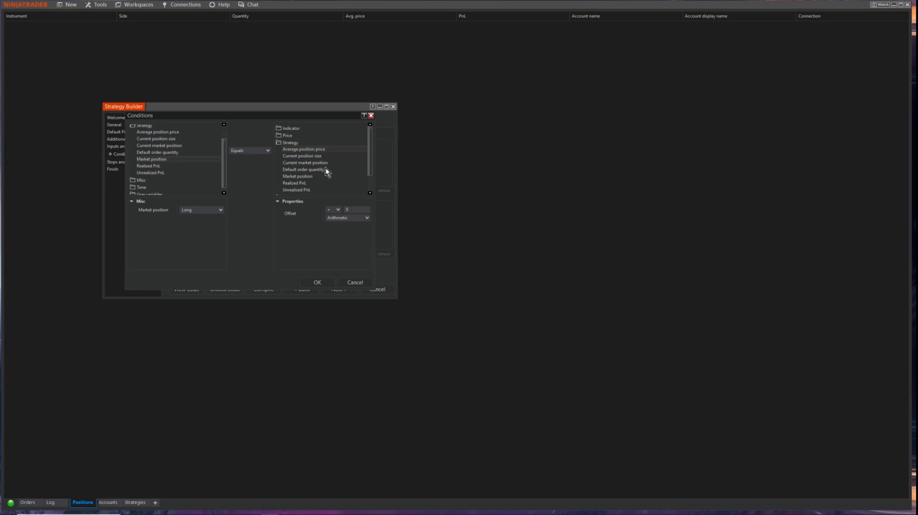
pyautogui.click(309, 176)
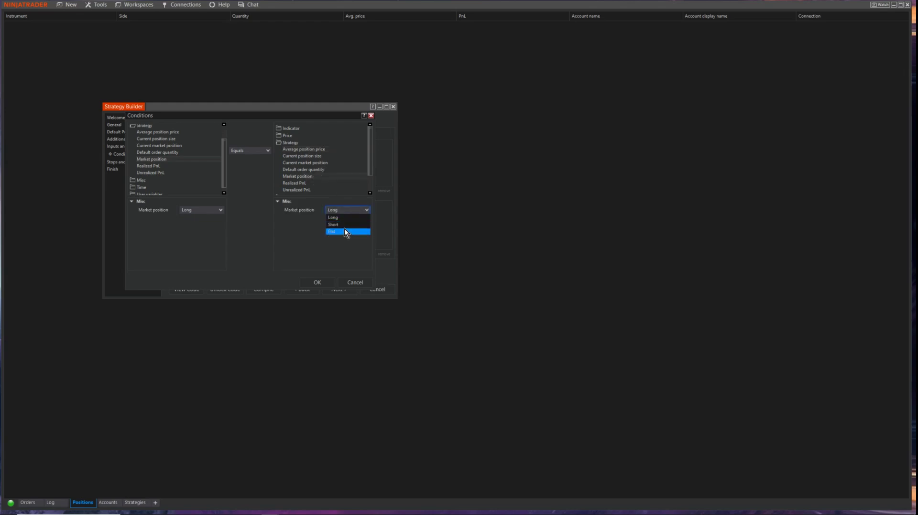
pyautogui.click(344, 232)
# - Change the condition's first operand to Current market position and accept the condition
pyautogui.click(204, 211)
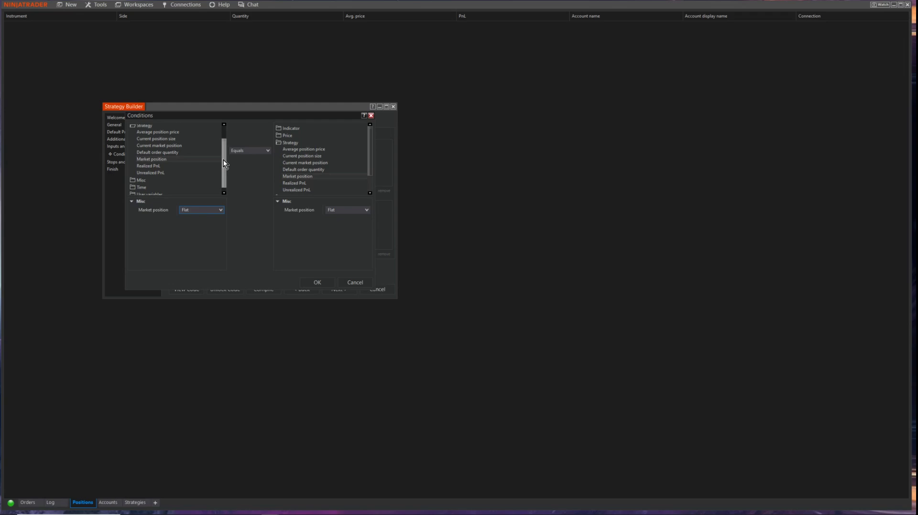
pyautogui.moveTo(223, 160); pyautogui.dragTo(220, 151)
pyautogui.click(159, 158)
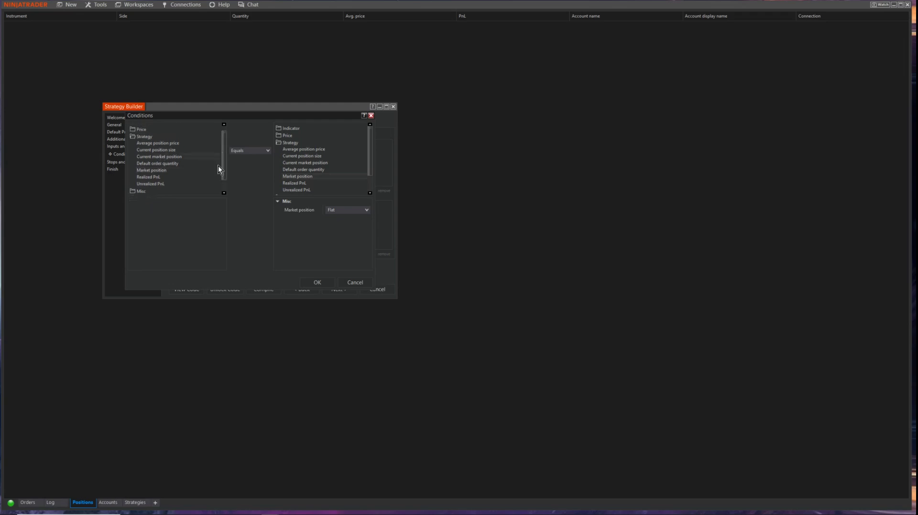
pyautogui.click(318, 283)
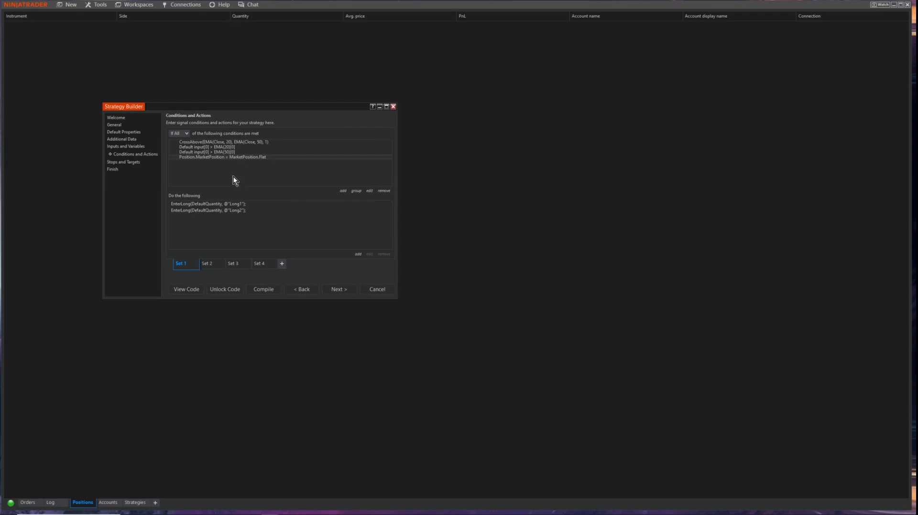
# - Add a condition to Set 2 requiring that Current market position equals market position Flat
pyautogui.click(210, 263)
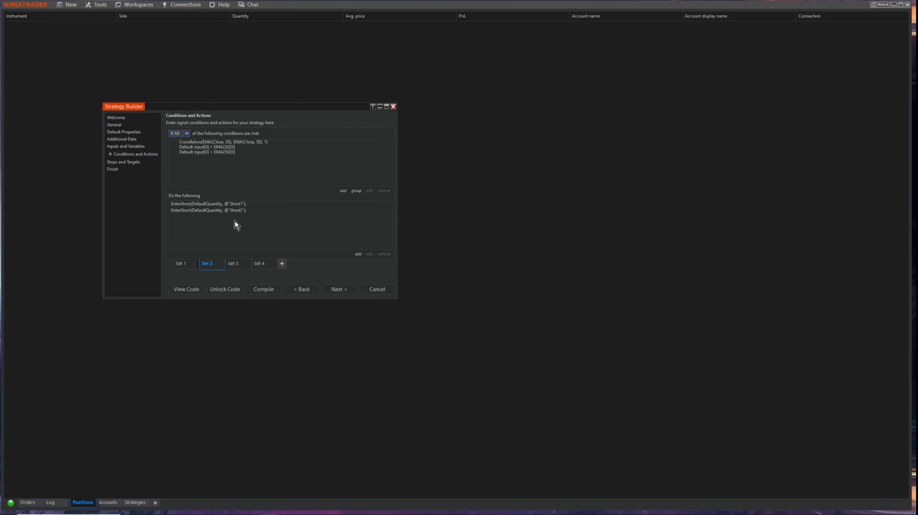
pyautogui.click(342, 191)
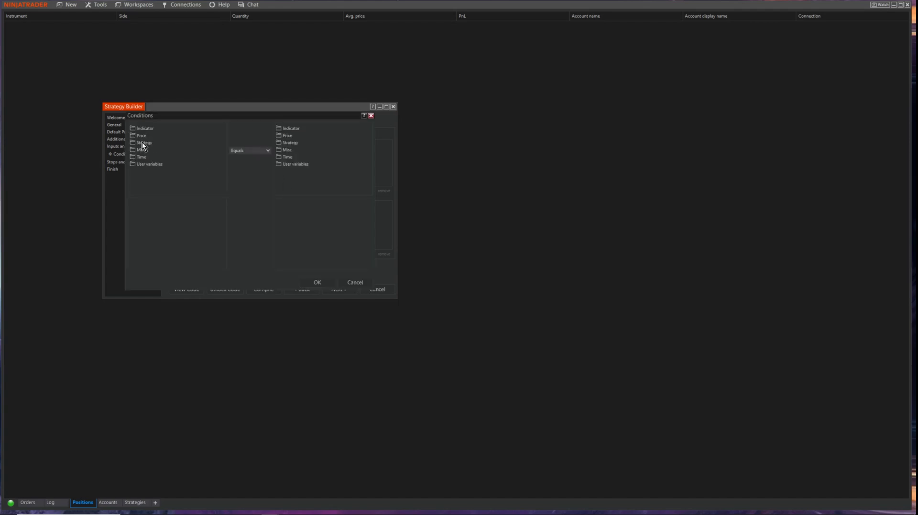
pyautogui.click(142, 143)
pyautogui.click(162, 164)
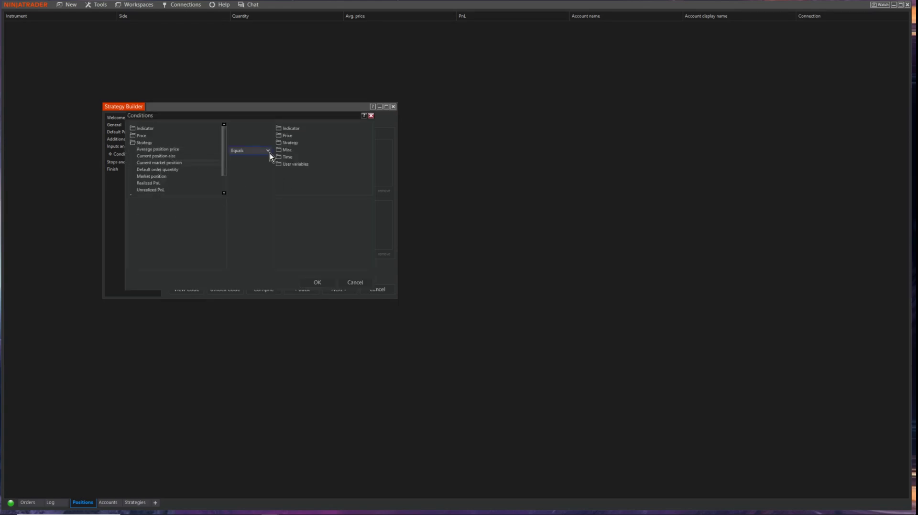
pyautogui.click(293, 144)
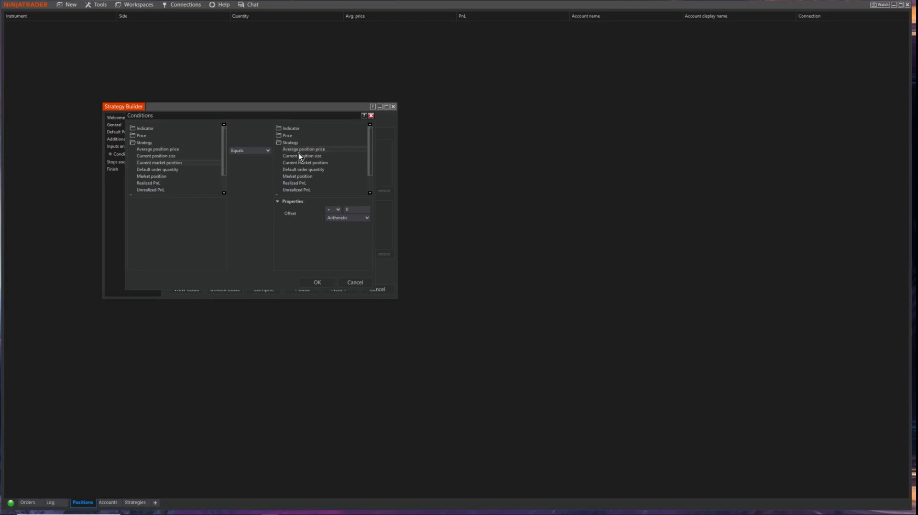
pyautogui.click(310, 177)
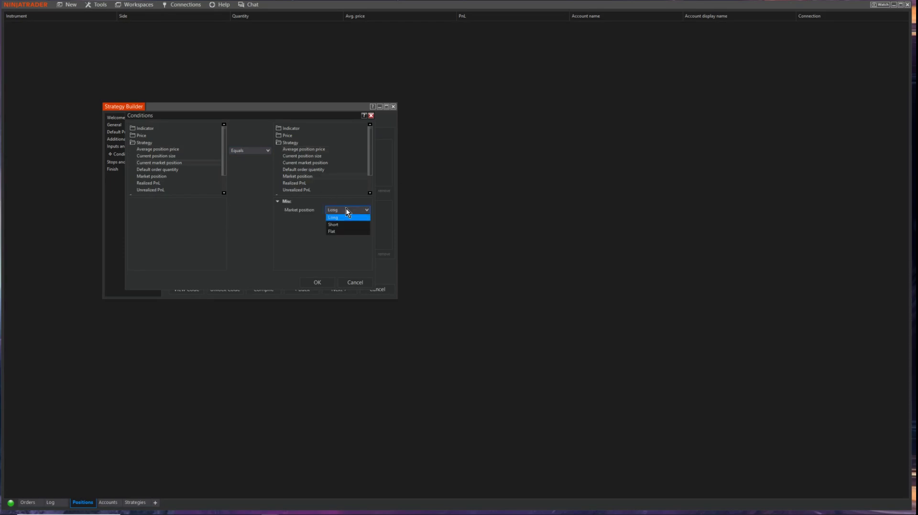
pyautogui.click(338, 230)
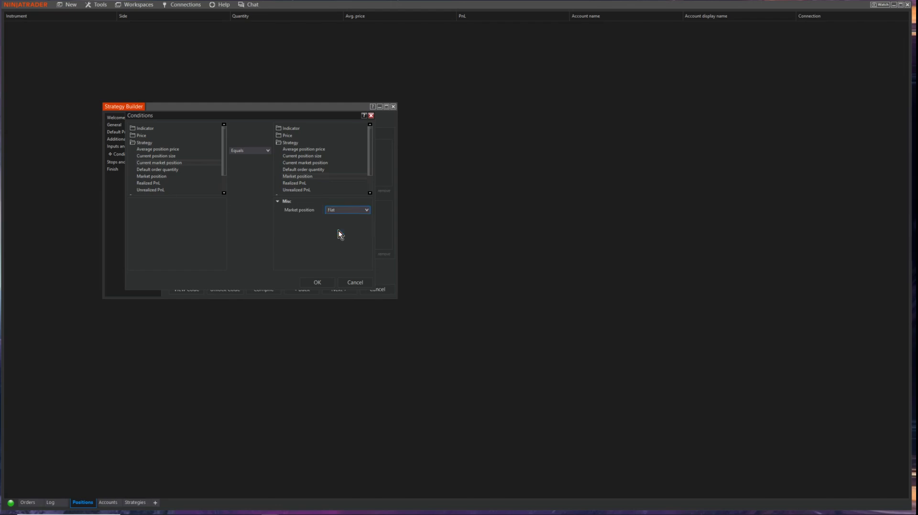
pyautogui.click(311, 282)
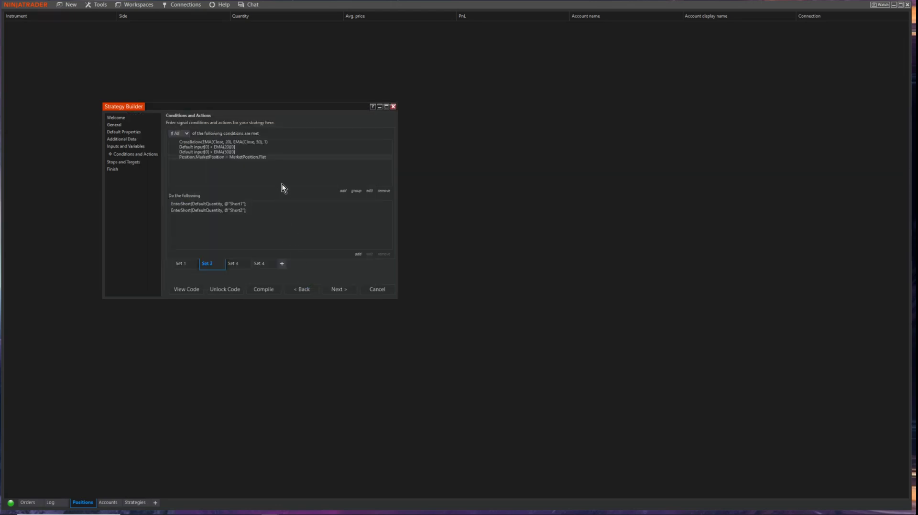
# - Check through the existing condition sets and add an empty Set 5
pyautogui.click(235, 264)
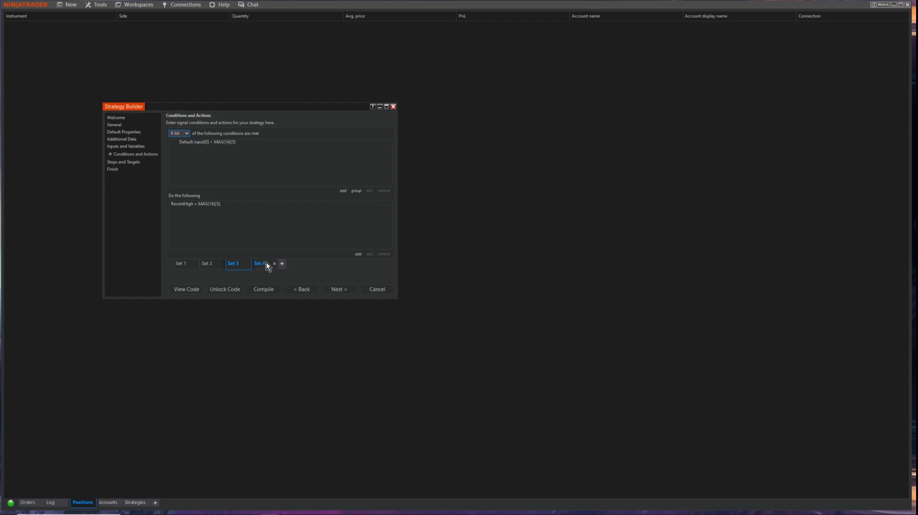
pyautogui.click(216, 262)
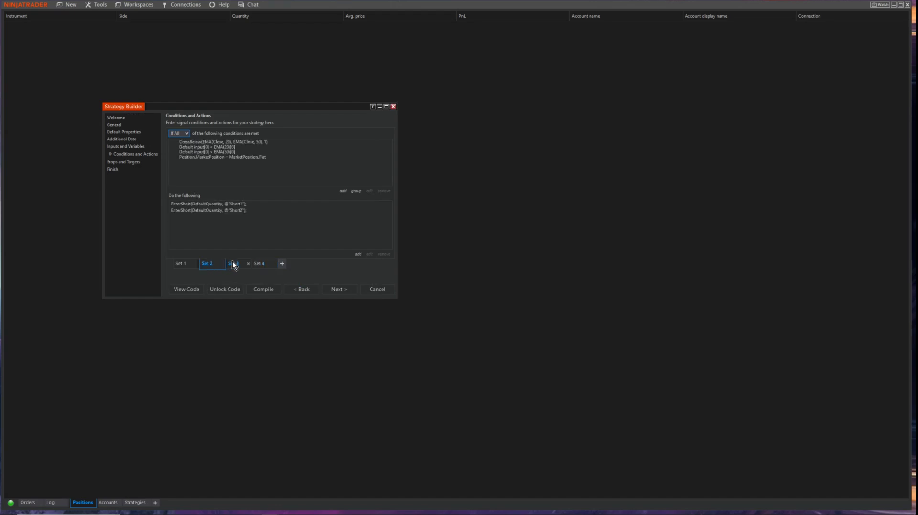
pyautogui.click(233, 264)
pyautogui.click(260, 265)
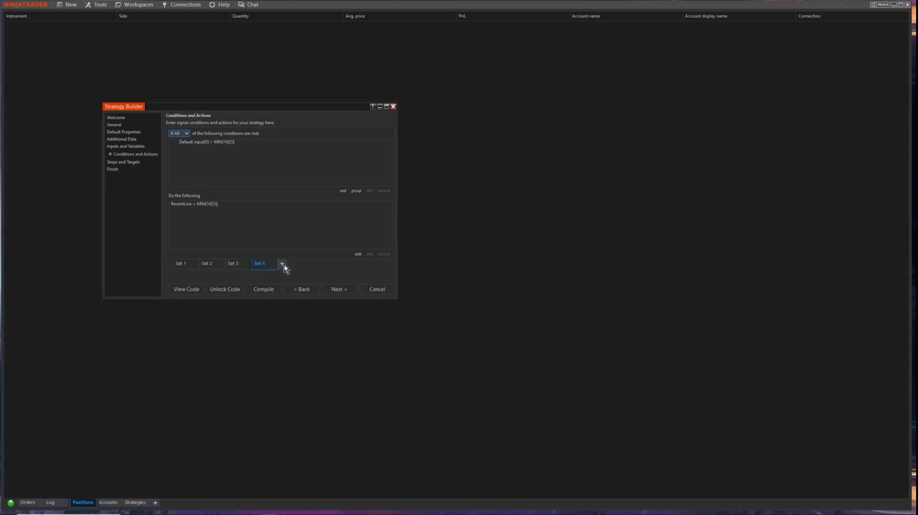
pyautogui.click(283, 264)
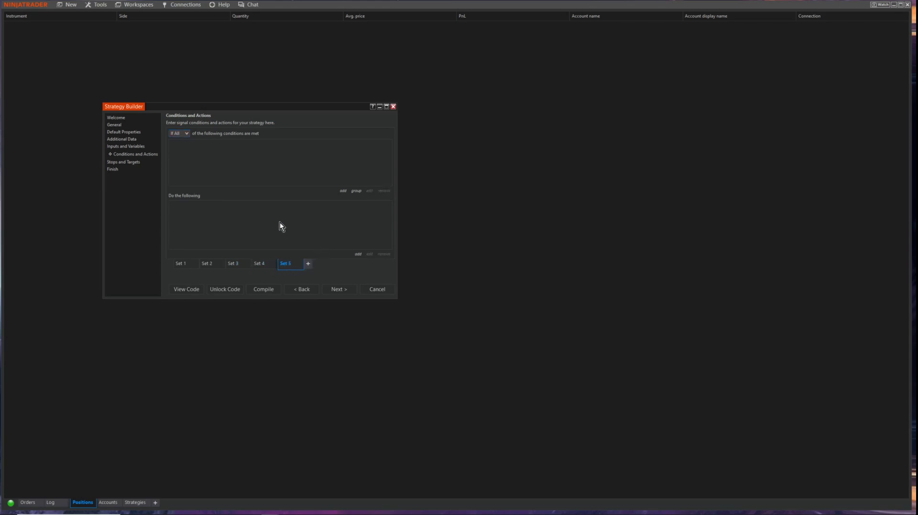
# - Add a condition to Set 5 requiring that Current market position equals market position Long
pyautogui.click(343, 191)
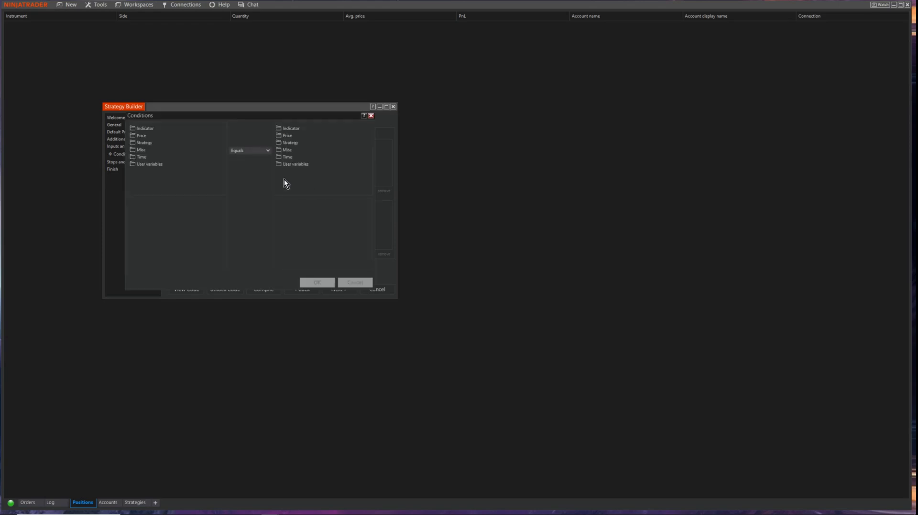
pyautogui.click(150, 128)
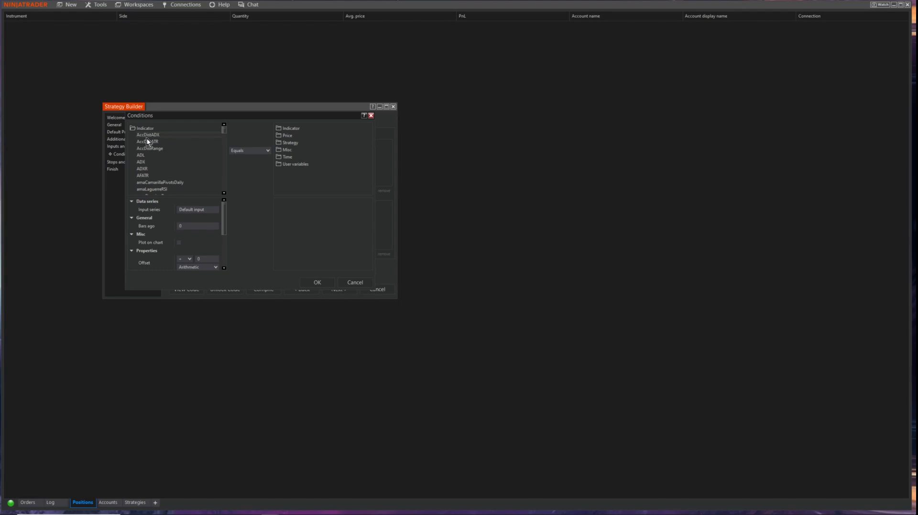
pyautogui.click(140, 129)
pyautogui.click(148, 143)
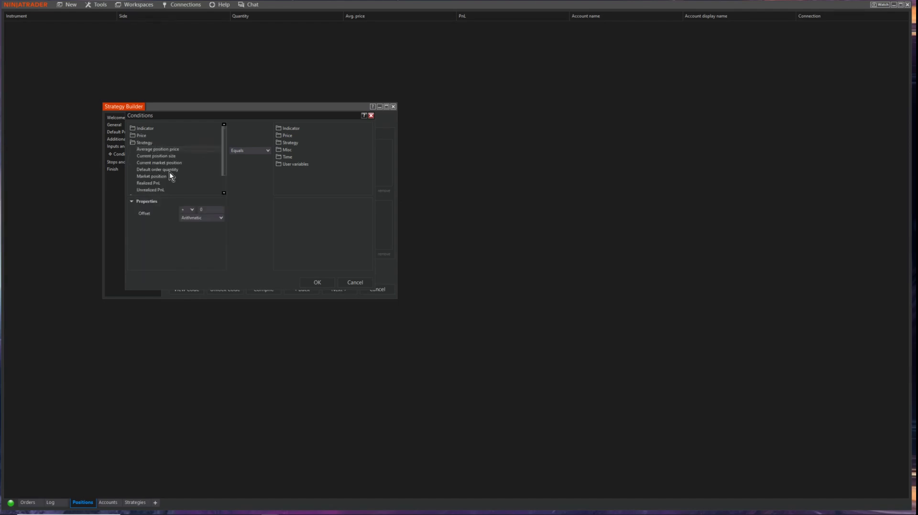
pyautogui.click(165, 163)
pyautogui.click(290, 142)
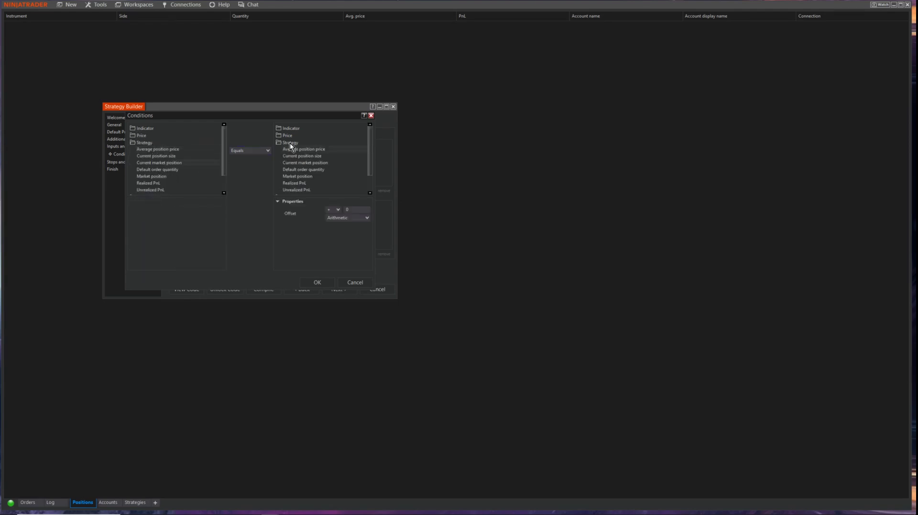
pyautogui.click(302, 176)
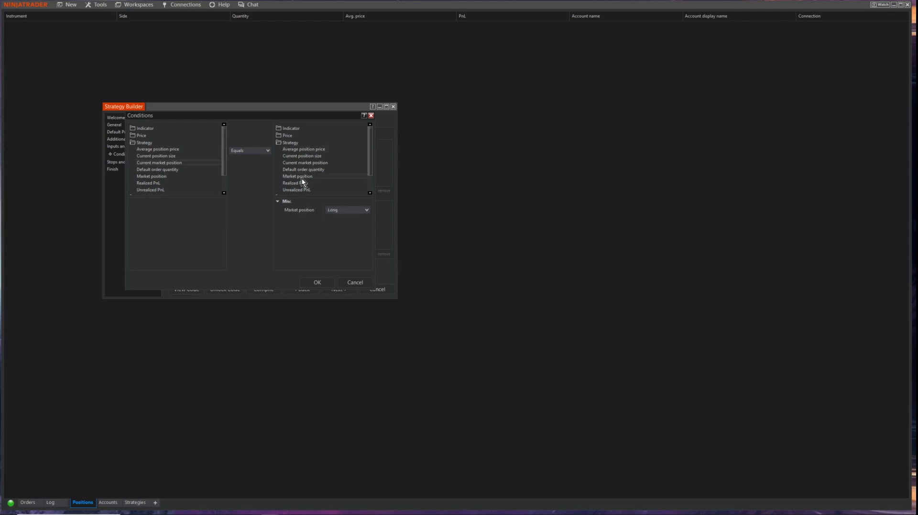
pyautogui.click(316, 283)
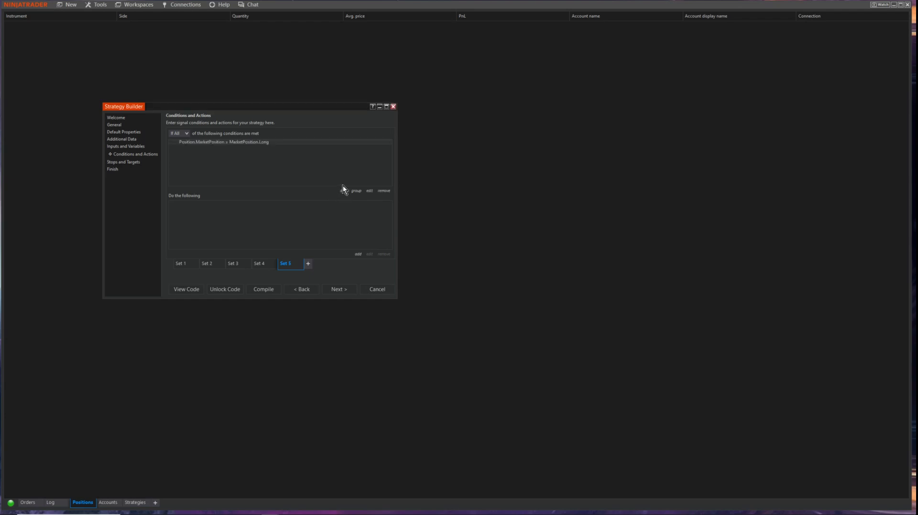
# - Start another condition in Set 5 with the EMA indicator as first operand and Cross below as the comparison
pyautogui.click(343, 191)
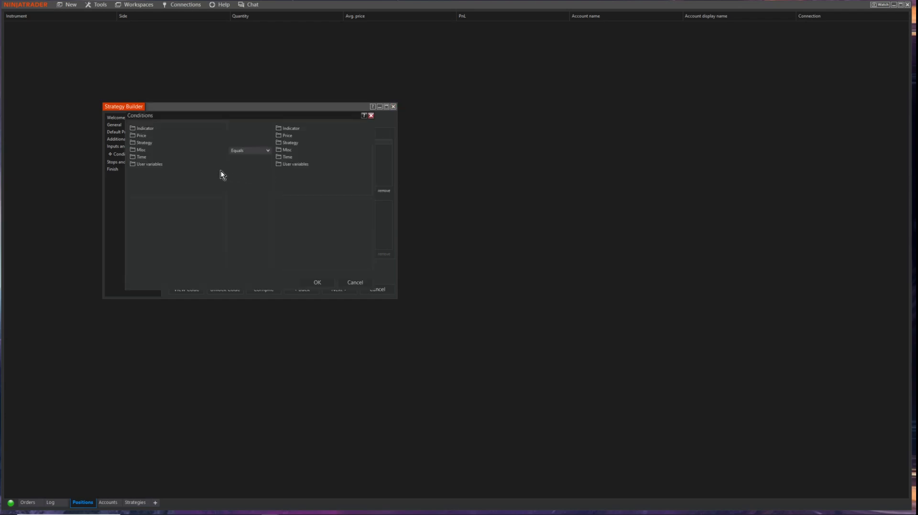
pyautogui.click(147, 129)
pyautogui.scroll(-5, 172, 165)
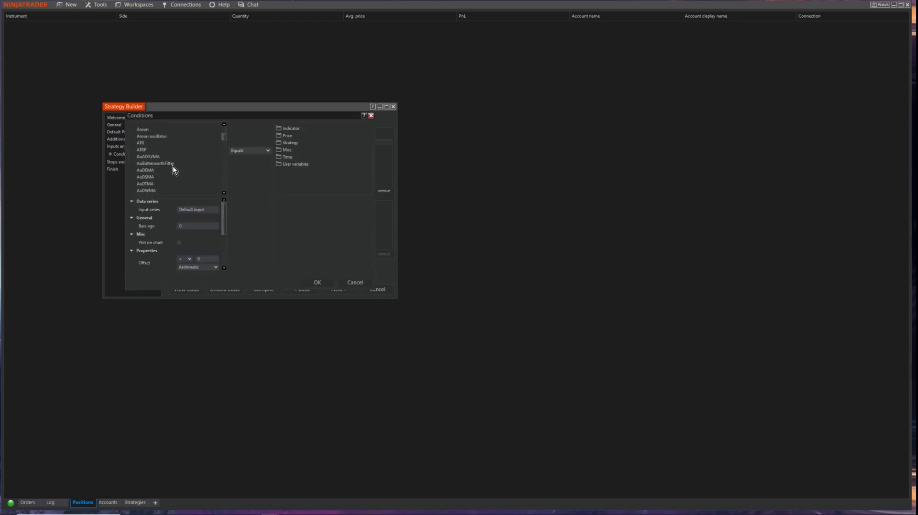
pyautogui.scroll(-6, 163, 165)
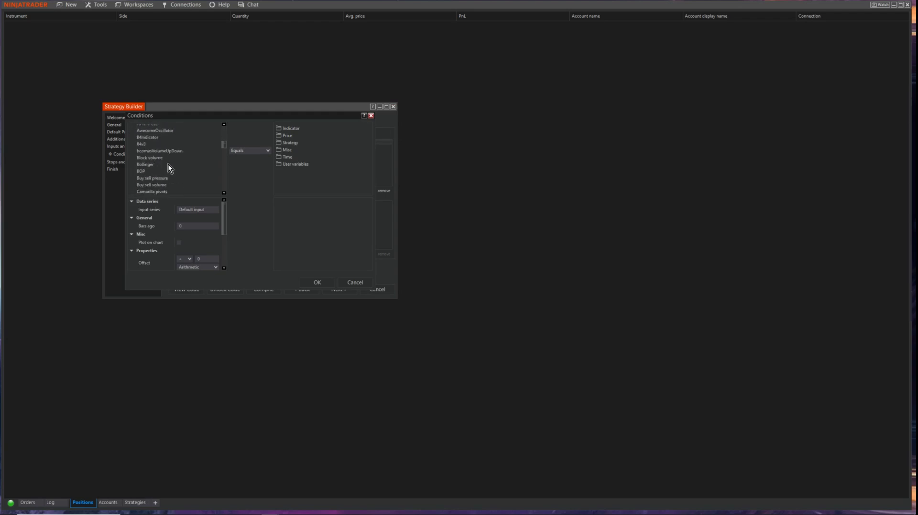
pyautogui.scroll(-5, 168, 165)
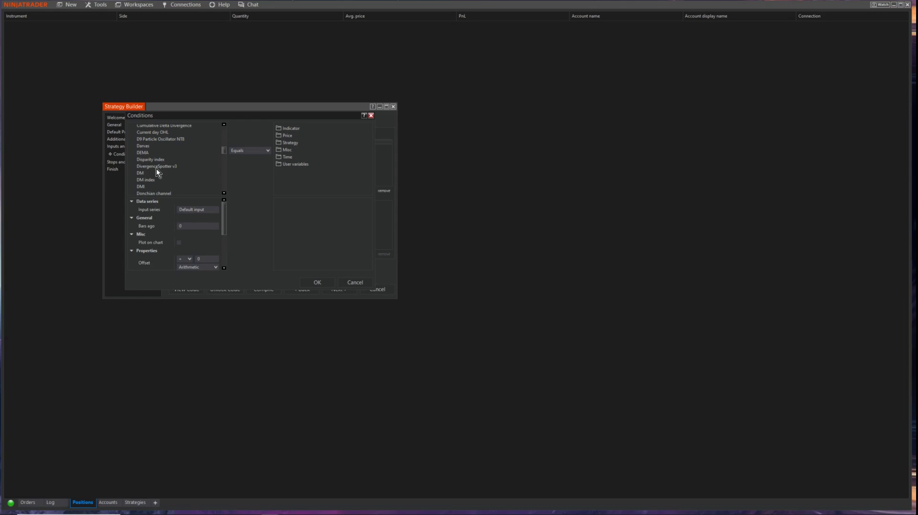
pyautogui.scroll(-3, 153, 176)
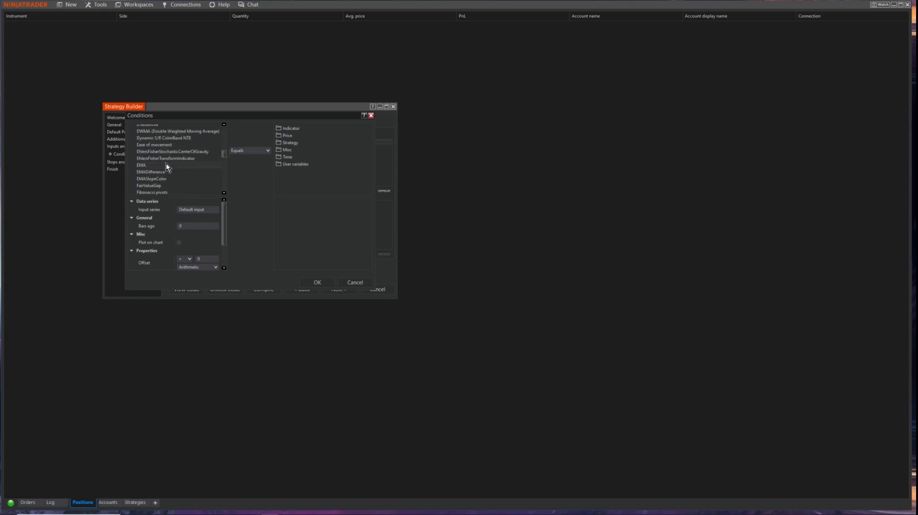
pyautogui.click(245, 151)
pyautogui.click(251, 164)
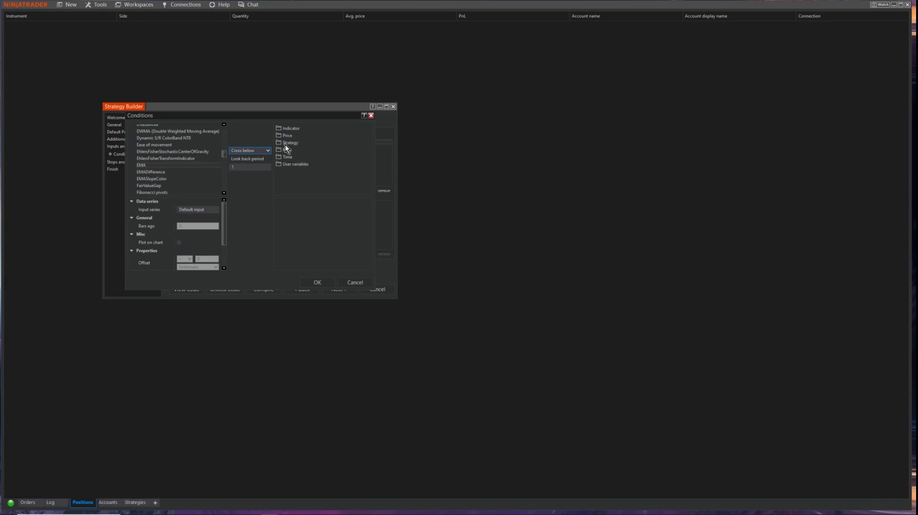
# - Choose EMA as the second operand, set the periods to 20 for the first EMA and 50 for the second, and accept the condition
pyautogui.click(291, 128)
pyautogui.scroll(-15, 312, 165)
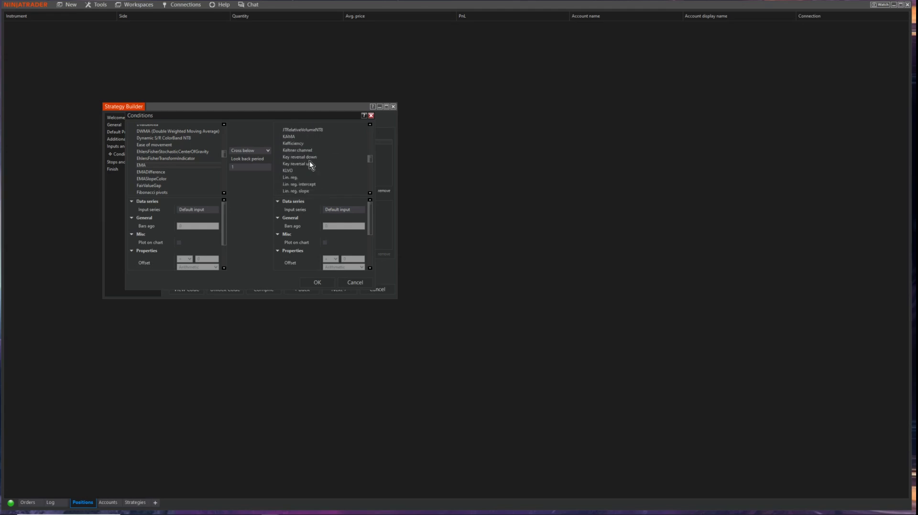
pyautogui.scroll(5, 309, 162)
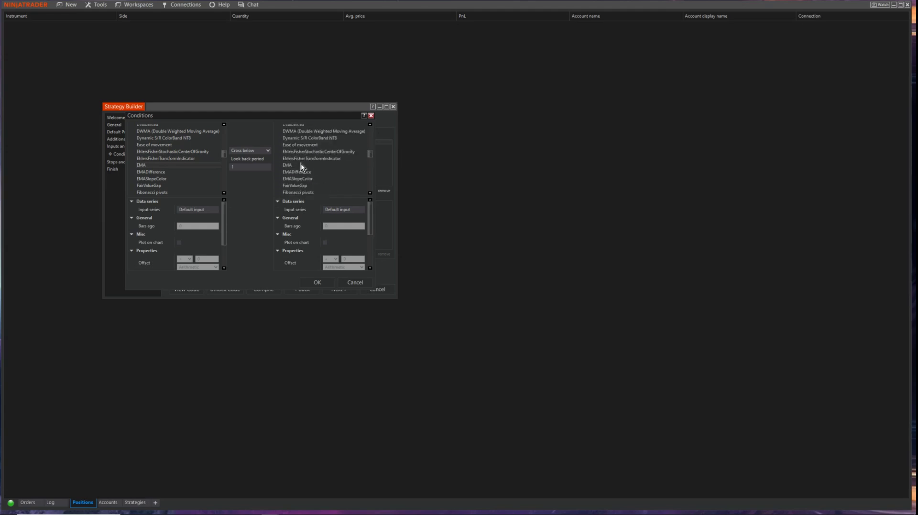
pyautogui.click(300, 164)
pyautogui.scroll(-2, 187, 237)
pyautogui.click(198, 249)
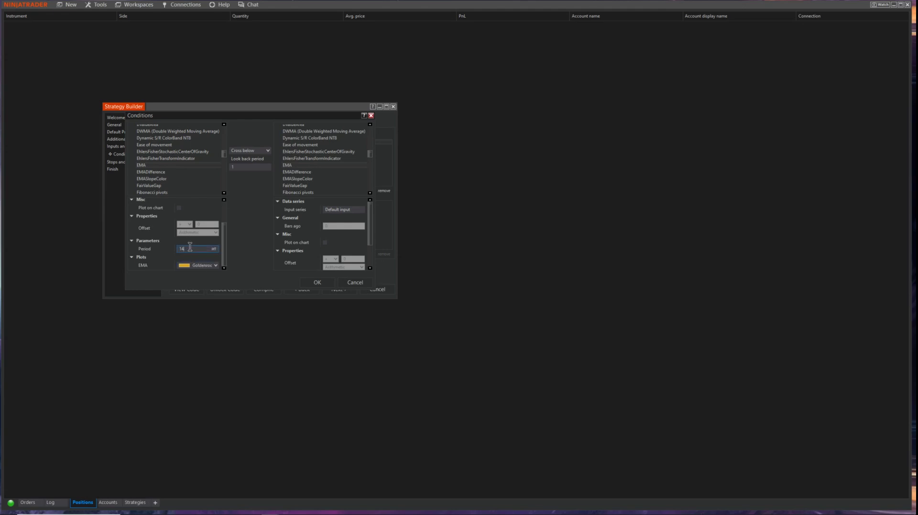
pyautogui.write('20')
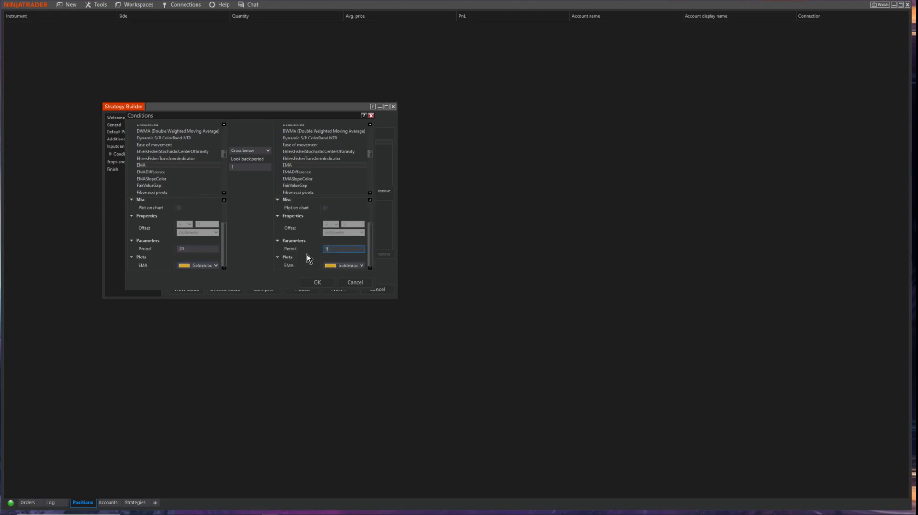
pyautogui.click(328, 283)
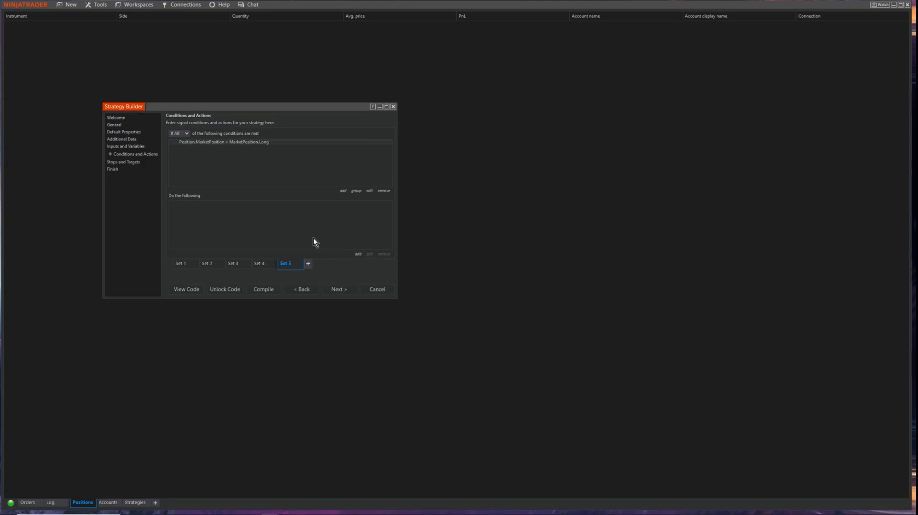
# - Add a condition to Set 5 requiring Unrealized PnL in currency to be greater than or equal to the numeric value 200
pyautogui.click(342, 191)
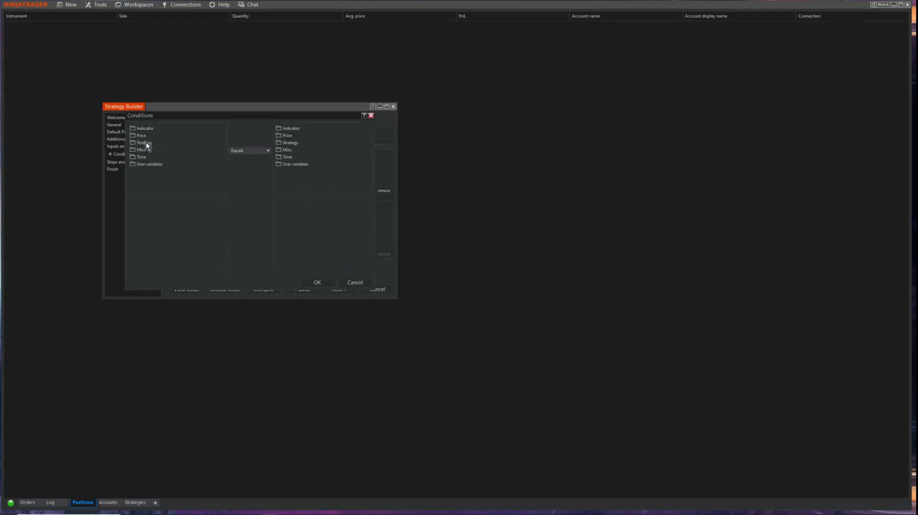
pyautogui.click(145, 142)
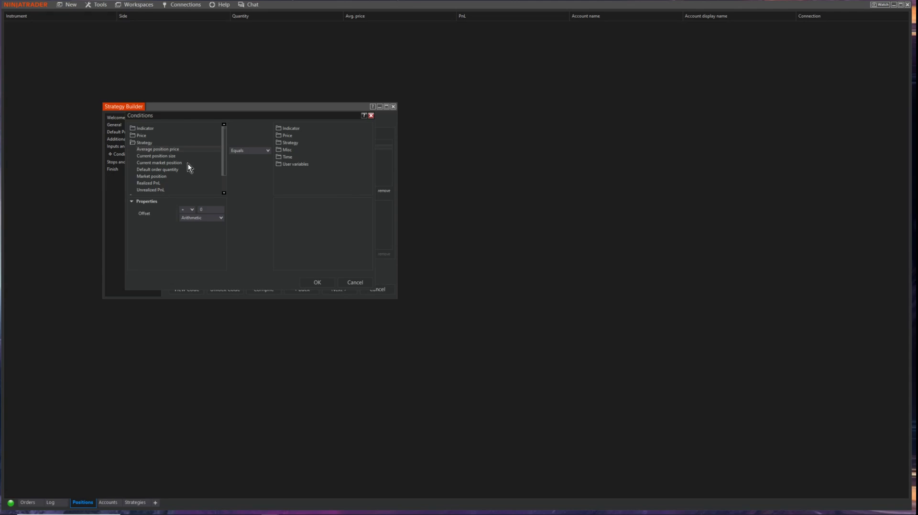
pyautogui.scroll(-1, 188, 164)
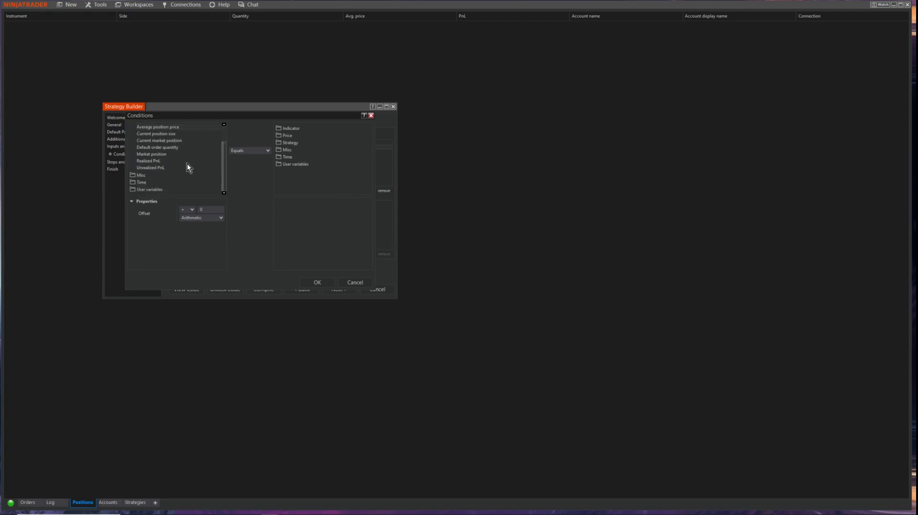
pyautogui.click(156, 168)
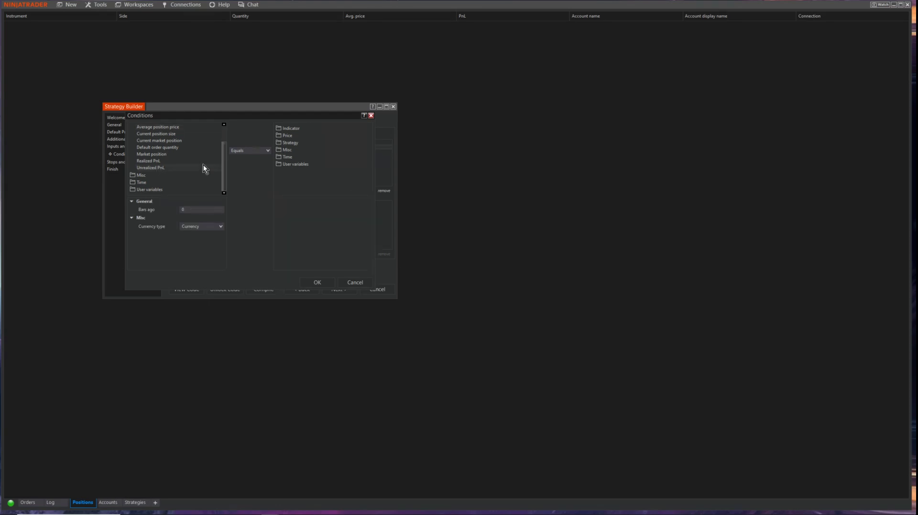
pyautogui.click(262, 153)
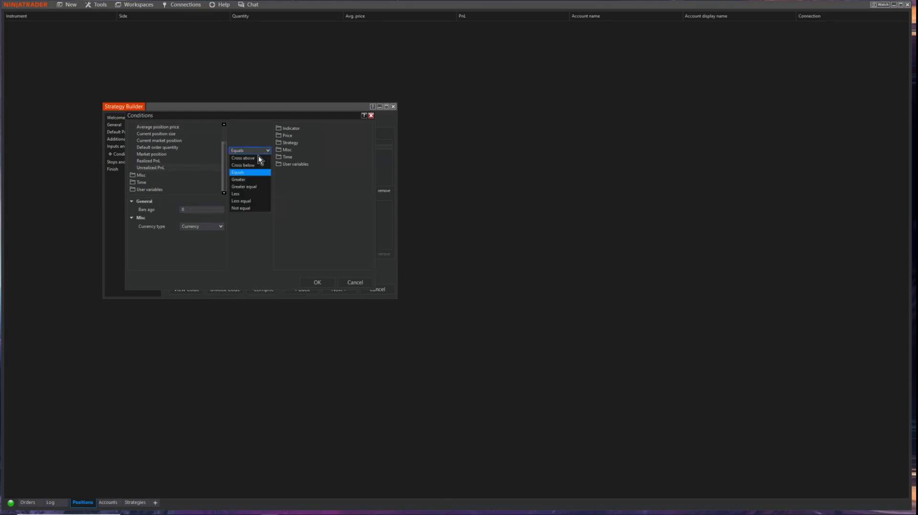
pyautogui.click(288, 151)
pyautogui.scroll(-3, 314, 165)
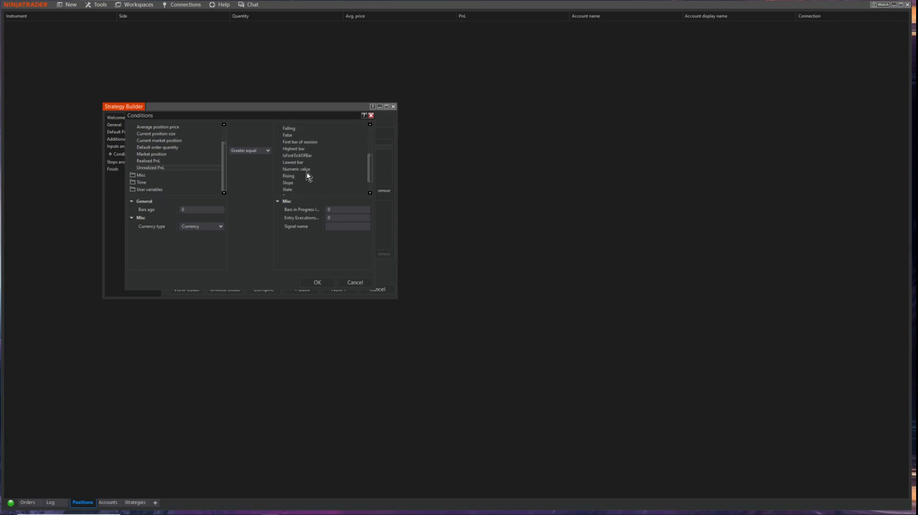
pyautogui.click(303, 171)
pyautogui.click(334, 209)
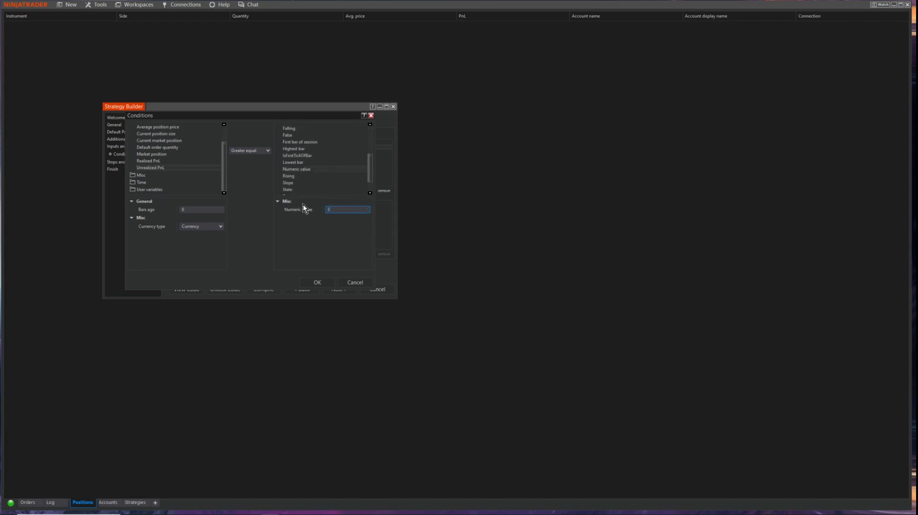
pyautogui.click(321, 281)
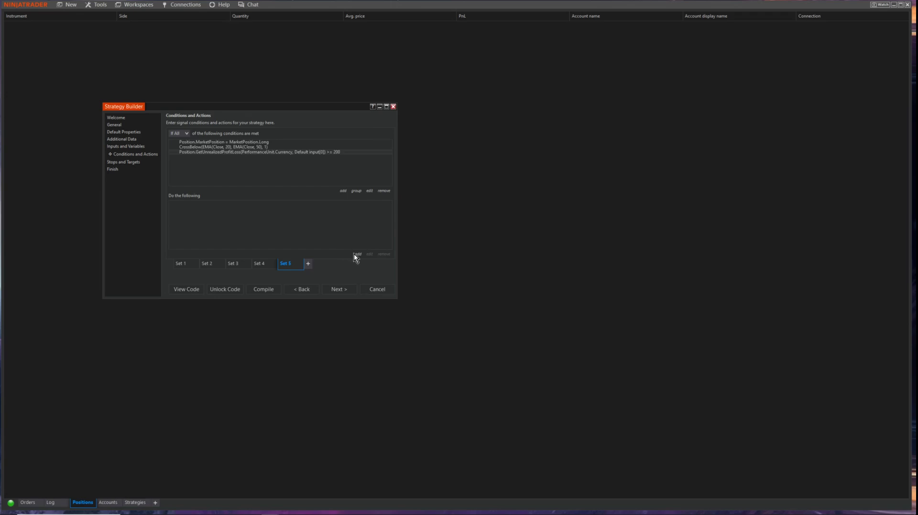
# - Add an Exit long position action to Set 5 from entry signal Long1, with the signal name EMALong1Exit
pyautogui.click(358, 254)
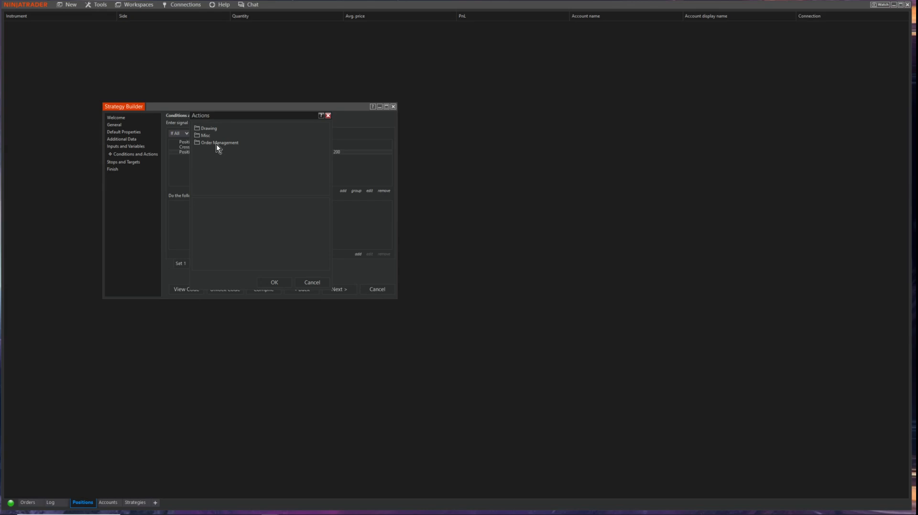
pyautogui.doubleClick(216, 144)
pyautogui.scroll(-3, 242, 168)
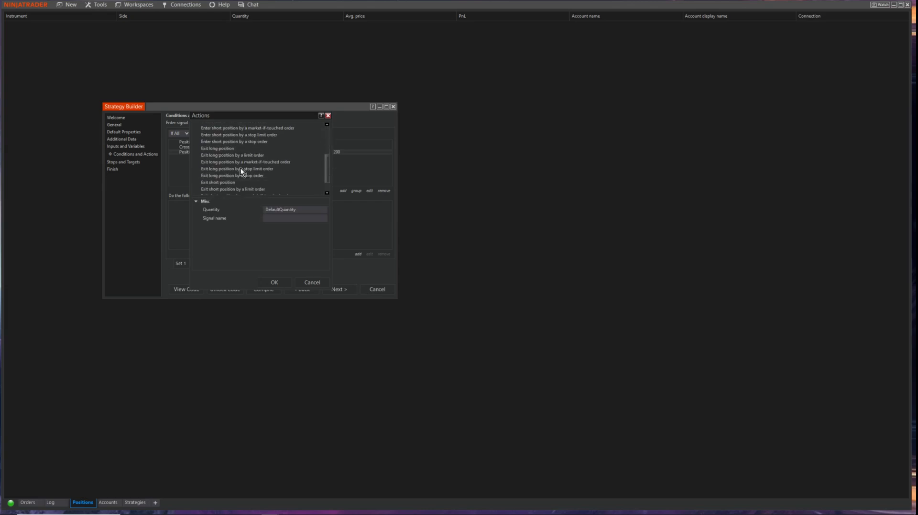
pyautogui.click(231, 149)
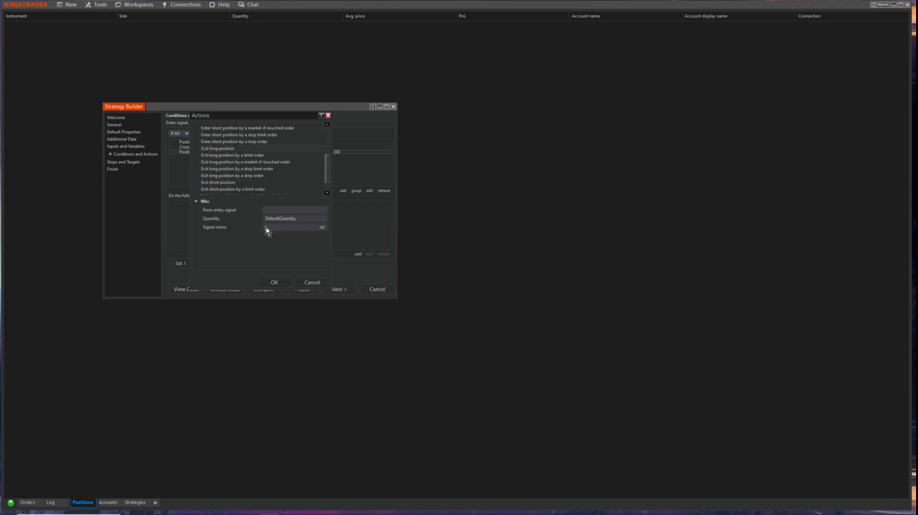
pyautogui.click(278, 211)
pyautogui.click(299, 226)
pyautogui.click(279, 281)
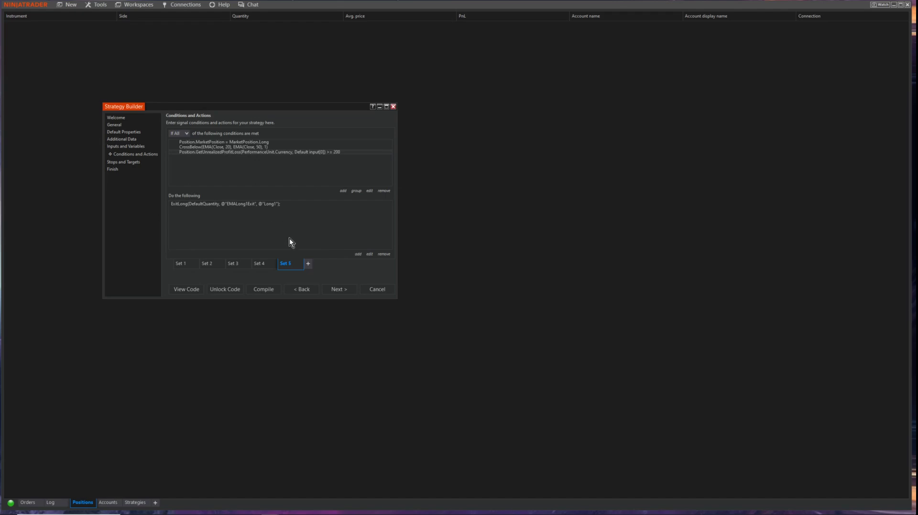
# - Duplicate Set 5 as Set 6 and change the copy's market position condition to Short
pyautogui.rightClick(292, 265)
pyautogui.click(315, 281)
pyautogui.click(238, 148)
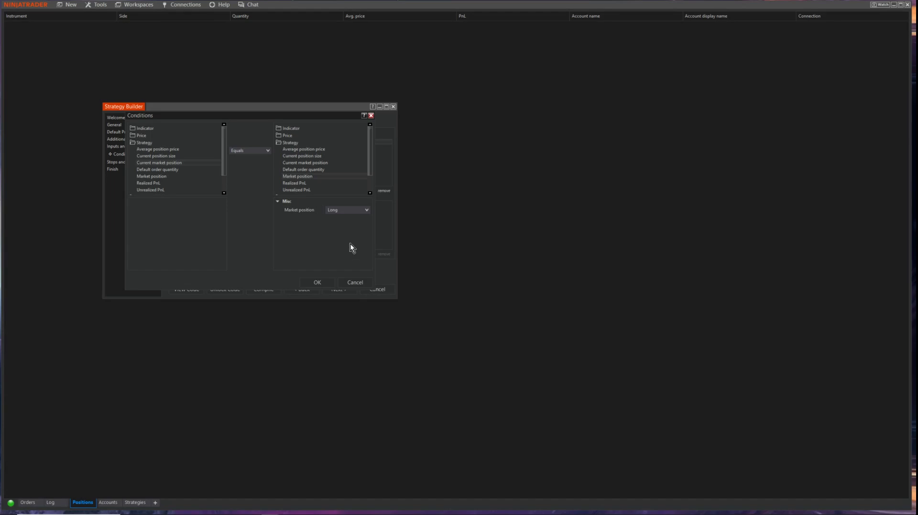
pyautogui.click(324, 278)
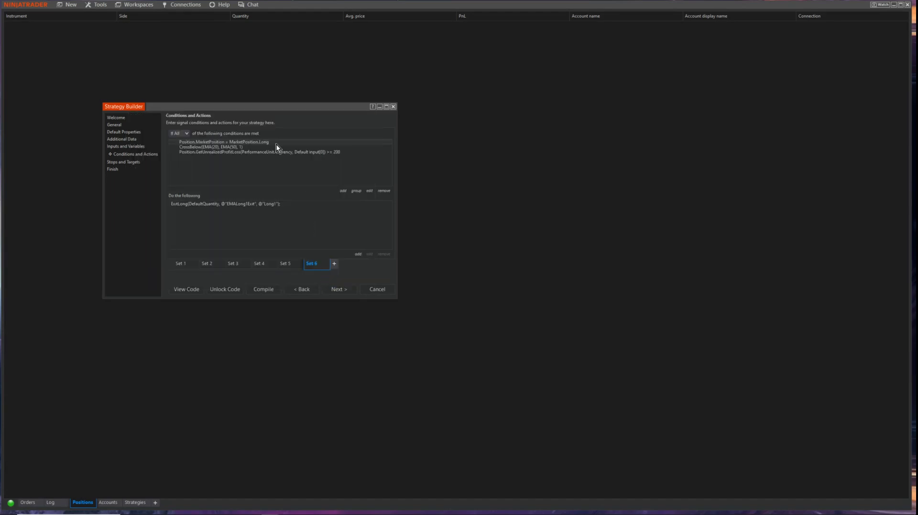
# - Change the EMA 20/50 condition in Set 6 to Cross above
pyautogui.click(240, 147)
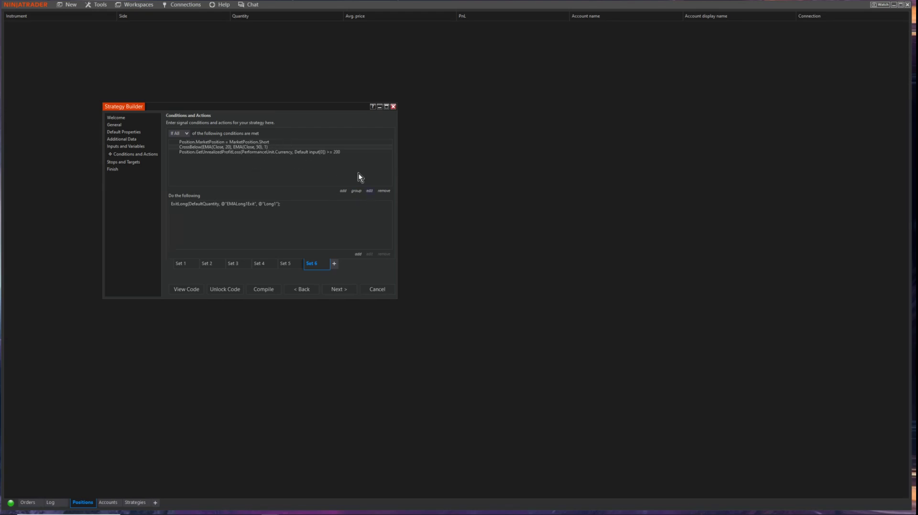
pyautogui.click(369, 191)
pyautogui.click(258, 151)
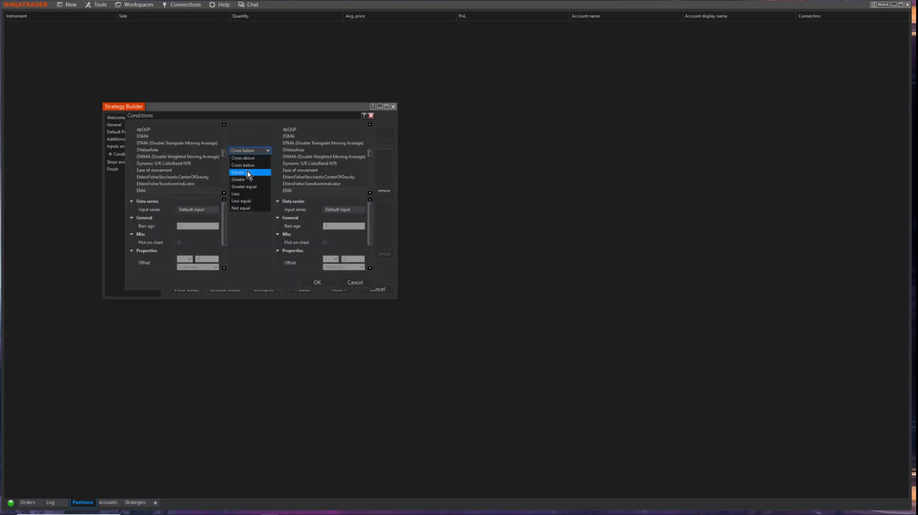
pyautogui.click(249, 163)
pyautogui.click(325, 283)
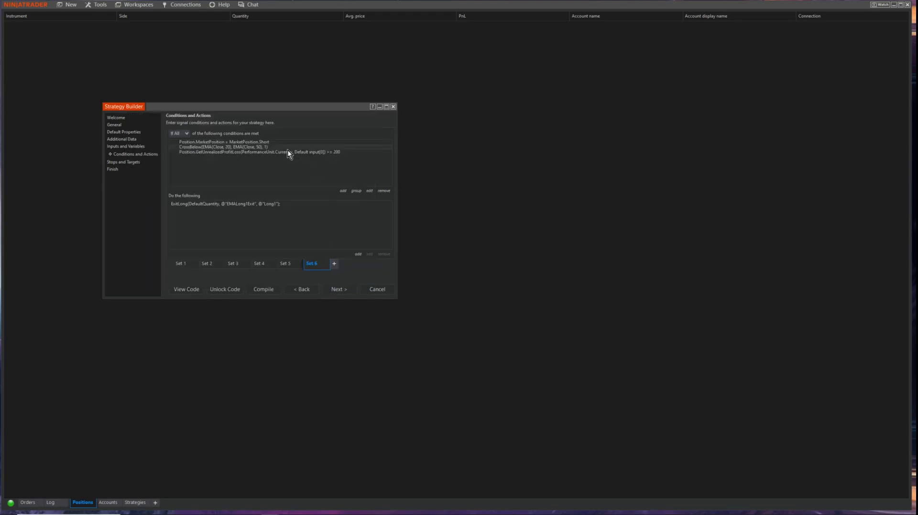
# - Edit the exit action in Set 6 to use entry signal Short1 and the signal name EMAShort1Exit
pyautogui.click(258, 207)
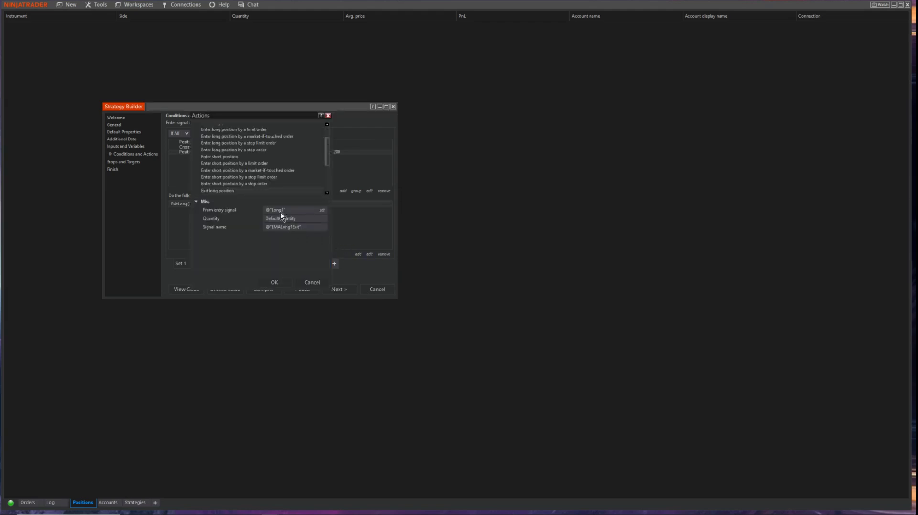
pyautogui.click(281, 211)
pyautogui.write('Sho')
pyautogui.moveTo(291, 226); pyautogui.dragTo(281, 226)
pyautogui.write('short')
pyautogui.press('BackSpace')
pyautogui.press('BackSpace')
pyautogui.press('BackSpace')
pyautogui.press('BackSpace')
pyautogui.press('BackSpace')
pyautogui.write('Short')
pyautogui.click(283, 283)
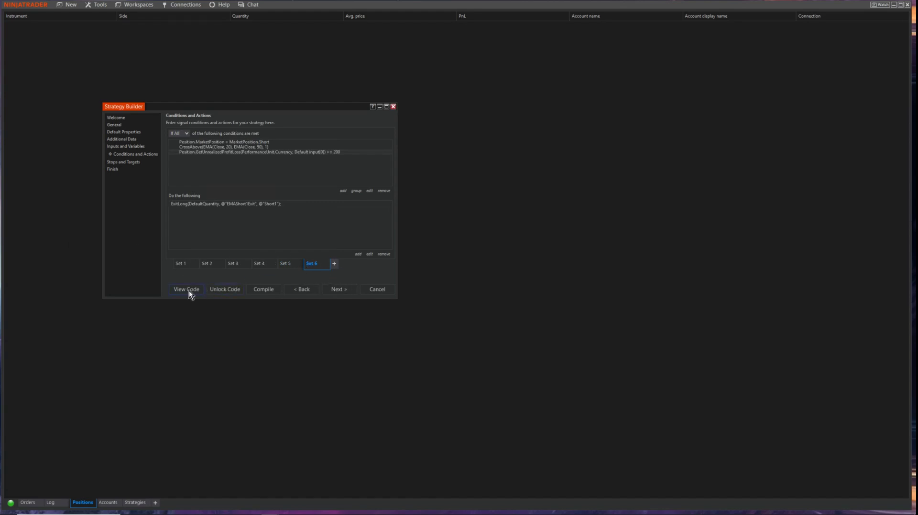
# - View the generated strategy code and examine the variable declarations, stop settings and the logic of all six condition sets
pyautogui.click(215, 290)
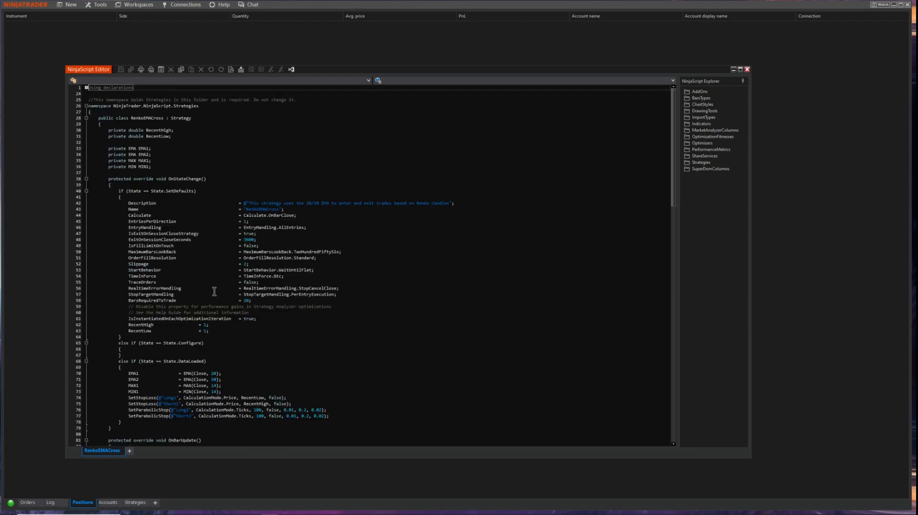
pyautogui.scroll(-3, 337, 274)
pyautogui.scroll(-4, 338, 274)
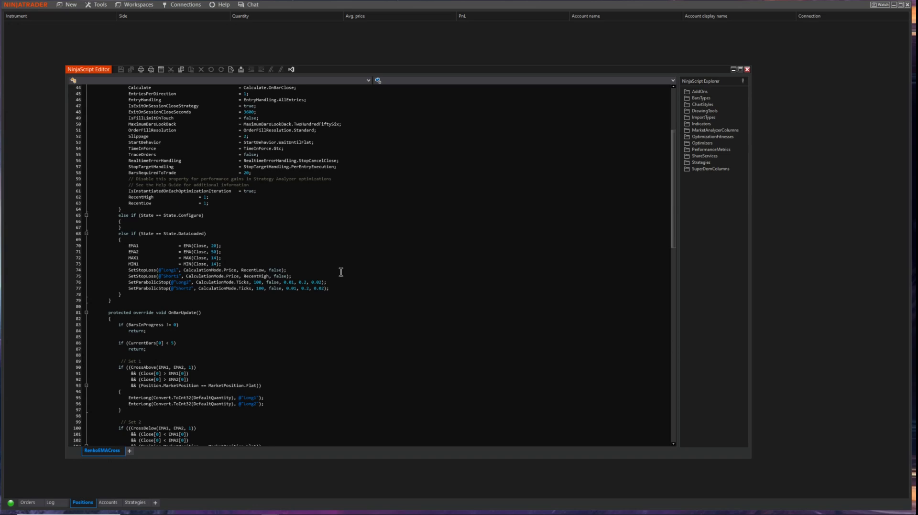
pyautogui.scroll(6, 341, 272)
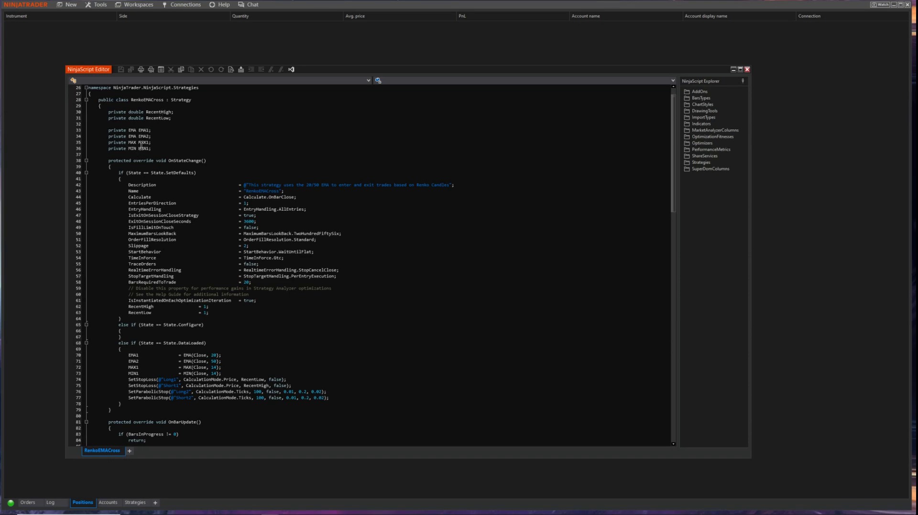
pyautogui.scroll(-8, 246, 236)
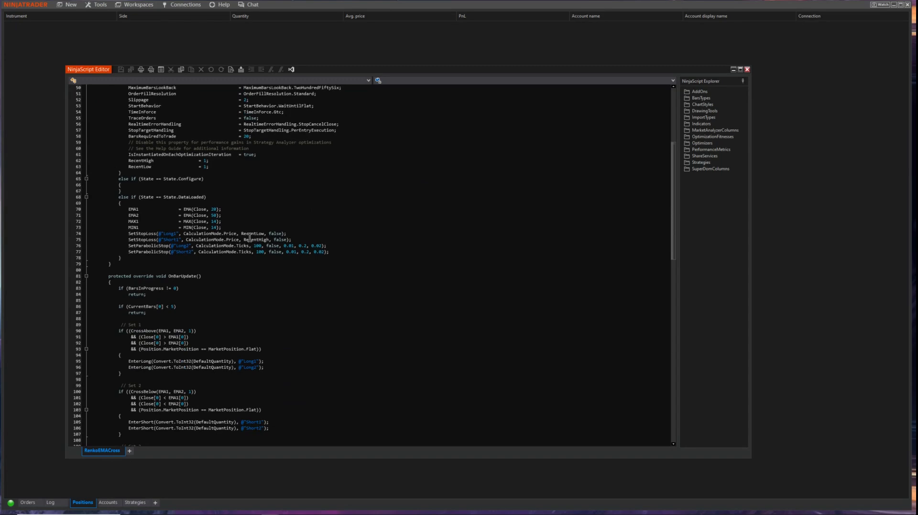
pyautogui.scroll(-5, 242, 387)
pyautogui.scroll(-5, 245, 390)
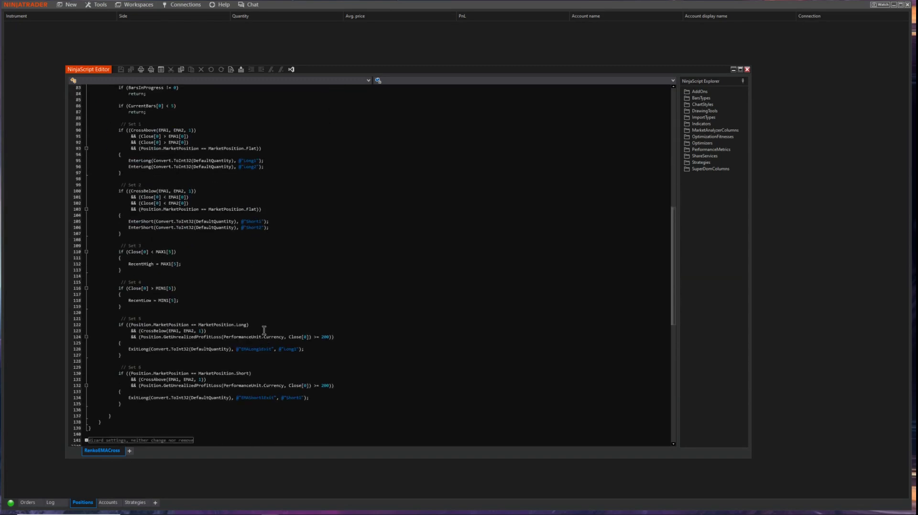
# - Re-examine the generated code's stop settings, entry conditions, RecentHigh and RecentLow assignments, and the EMA cross exits
pyautogui.scroll(3, 222, 314)
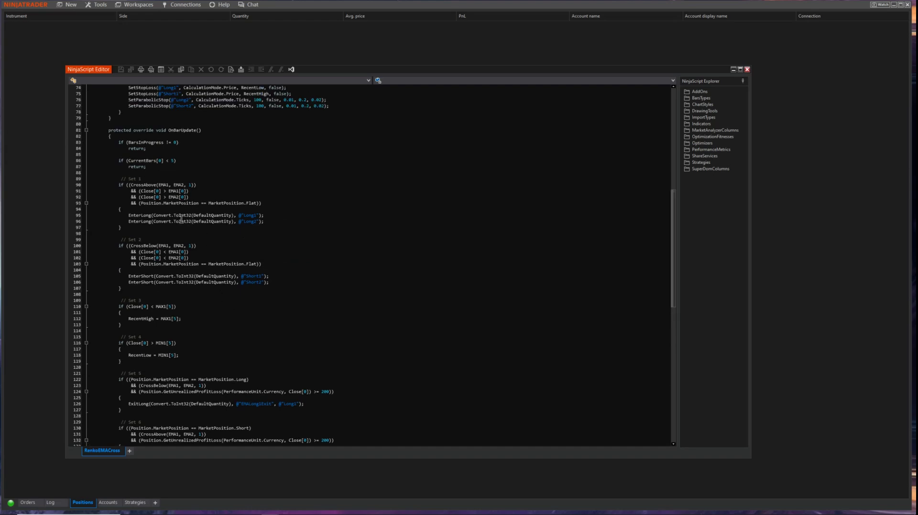
pyautogui.scroll(3, 206, 212)
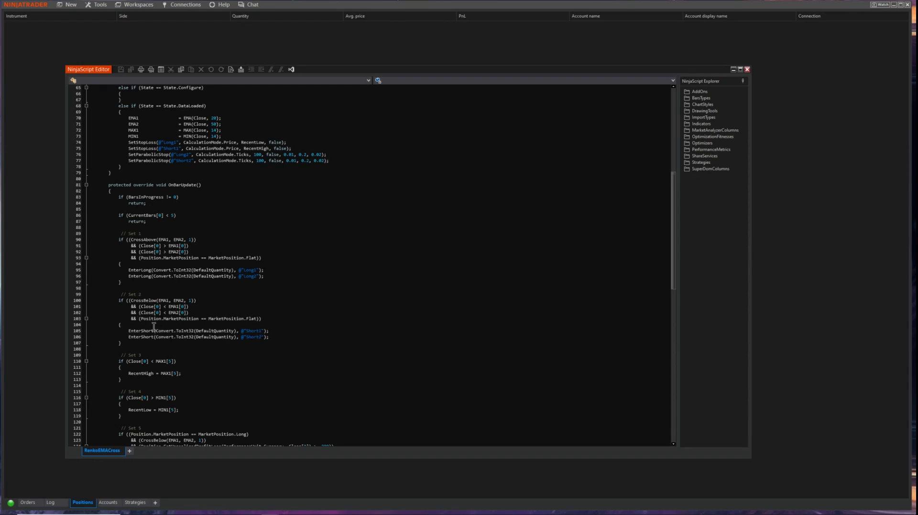
pyautogui.scroll(-7, 196, 347)
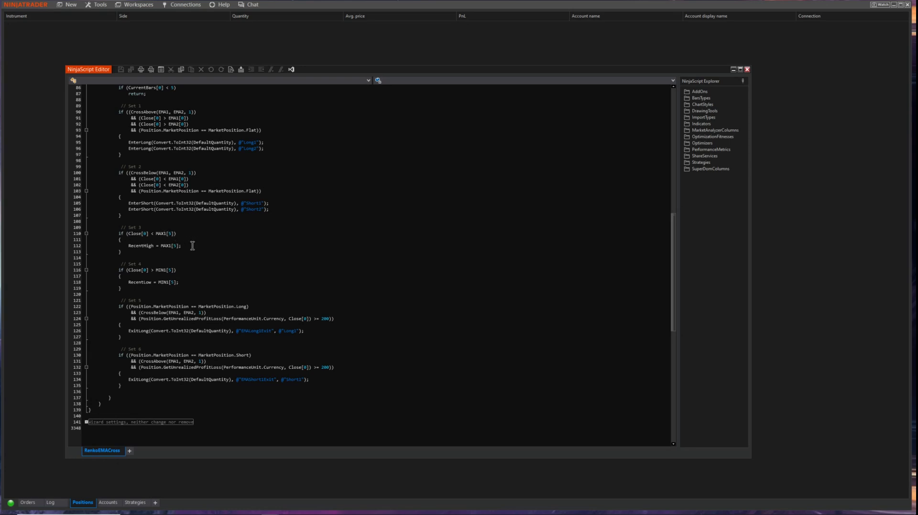
pyautogui.scroll(-4, 163, 268)
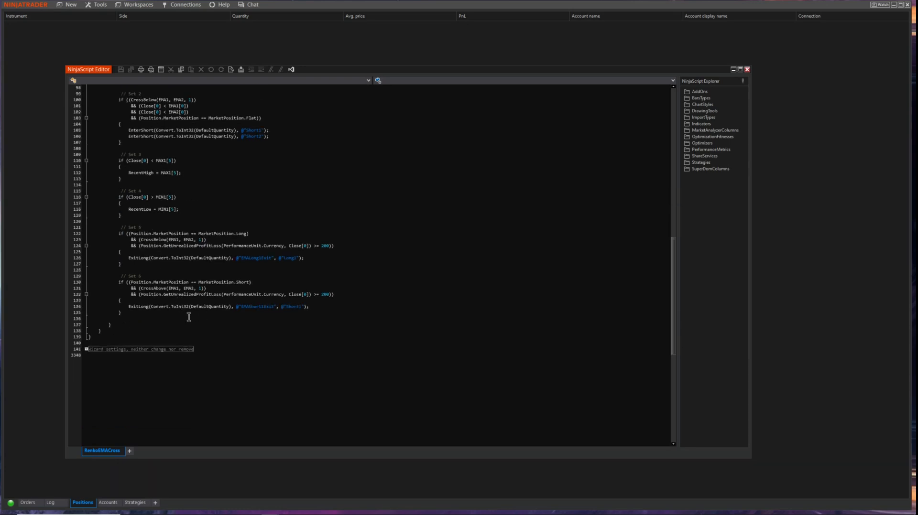
pyautogui.scroll(6, 188, 317)
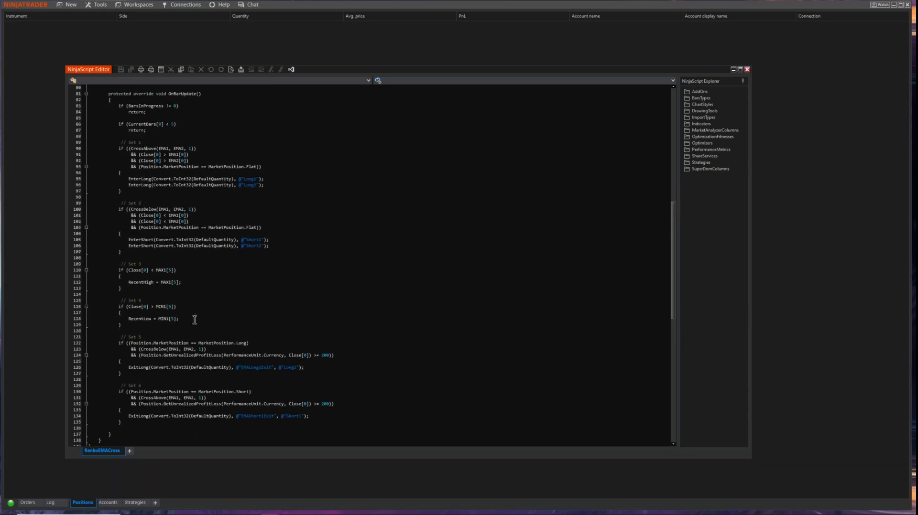
# - Close the code view and compile the RenkoEMACross strategy
pyautogui.click(748, 69)
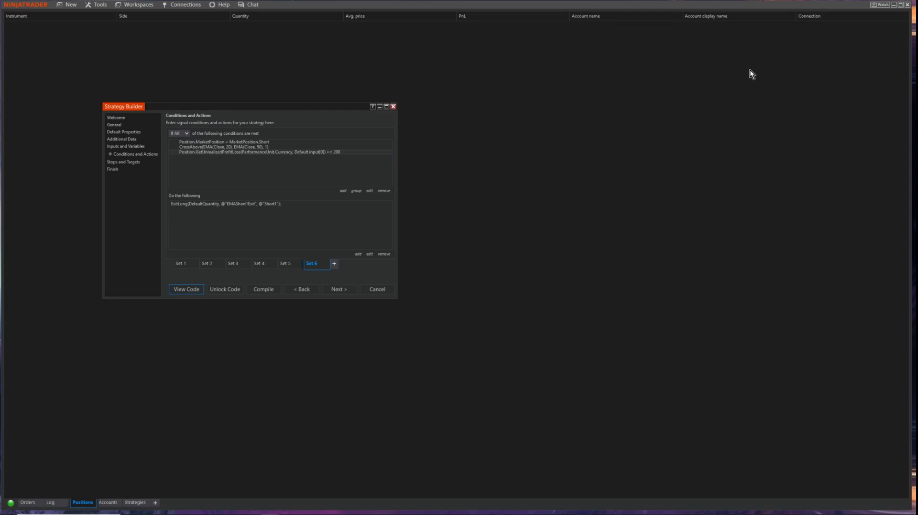
pyautogui.click(265, 293)
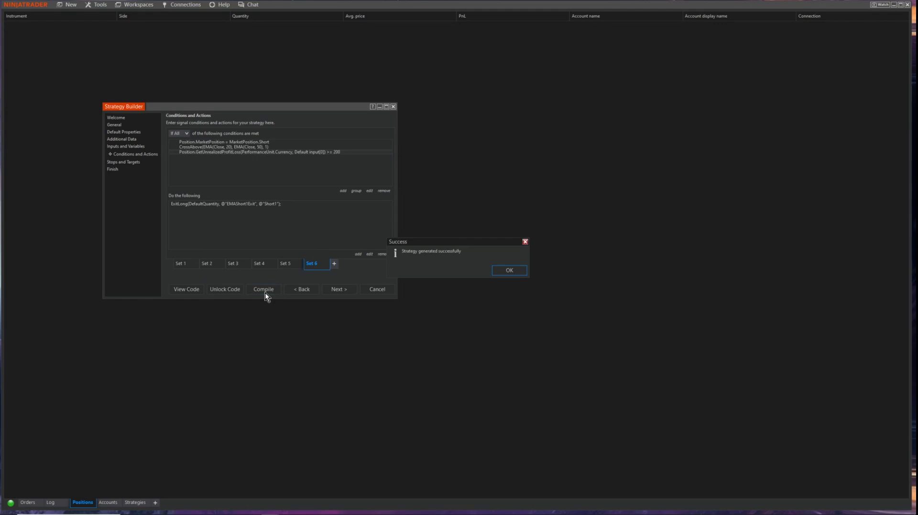
pyautogui.click(510, 269)
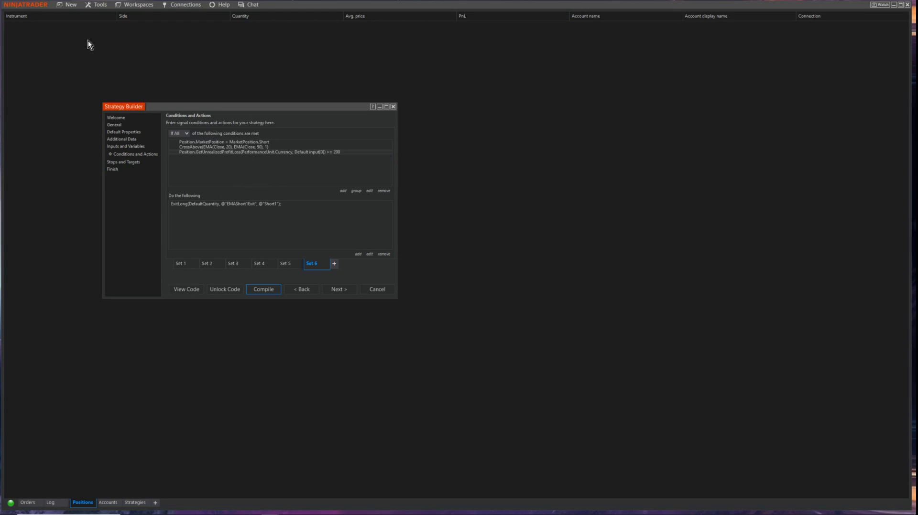
# - Start a new chart and choose NQ 09-24 as its instrument
pyautogui.click(70, 5)
pyautogui.click(97, 64)
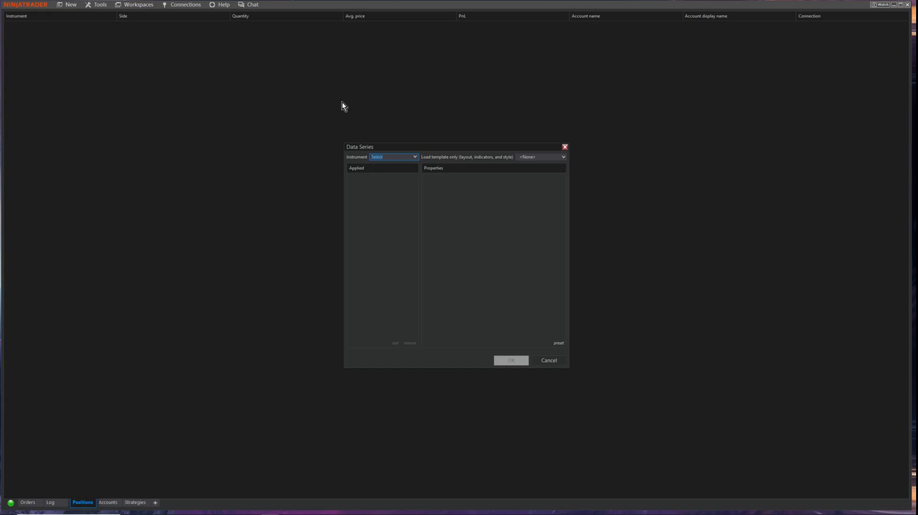
pyautogui.click(416, 157)
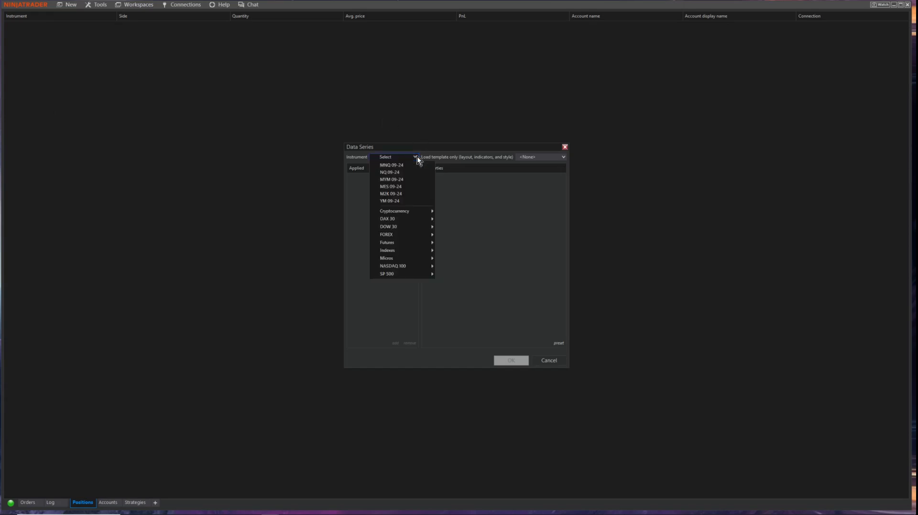
pyautogui.click(390, 172)
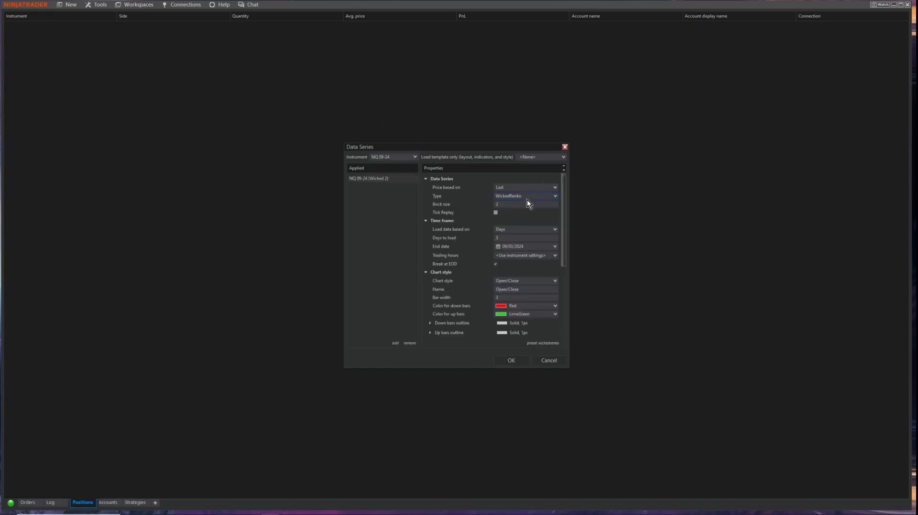
# - Set the data series to BetterRenko bars with a brick size of 30 and create the chart
pyautogui.click(530, 197)
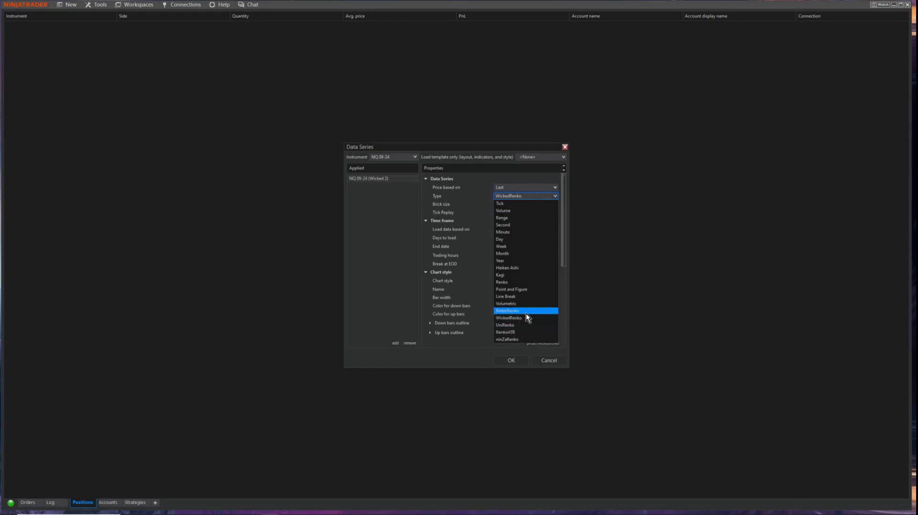
pyautogui.click(516, 318)
pyautogui.click(510, 196)
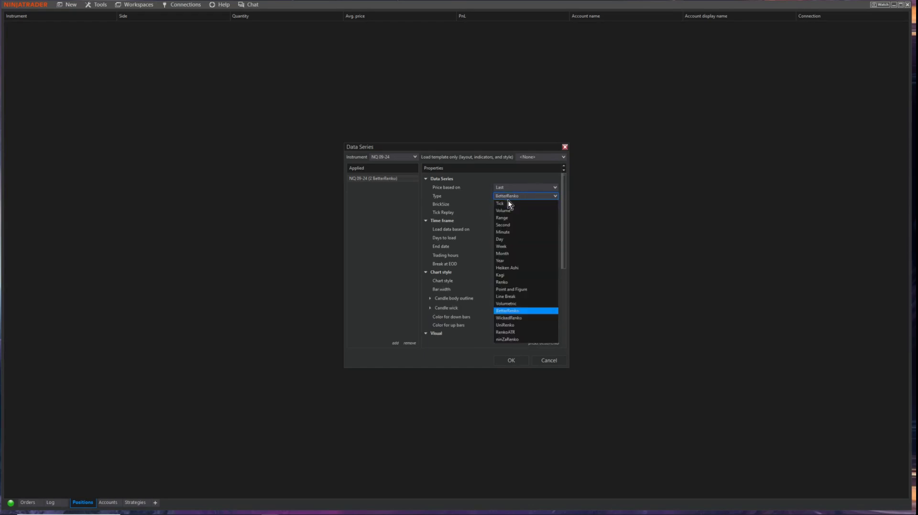
pyautogui.click(511, 203)
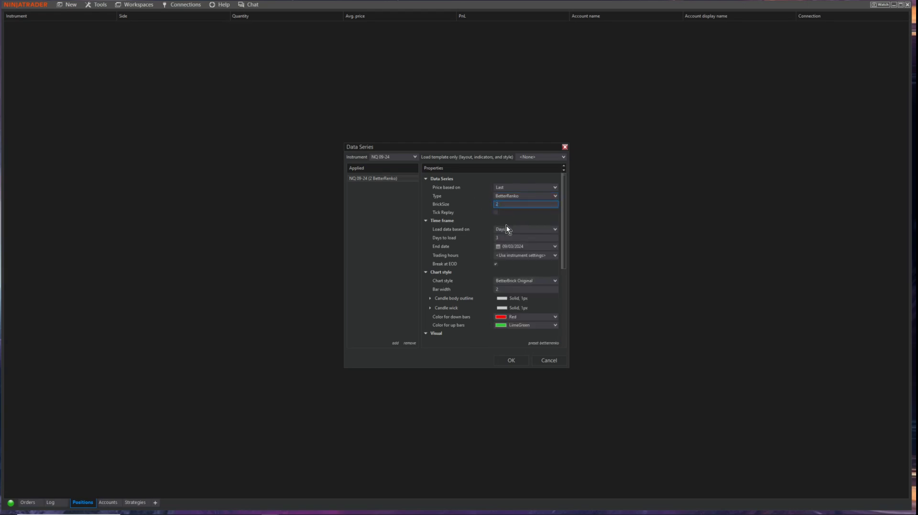
pyautogui.write('30')
pyautogui.press('Tab')
pyautogui.click(515, 361)
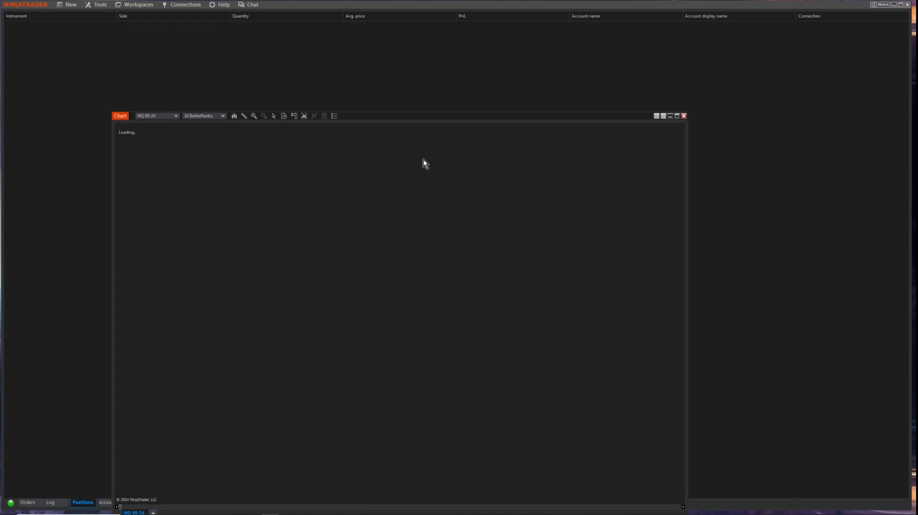
# - Add the RenkoEMACross strategy to the NQ 09-24 chart, enabled, and apply it
pyautogui.moveTo(424, 116); pyautogui.dragTo(423, 47)
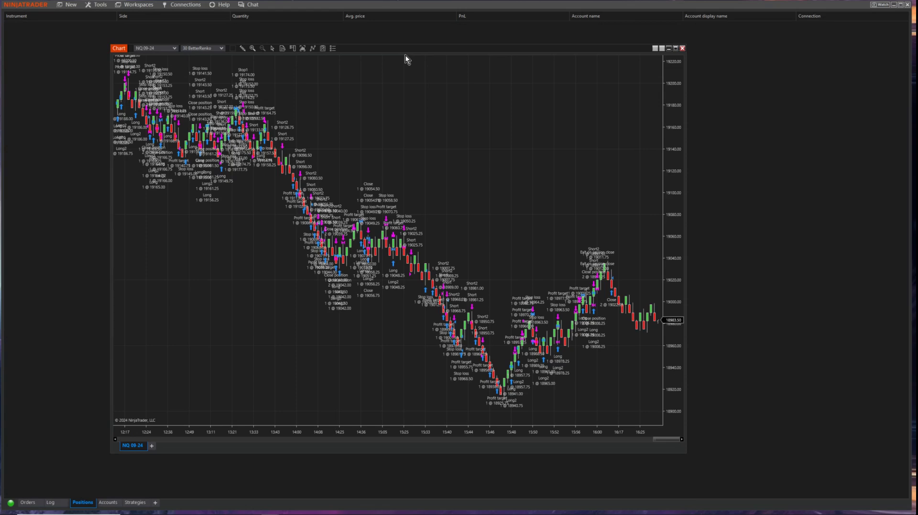
pyautogui.rightClick(444, 205)
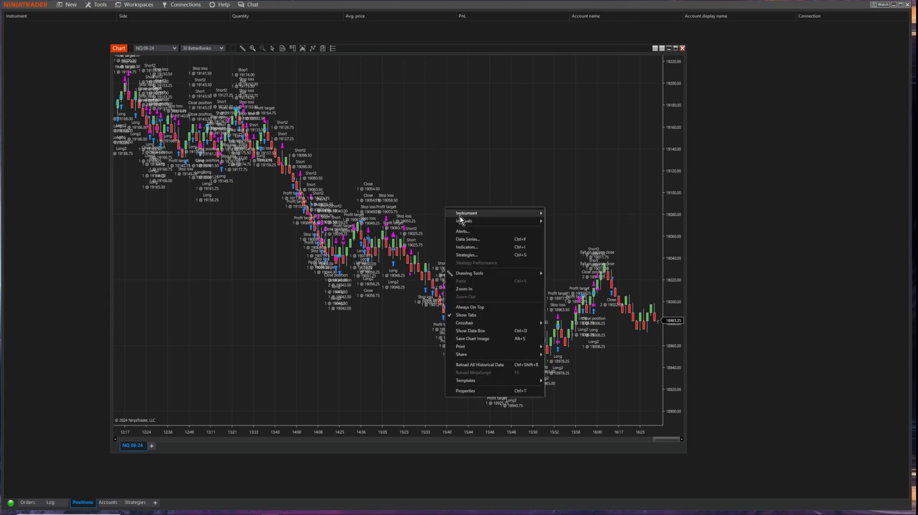
pyautogui.click(473, 256)
pyautogui.hotkey('ctrl', 's')
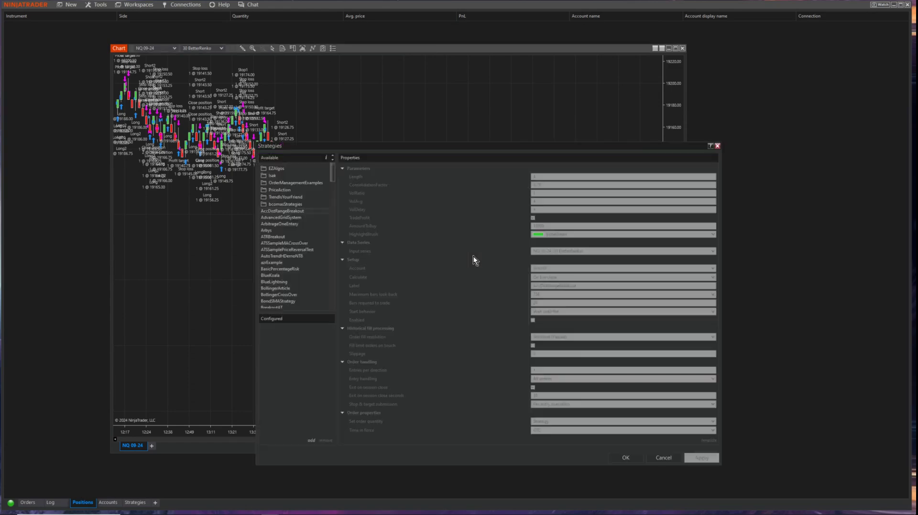
pyautogui.moveTo(334, 170); pyautogui.dragTo(334, 197)
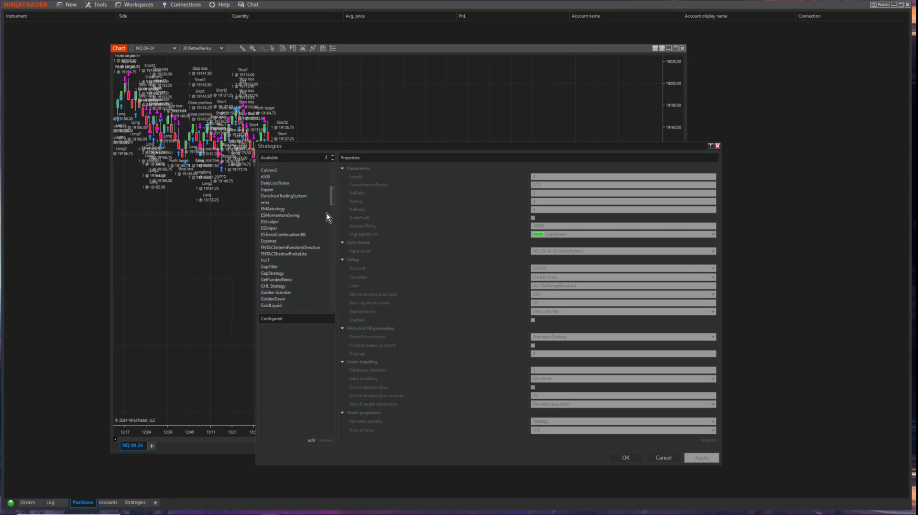
pyautogui.moveTo(335, 202); pyautogui.dragTo(329, 256)
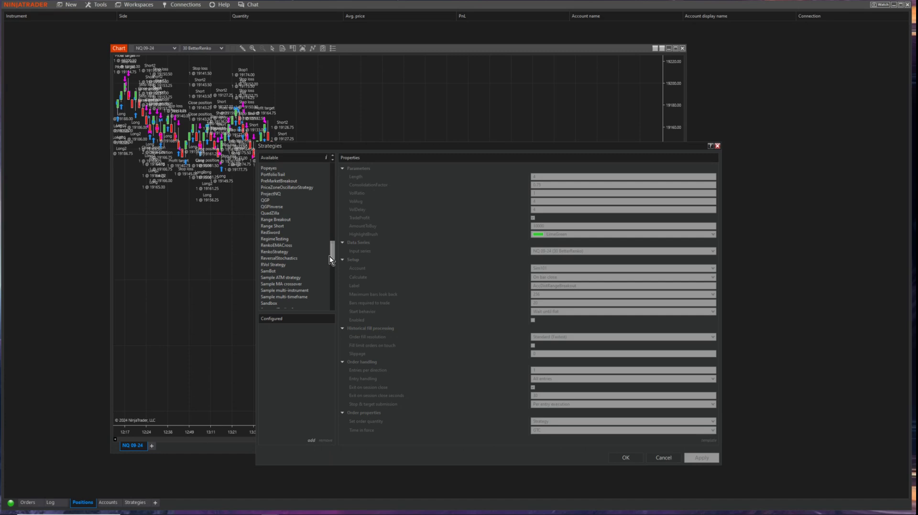
pyautogui.click(285, 246)
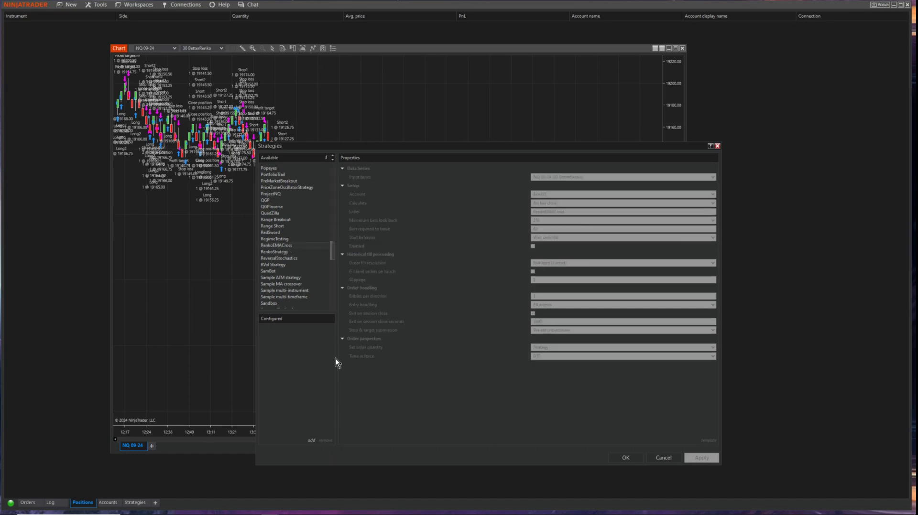
pyautogui.click(311, 442)
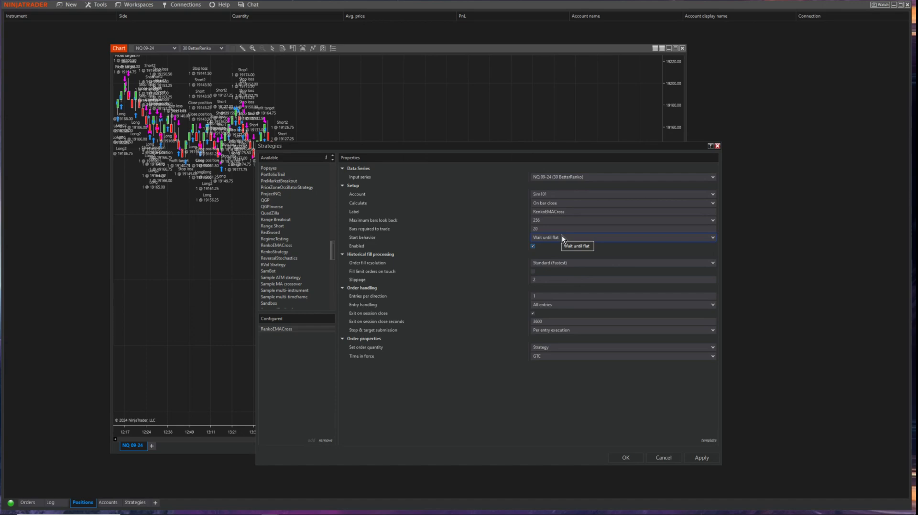
pyautogui.click(702, 458)
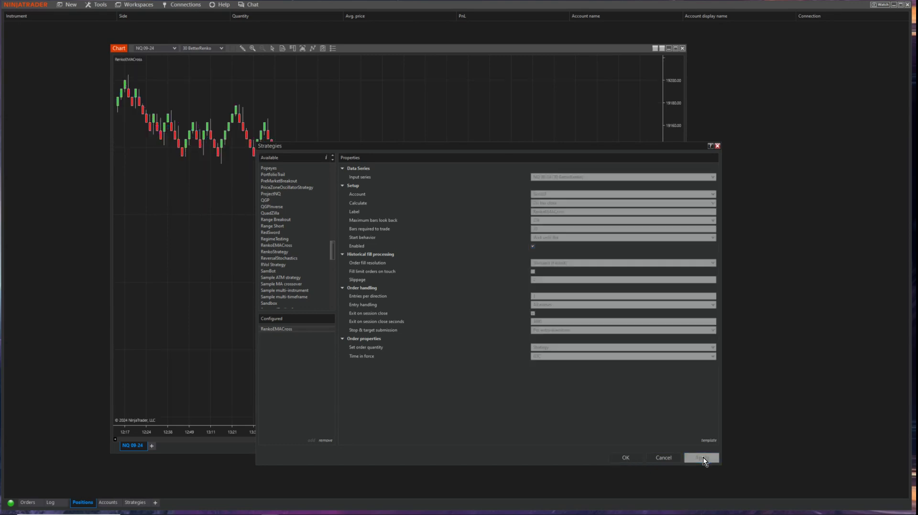
pyautogui.click(618, 458)
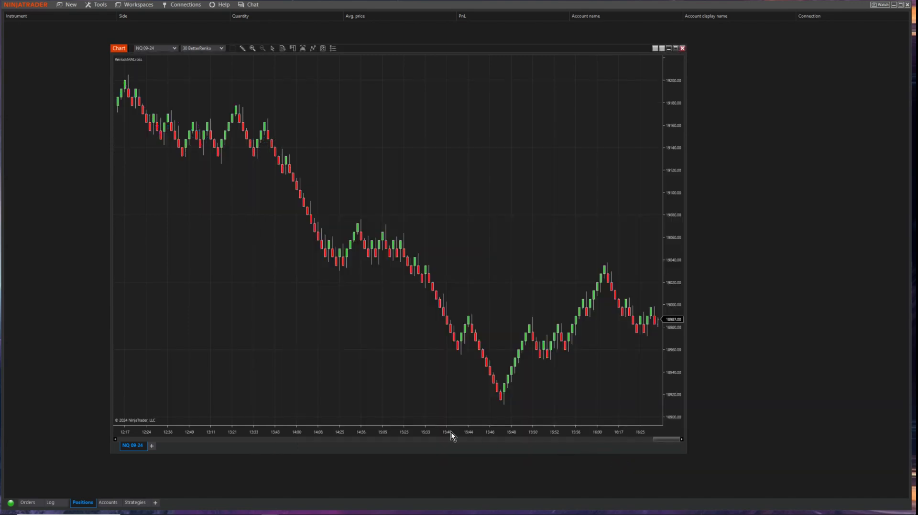
# - Compress the chart's time scale and go back through earlier sessions to examine the strategy's historical trades
pyautogui.moveTo(451, 432); pyautogui.dragTo(580, 434)
pyautogui.moveTo(365, 332)
pyautogui.mouseDown()
pyautogui.moveTo(523, 342)
pyautogui.moveTo(454, 333)
pyautogui.moveTo(582, 324)
pyautogui.mouseUp()
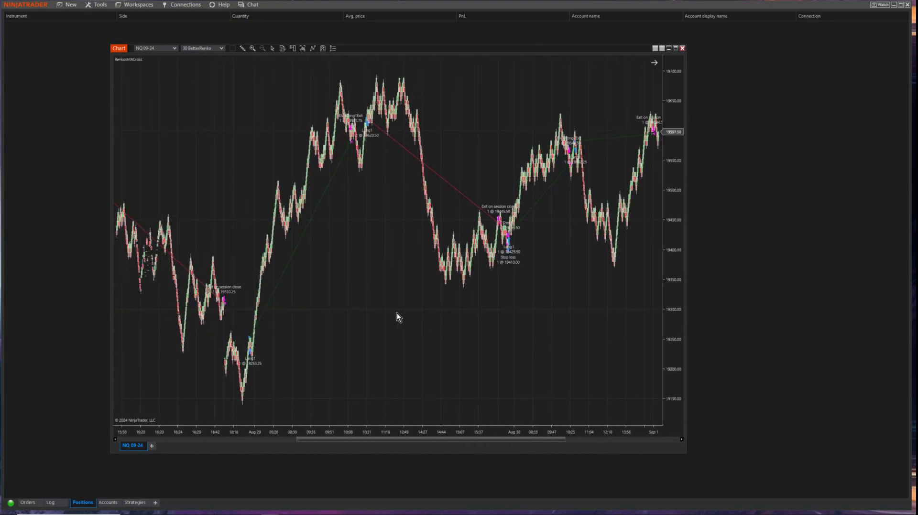
# - Examine the RenkoEMACross entries and exits across the NQ 09-24 chart from late August to September 3
pyautogui.moveTo(395, 316); pyautogui.dragTo(568, 320)
pyautogui.moveTo(498, 421); pyautogui.dragTo(381, 410)
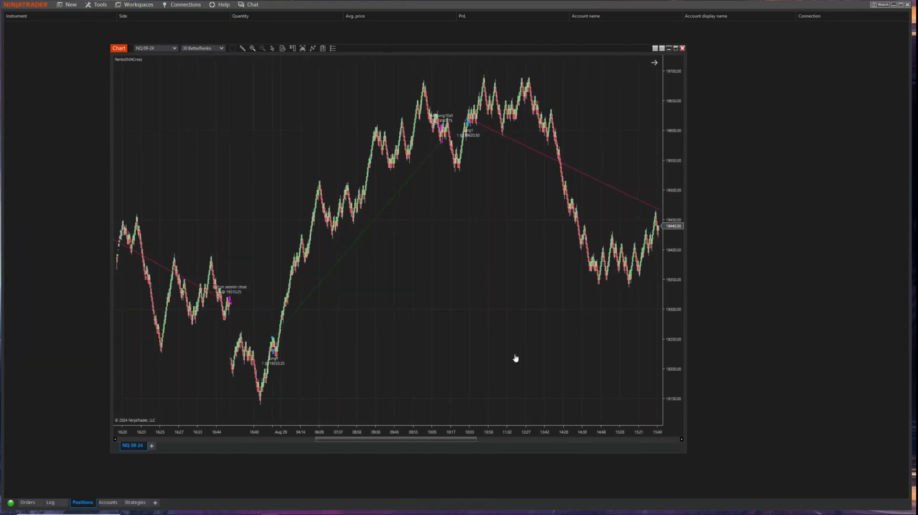
pyautogui.moveTo(517, 361); pyautogui.dragTo(199, 334)
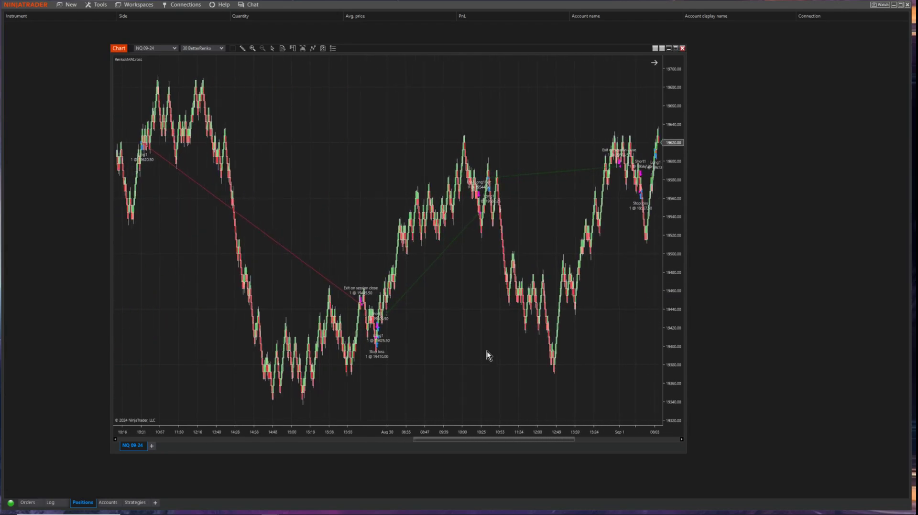
pyautogui.moveTo(486, 351); pyautogui.dragTo(352, 344)
pyautogui.moveTo(451, 329); pyautogui.dragTo(416, 330)
pyautogui.moveTo(477, 420)
pyautogui.mouseDown()
pyautogui.moveTo(423, 423)
pyautogui.moveTo(239, 389)
pyautogui.mouseUp()
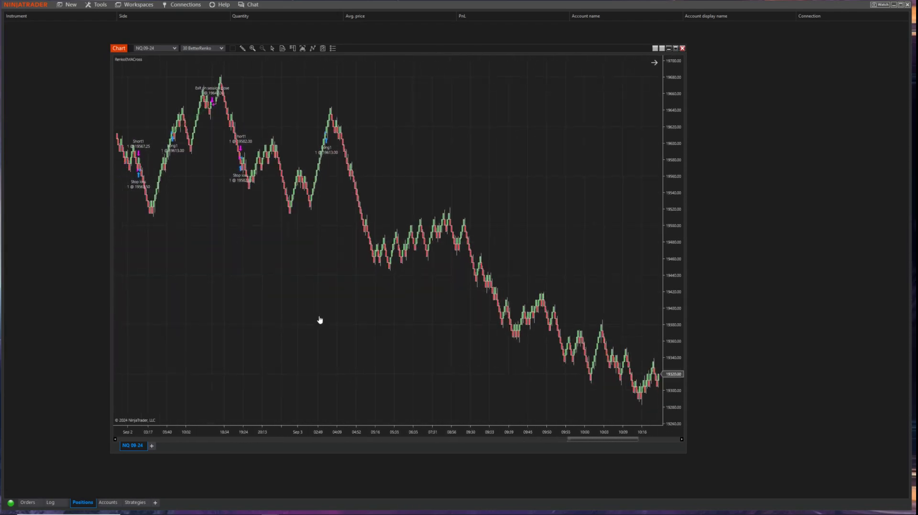
pyautogui.moveTo(318, 321); pyautogui.dragTo(514, 321)
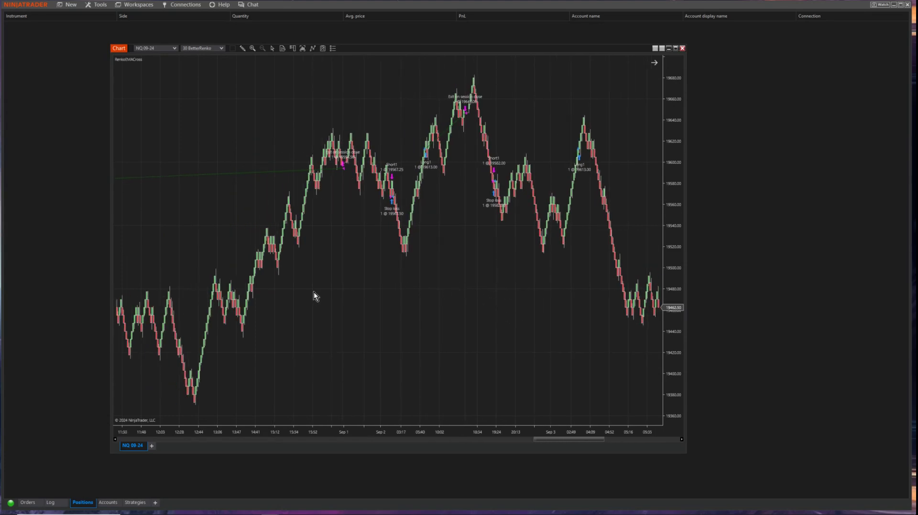
pyautogui.moveTo(313, 292); pyautogui.dragTo(421, 274)
pyautogui.moveTo(314, 323)
pyautogui.mouseDown()
pyautogui.moveTo(524, 301)
pyautogui.moveTo(232, 291)
pyautogui.moveTo(461, 274)
pyautogui.moveTo(495, 286)
pyautogui.moveTo(338, 317)
pyautogui.moveTo(533, 301)
pyautogui.moveTo(630, 273)
pyautogui.mouseUp()
pyautogui.moveTo(426, 340)
pyautogui.mouseDown()
pyautogui.moveTo(537, 308)
pyautogui.moveTo(548, 307)
pyautogui.moveTo(437, 342)
pyautogui.moveTo(545, 331)
pyautogui.mouseUp()
pyautogui.moveTo(415, 325); pyautogui.dragTo(501, 314)
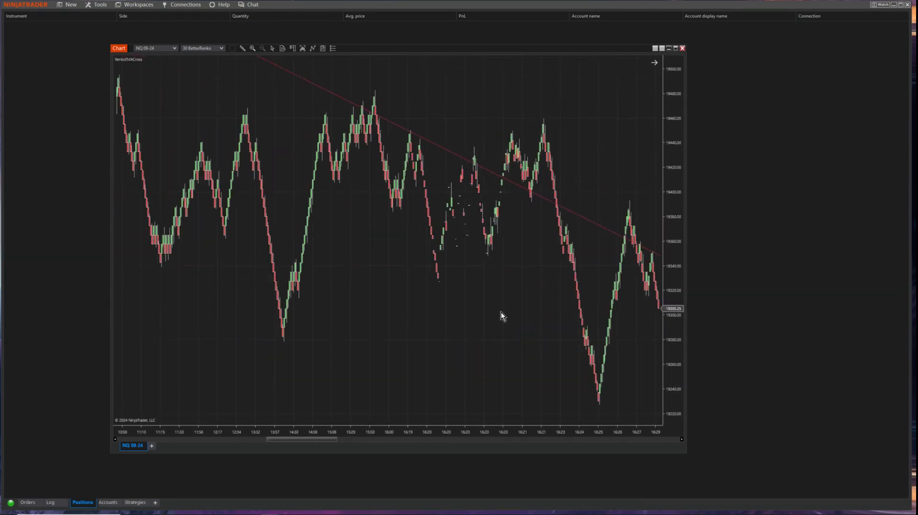
pyautogui.moveTo(679, 119); pyautogui.dragTo(467, 467)
pyautogui.moveTo(380, 432); pyautogui.dragTo(448, 408)
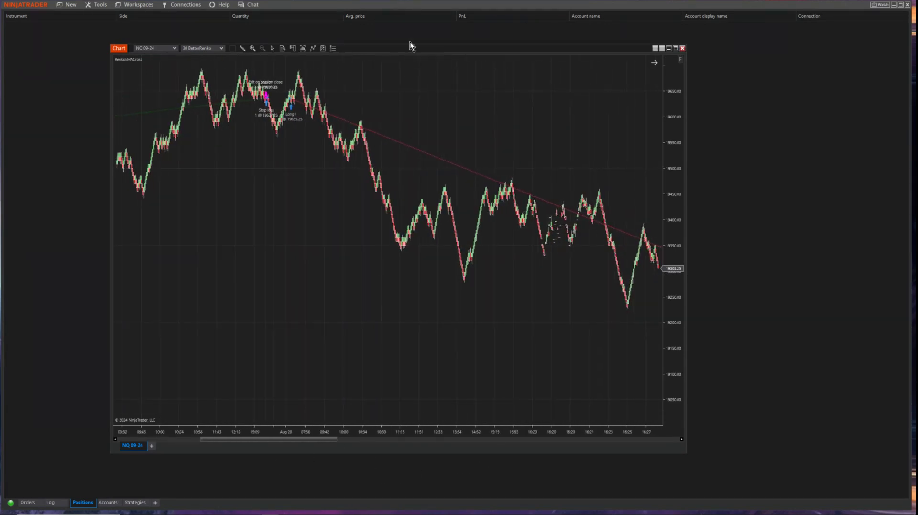
# - Move the chart window aside and bring up the Stops and Targets page of the Strategy Builder
pyautogui.moveTo(415, 52); pyautogui.dragTo(616, 42)
pyautogui.moveTo(389, 502)
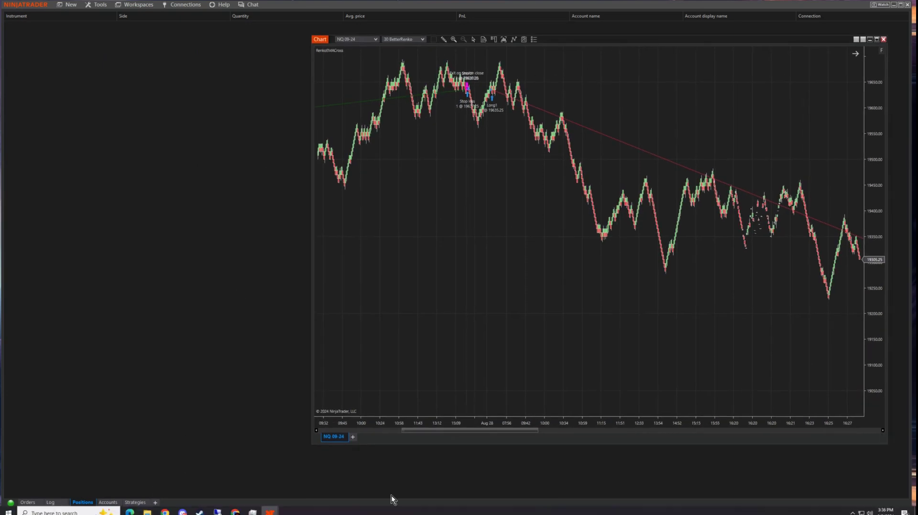
pyautogui.moveTo(275, 511)
pyautogui.click(282, 476)
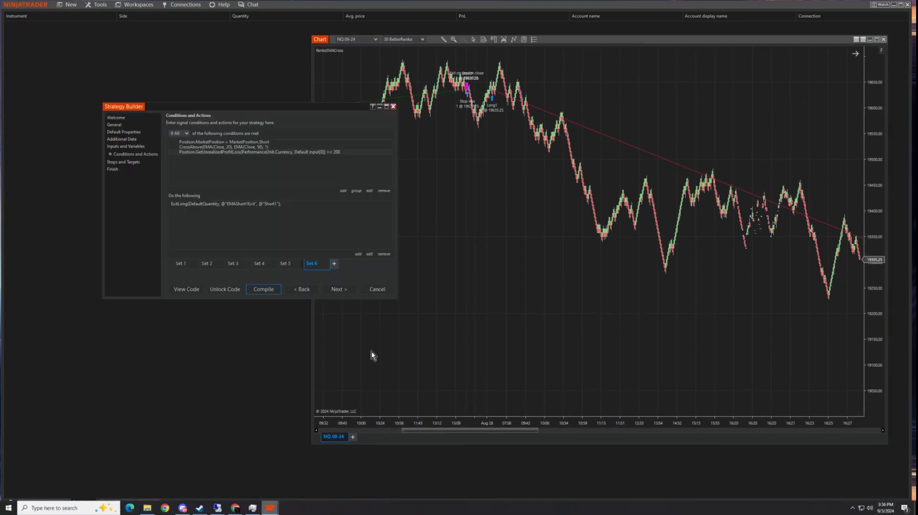
pyautogui.click(126, 163)
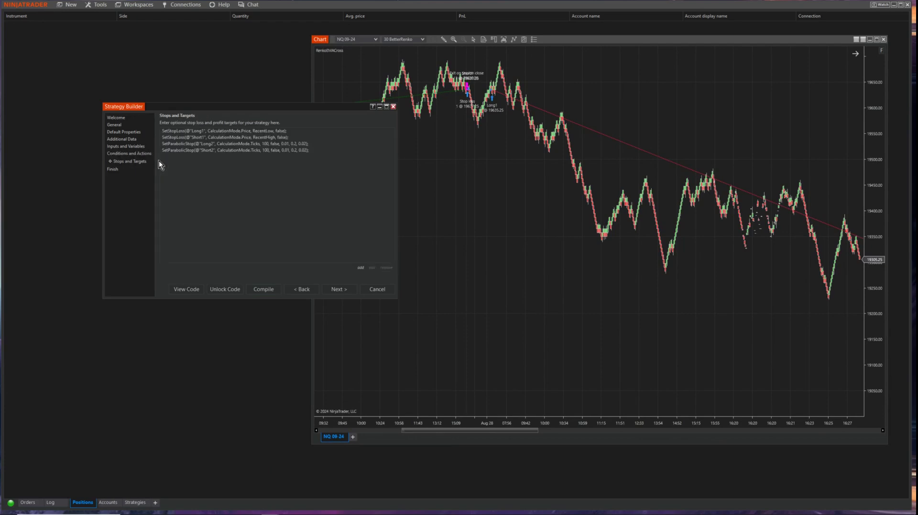
# - Change the Long1 stop loss to Ticks mode with a value of 100
pyautogui.click(256, 130)
pyautogui.click(372, 267)
pyautogui.click(308, 220)
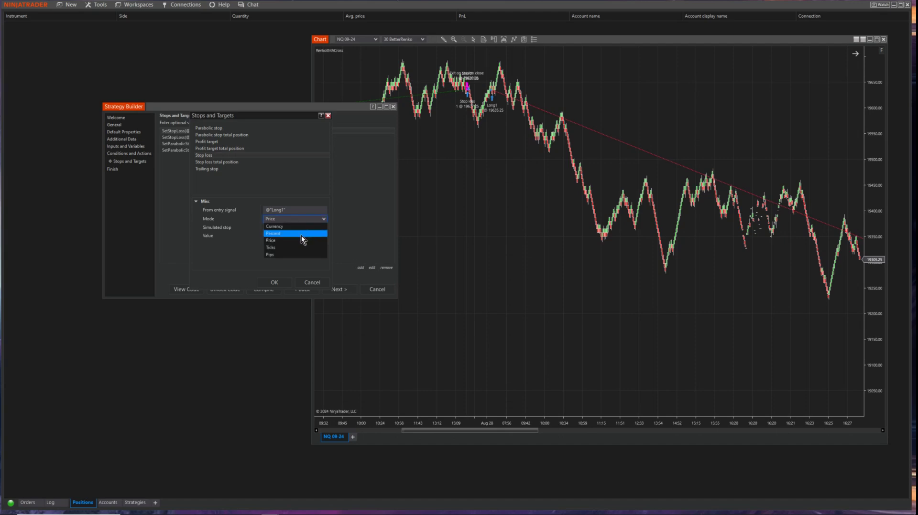
pyautogui.click(290, 248)
pyautogui.click(290, 236)
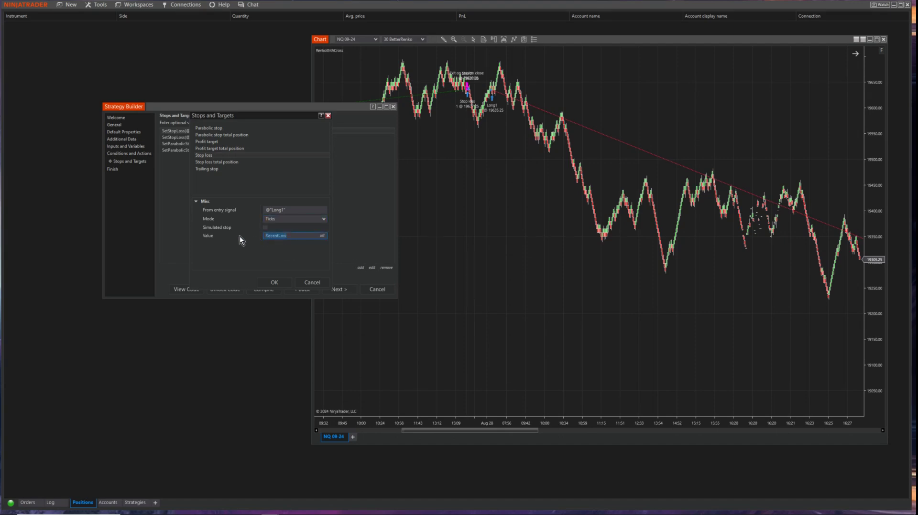
pyautogui.write('100')
pyautogui.click(280, 284)
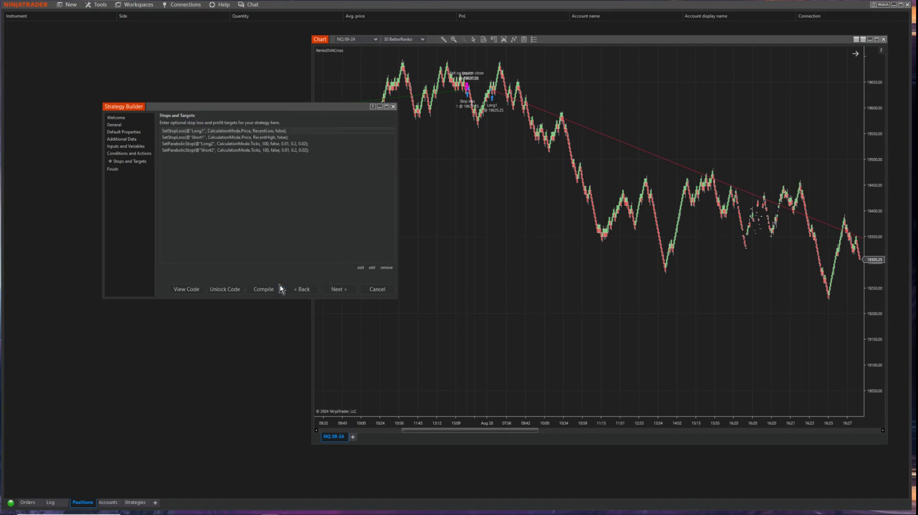
# - Change the Short1 stop loss to Ticks mode with a value of 100
pyautogui.click(231, 139)
pyautogui.click(369, 268)
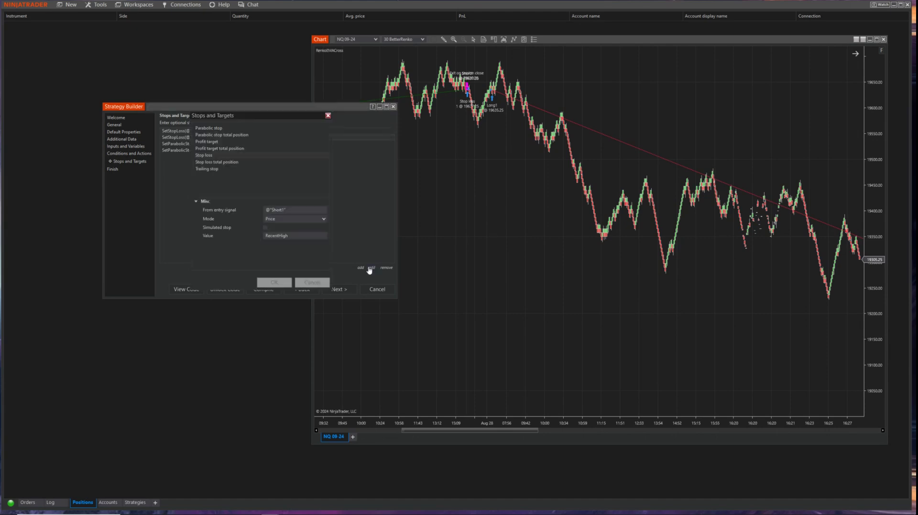
pyautogui.click(291, 236)
pyautogui.write('100')
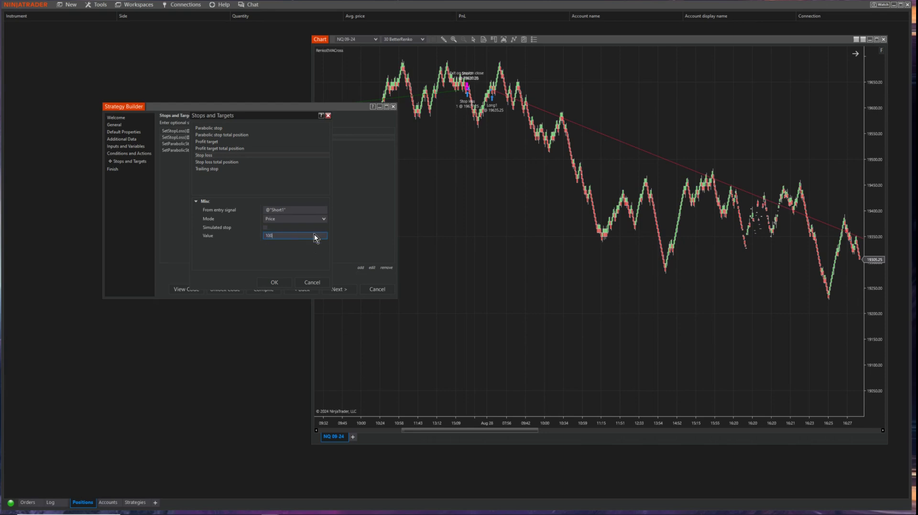
pyautogui.click(308, 220)
pyautogui.click(282, 248)
pyautogui.click(275, 282)
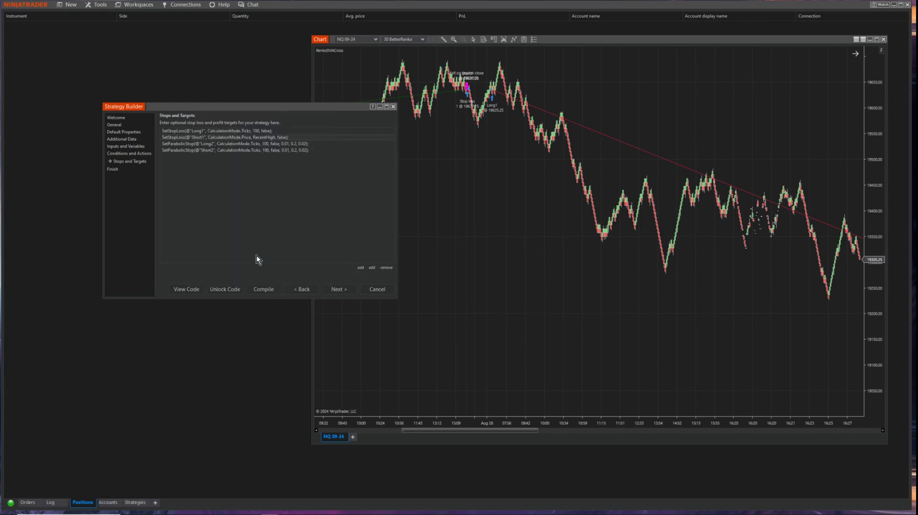
# - In the strategy's default properties, set entries per direction to 2 and entry handling to Unique entries
pyautogui.click(129, 133)
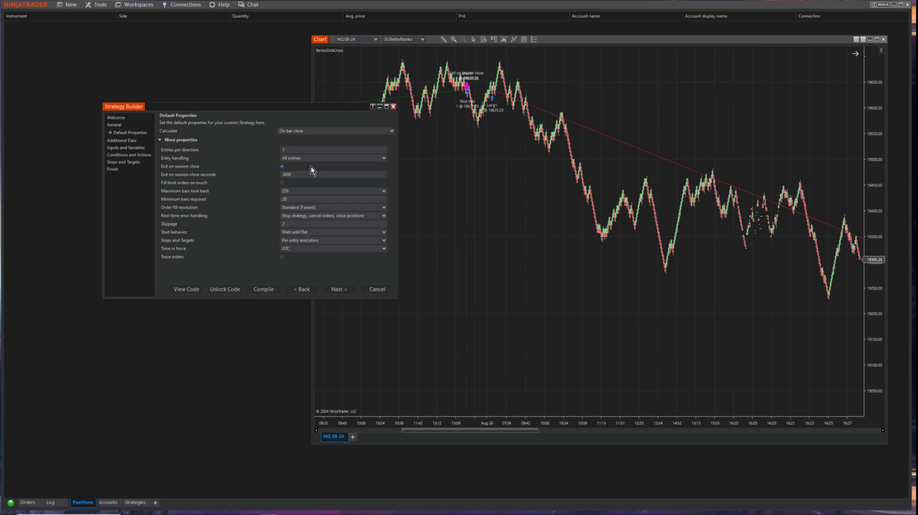
pyautogui.doubleClick(300, 151)
pyautogui.write('2')
pyautogui.click(296, 157)
pyautogui.click(308, 174)
# - Compile the strategy and reload NinjaScript on the NQ 09-24 chart
pyautogui.click(267, 291)
pyautogui.click(264, 289)
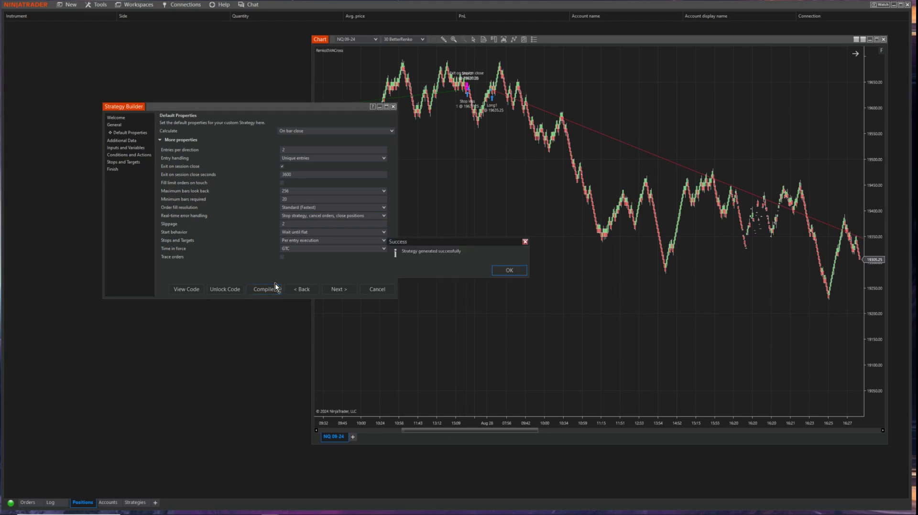
pyautogui.click(508, 270)
pyautogui.click(497, 267)
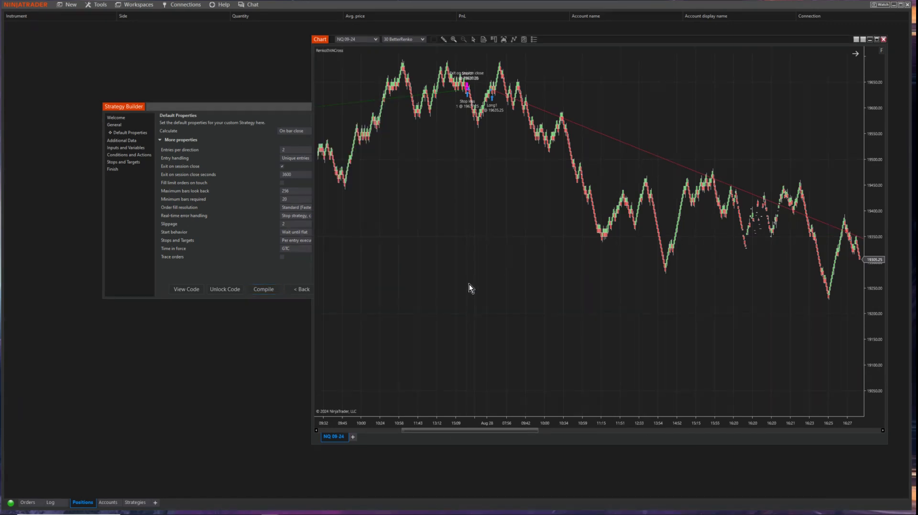
pyautogui.rightClick(472, 286)
pyautogui.click(504, 452)
pyautogui.click(611, 253)
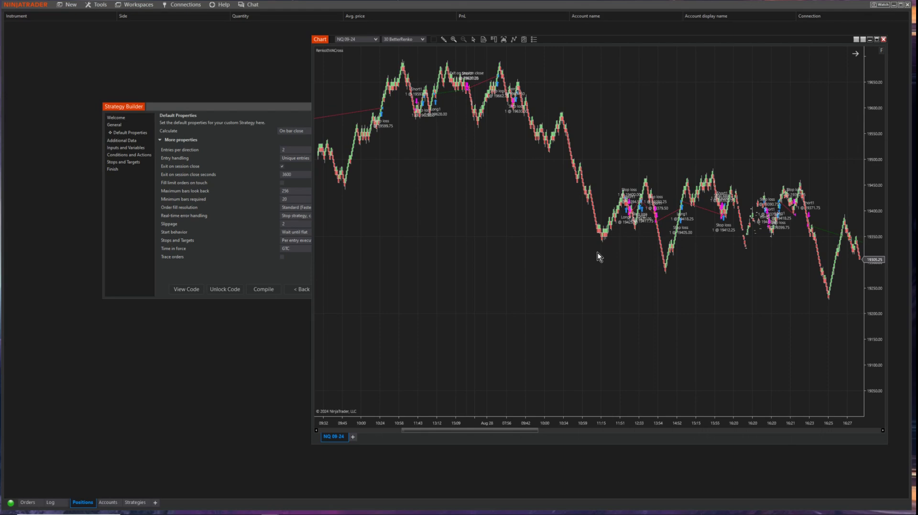
# - Examine the reloaded strategy's entries and stop-loss exits along the chart
pyautogui.scroll(-5, 483, 297)
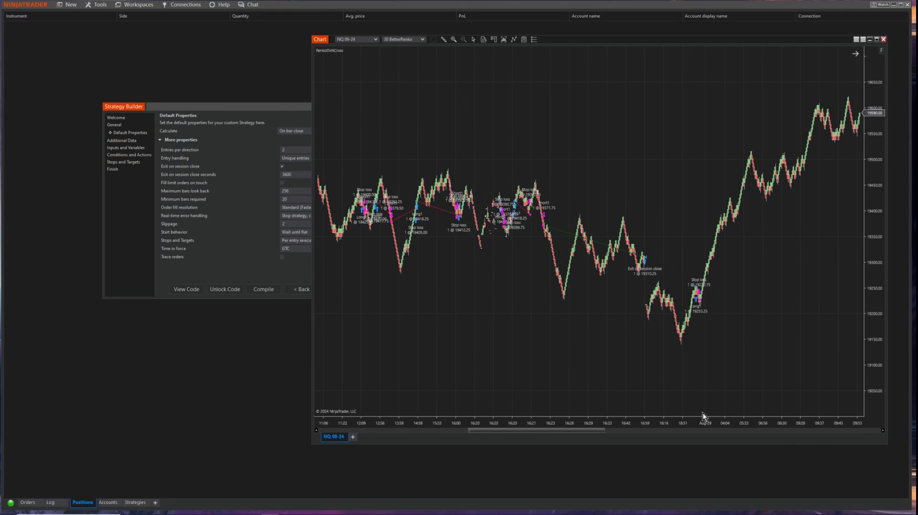
pyautogui.scroll(-5, 705, 419)
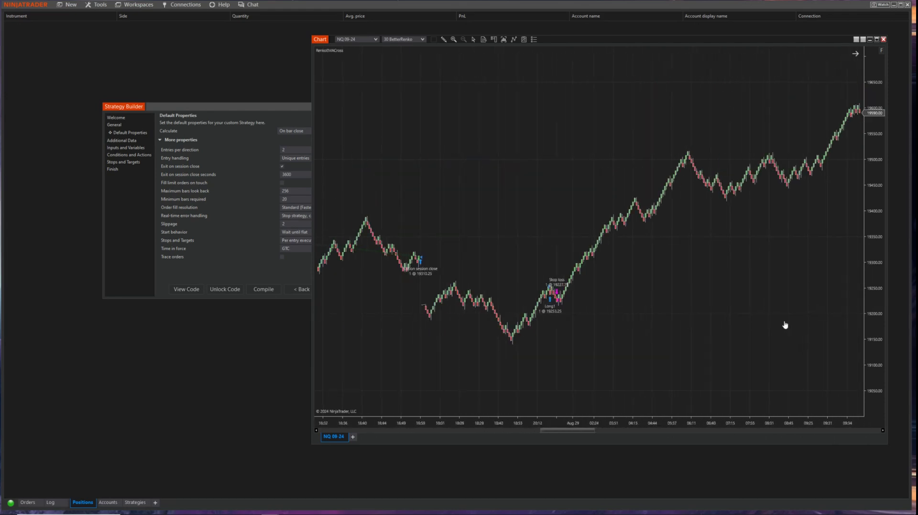
pyautogui.scroll(5, 784, 325)
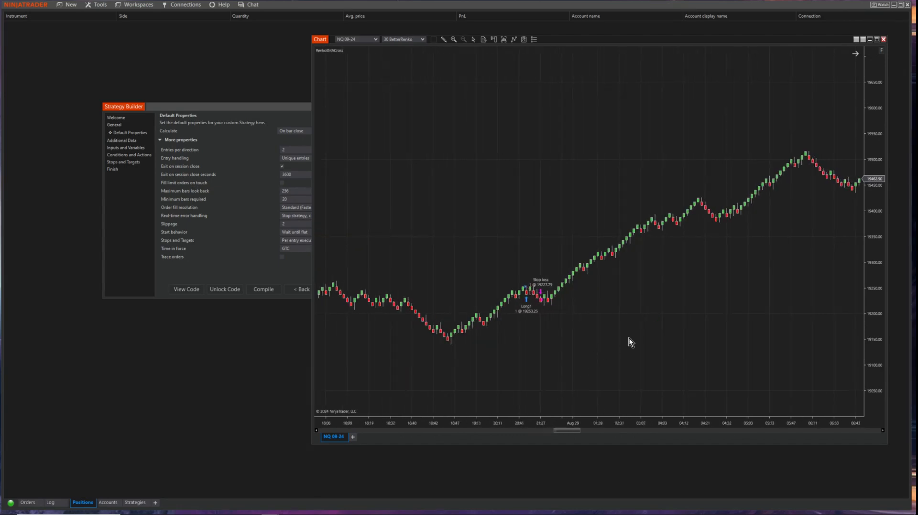
pyautogui.scroll(-10, 660, 319)
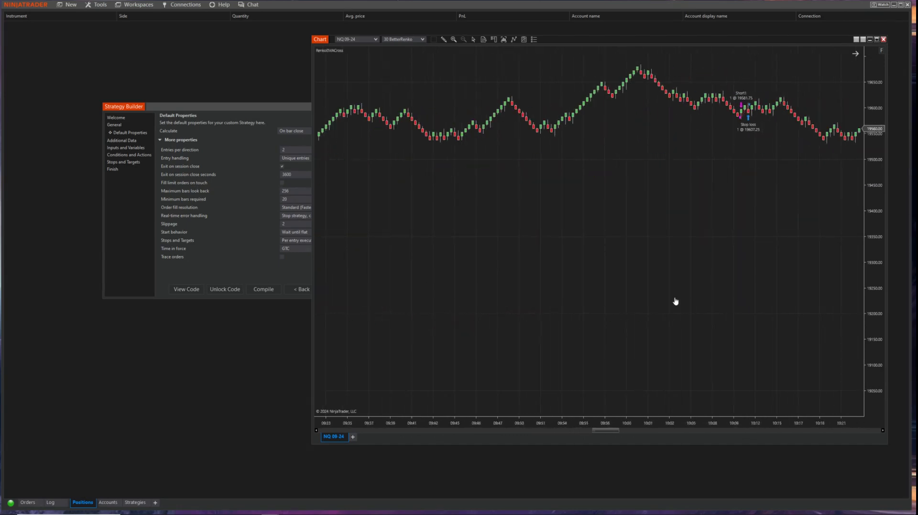
pyautogui.moveTo(742, 252); pyautogui.dragTo(452, 248)
# - Replace the chart's configured RenkoEMACross strategy with a newly added, enabled instance using its updated defaults
pyautogui.rightClick(545, 209)
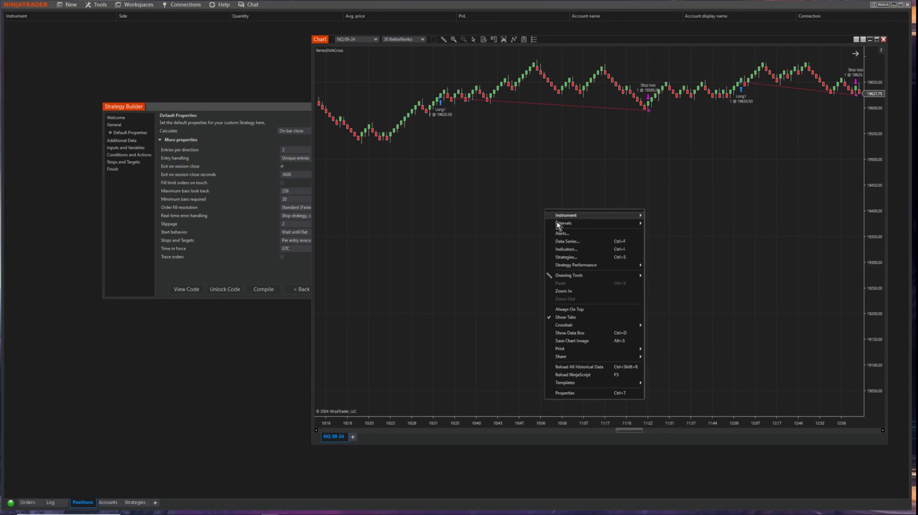
pyautogui.click(578, 256)
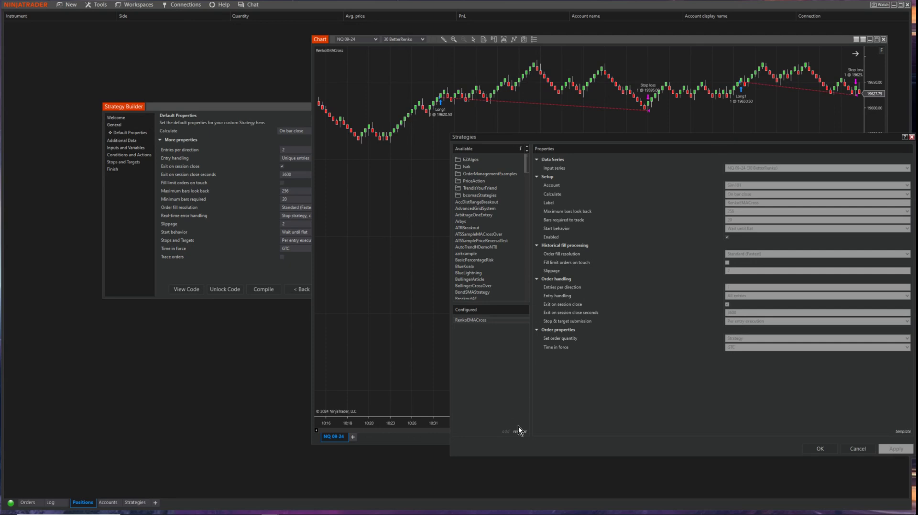
pyautogui.click(519, 431)
pyautogui.moveTo(527, 169); pyautogui.dragTo(532, 251)
pyautogui.scroll(2, 482, 198)
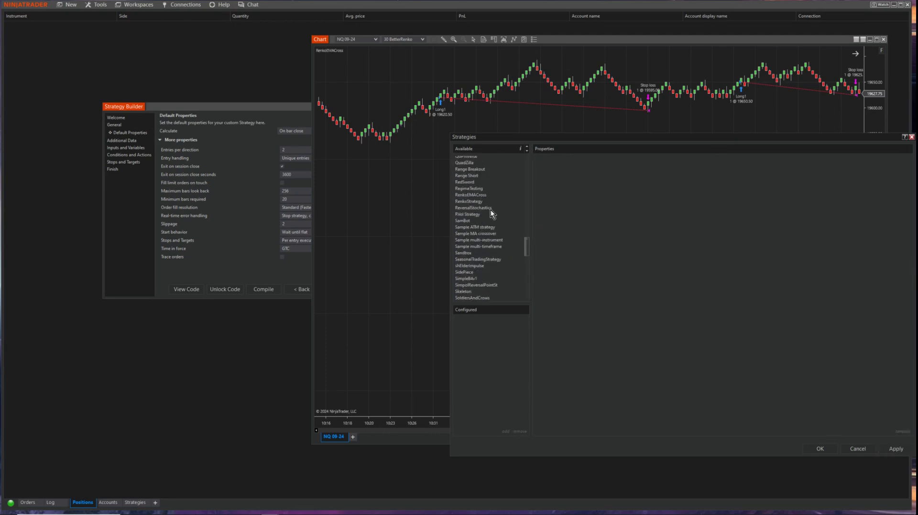
pyautogui.click(484, 196)
pyautogui.click(507, 431)
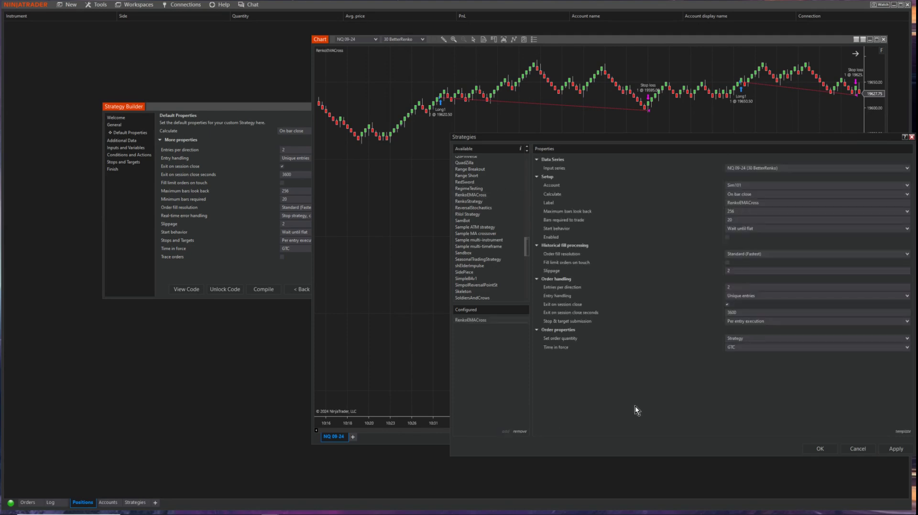
pyautogui.click(905, 450)
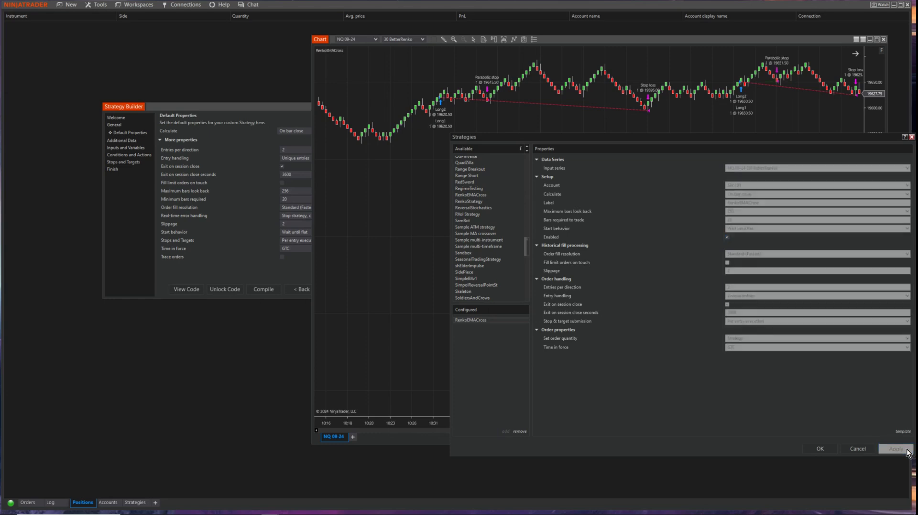
pyautogui.click(821, 449)
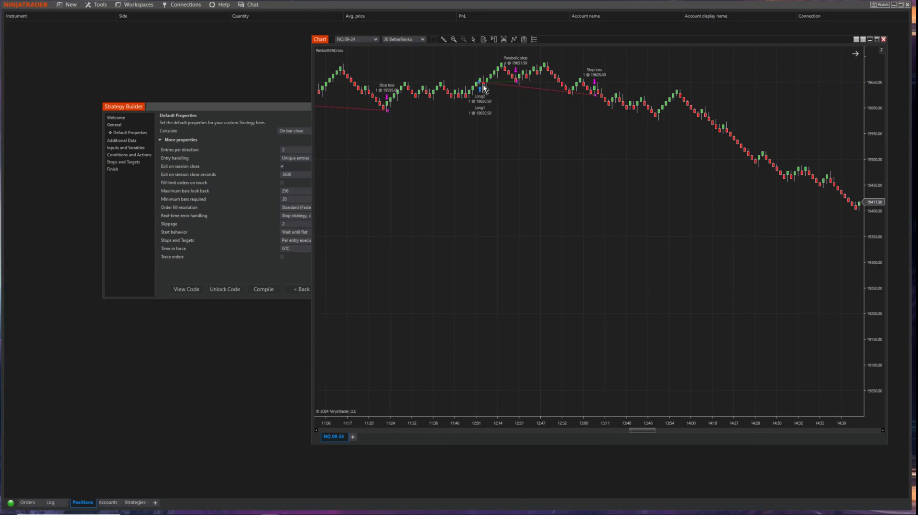
# - Examine the paired long and short entries and their parabolic-stop and stop-loss exits through September 3
pyautogui.scroll(-15, 748, 256)
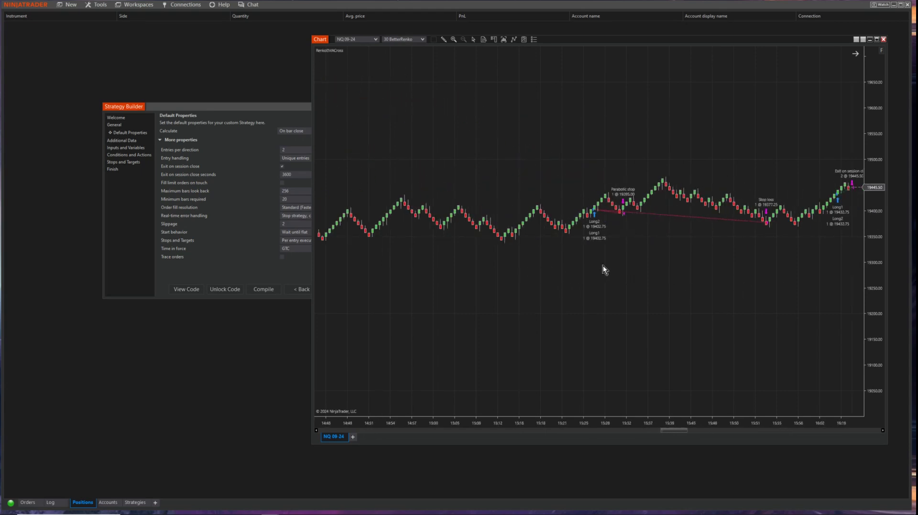
pyautogui.scroll(-2, 636, 268)
pyautogui.moveTo(672, 267); pyautogui.dragTo(535, 269)
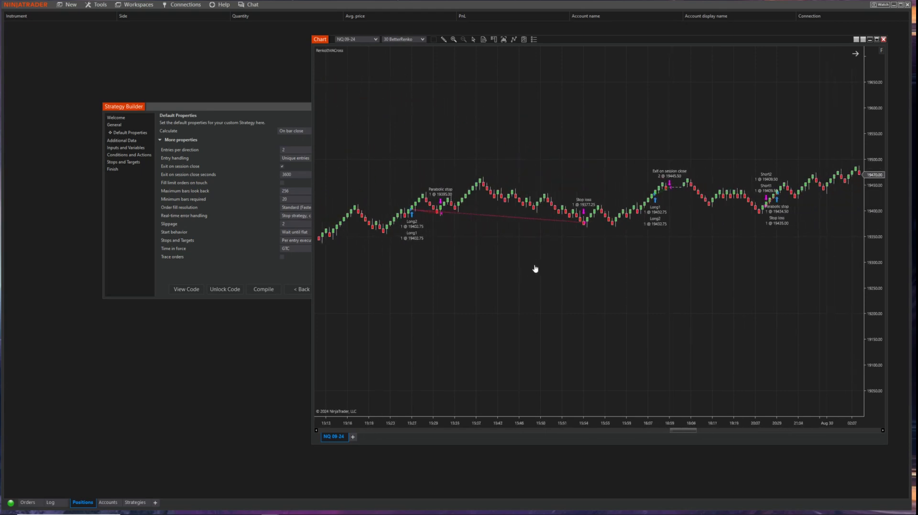
pyautogui.scroll(-5, 535, 269)
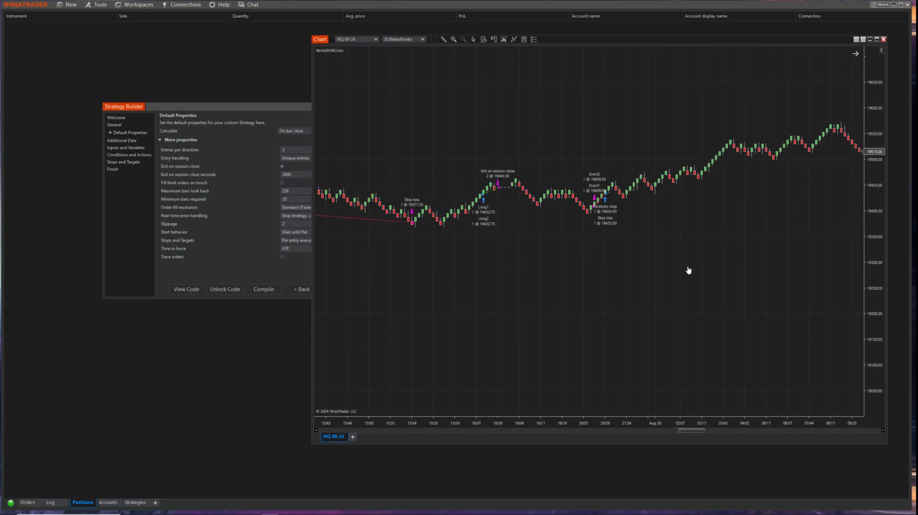
pyautogui.moveTo(686, 271); pyautogui.dragTo(492, 262)
pyautogui.scroll(-5, 652, 275)
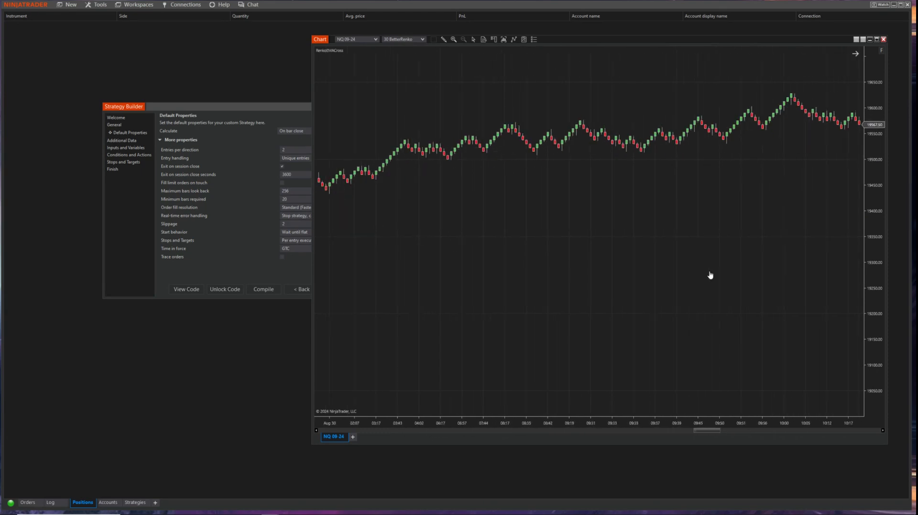
pyautogui.moveTo(693, 267); pyautogui.dragTo(531, 259)
pyautogui.scroll(-3, 531, 258)
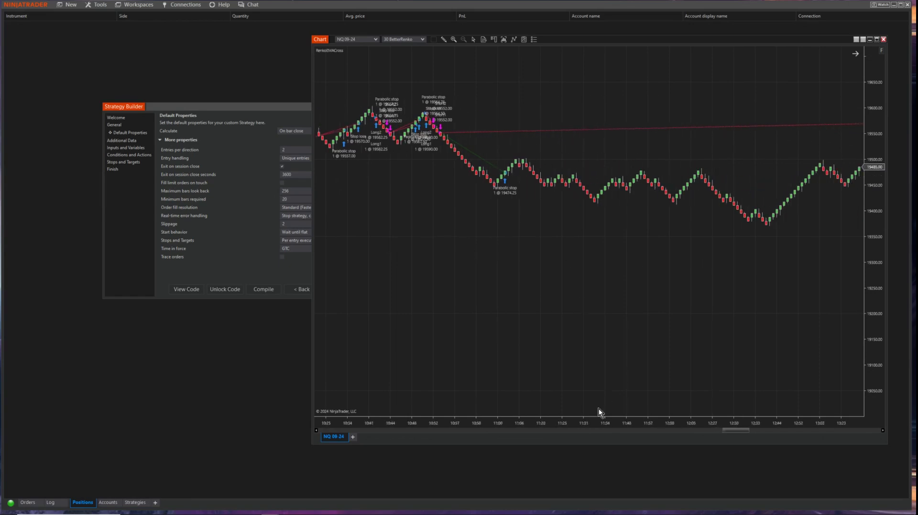
pyautogui.moveTo(602, 422); pyautogui.dragTo(698, 419)
pyautogui.moveTo(822, 311); pyautogui.dragTo(479, 278)
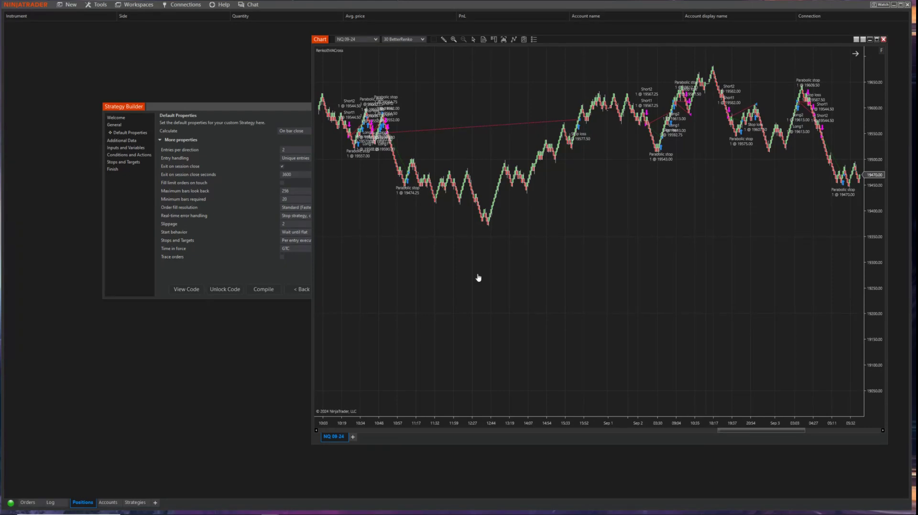
# - Examine the strategy's entries and its parabolic-stop, stop-loss and session-close exits along the chart, from September 3 back to late August
pyautogui.moveTo(478, 277); pyautogui.dragTo(322, 256)
pyautogui.moveTo(646, 302); pyautogui.dragTo(557, 290)
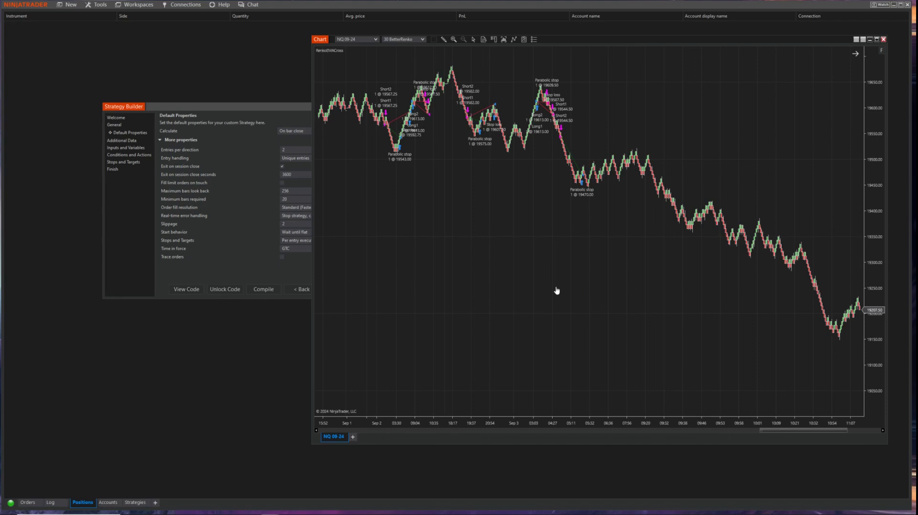
pyautogui.moveTo(557, 290); pyautogui.dragTo(760, 306)
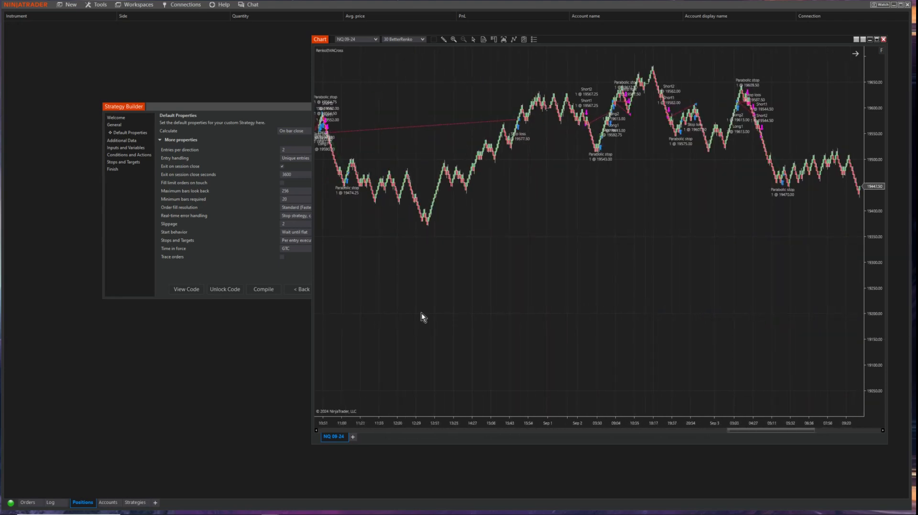
pyautogui.moveTo(412, 313); pyautogui.dragTo(824, 304)
pyautogui.moveTo(474, 288); pyautogui.dragTo(774, 320)
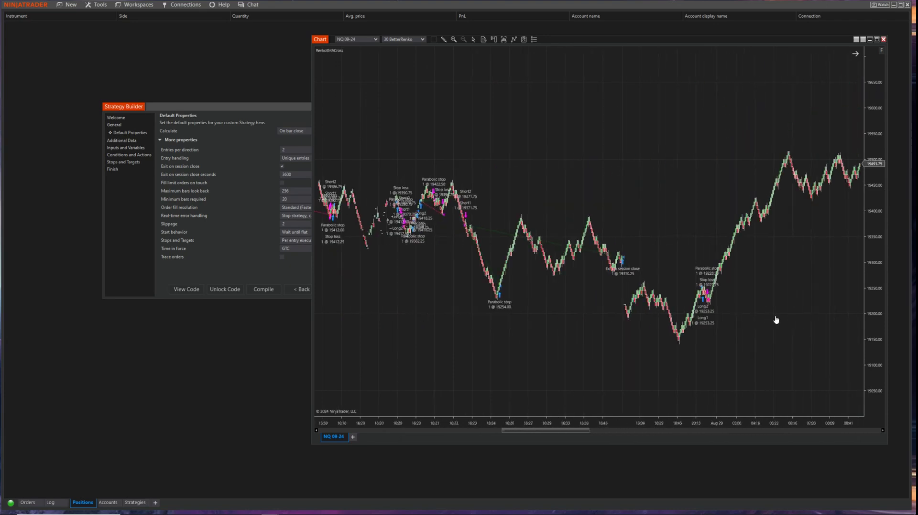
pyautogui.moveTo(568, 332); pyautogui.dragTo(515, 389)
pyautogui.moveTo(495, 347); pyautogui.dragTo(732, 346)
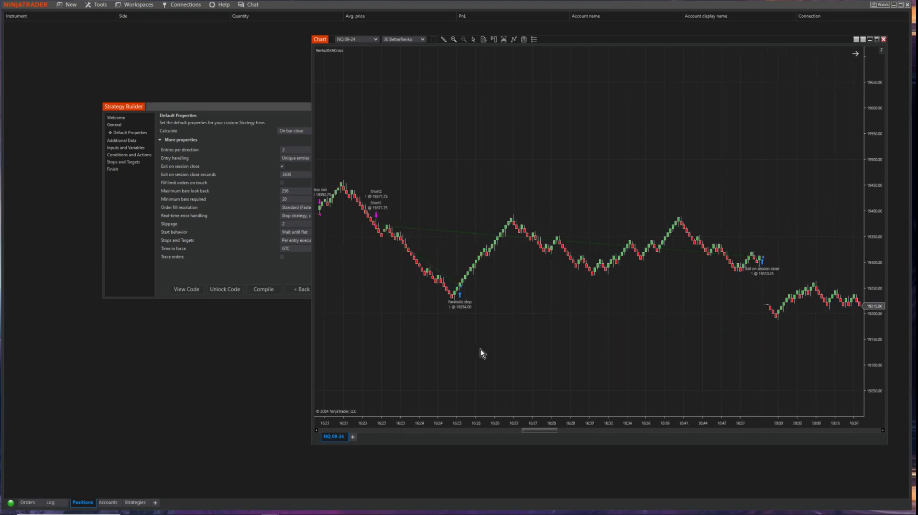
pyautogui.moveTo(479, 352); pyautogui.dragTo(673, 357)
pyautogui.moveTo(534, 361); pyautogui.dragTo(688, 358)
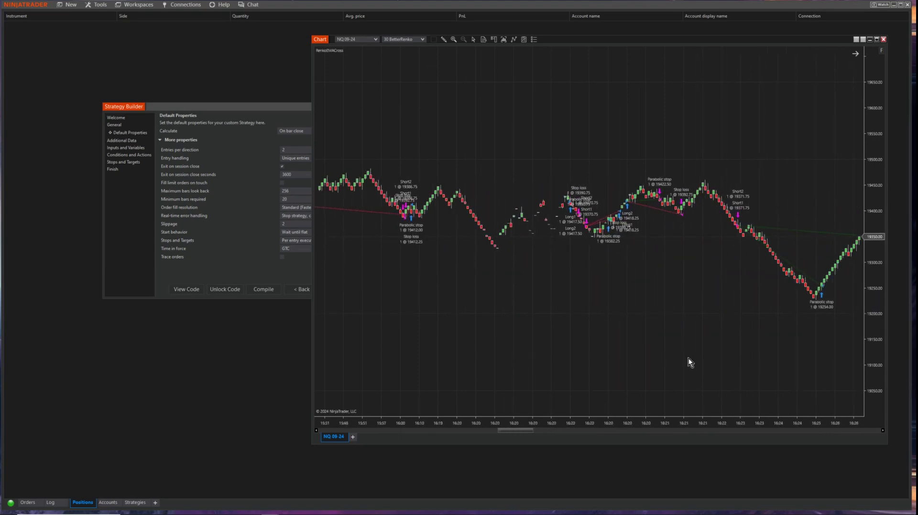
pyautogui.moveTo(539, 321); pyautogui.dragTo(718, 332)
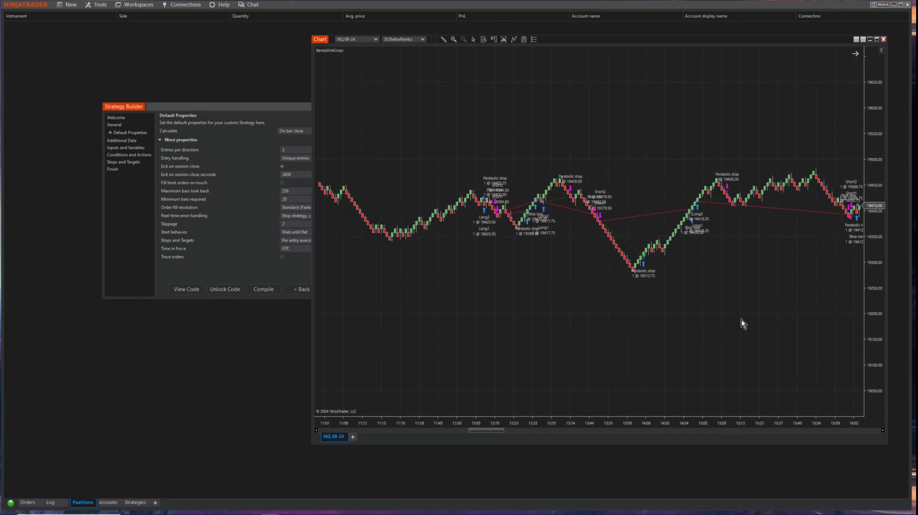
# - Review the RenkoEMACross strategy's performance summary for the chart and close the report
pyautogui.rightClick(536, 296)
pyautogui.moveTo(586, 353)
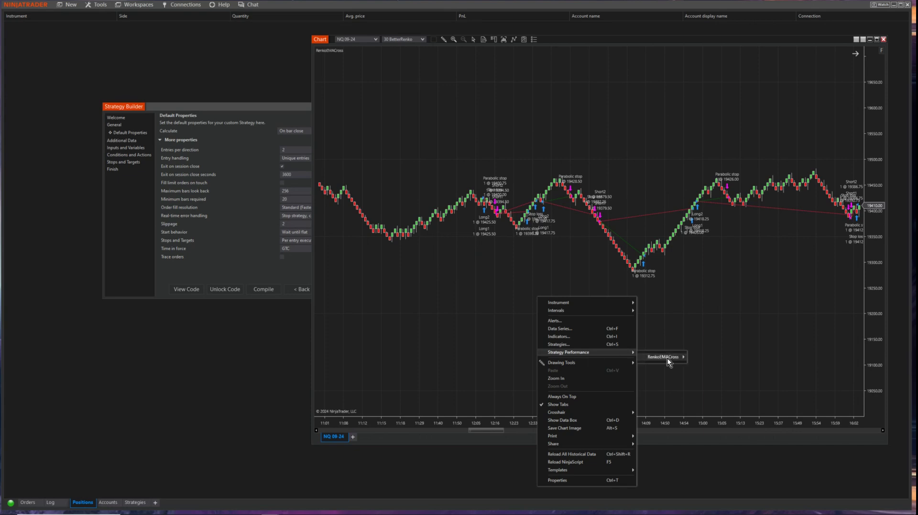
pyautogui.moveTo(667, 357)
pyautogui.click(725, 374)
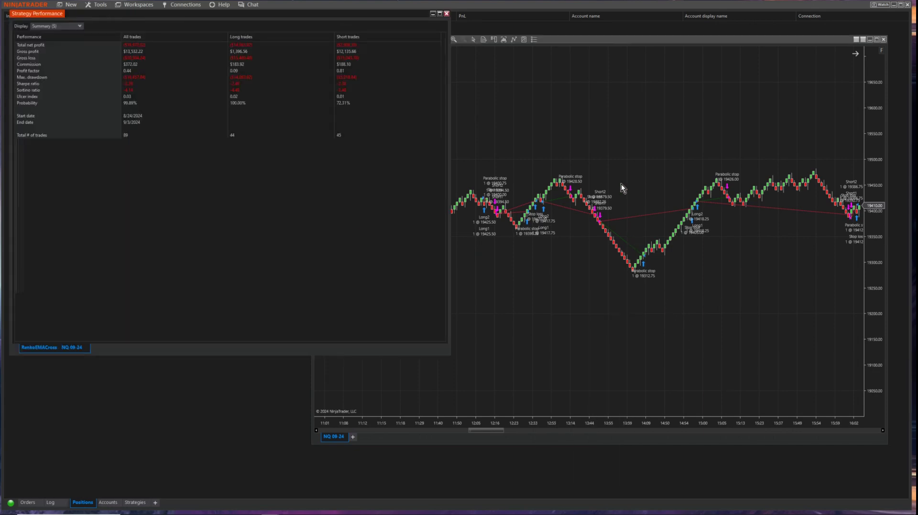
pyautogui.click(449, 16)
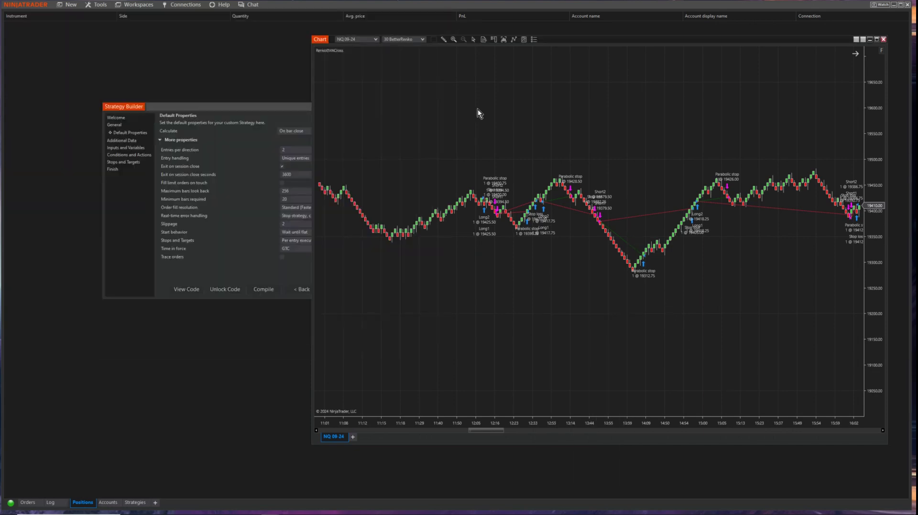
# - Review the strategy's stops and targets and the conditions and actions of Sets 2, 5 and 6 in the Strategy Builder
pyautogui.click(254, 268)
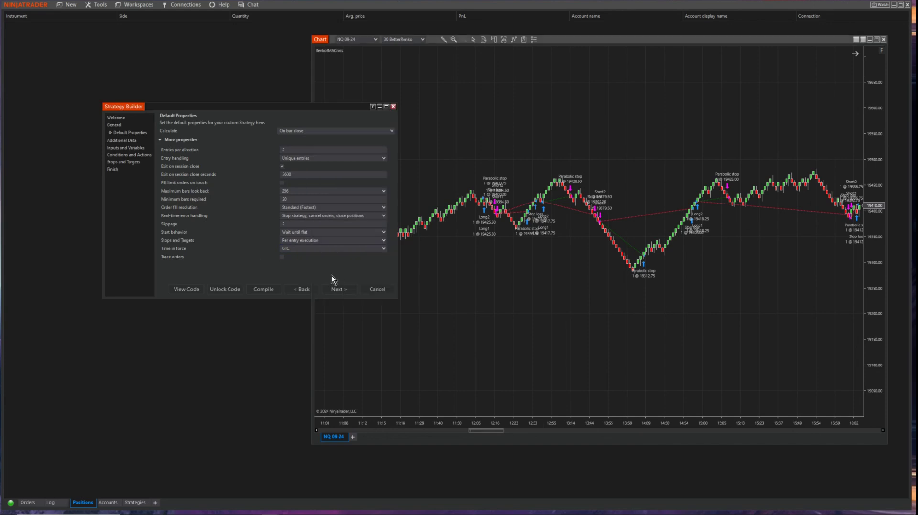
pyautogui.click(121, 161)
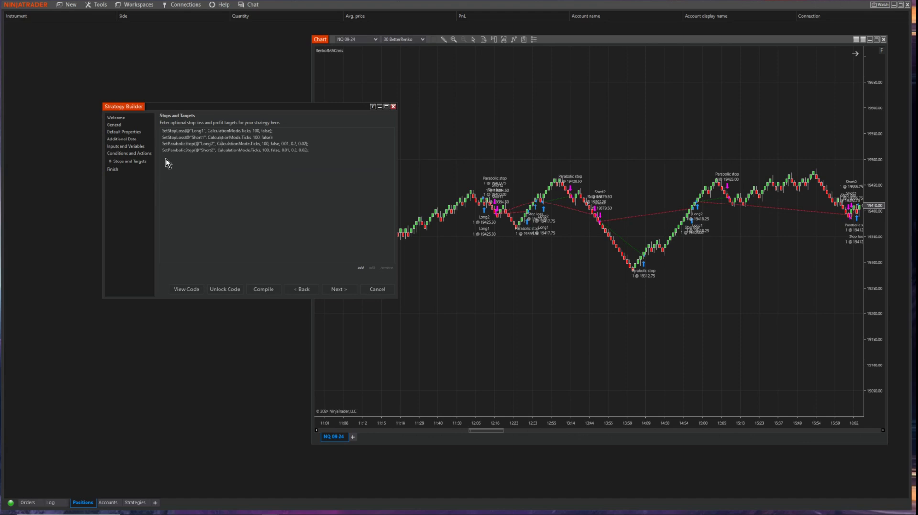
pyautogui.click(134, 154)
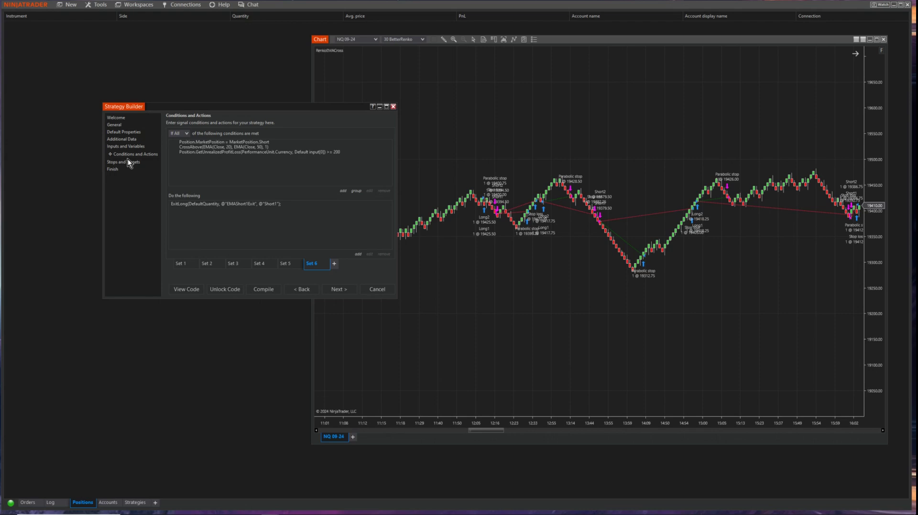
pyautogui.click(206, 264)
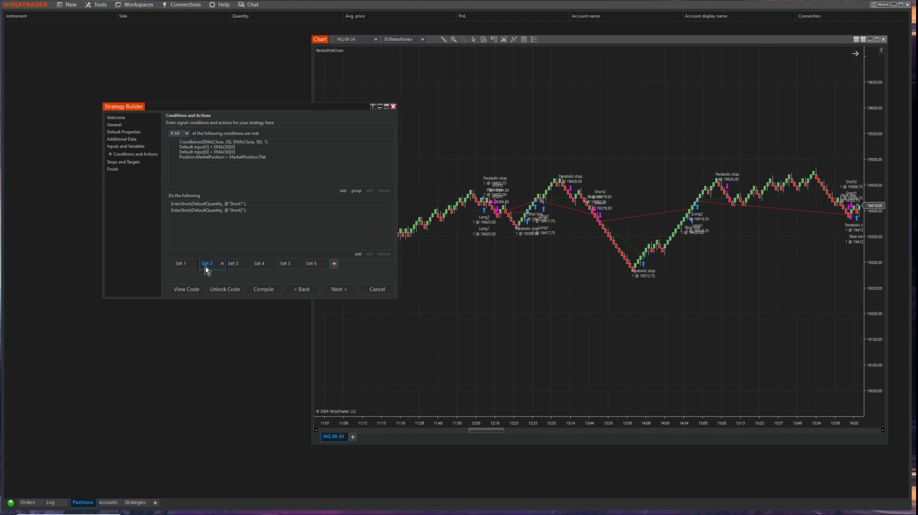
pyautogui.click(320, 264)
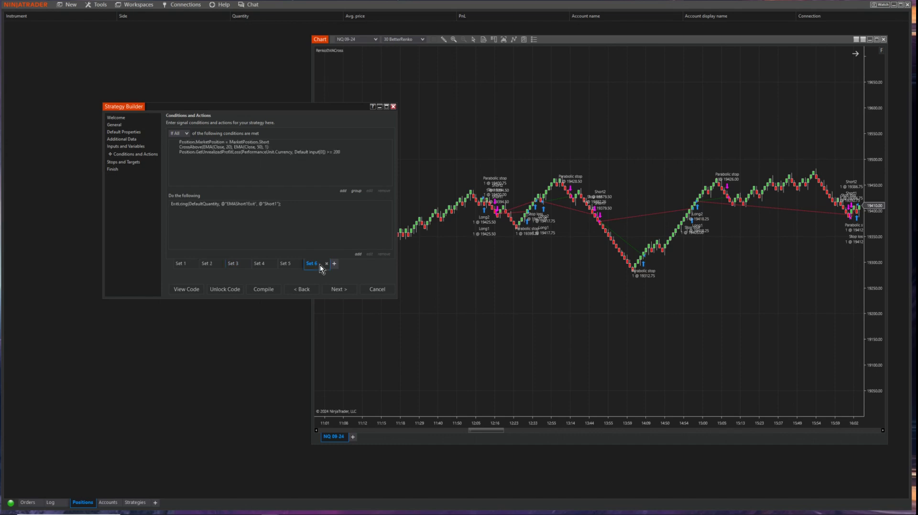
pyautogui.click(287, 266)
pyautogui.click(129, 162)
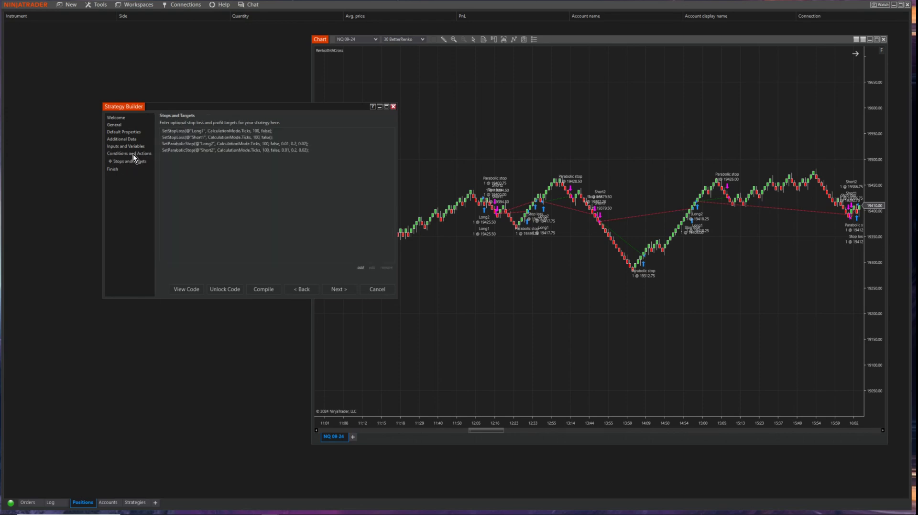
# - Inspect the settings of Set 5's exit long position action for Long1 without changing them
pyautogui.click(133, 154)
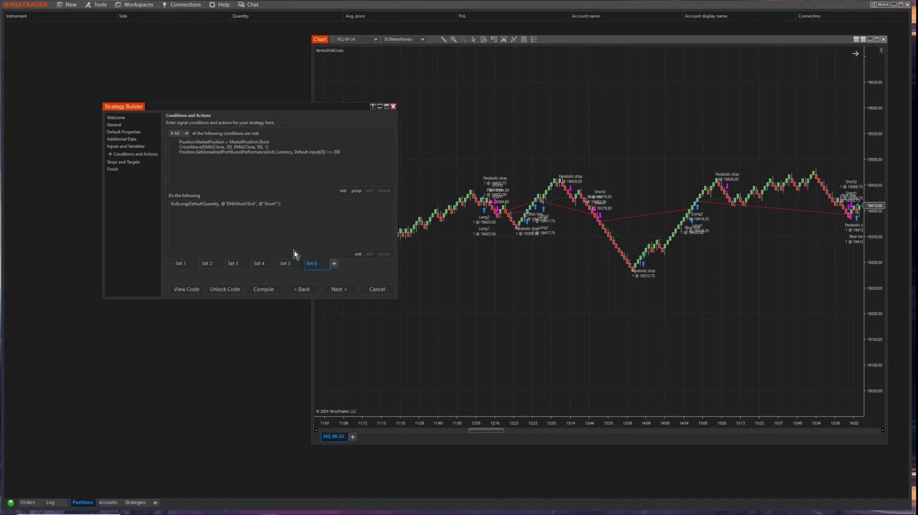
pyautogui.click(290, 266)
pyautogui.click(268, 205)
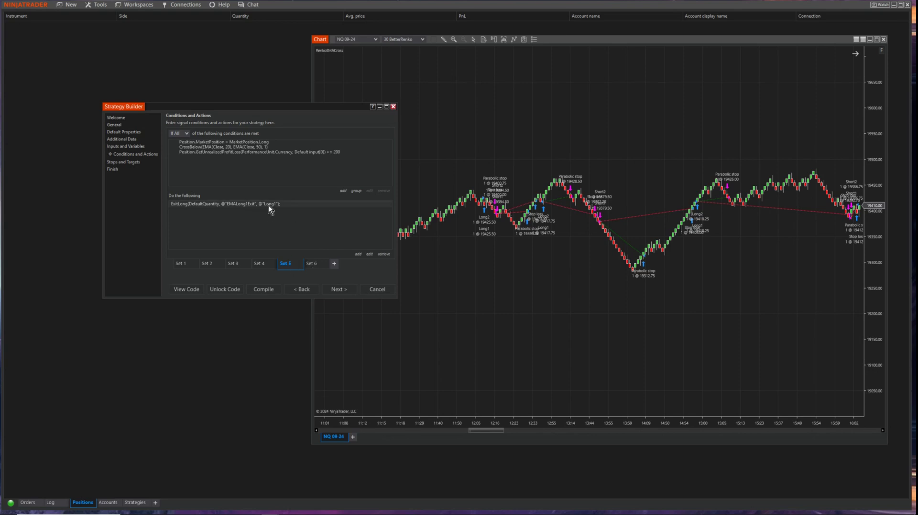
pyautogui.click(368, 254)
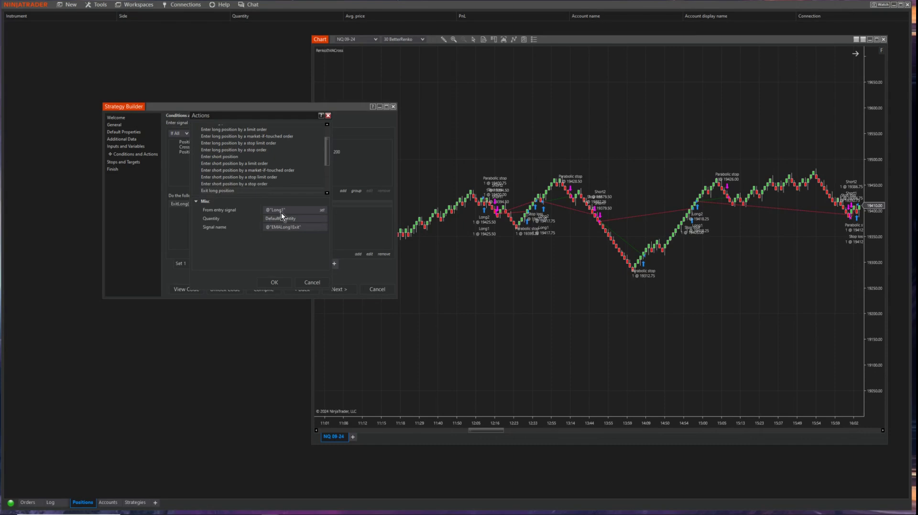
pyautogui.click(312, 283)
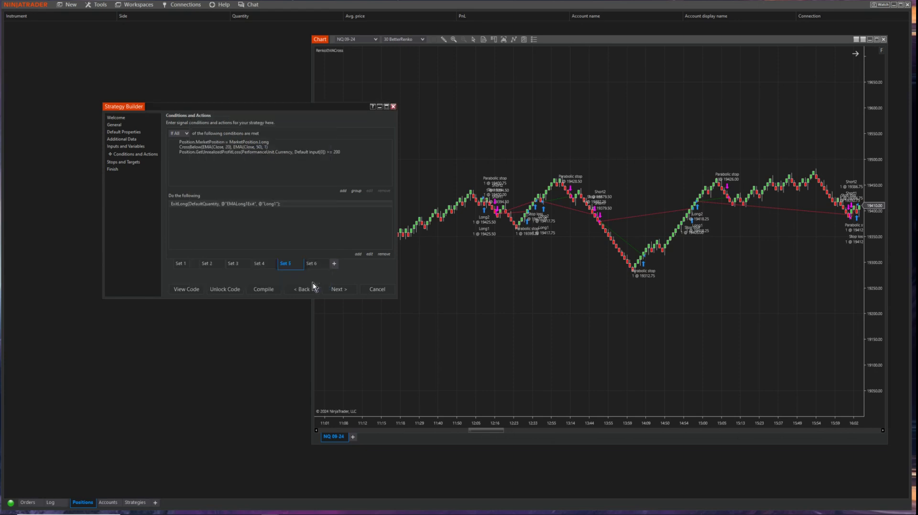
# - Add a profit target of 200 ticks for the Long1 entry signal to the strategy's stops and targets
pyautogui.click(127, 163)
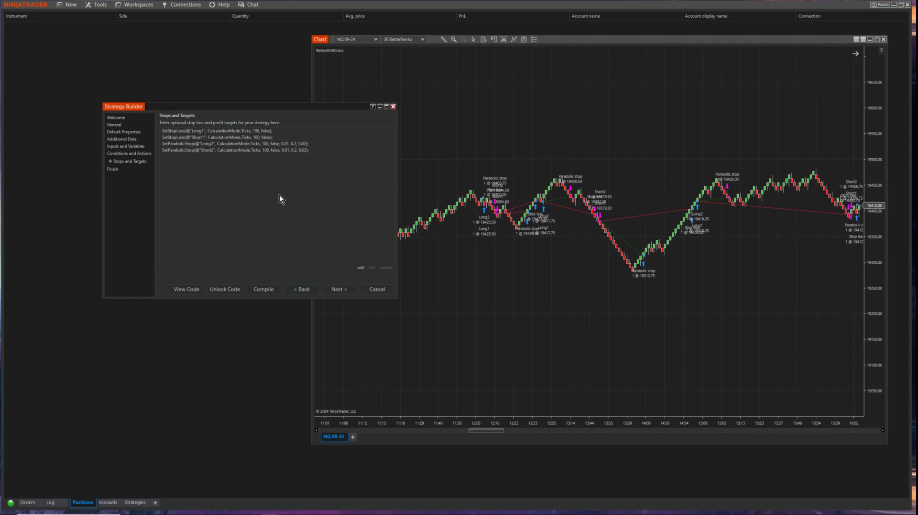
pyautogui.click(361, 269)
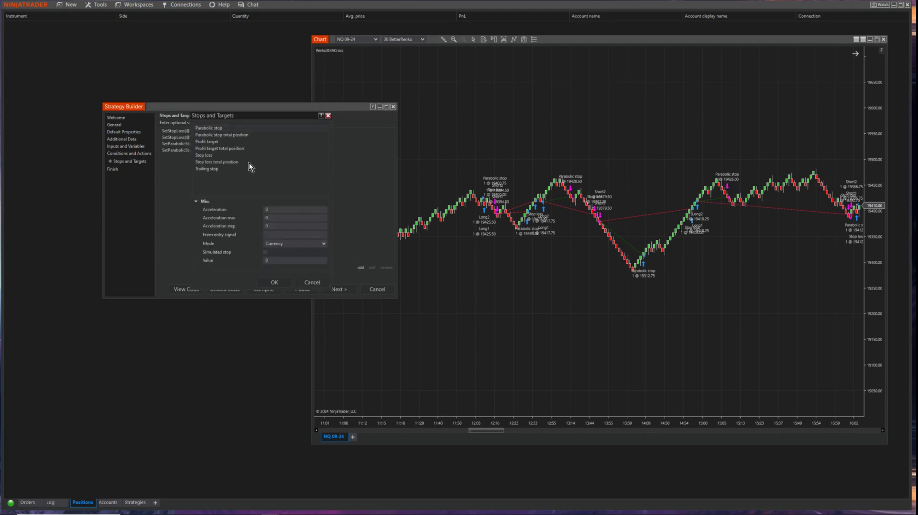
pyautogui.click(217, 143)
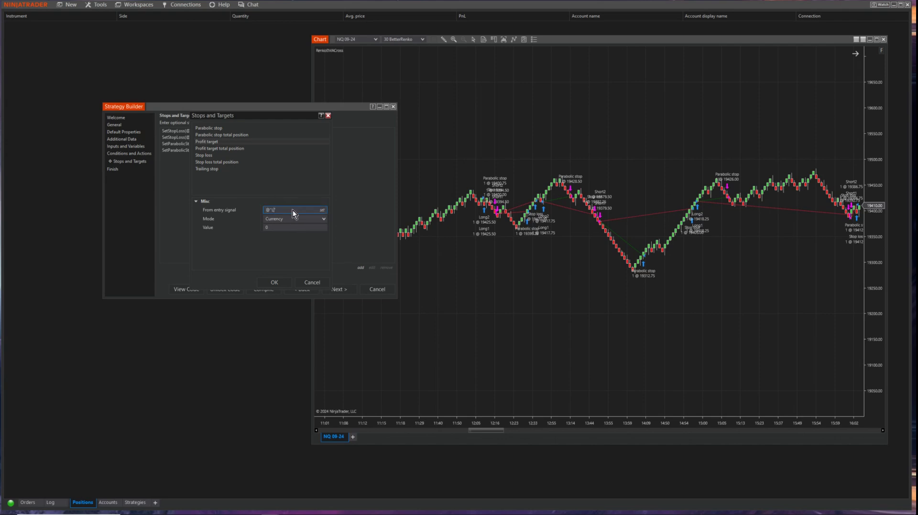
pyautogui.click(319, 220)
pyautogui.click(288, 248)
pyautogui.press('Tab')
pyautogui.write('200')
pyautogui.click(275, 282)
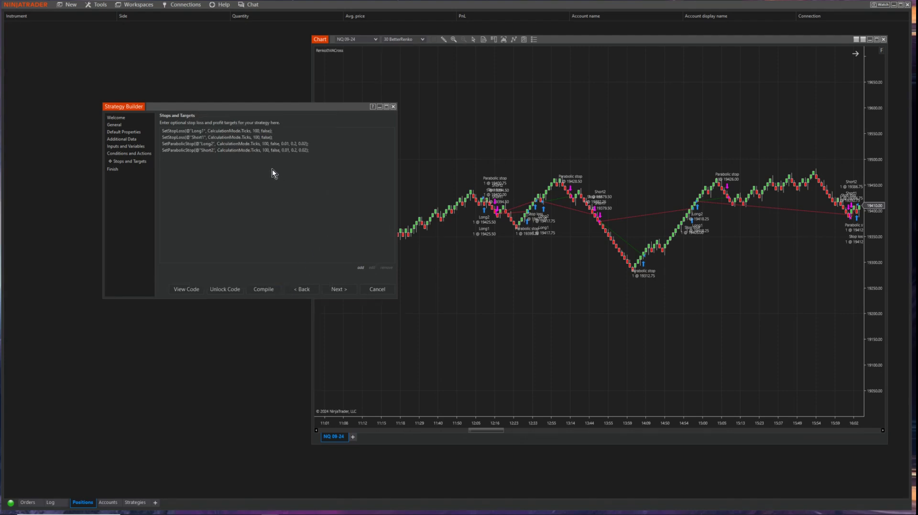
# - Add a profit target of 200 ticks for the Short1 entry signal
pyautogui.click(360, 268)
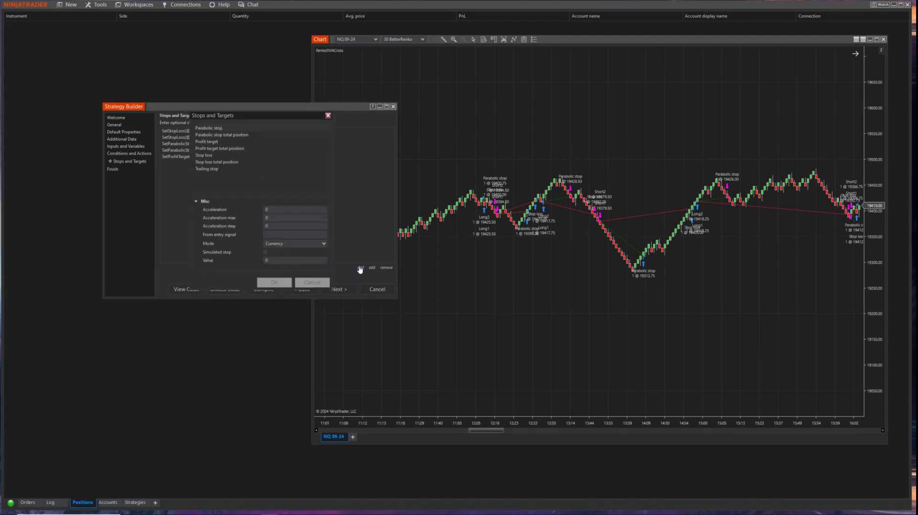
pyautogui.click(219, 140)
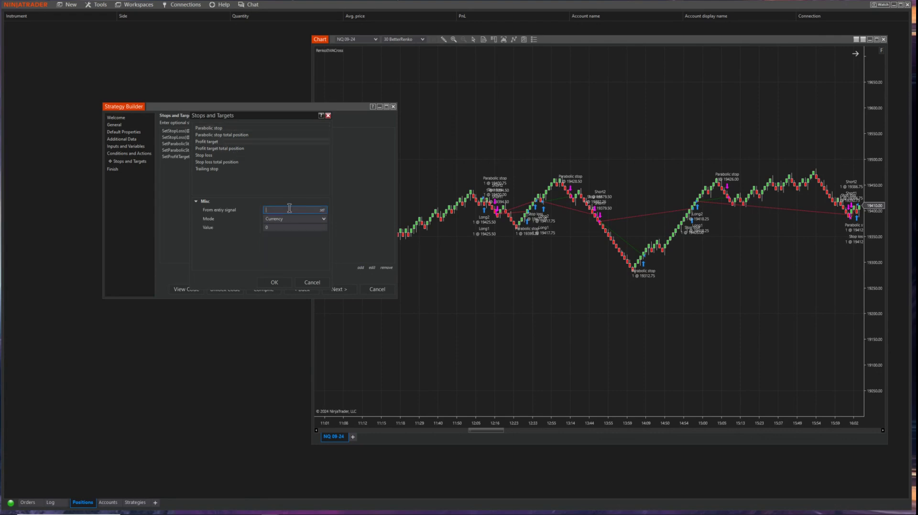
pyautogui.write('Short1')
pyautogui.click(293, 221)
pyautogui.click(288, 247)
pyautogui.click(289, 228)
pyautogui.write('200')
pyautogui.click(275, 283)
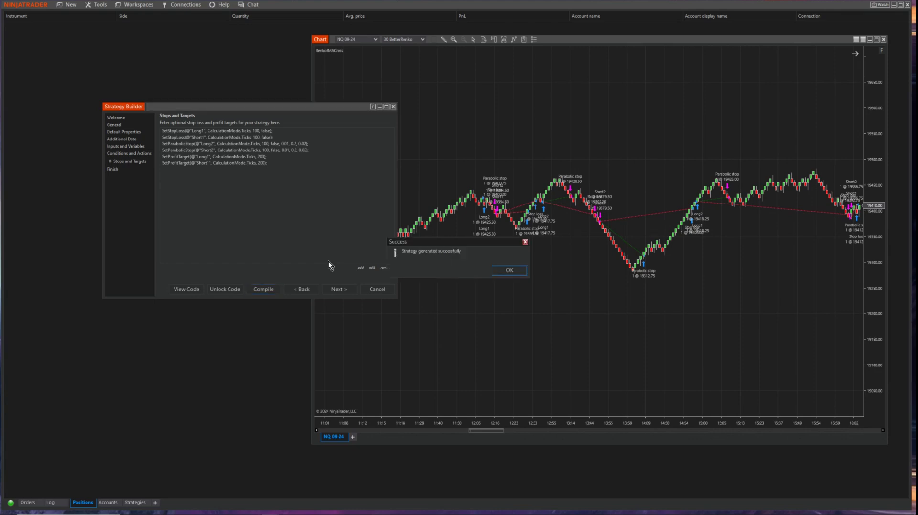
# - Compile the strategy with its profit targets, reload NinjaScript on the NQ 09-24 chart and check the trades
pyautogui.click(509, 271)
pyautogui.click(466, 303)
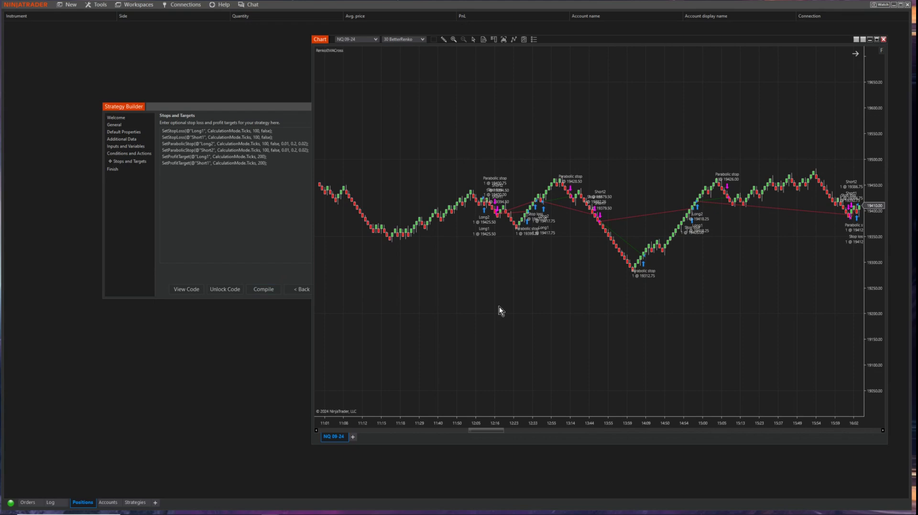
pyautogui.rightClick(500, 306)
pyautogui.click(548, 468)
pyautogui.click(613, 249)
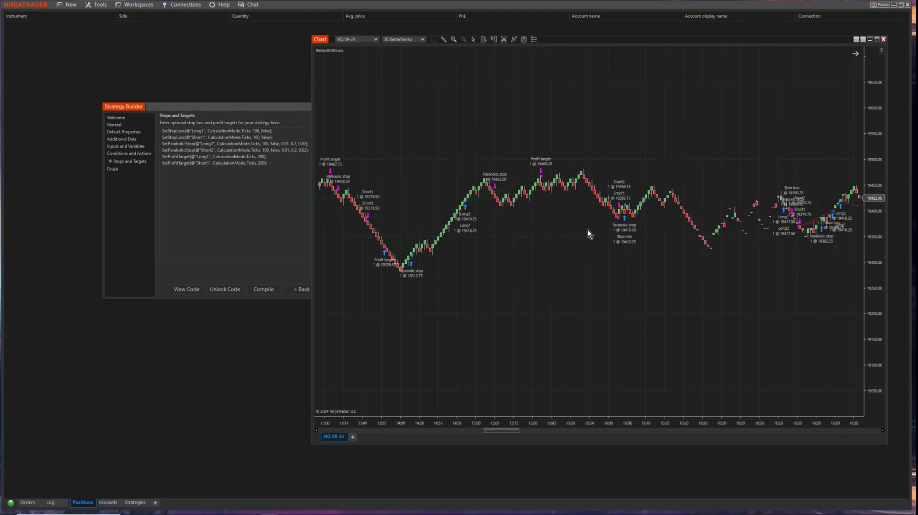
pyautogui.scroll(5, 664, 271)
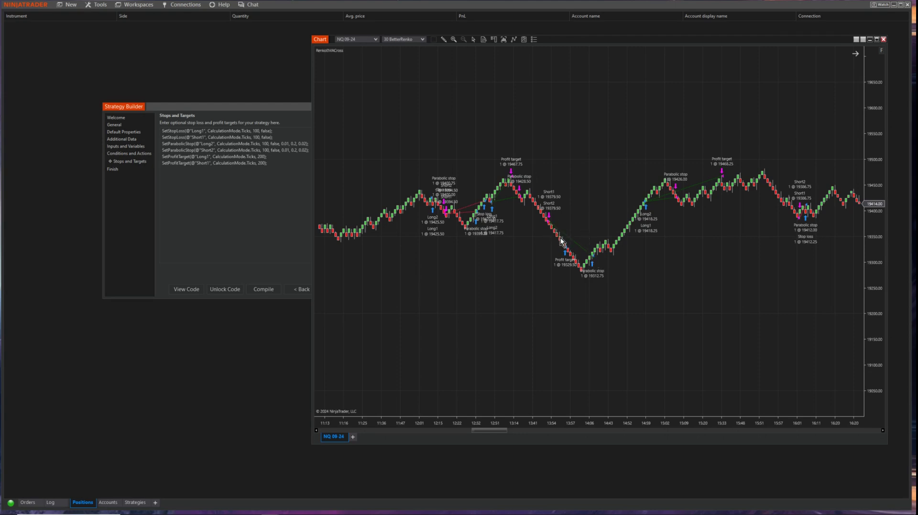
# - Open RenkoEMACross's combined real-time and historical performance report and place its window over the chart
pyautogui.rightClick(475, 282)
pyautogui.moveTo(528, 339)
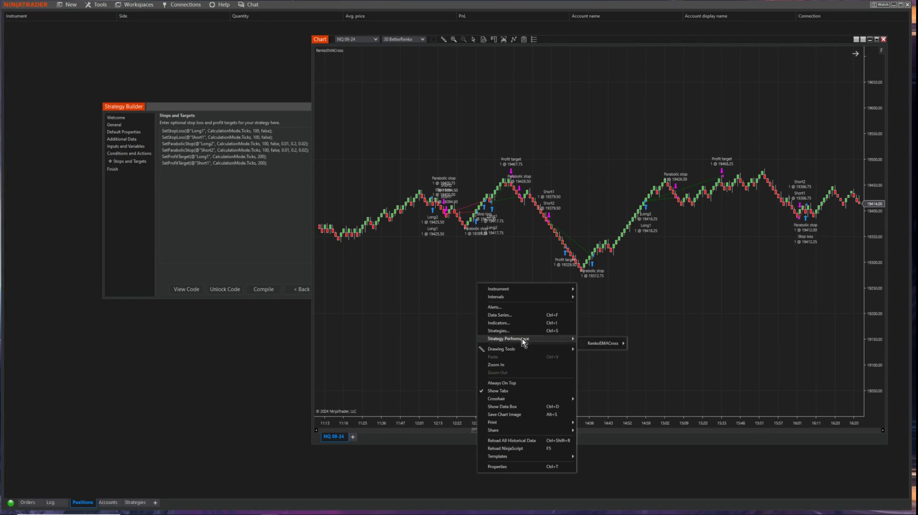
pyautogui.moveTo(600, 343)
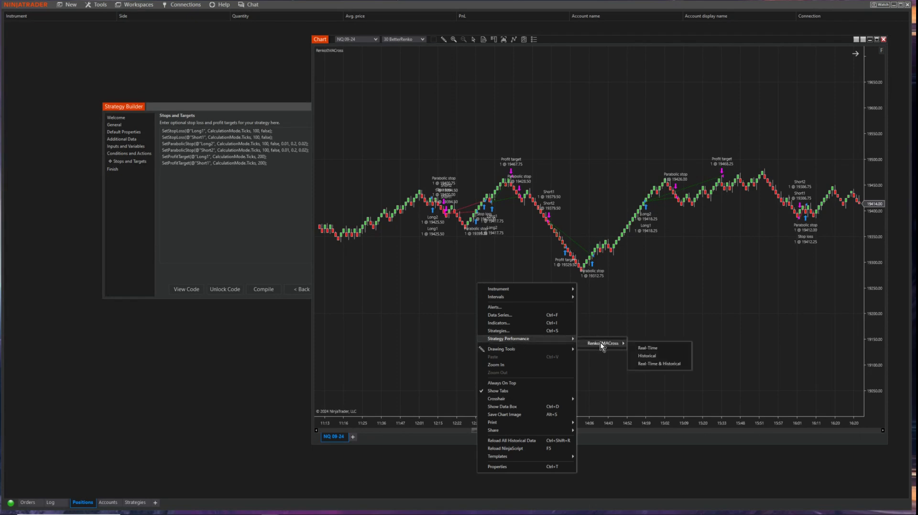
pyautogui.click(651, 363)
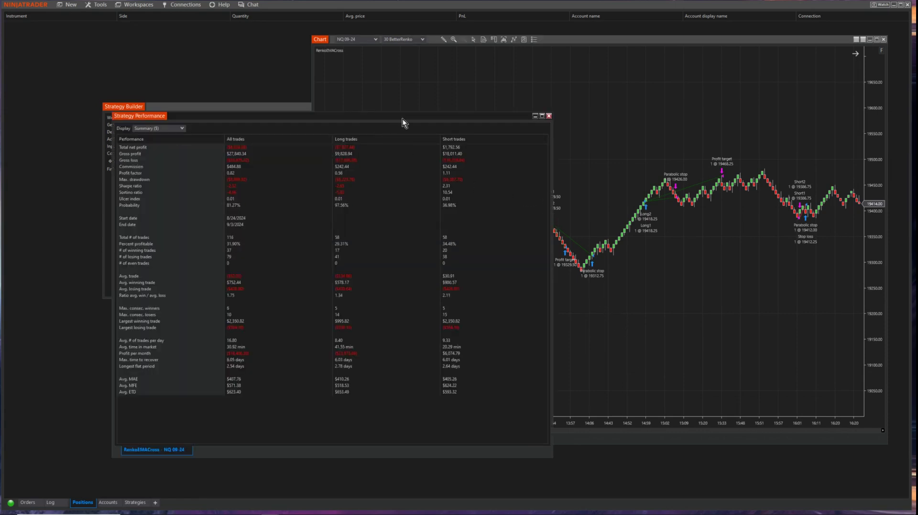
pyautogui.moveTo(403, 119); pyautogui.dragTo(660, 90)
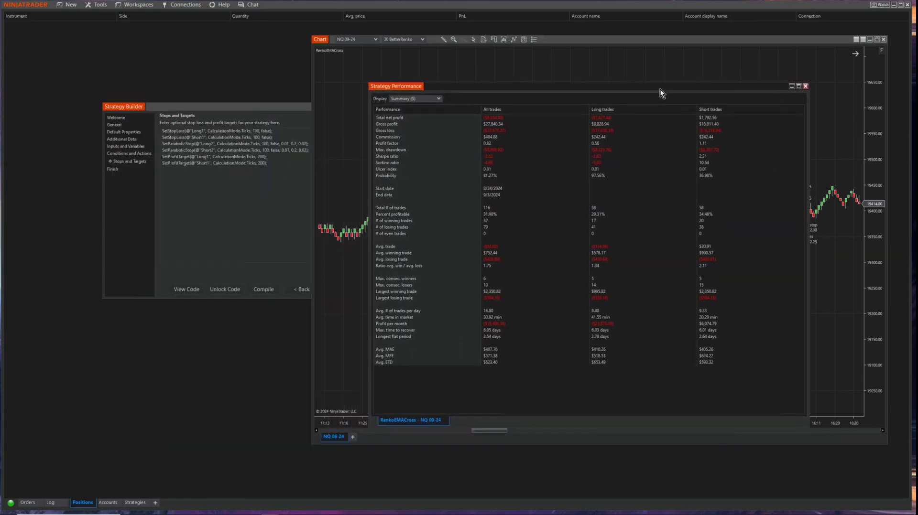
# - Examine the report's daily Analysis ($) view with its cumulative net profit graph, and return to Summary ($)
pyautogui.click(427, 99)
pyautogui.click(421, 115)
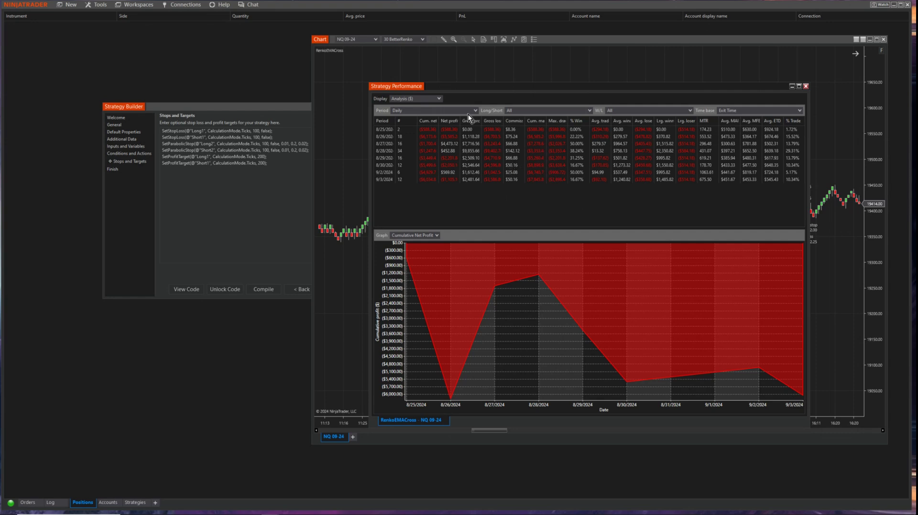
pyautogui.click(438, 99)
pyautogui.click(421, 106)
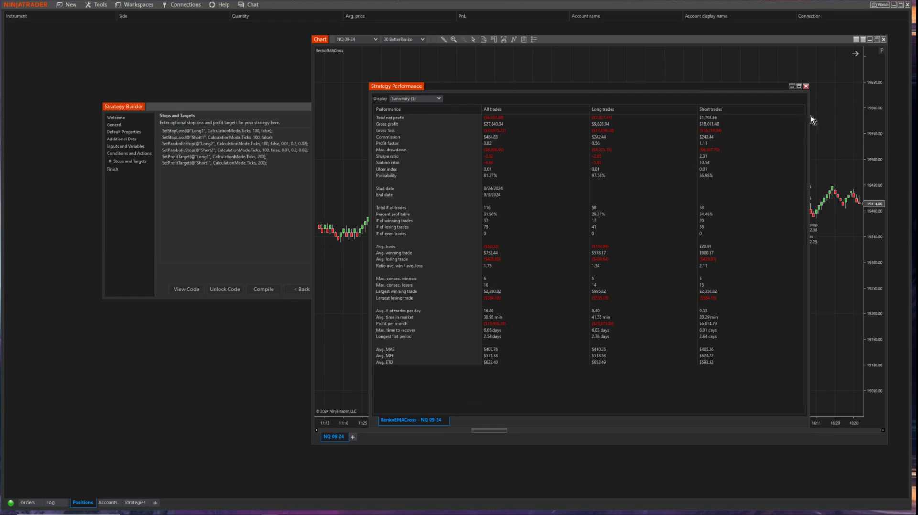
# - Close the performance report and examine the strategy's earlier trades on the NQ 09-24 chart
pyautogui.click(806, 86)
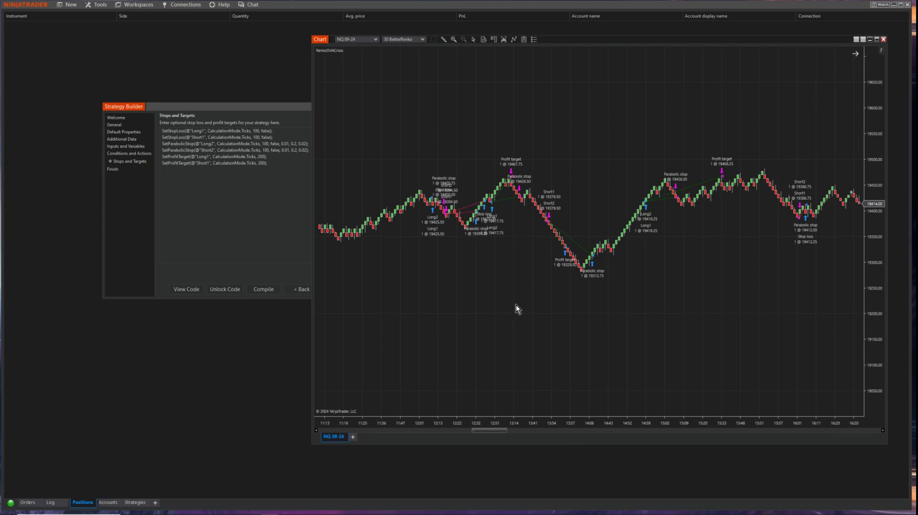
pyautogui.hscroll(-15, 466, 296)
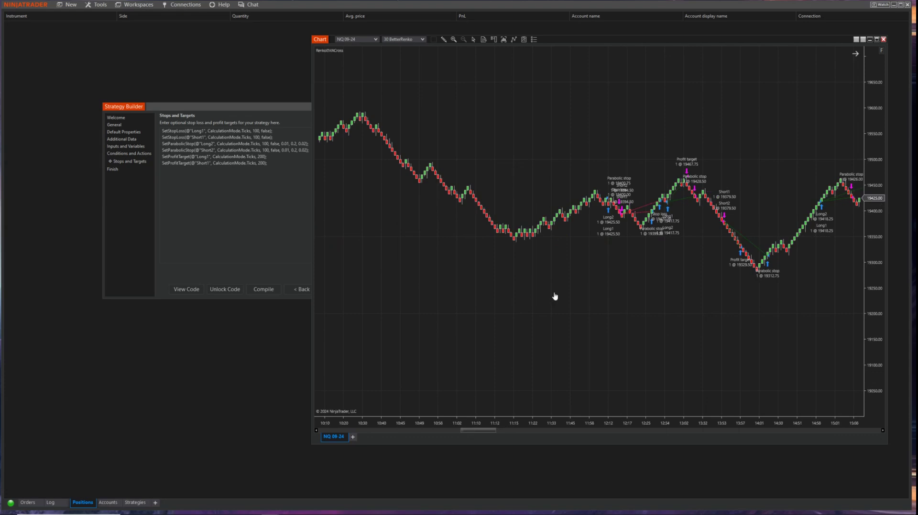
pyautogui.moveTo(568, 256); pyautogui.dragTo(710, 257)
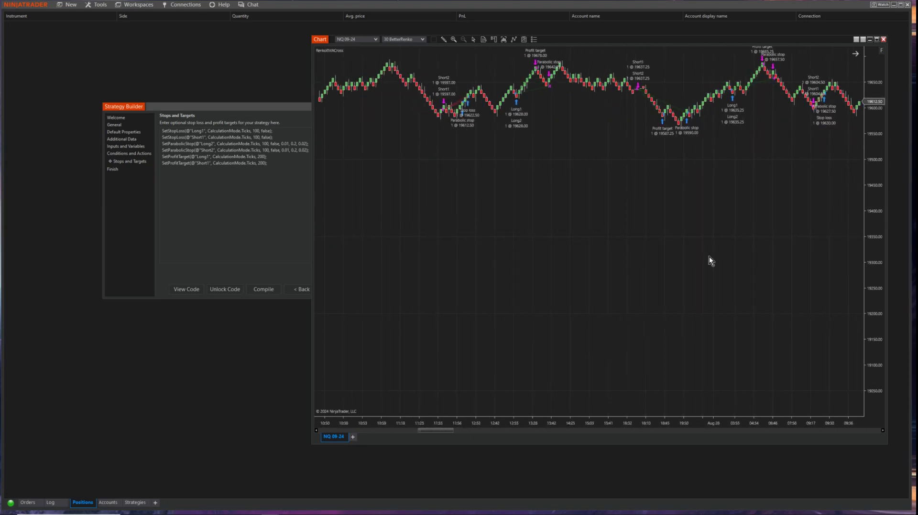
# - Add an EMA indicator with a period of 20 to the NQ 09-24 chart's configured indicators
pyautogui.rightClick(590, 239)
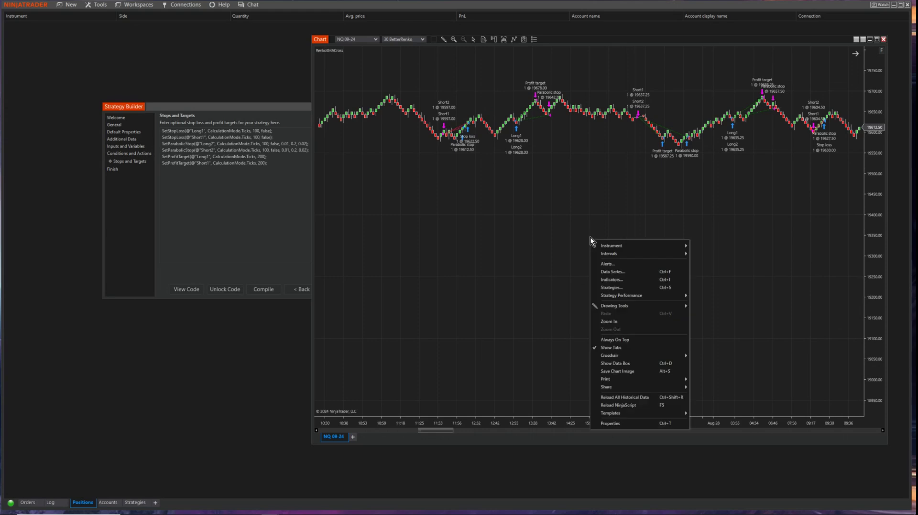
pyautogui.click(618, 281)
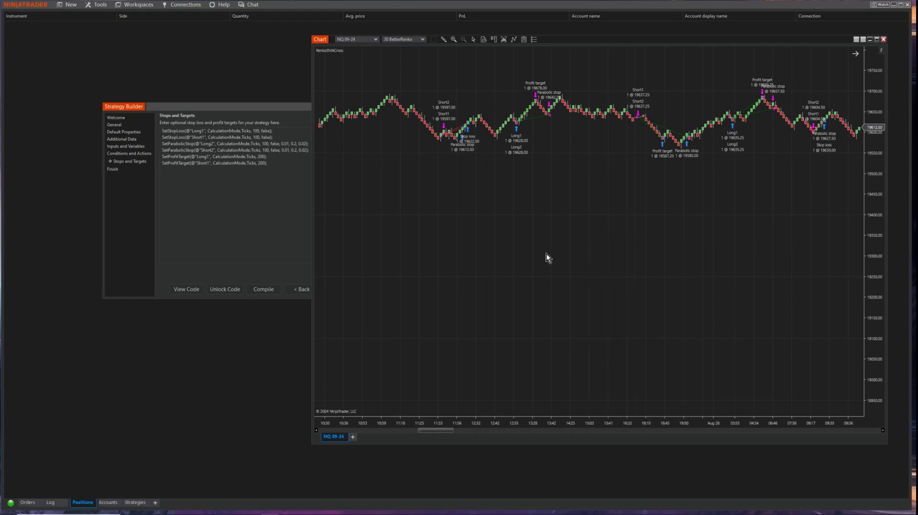
pyautogui.scroll(-10, 522, 247)
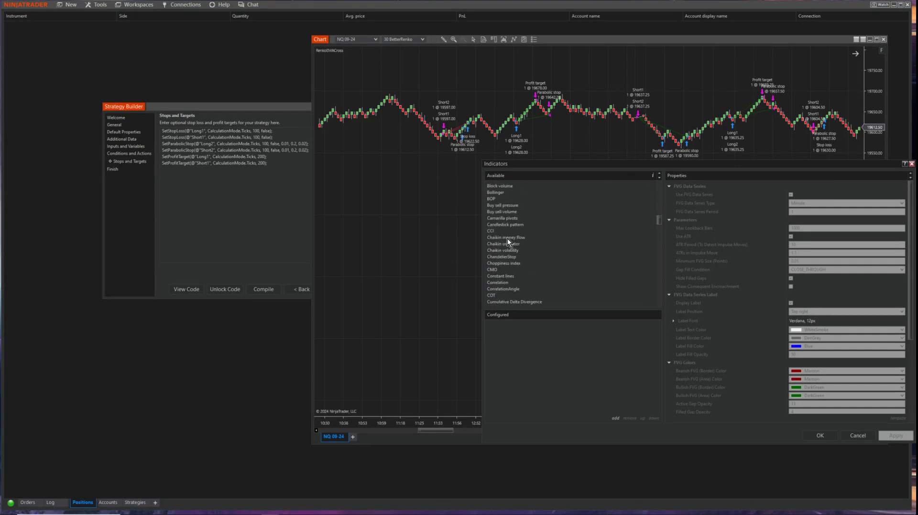
pyautogui.scroll(-8, 507, 238)
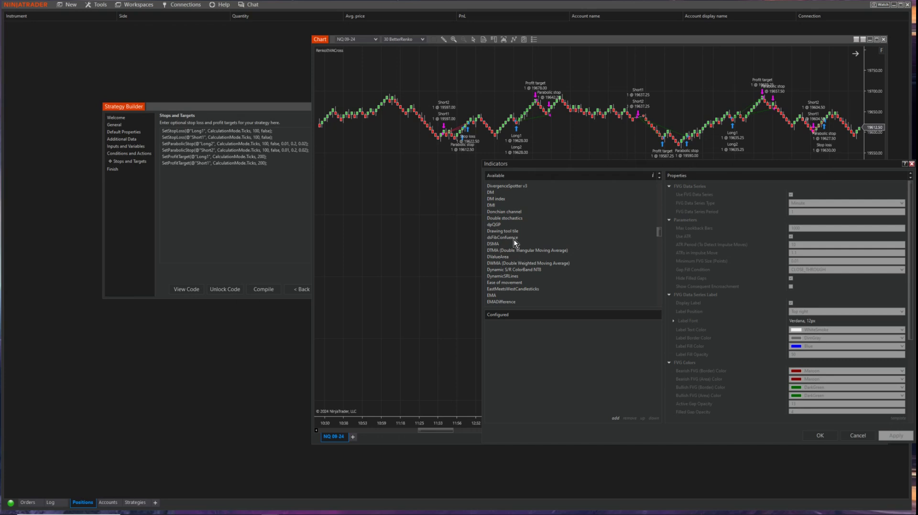
pyautogui.click(511, 296)
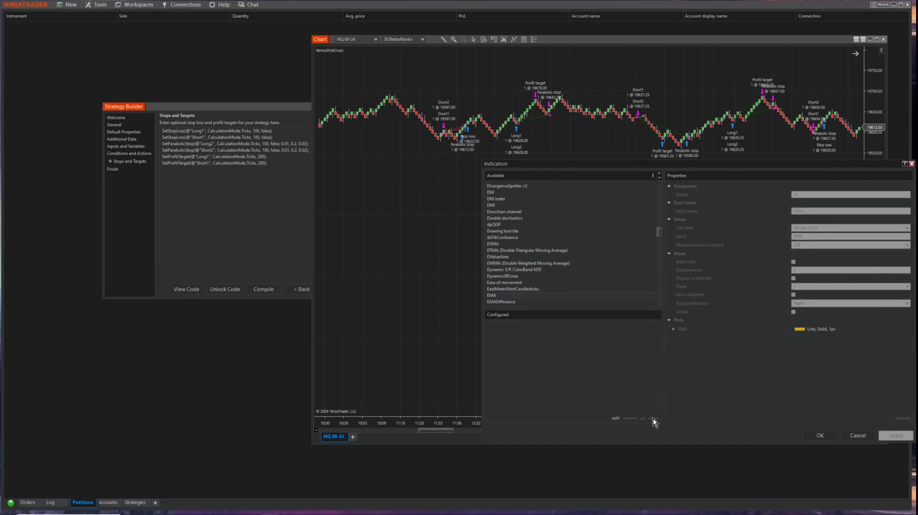
pyautogui.click(615, 419)
pyautogui.doubleClick(806, 196)
pyautogui.write('20')
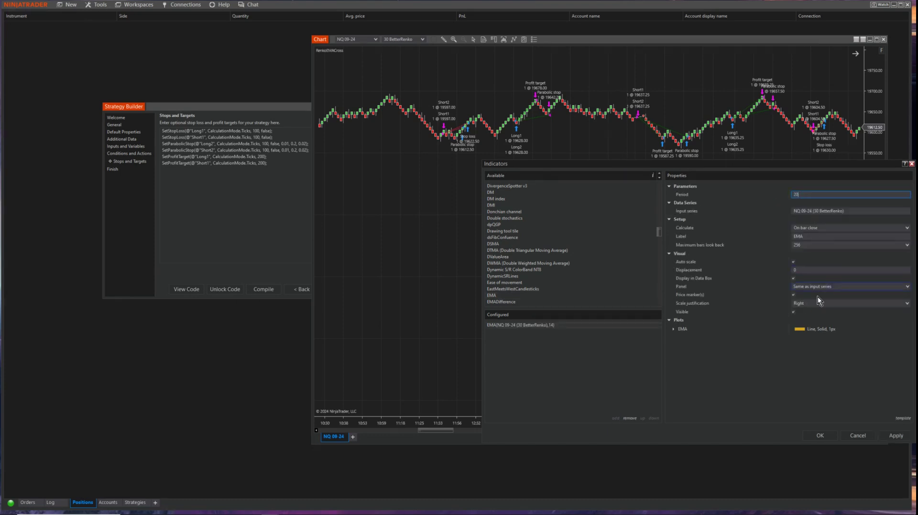
# - Set the plot color of the 20-period EMA to Lime
pyautogui.click(678, 330)
pyautogui.click(673, 330)
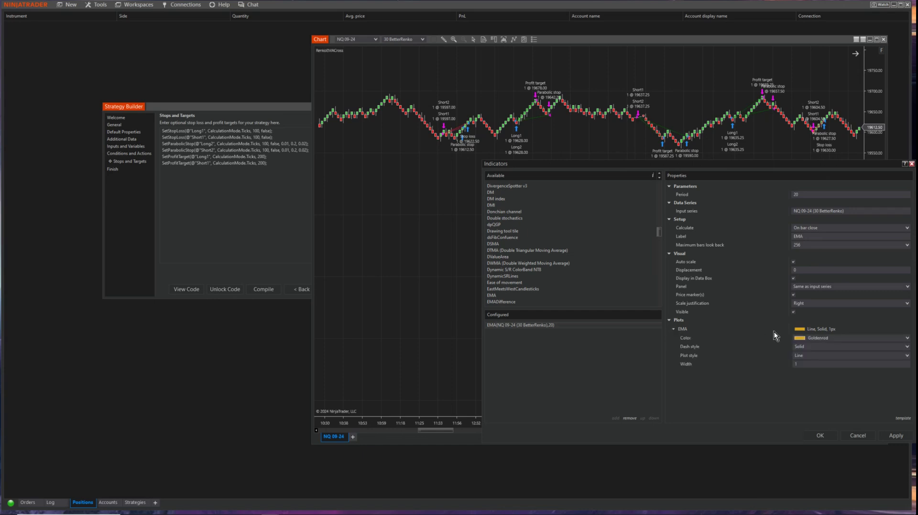
pyautogui.click(853, 336)
pyautogui.click(818, 11)
pyautogui.write('lime')
# - Add a second EMA indicator to the chart and set its period to 50
pyautogui.doubleClick(505, 296)
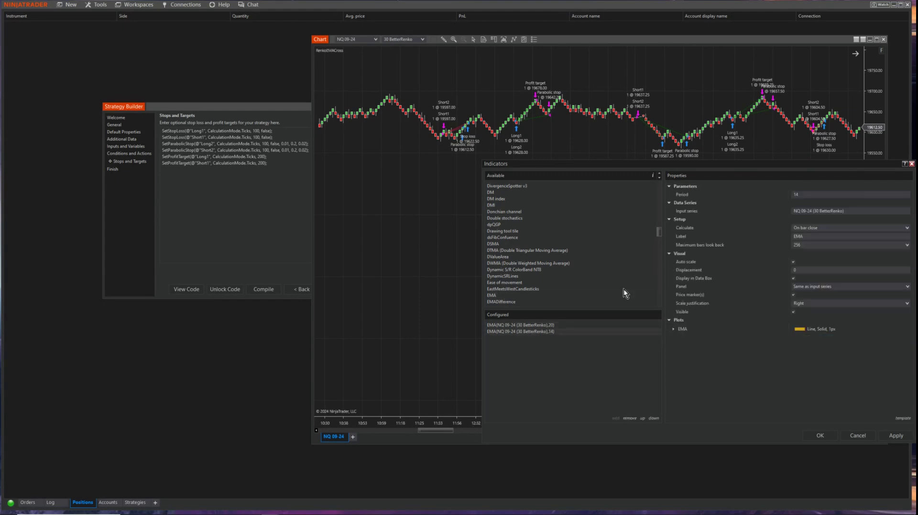
pyautogui.doubleClick(813, 194)
pyautogui.write('50')
# - Set the plot color of the 50-period EMA to Red and apply both indicators to the chart
pyautogui.click(805, 334)
pyautogui.click(675, 330)
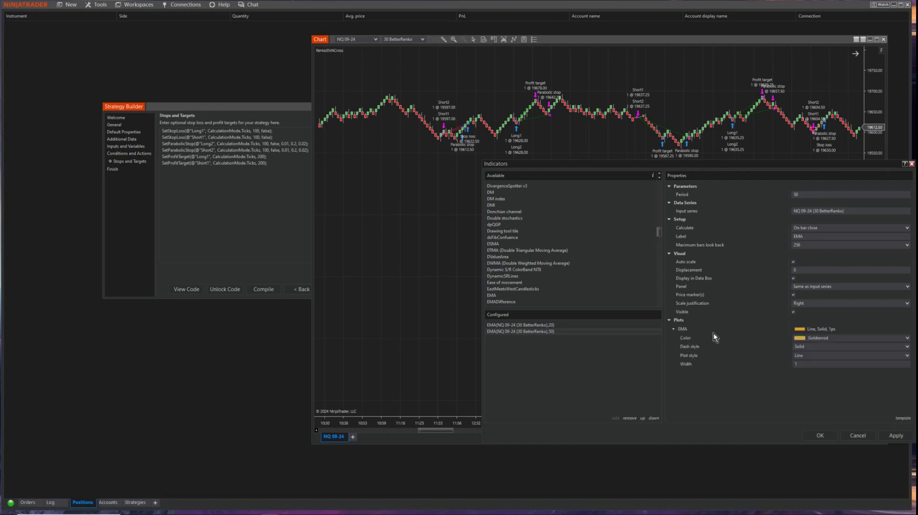
pyautogui.click(908, 339)
pyautogui.click(810, 12)
pyautogui.click(882, 437)
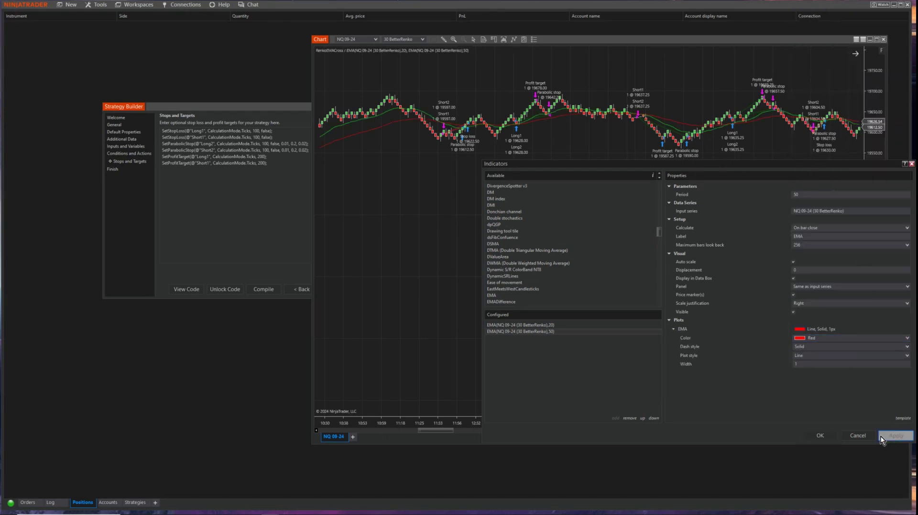
pyautogui.click(822, 436)
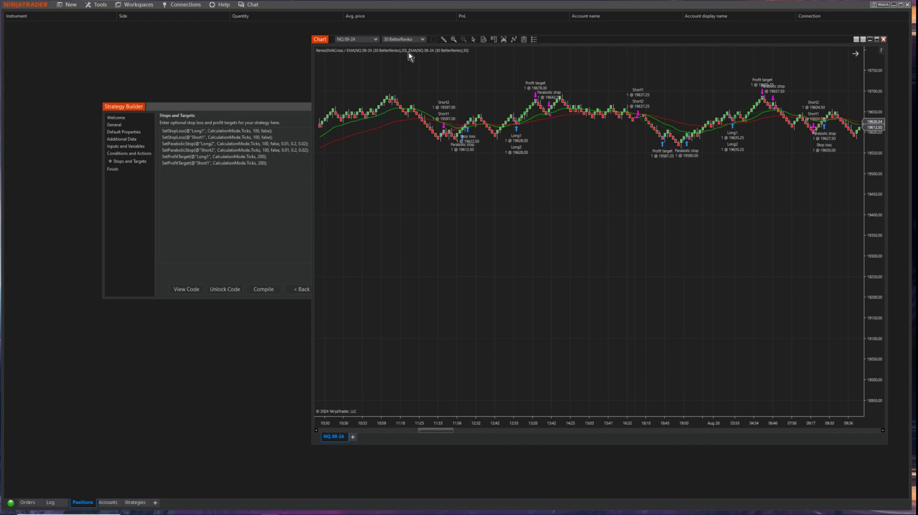
# - Switch the chart to 60 BetterRenko bars, open RenkoEMACross's performance report and place its window over the chart
pyautogui.click(423, 39)
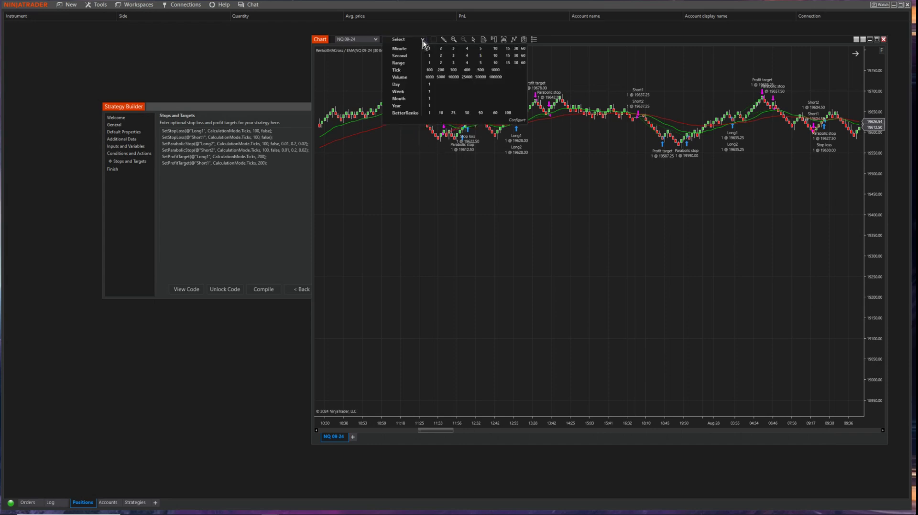
pyautogui.click(495, 114)
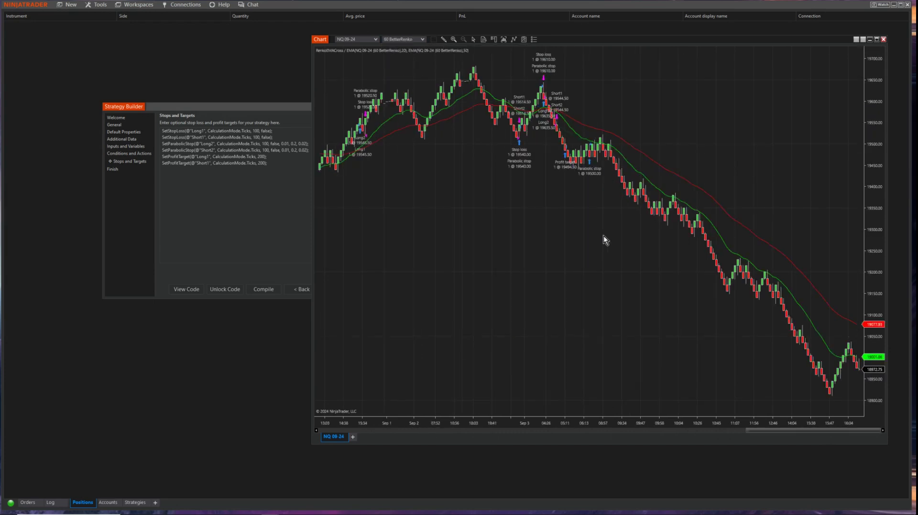
pyautogui.rightClick(585, 270)
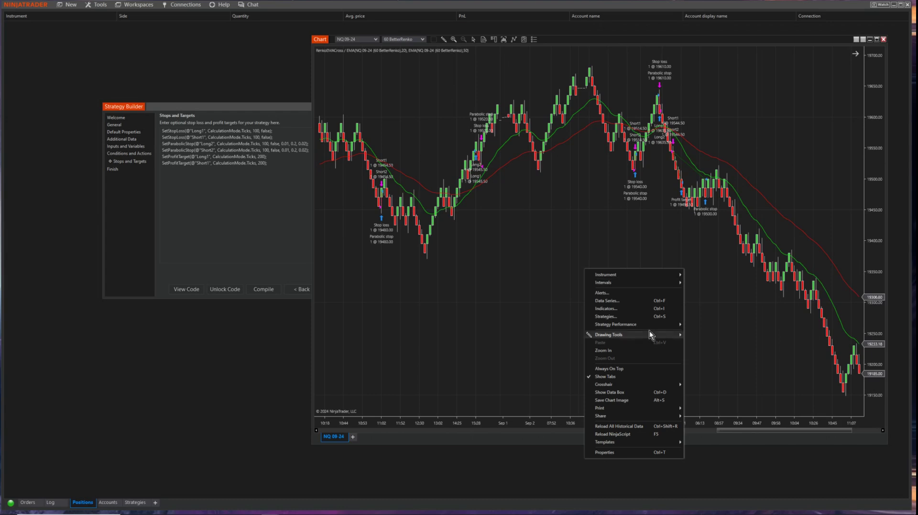
pyautogui.moveTo(654, 326)
pyautogui.moveTo(713, 329)
pyautogui.click(767, 351)
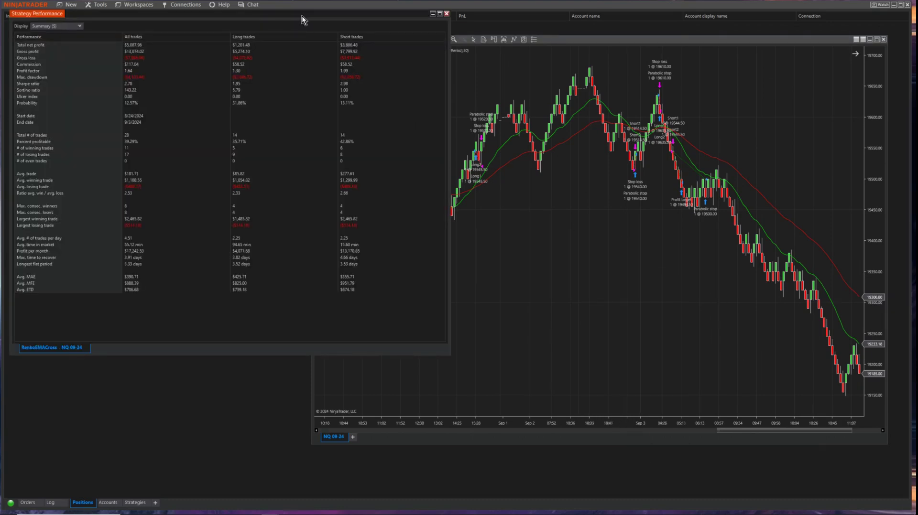
pyautogui.moveTo(302, 15); pyautogui.dragTo(657, 91)
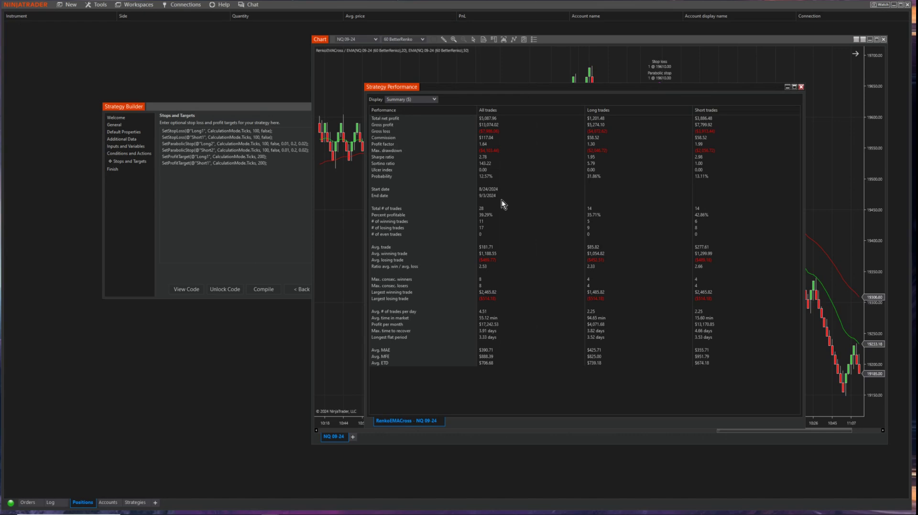
# - Examine the report's daily Analysis ($) view with its cumulative net profit graph, then close the report
pyautogui.click(419, 100)
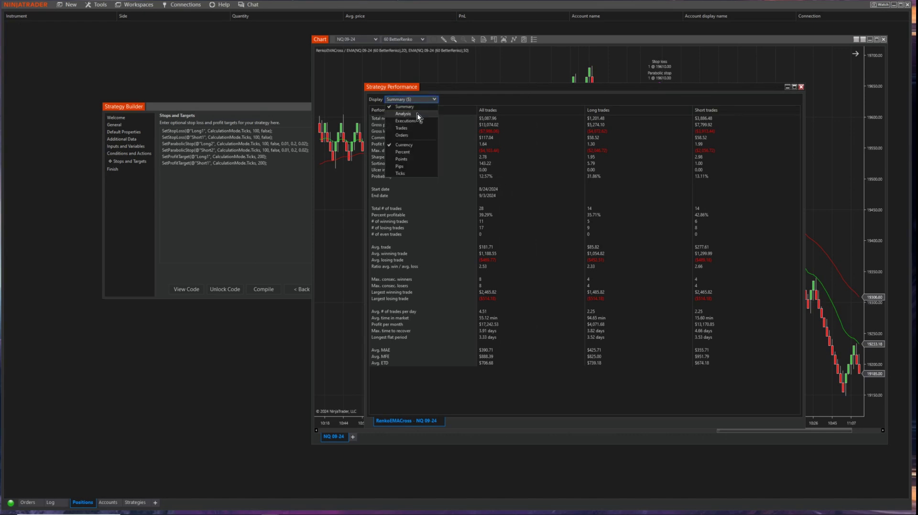
pyautogui.click(416, 115)
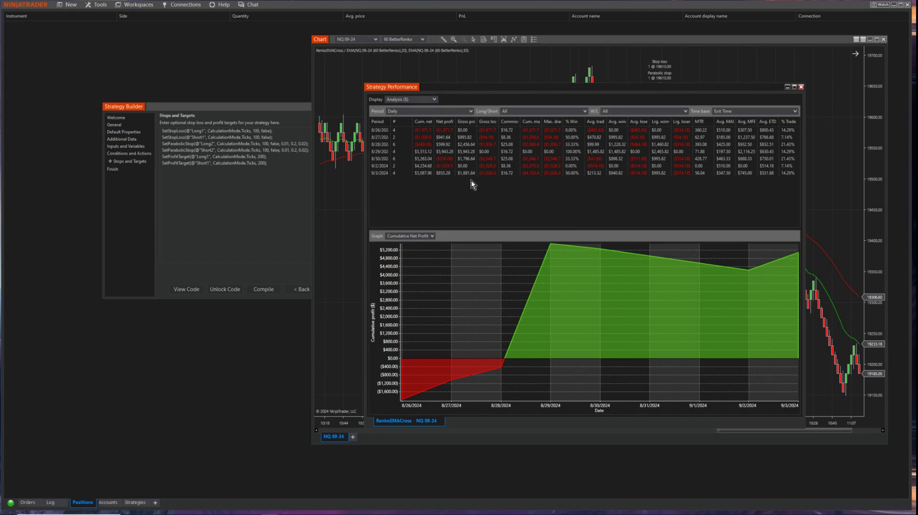
pyautogui.click(450, 152)
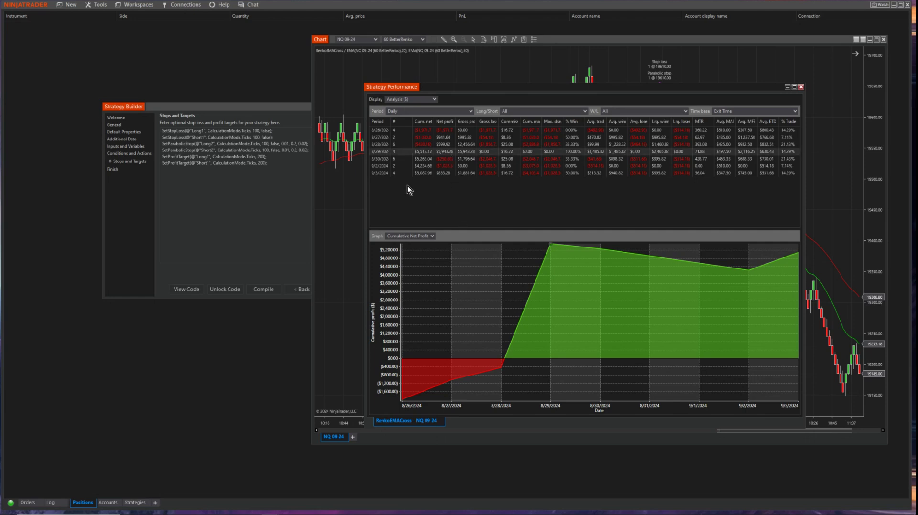
pyautogui.click(800, 87)
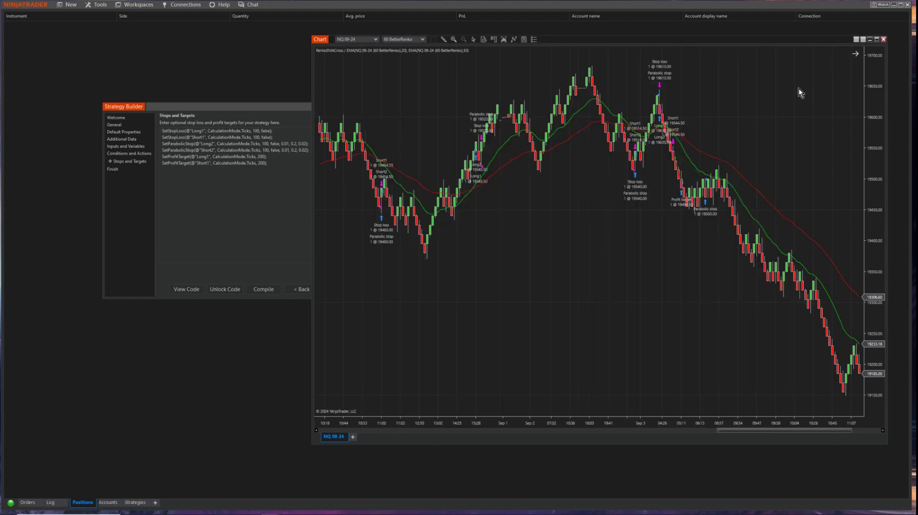
# - Examine the 60 BetterRenko chart's trades against the two EMA lines, from late August to the latest bars
pyautogui.keyDown('ctrl'); pyautogui.moveTo(509, 338); pyautogui.dragTo(667, 312); pyautogui.keyUp('ctrl')
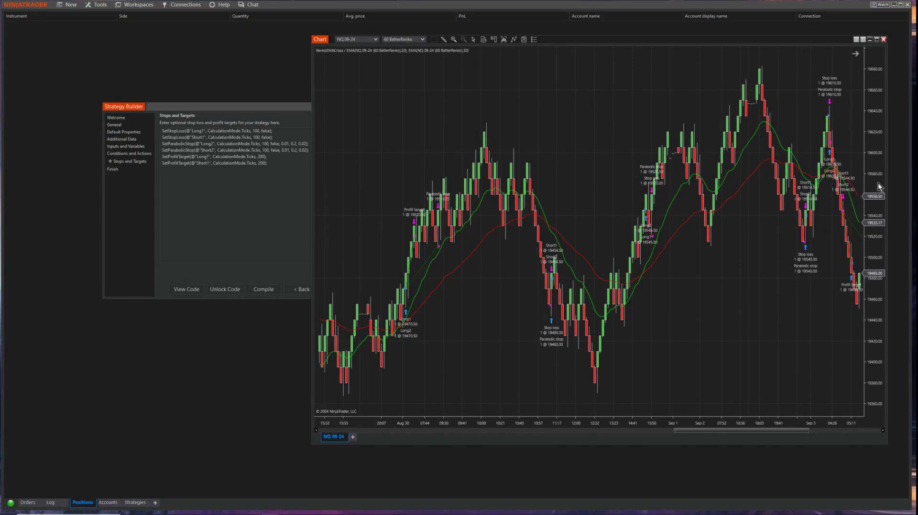
pyautogui.moveTo(878, 183); pyautogui.dragTo(876, 302)
pyautogui.moveTo(552, 421); pyautogui.dragTo(616, 402)
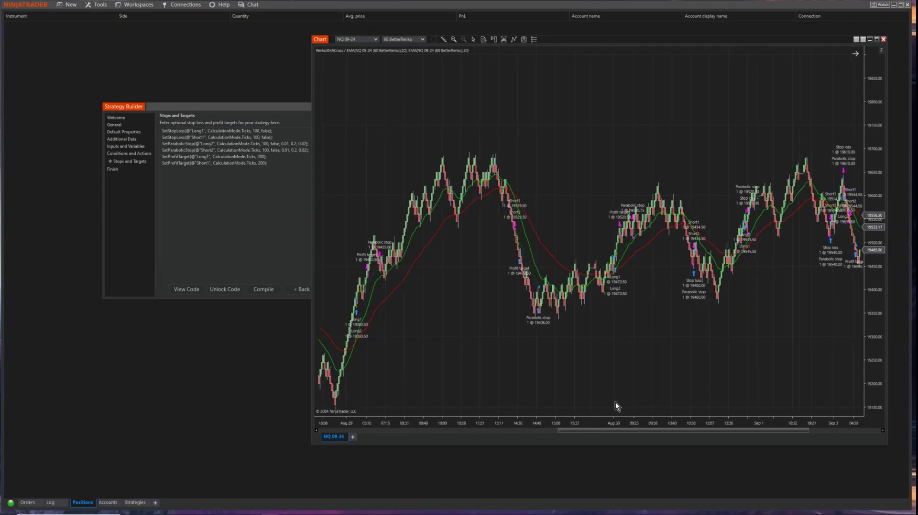
pyautogui.moveTo(501, 389); pyautogui.dragTo(797, 356)
pyautogui.moveTo(776, 420); pyautogui.dragTo(698, 354)
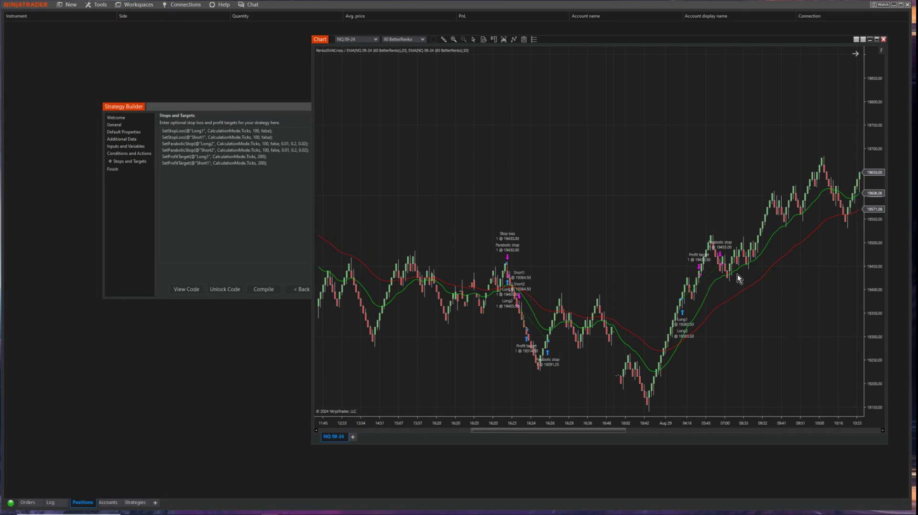
pyautogui.moveTo(780, 310); pyautogui.dragTo(473, 339)
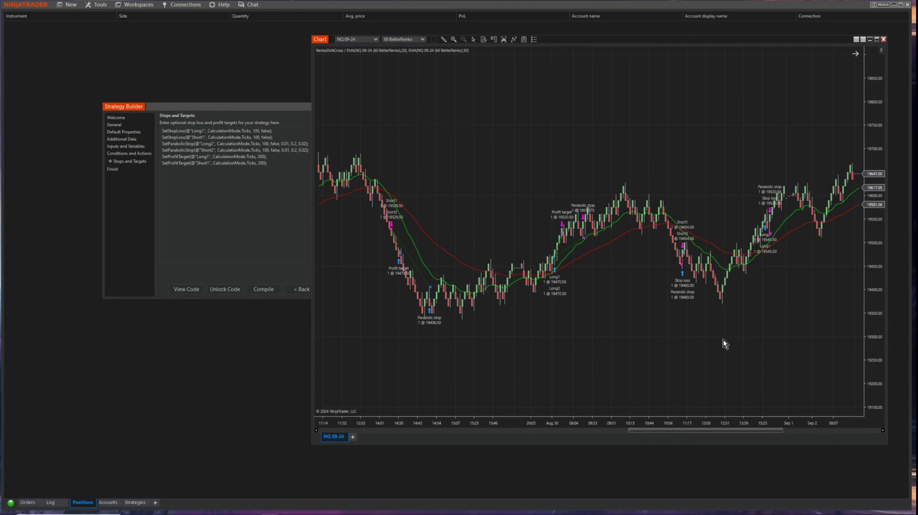
pyautogui.moveTo(787, 337); pyautogui.dragTo(640, 327)
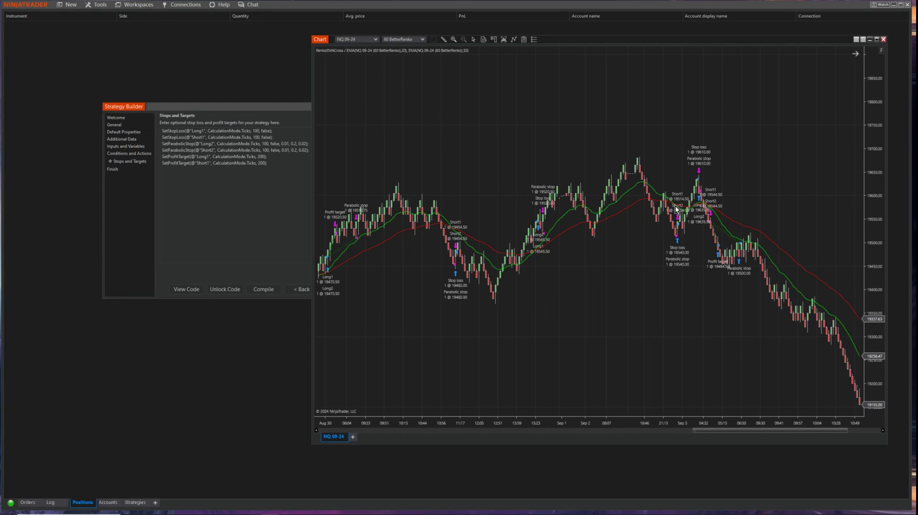
pyautogui.moveTo(722, 344); pyautogui.dragTo(595, 328)
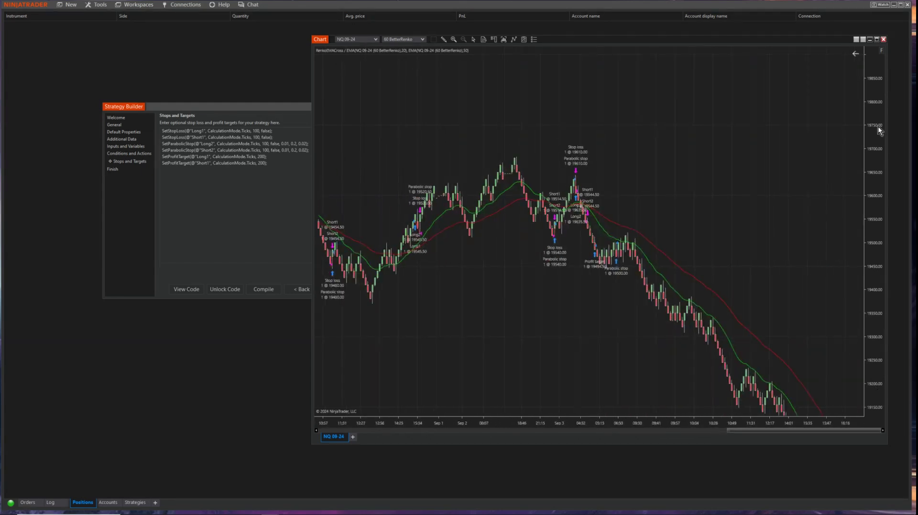
pyautogui.moveTo(825, 305); pyautogui.dragTo(645, 311)
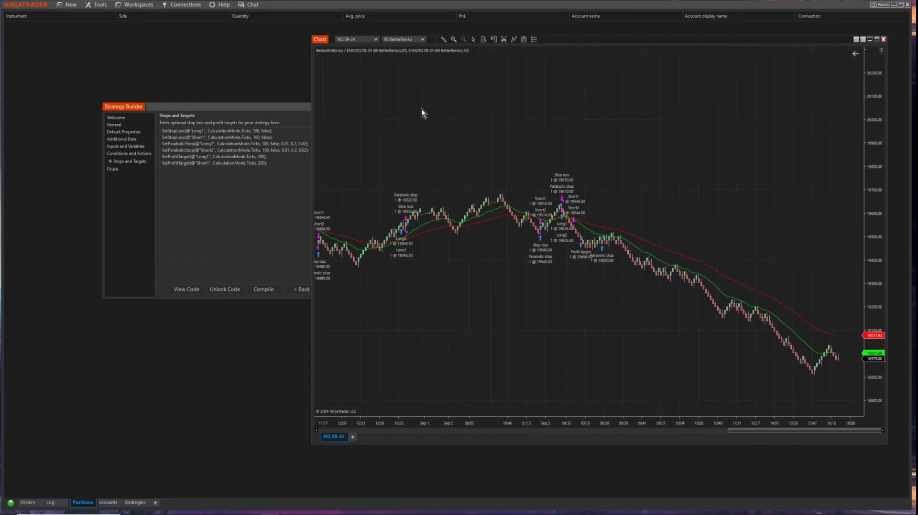
# - Switch the chart to 100 BetterRenko bars, check the strategy's performance summary for them and close the report
pyautogui.click(422, 41)
pyautogui.click(509, 113)
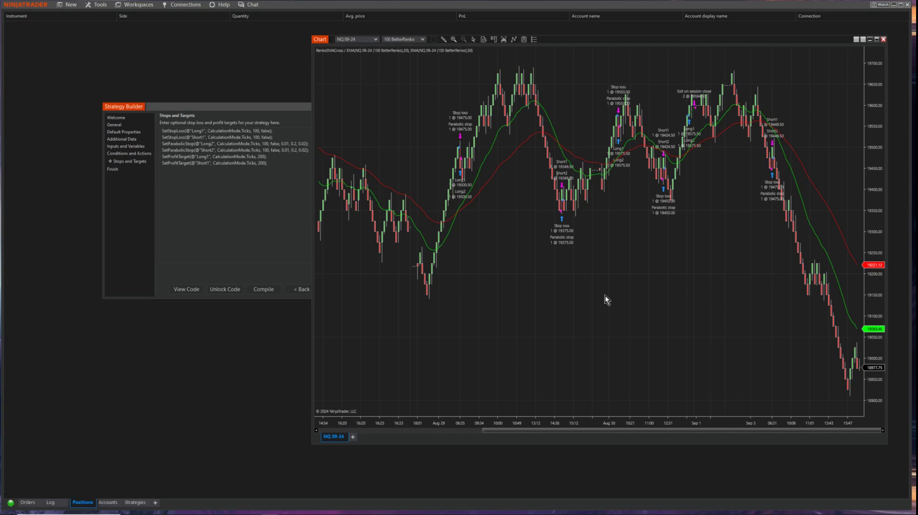
pyautogui.rightClick(544, 296)
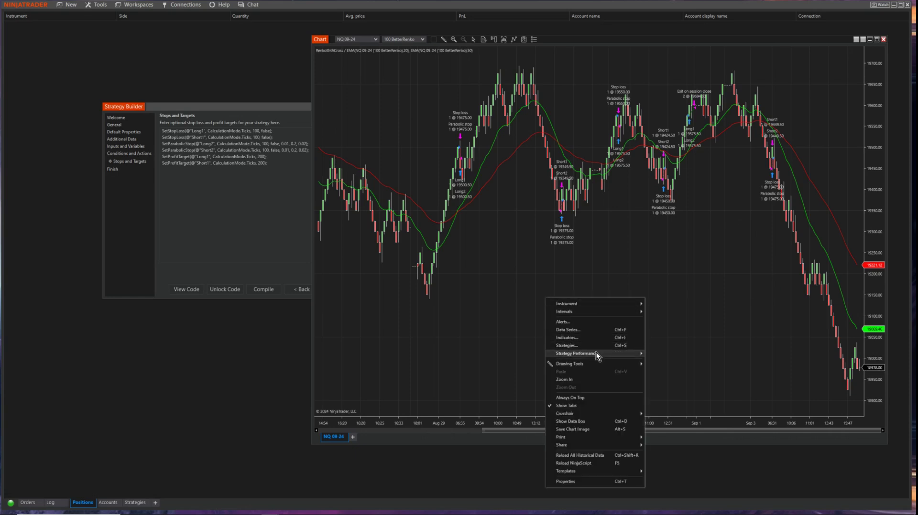
pyautogui.moveTo(596, 353)
pyautogui.moveTo(661, 360)
pyautogui.click(723, 376)
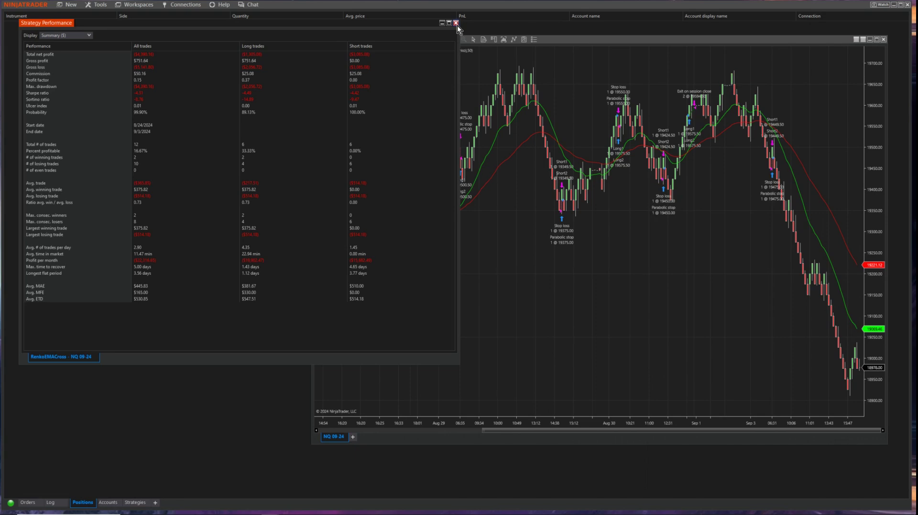
pyautogui.click(456, 22)
# - Switch the NQ 09-24 chart's interval to 25 BetterRenko
pyautogui.moveTo(422, 40)
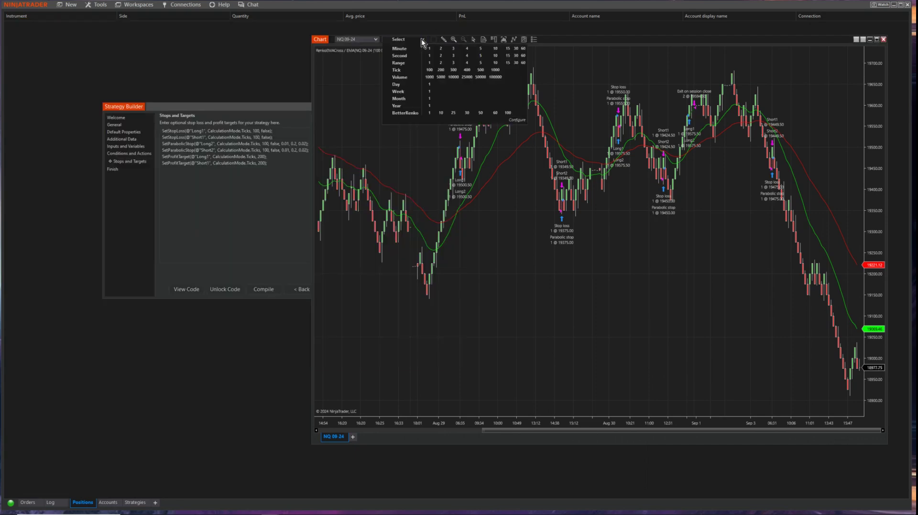
pyautogui.click(453, 113)
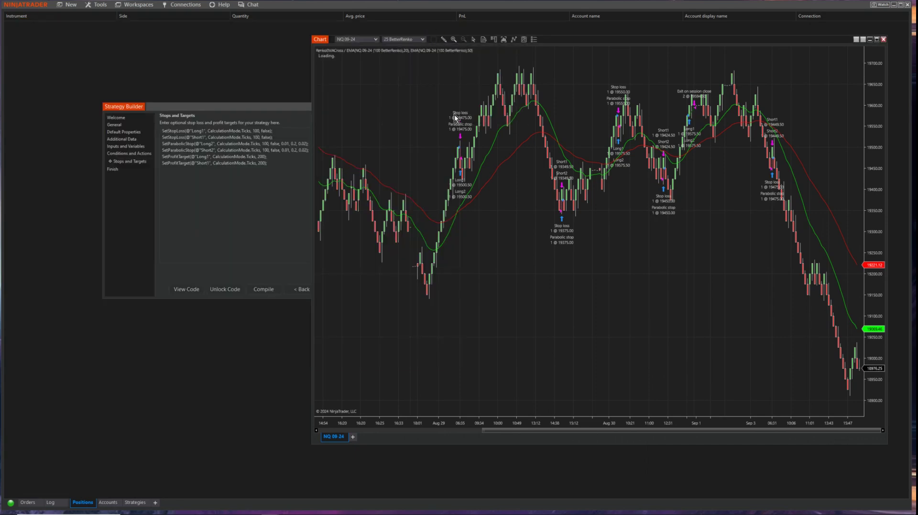
# - Check the RenkoEMACross performance summary for the 25 BetterRenko chart and close the report
pyautogui.rightClick(469, 291)
pyautogui.click(652, 368)
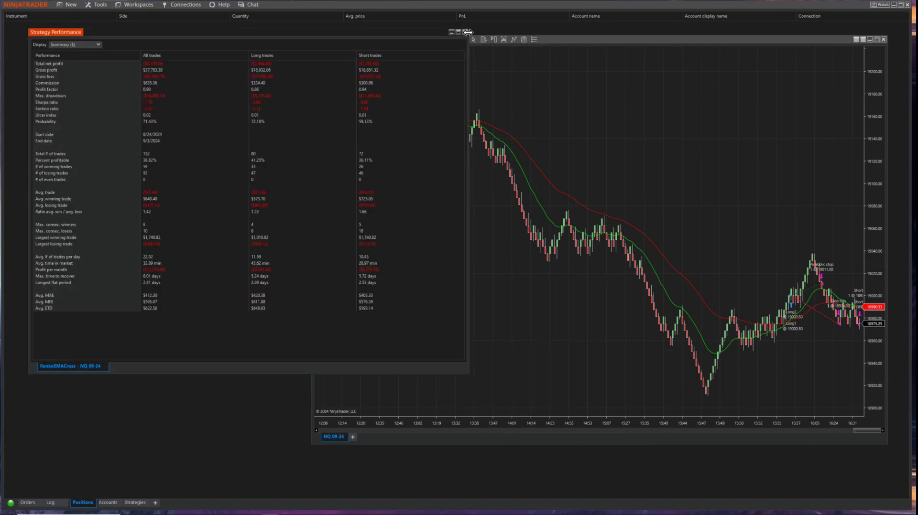
pyautogui.click(464, 32)
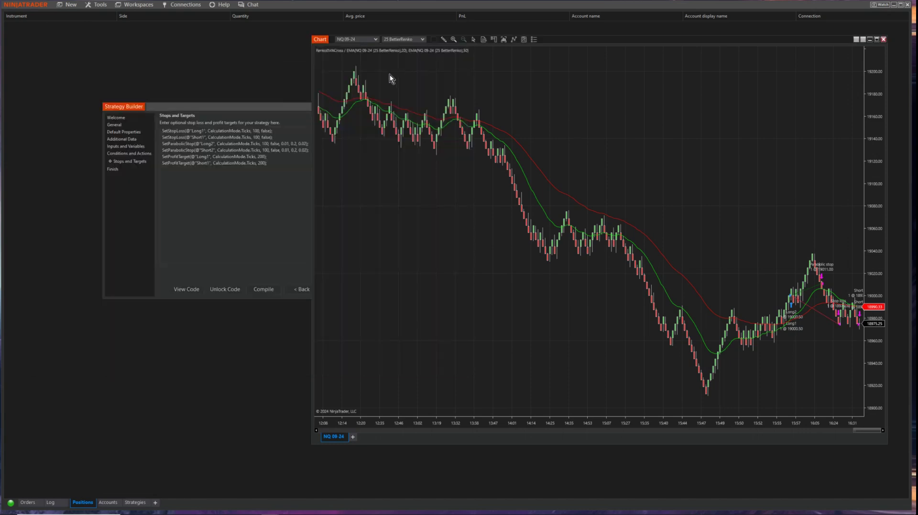
# - Switch the chart to 50 BetterRenko bars, check the strategy's real-time and historical performance summary for them and close the report
pyautogui.click(423, 42)
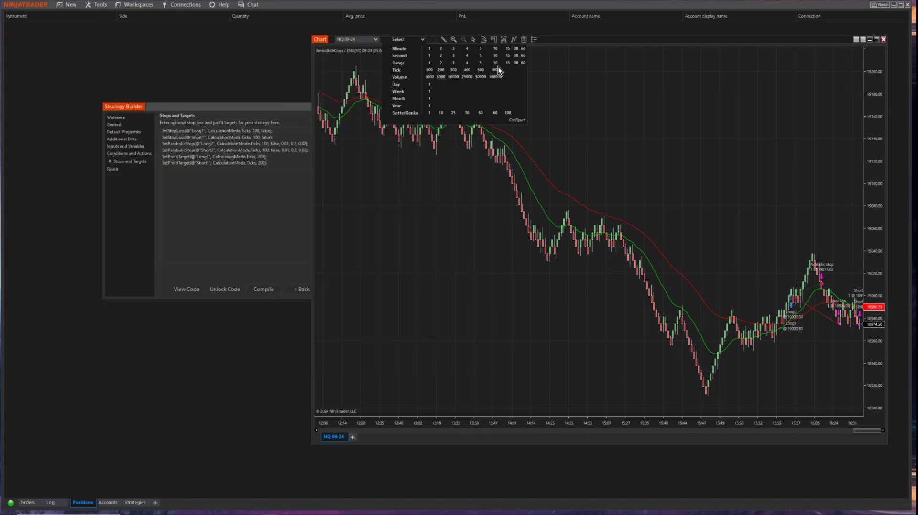
pyautogui.click(480, 114)
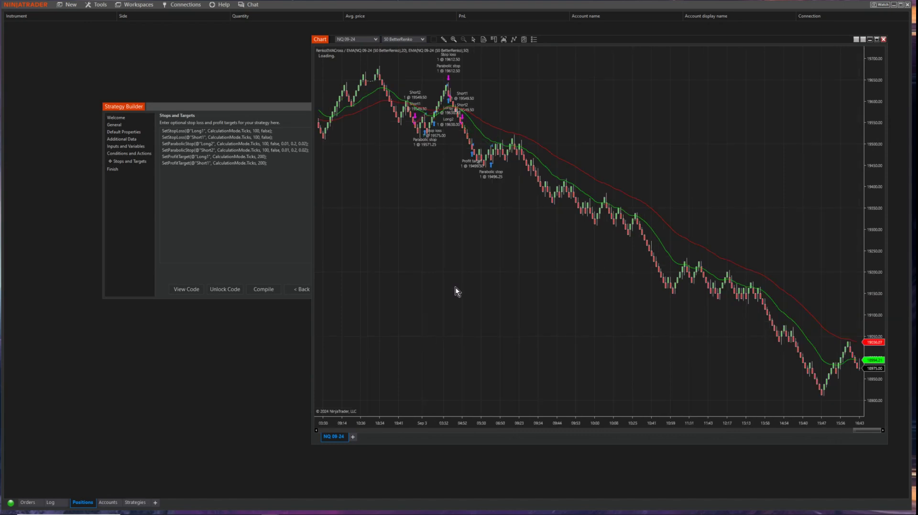
pyautogui.rightClick(497, 271)
pyautogui.moveTo(541, 328)
pyautogui.moveTo(621, 329)
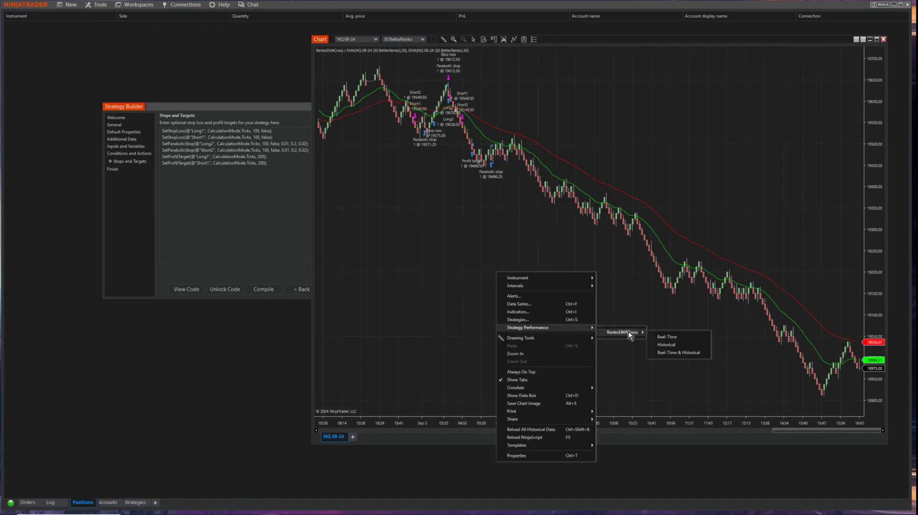
pyautogui.click(686, 352)
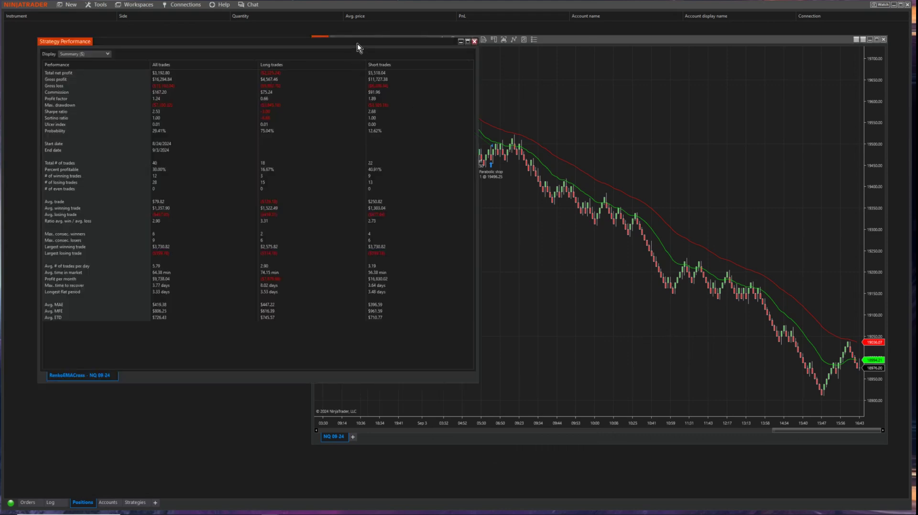
pyautogui.moveTo(357, 44); pyautogui.dragTo(575, 81)
pyautogui.click(695, 80)
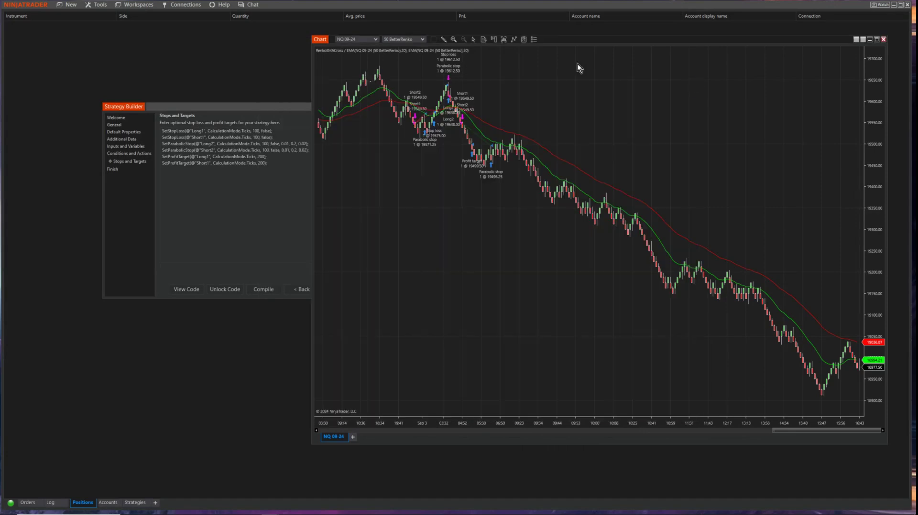
# - Set the NQ 09-24 chart's interval back to 60 BetterRenko
pyautogui.click(422, 39)
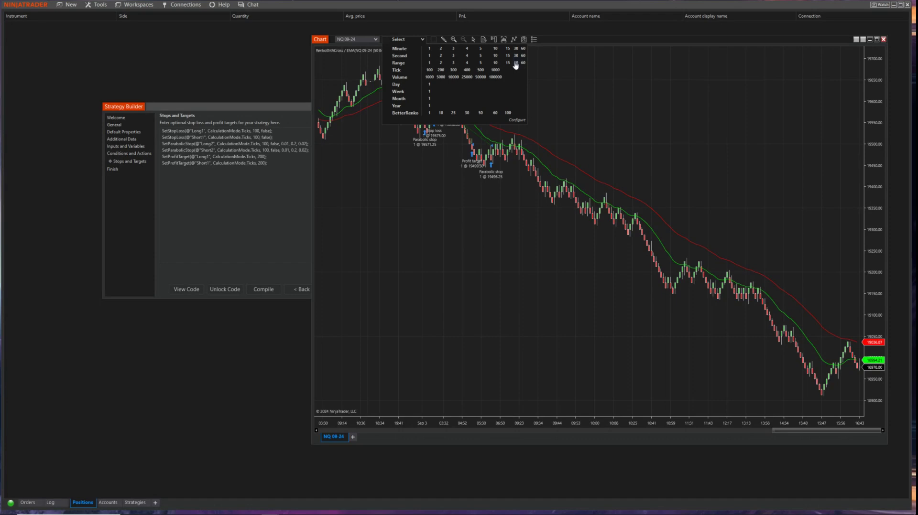
pyautogui.click(494, 119)
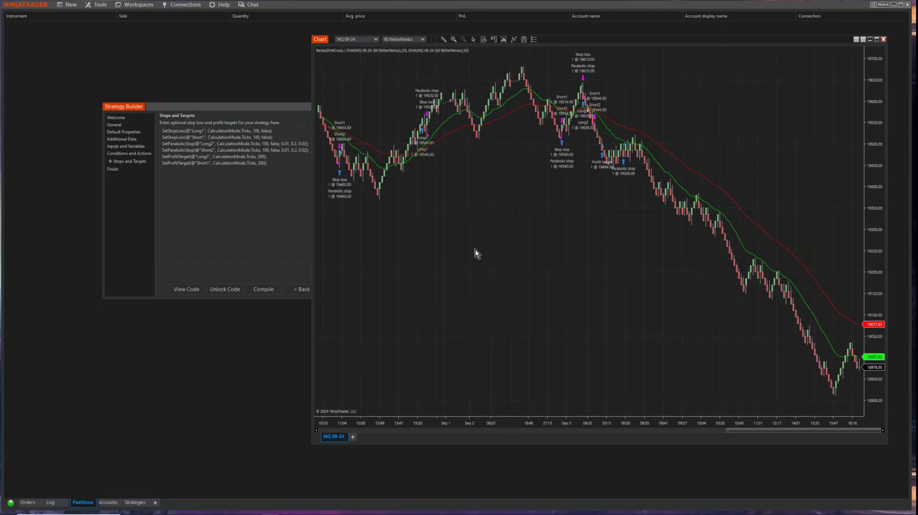
# - Add a new input parameter named ProfitTarget1 to the strategy's inputs in the Strategy Builder
pyautogui.click(263, 240)
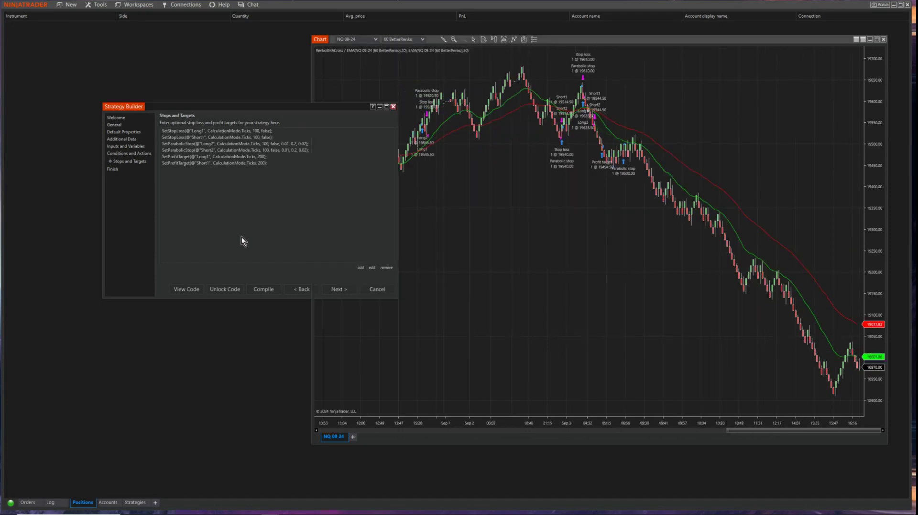
pyautogui.click(123, 146)
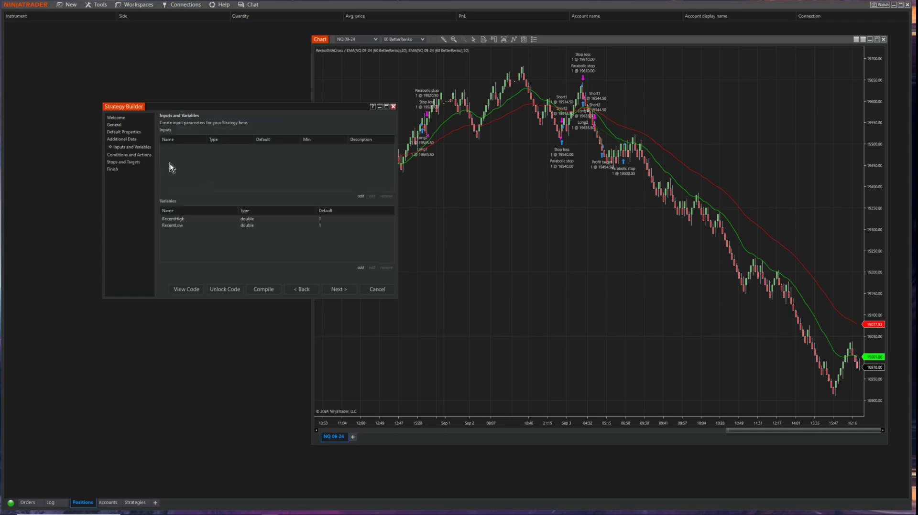
pyautogui.click(358, 197)
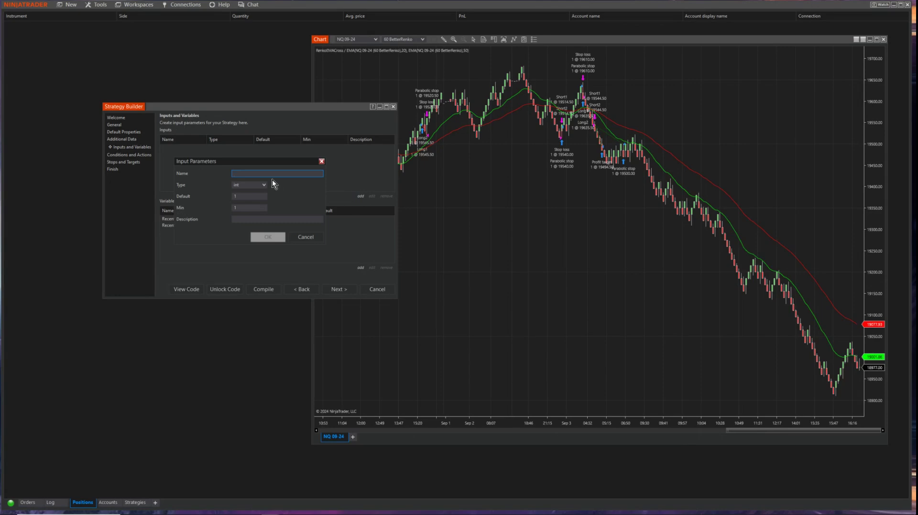
pyautogui.write('Lon')
pyautogui.press('BackSpace')
pyautogui.press('BackSpace')
pyautogui.press('BackSpace')
pyautogui.write('ProfitTarget1')
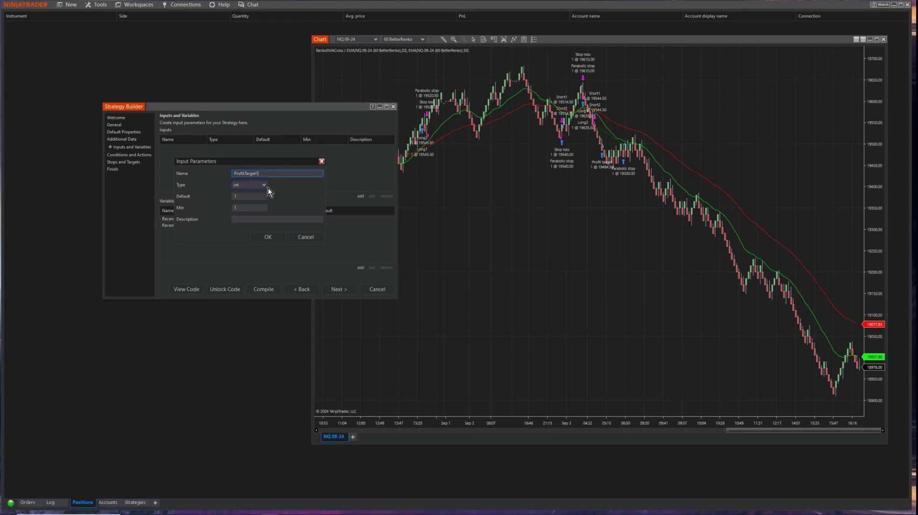
# - Give the ProfitTarget1 input the type double, a default of 200 and the description "Profit Targets", and save it
pyautogui.click(266, 187)
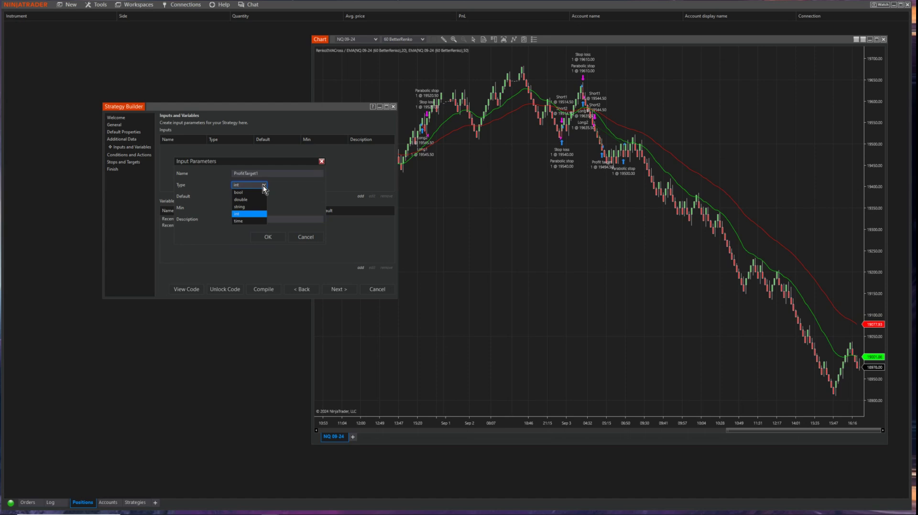
pyautogui.click(250, 209)
pyautogui.click(250, 197)
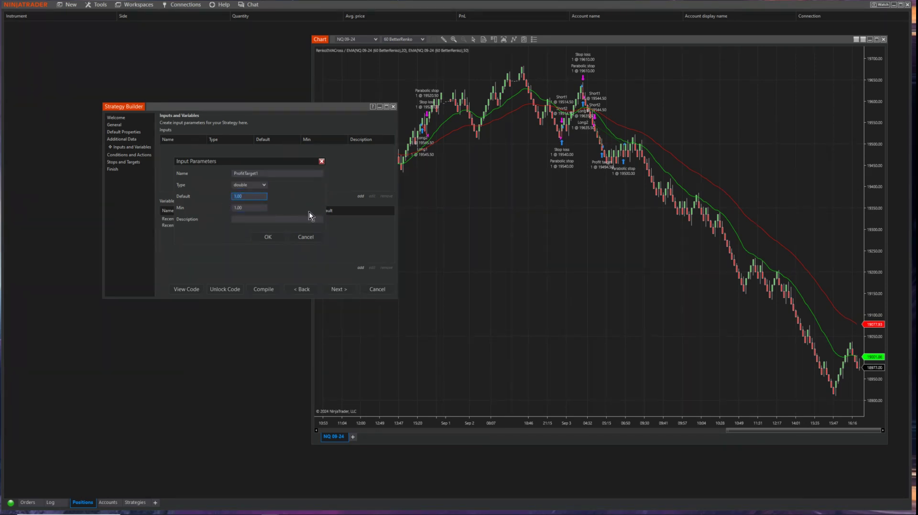
pyautogui.write('200')
pyautogui.click(248, 220)
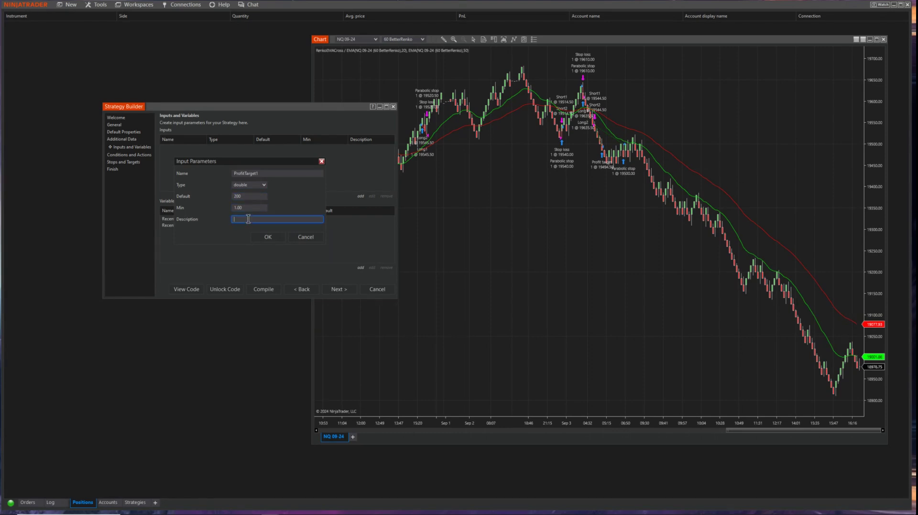
pyautogui.write('Profit Targets')
pyautogui.click(268, 236)
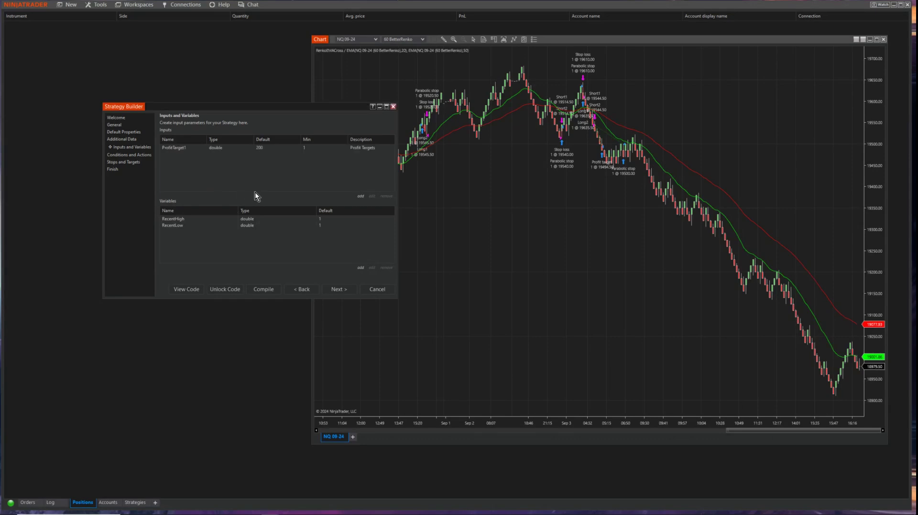
# - Replace the fixed value of the Long1 profit target with the user input ProfitTarget1
pyautogui.click(125, 161)
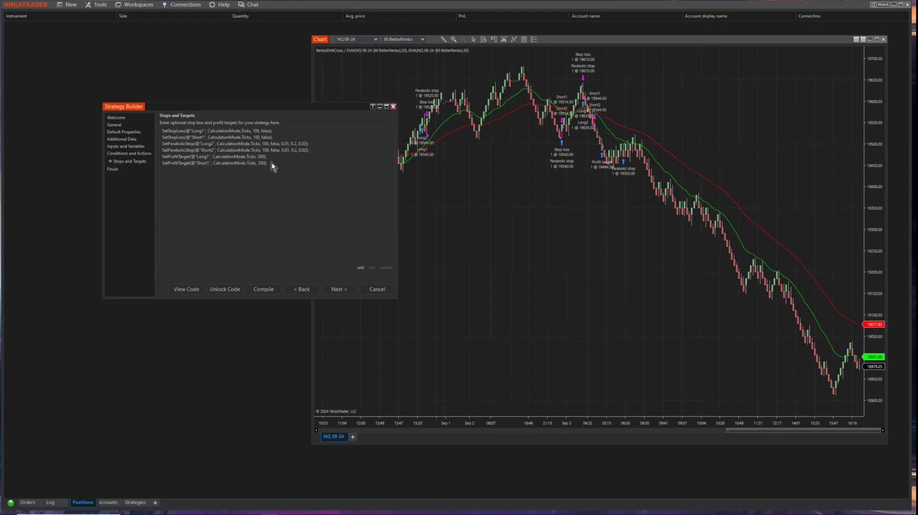
pyautogui.click(233, 151)
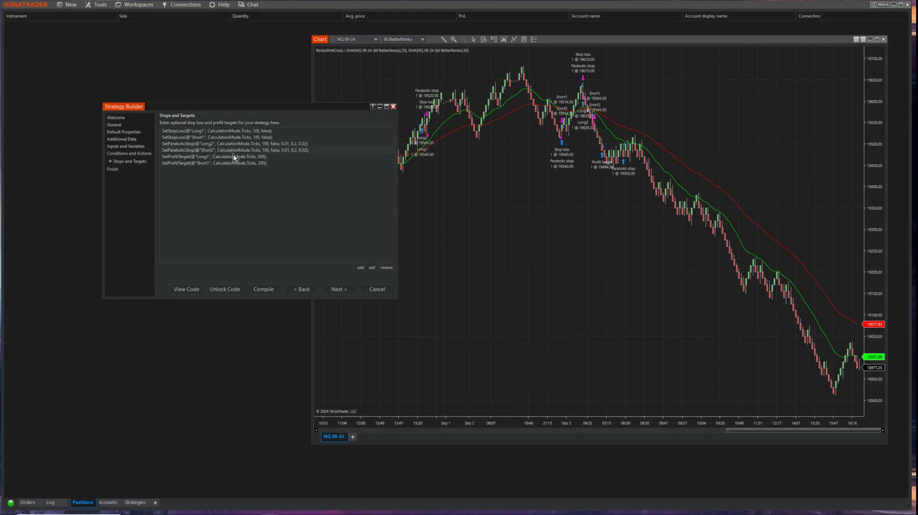
pyautogui.click(372, 269)
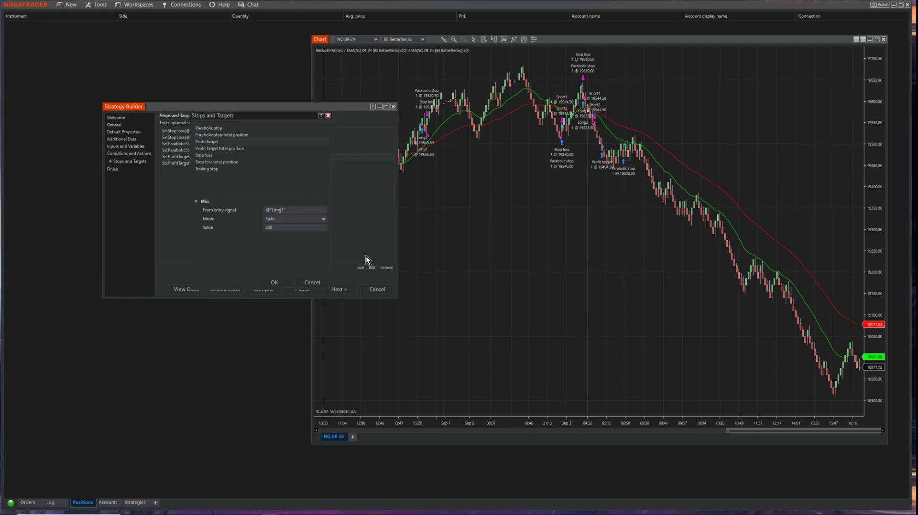
pyautogui.click(321, 228)
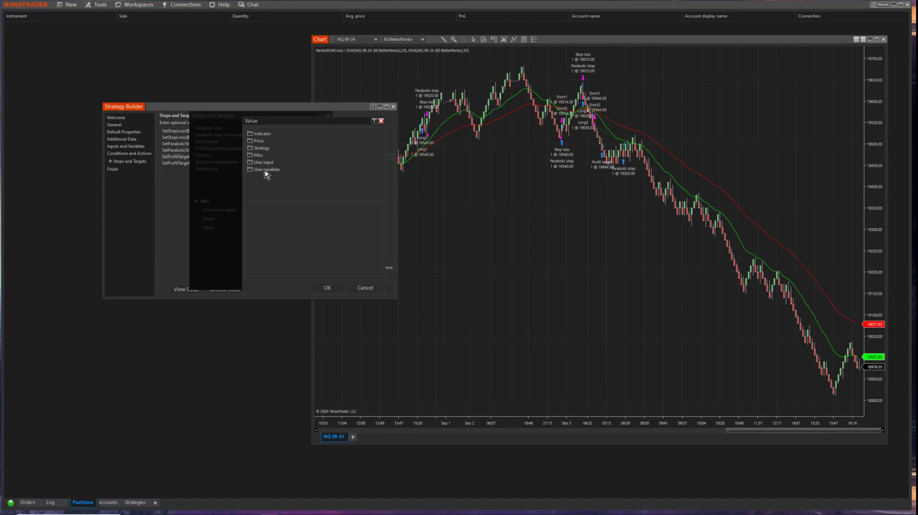
pyautogui.click(265, 171)
pyautogui.click(264, 165)
pyautogui.click(268, 170)
pyautogui.click(327, 287)
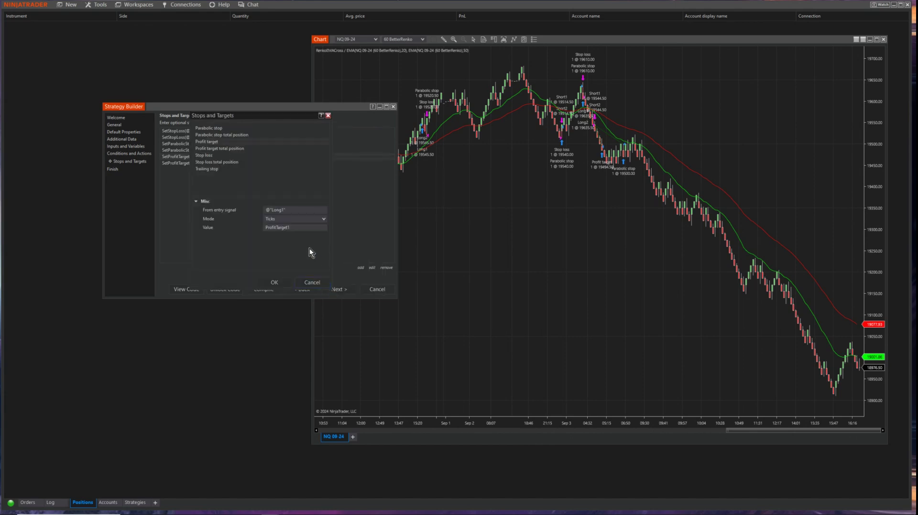
pyautogui.click(282, 283)
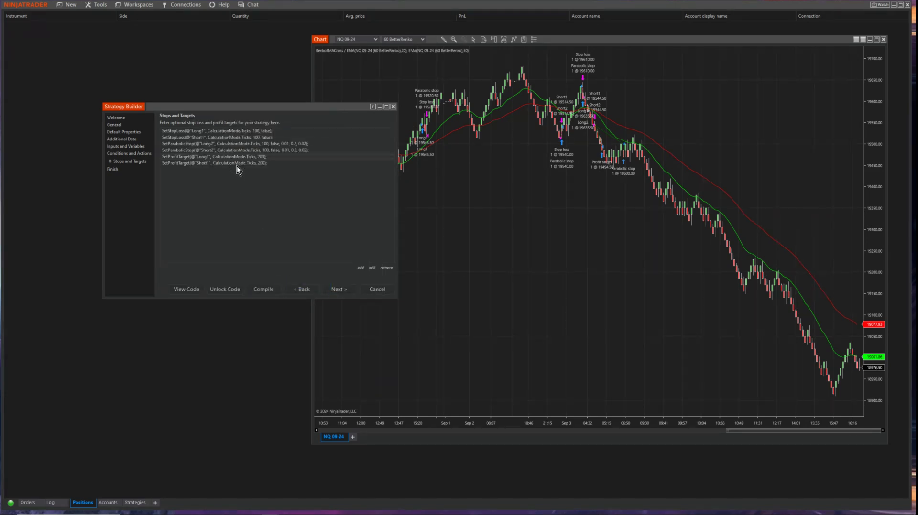
# - Replace the fixed value of the Short1 profit target with the user input ProfitTarget1
pyautogui.click(373, 267)
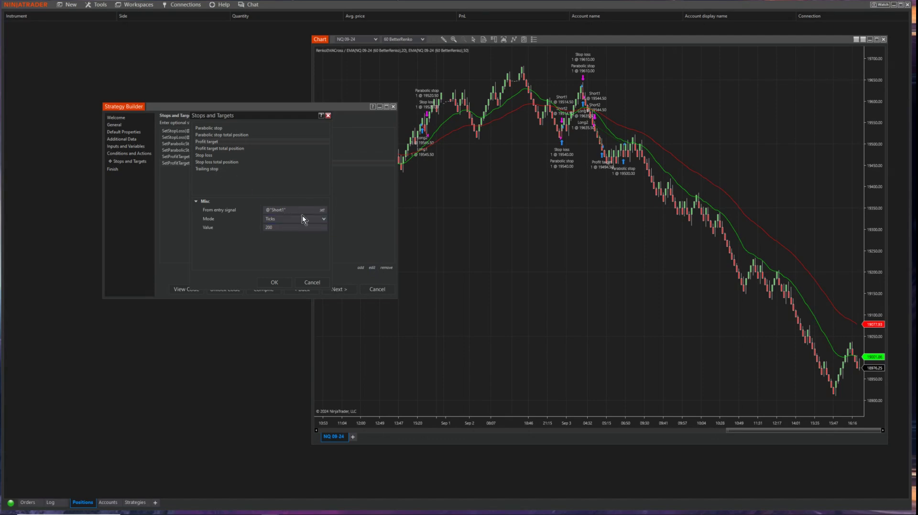
pyautogui.click(322, 227)
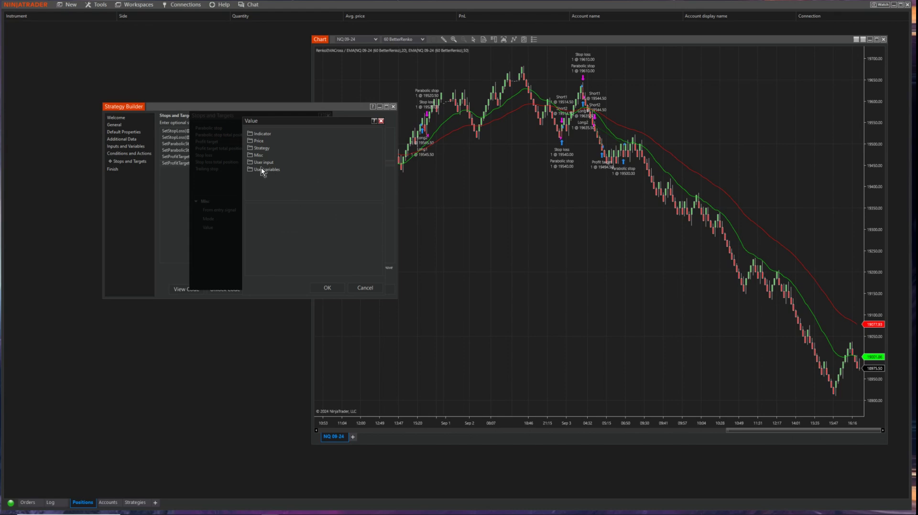
pyautogui.doubleClick(263, 170)
pyautogui.click(274, 177)
pyautogui.click(324, 288)
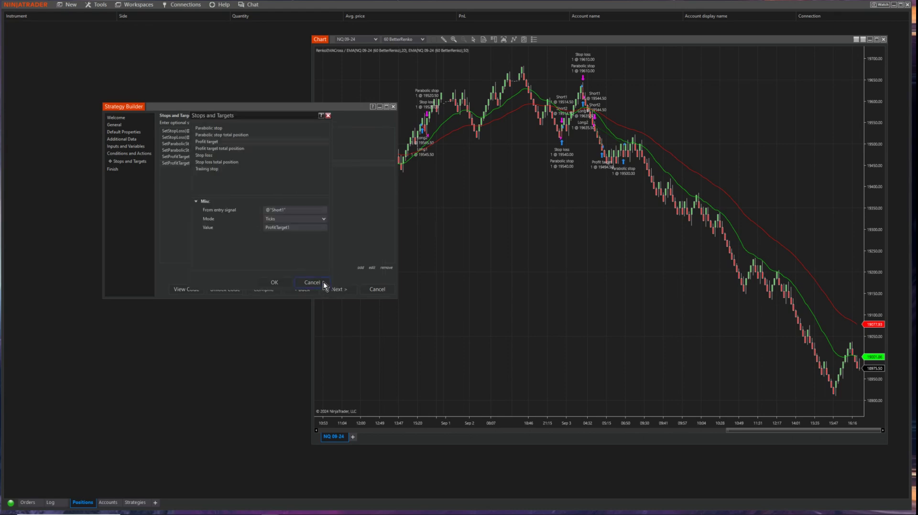
pyautogui.click(275, 283)
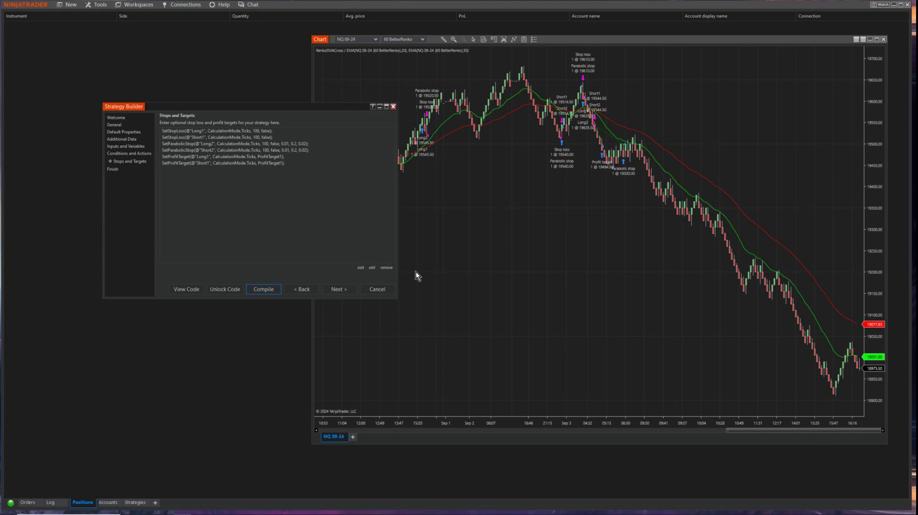
# - Compile the strategy and minimize the Strategy Builder
pyautogui.click(267, 290)
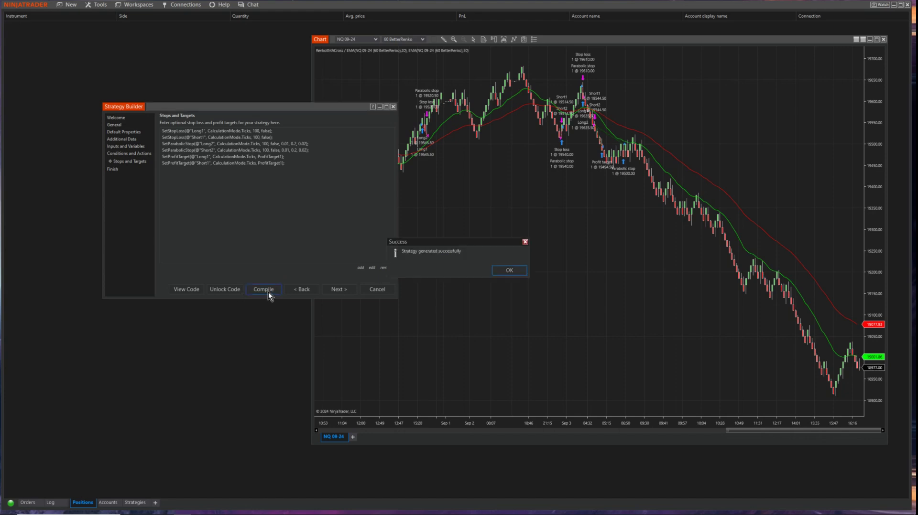
pyautogui.click(498, 271)
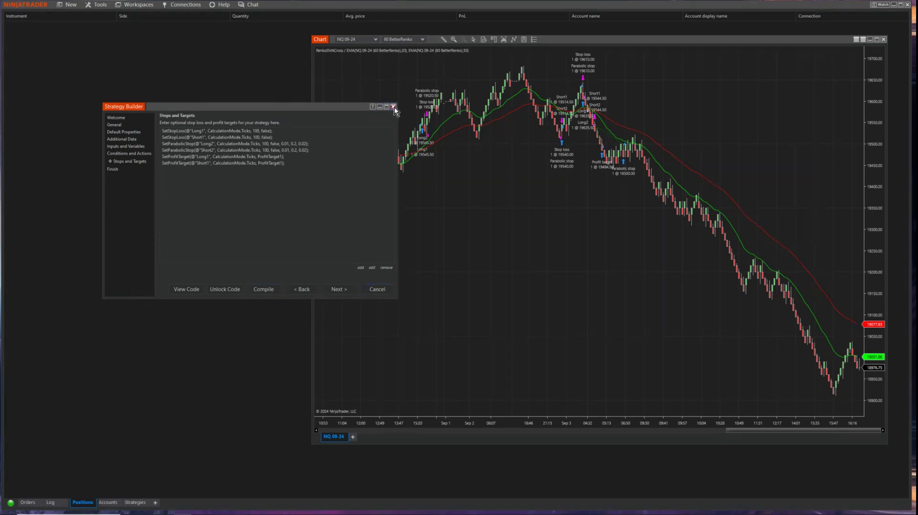
pyautogui.click(381, 109)
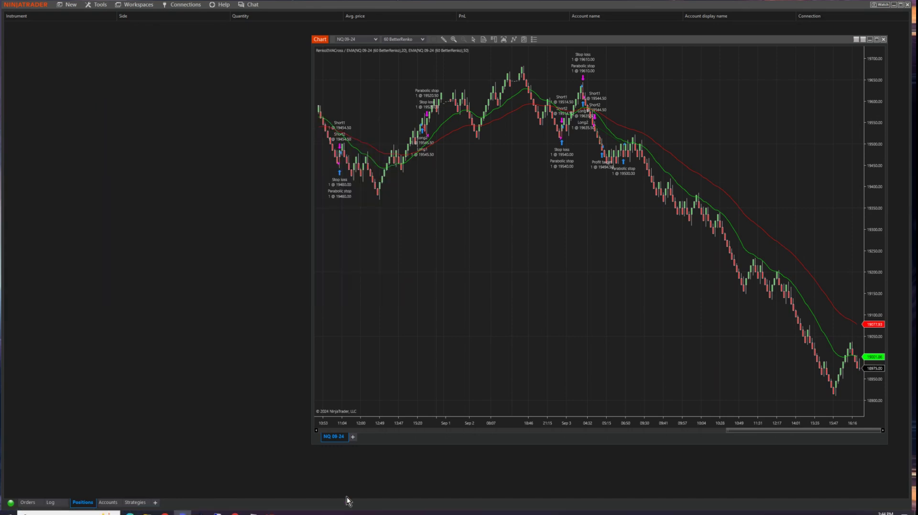
# - Bring up the Strategy Analyzer and select RenkoEMACross as the strategy to test
pyautogui.moveTo(274, 511)
pyautogui.click(261, 476)
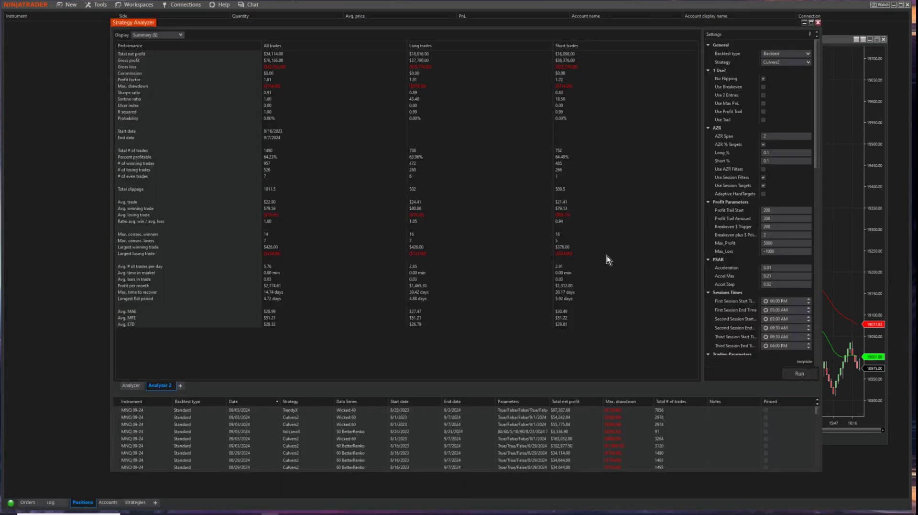
pyautogui.click(799, 62)
pyautogui.click(784, 227)
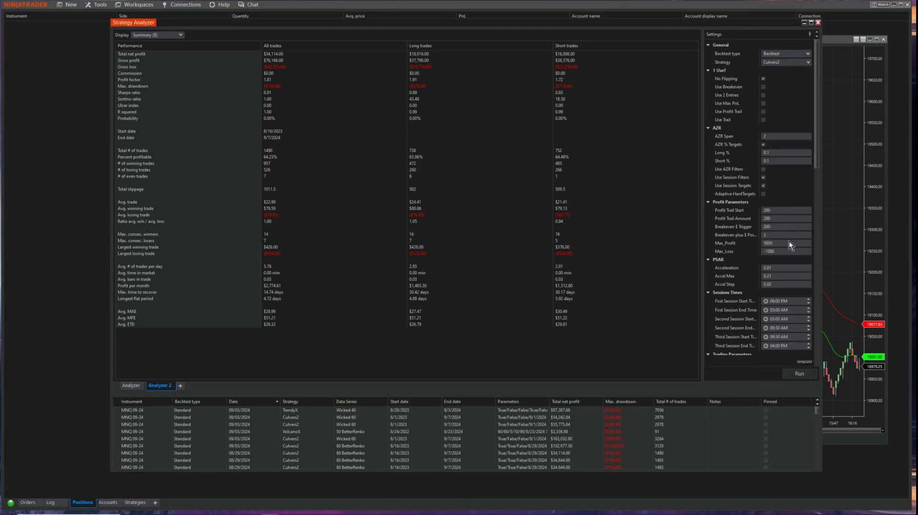
pyautogui.click(793, 62)
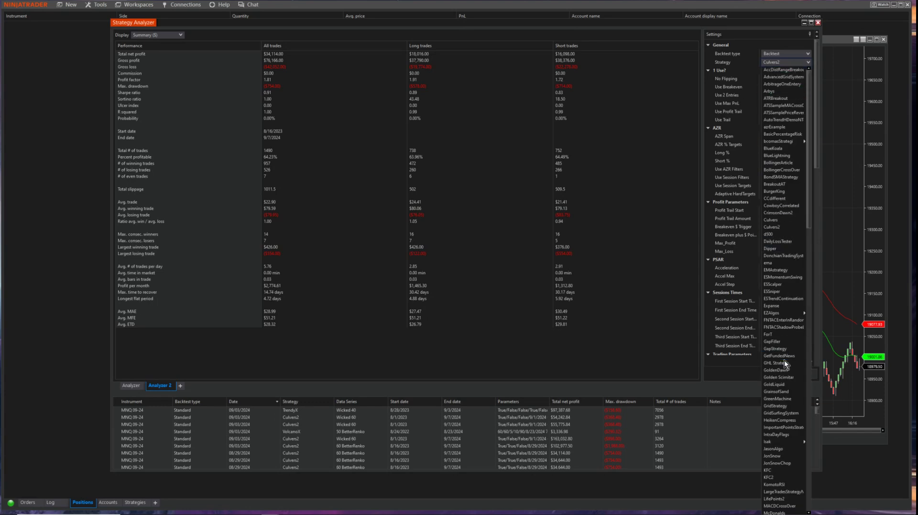
pyautogui.scroll(-15, 791, 409)
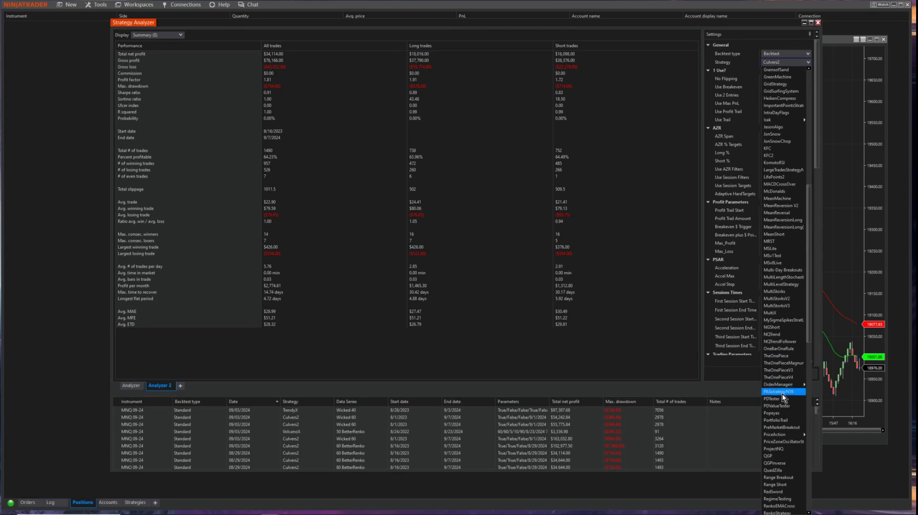
pyautogui.scroll(-3, 789, 411)
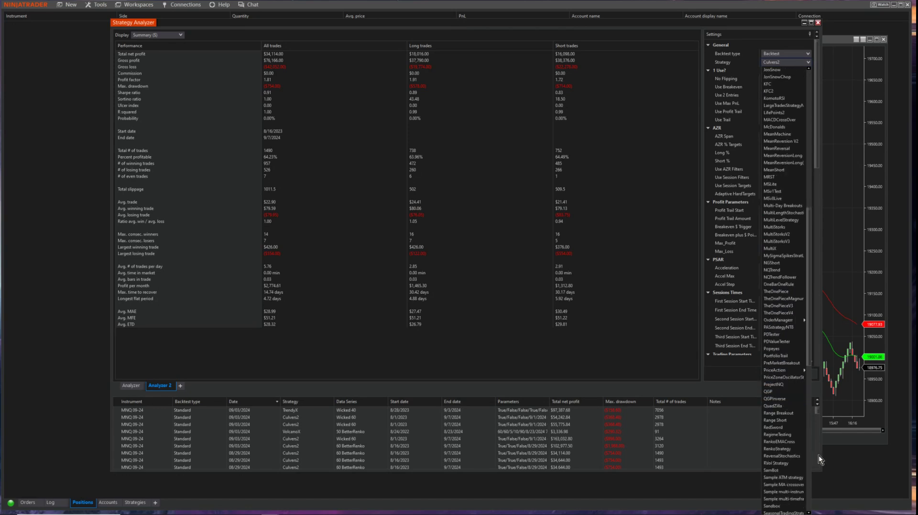
pyautogui.click(781, 443)
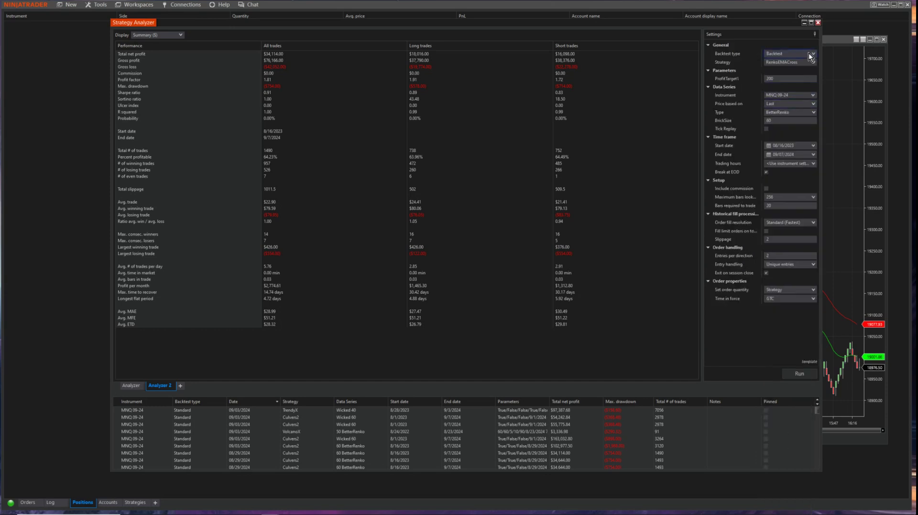
# - Set the backtest type to Optimization and ProfitTarget1 to range from 50 to 500 in increments of 50
pyautogui.click(808, 53)
pyautogui.click(791, 68)
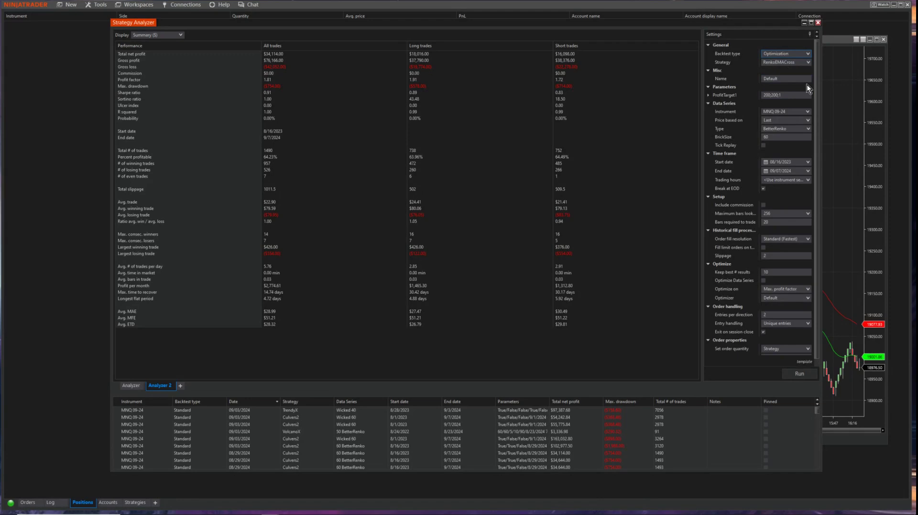
pyautogui.click(708, 96)
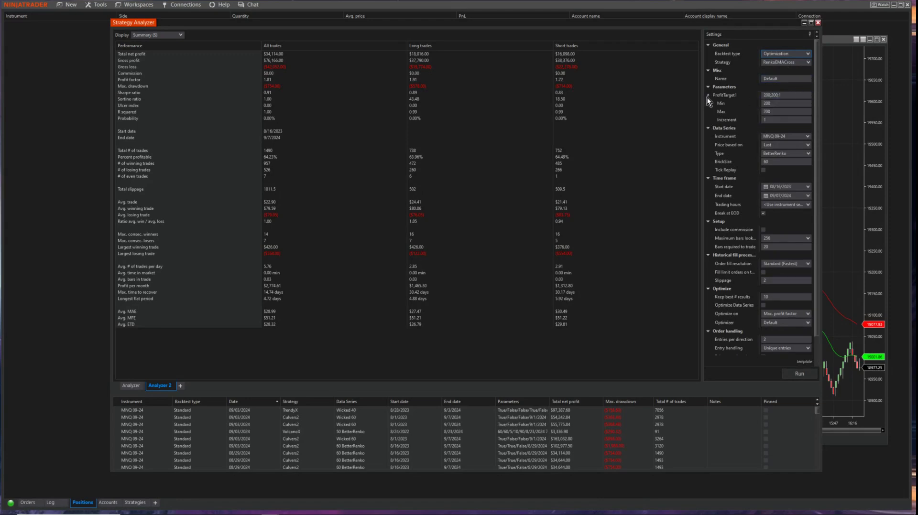
pyautogui.write('30')
pyautogui.click(775, 112)
pyautogui.write('500')
pyautogui.click(774, 121)
pyautogui.write('50')
# - Choose MNQ 09-24 as the instrument and BetterRenko as the bar type for the optimization
pyautogui.click(807, 137)
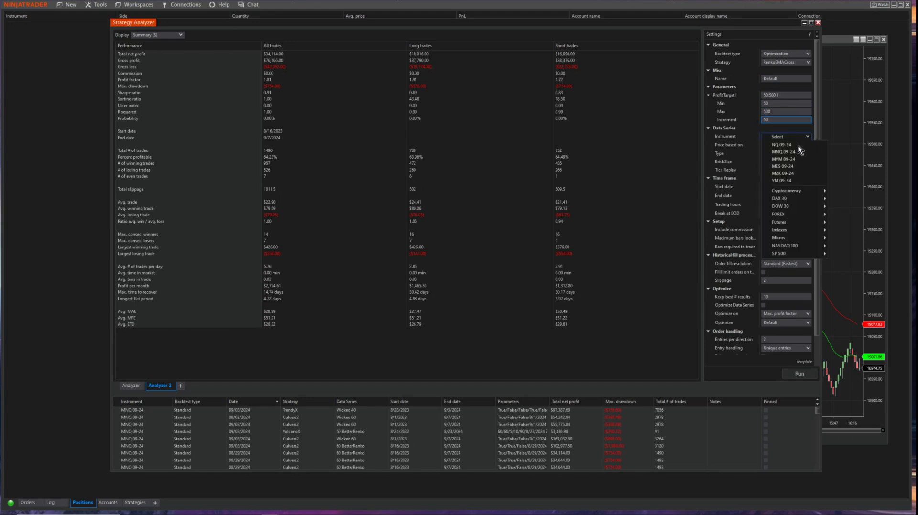
pyautogui.click(798, 146)
pyautogui.click(807, 154)
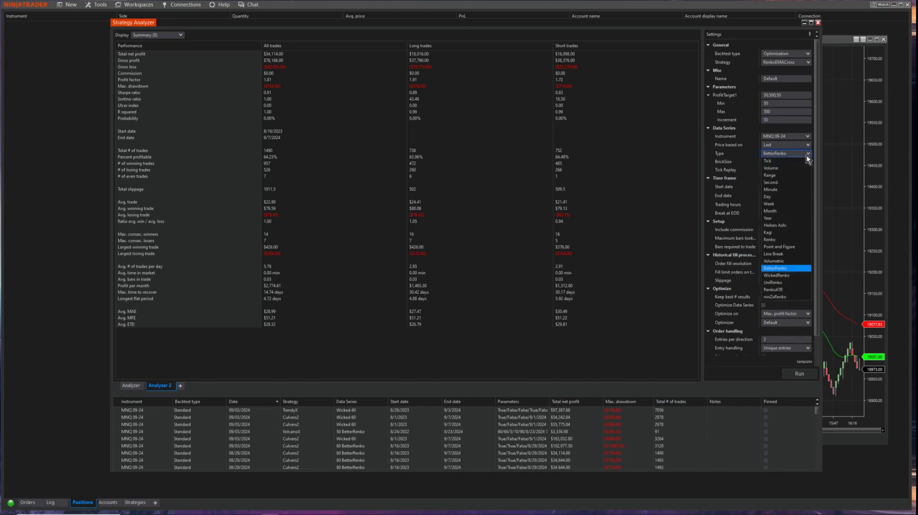
pyautogui.click(776, 165)
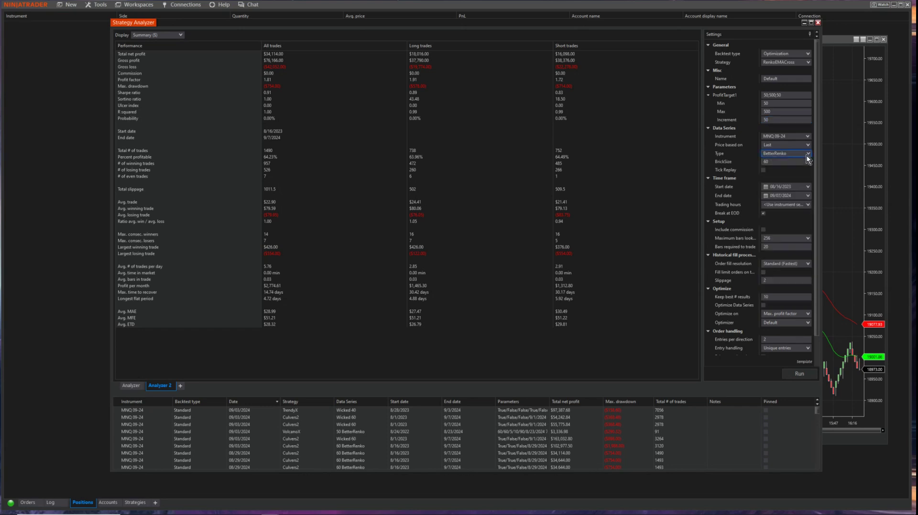
# - Set the optimization's start date to 08/16/2024 and include commission
pyautogui.click(792, 187)
pyautogui.press('BackSpace')
pyautogui.write('4')
pyautogui.click(763, 231)
# - Keep the best 20 results, optimize on Max. net profit, and run the optimization
pyautogui.click(766, 297)
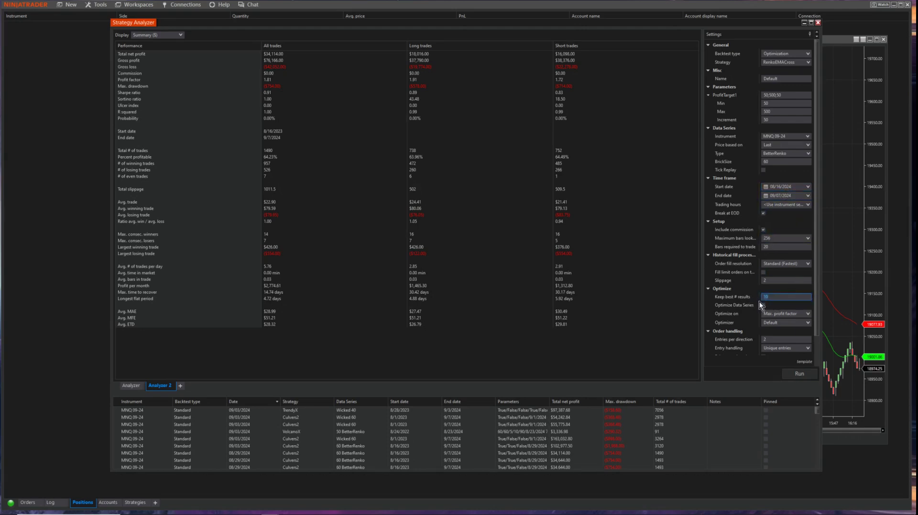
pyautogui.click(805, 315)
pyautogui.click(800, 80)
pyautogui.scroll(-2, 799, 331)
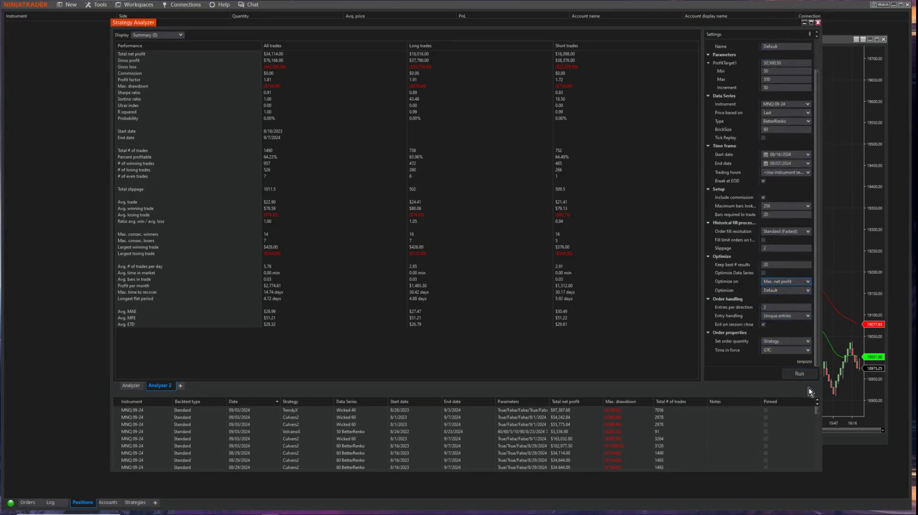
pyautogui.click(804, 375)
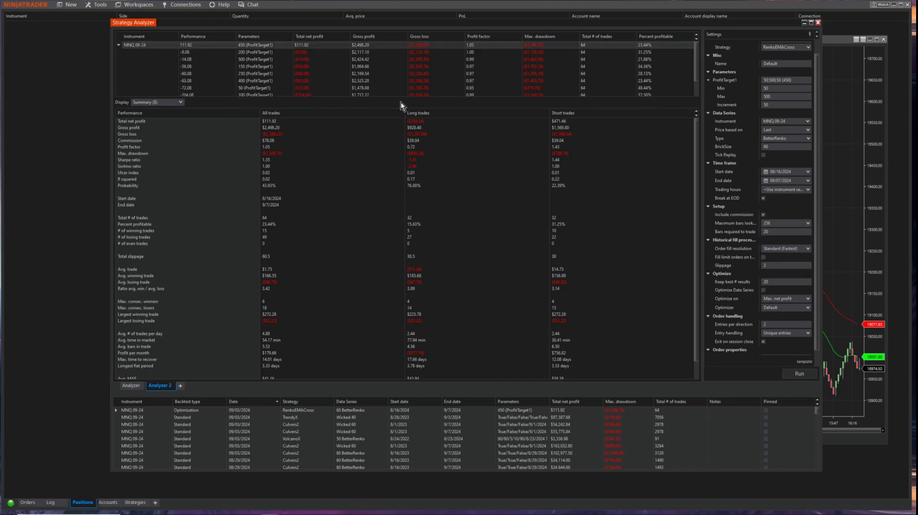
# - Change the instrument to NQ 09-24 and rerun the optimization
pyautogui.click(807, 122)
pyautogui.click(787, 138)
pyautogui.click(801, 373)
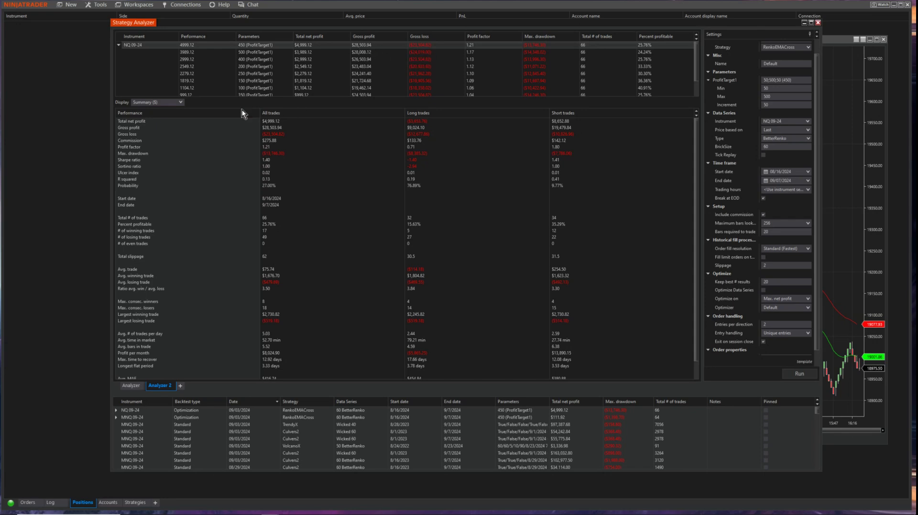
# - Review the NQ 09-24 optimization in the Analysis display and minimize the Strategy Analyzer
pyautogui.click(156, 101)
pyautogui.click(159, 120)
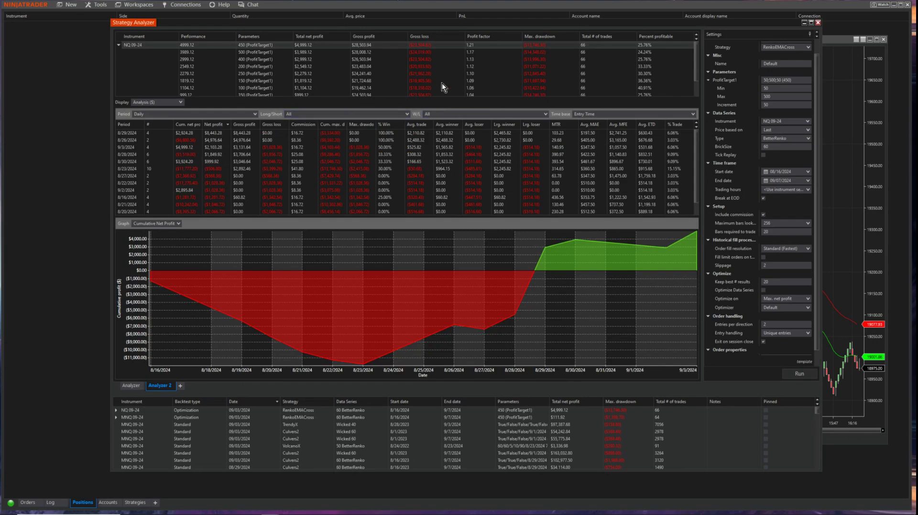
pyautogui.click(805, 23)
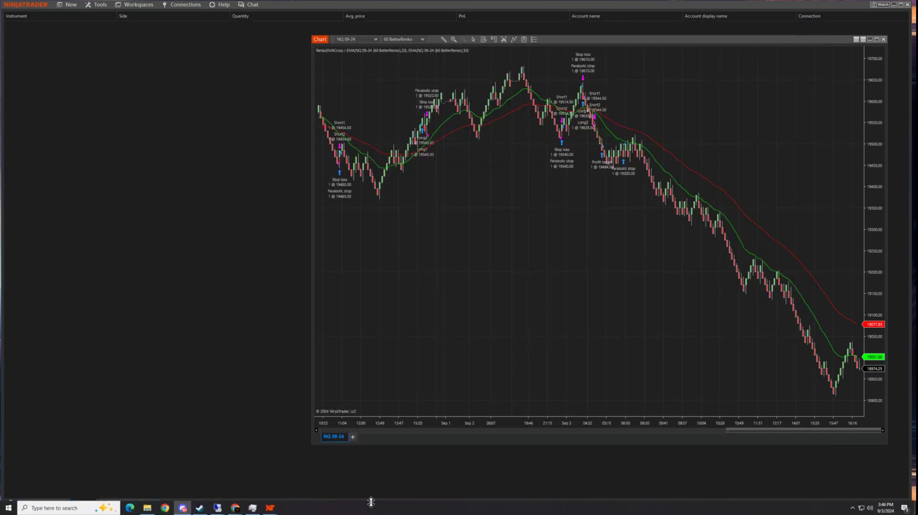
# - In the Strategy Builder, add a double input named StopLoss1 with a default of 100 and the description "sets the stop"
pyautogui.click(268, 475)
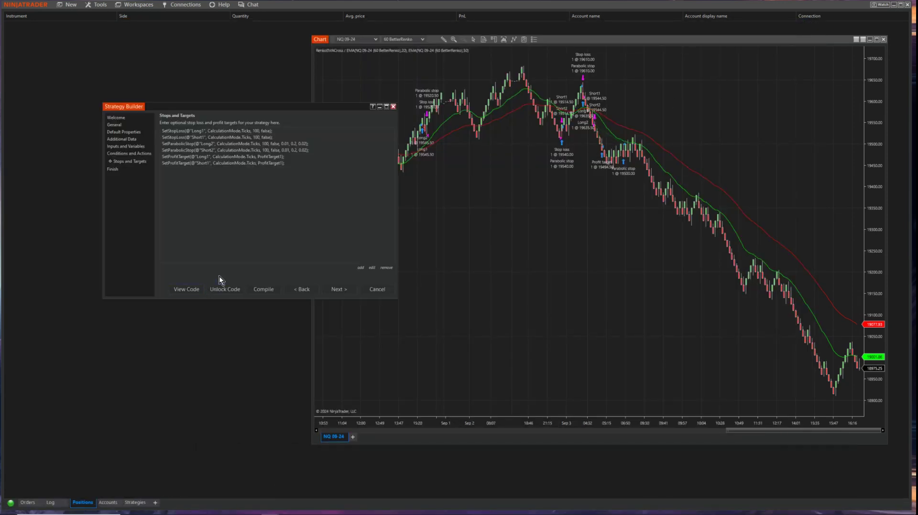
pyautogui.click(125, 147)
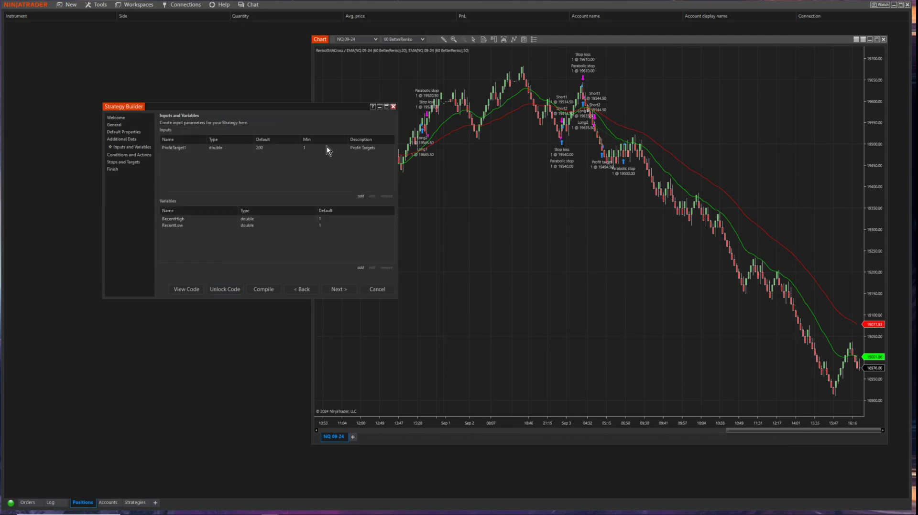
pyautogui.click(360, 196)
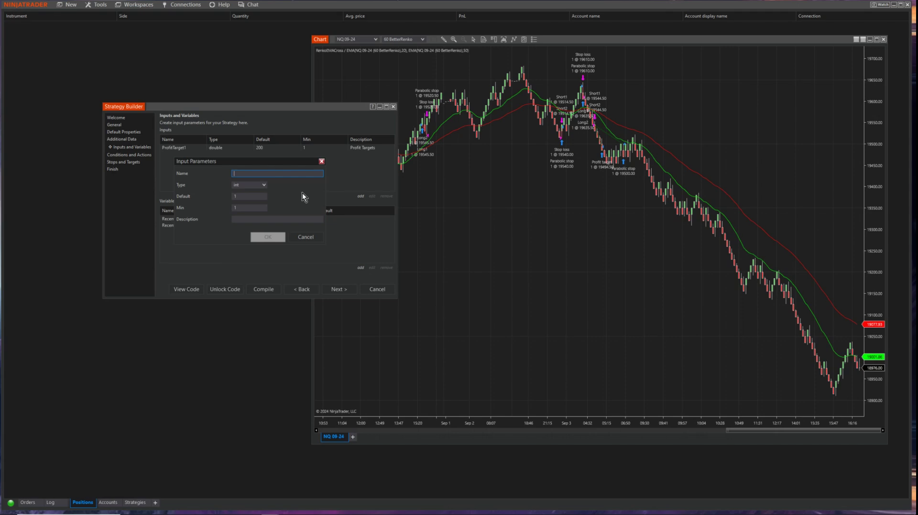
pyautogui.write('StopL')
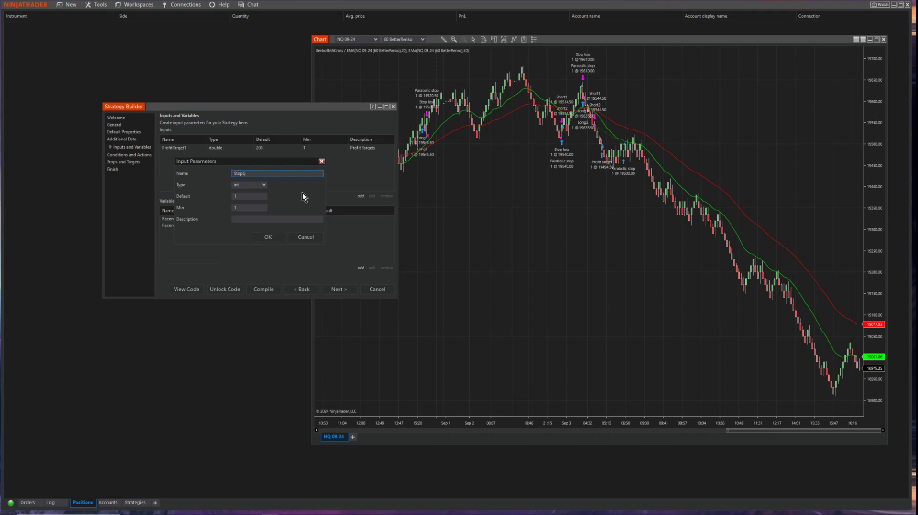
pyautogui.write('oss1')
pyautogui.click(263, 186)
pyautogui.click(256, 198)
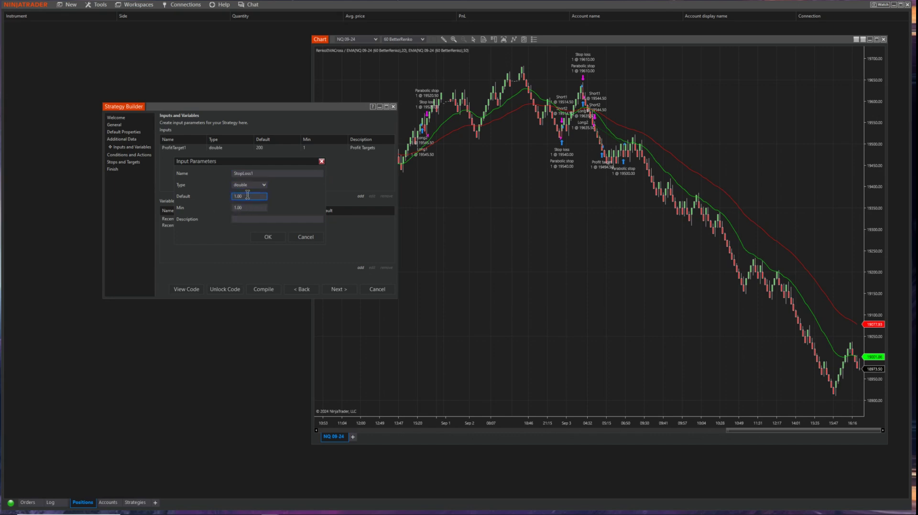
pyautogui.write('10')
pyautogui.click(249, 220)
pyautogui.click(270, 236)
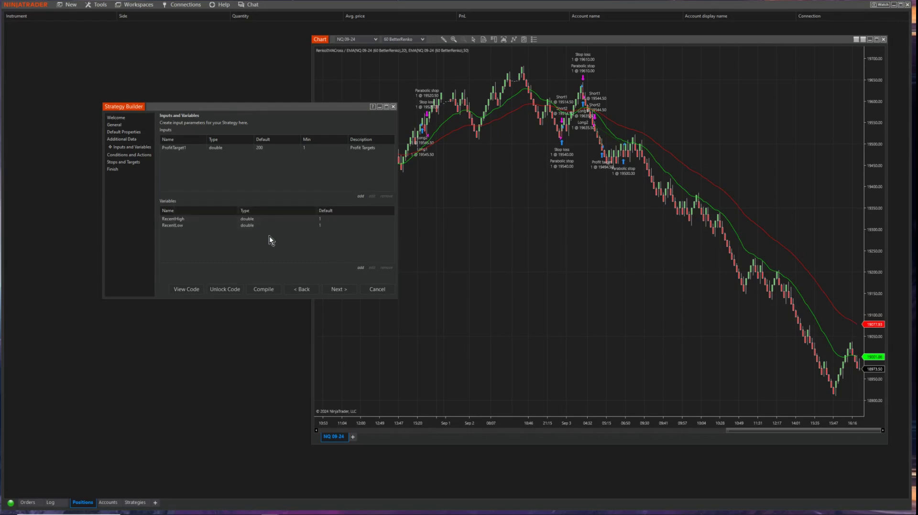
# - Replace the fixed value of the Long1 stop loss with the user input StopLoss1
pyautogui.click(130, 162)
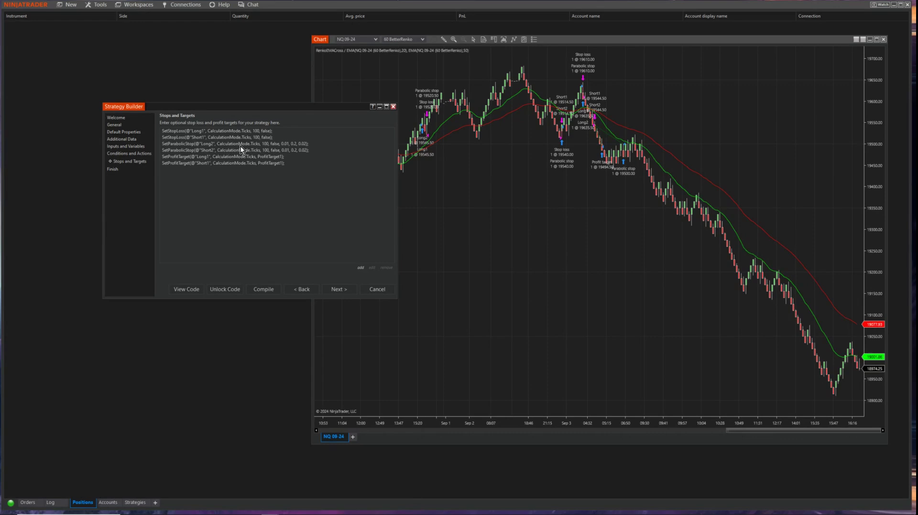
pyautogui.click(231, 131)
pyautogui.click(372, 269)
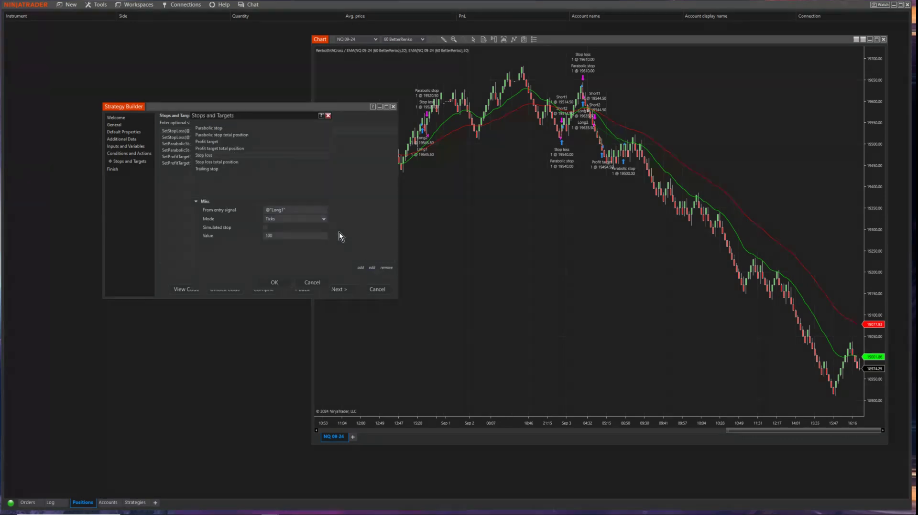
pyautogui.click(322, 237)
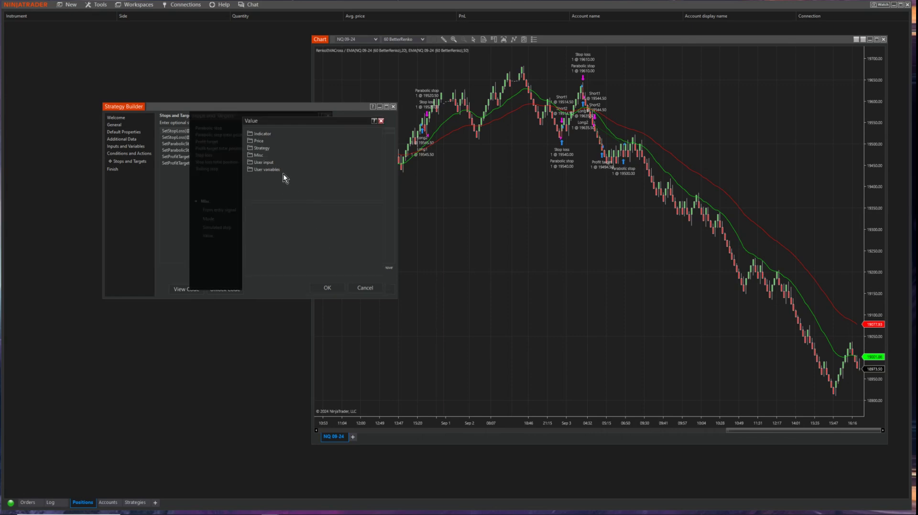
pyautogui.click(264, 176)
pyautogui.click(327, 288)
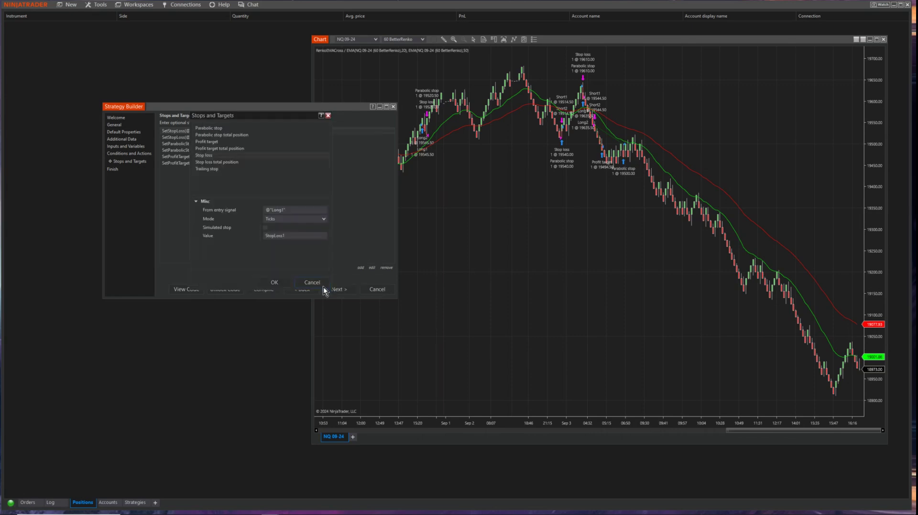
pyautogui.click(270, 283)
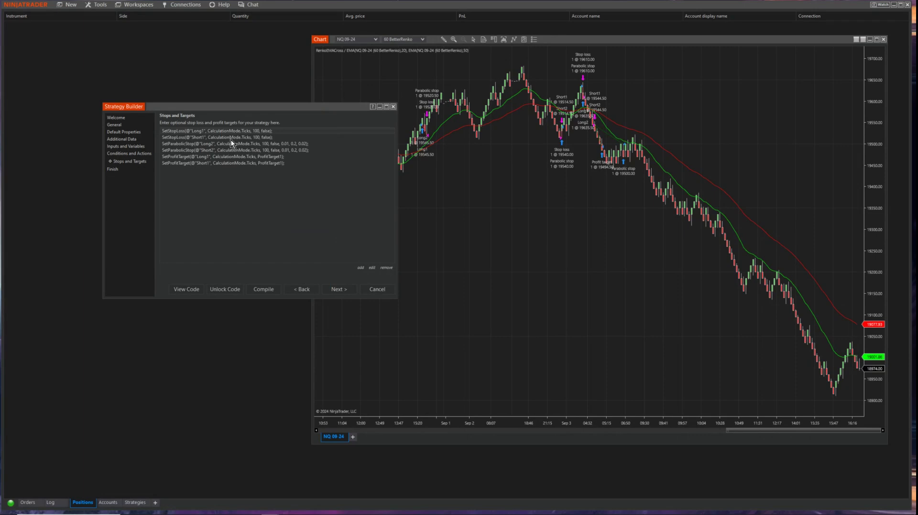
# - Replace the fixed value of the Short1 stop loss with the user input StopLoss1
pyautogui.click(371, 268)
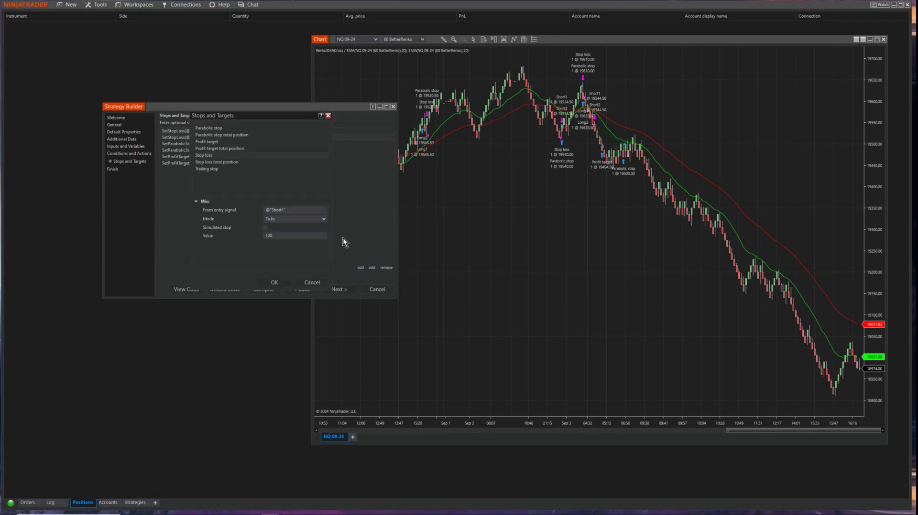
pyautogui.click(323, 235)
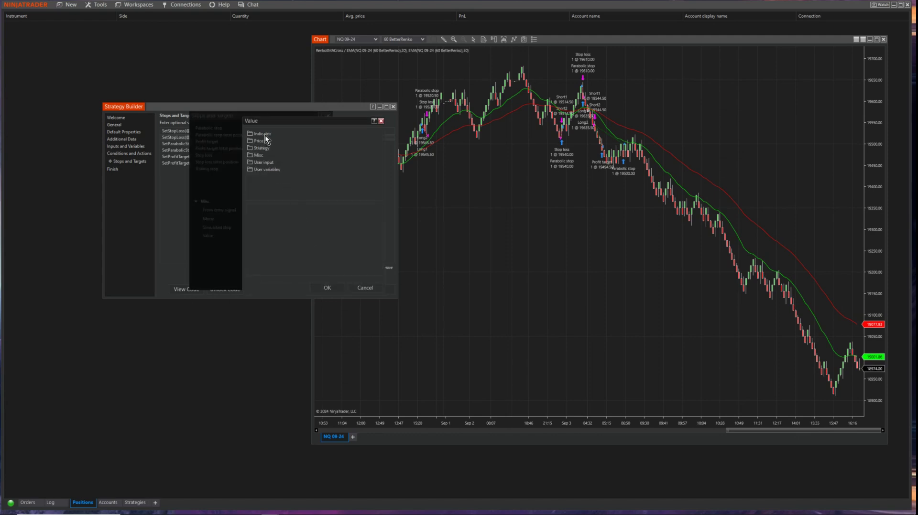
pyautogui.click(268, 176)
pyautogui.click(327, 288)
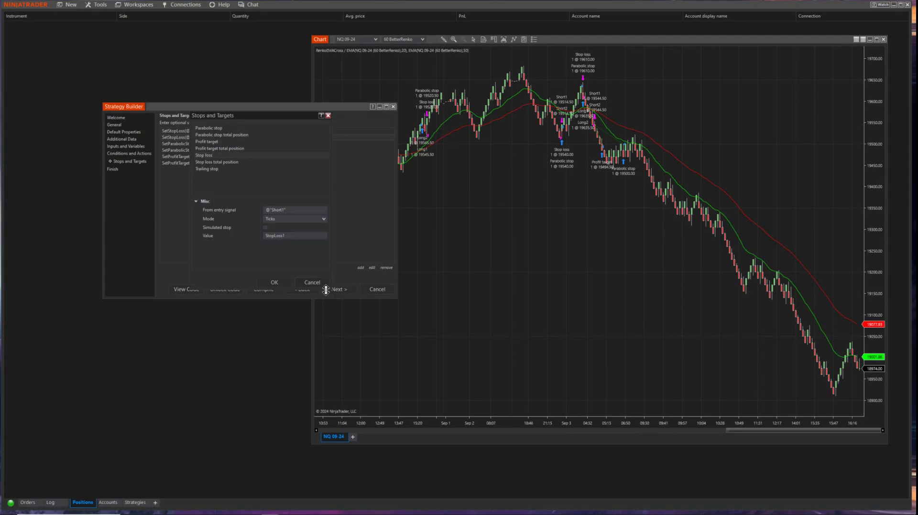
pyautogui.click(275, 282)
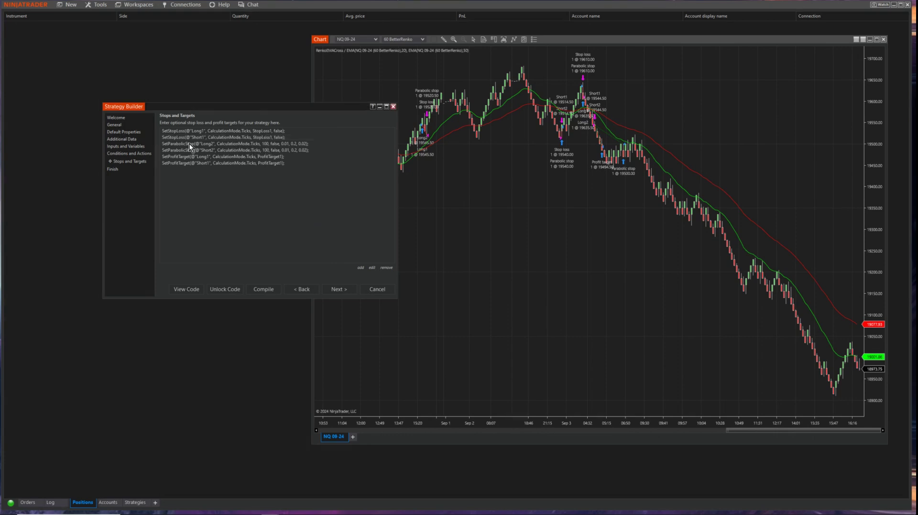
# - Add a double input named PSARFloor with a default of 100 and the description "sets the parabolic floor"
pyautogui.click(126, 140)
pyautogui.click(126, 149)
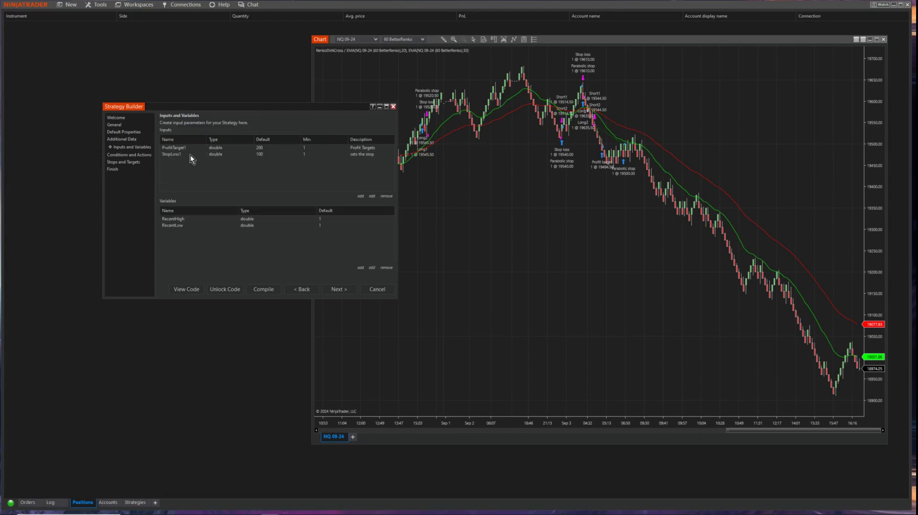
pyautogui.click(360, 196)
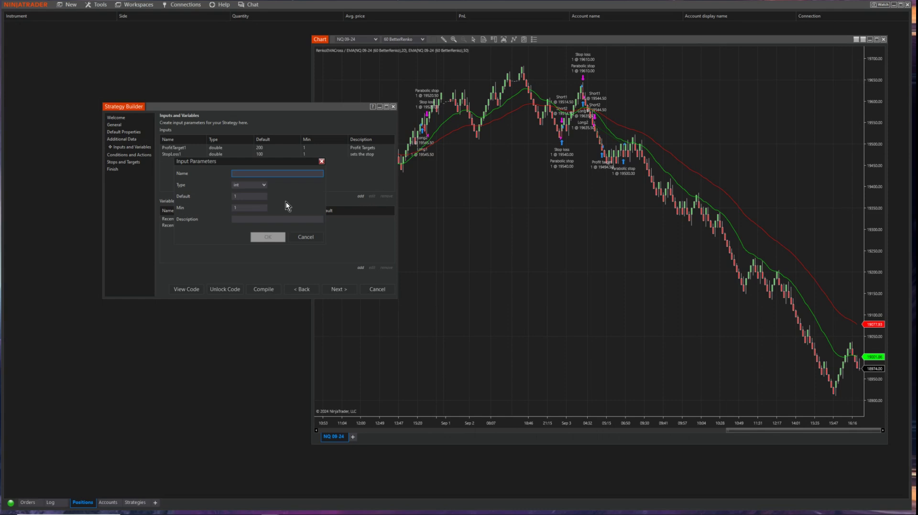
pyautogui.write('PSARFloor')
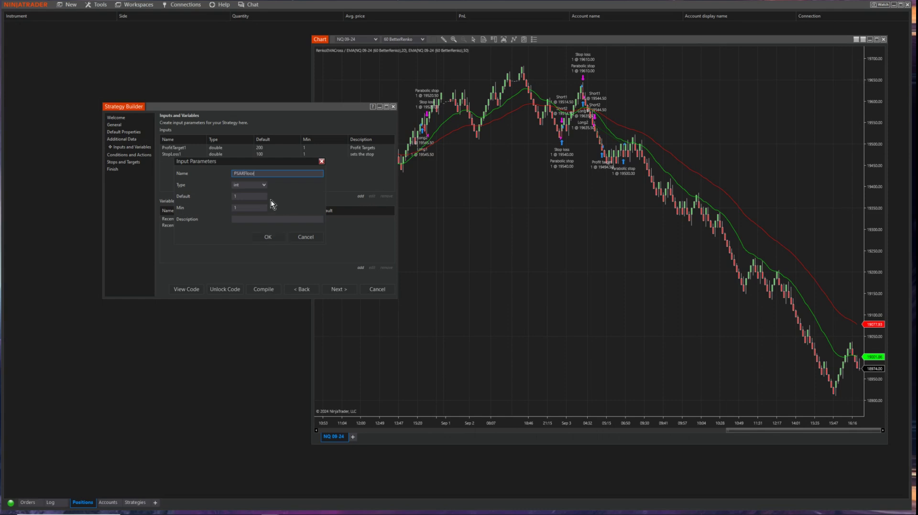
pyautogui.click(251, 186)
pyautogui.moveTo(249, 197); pyautogui.dragTo(236, 205)
pyautogui.write('100')
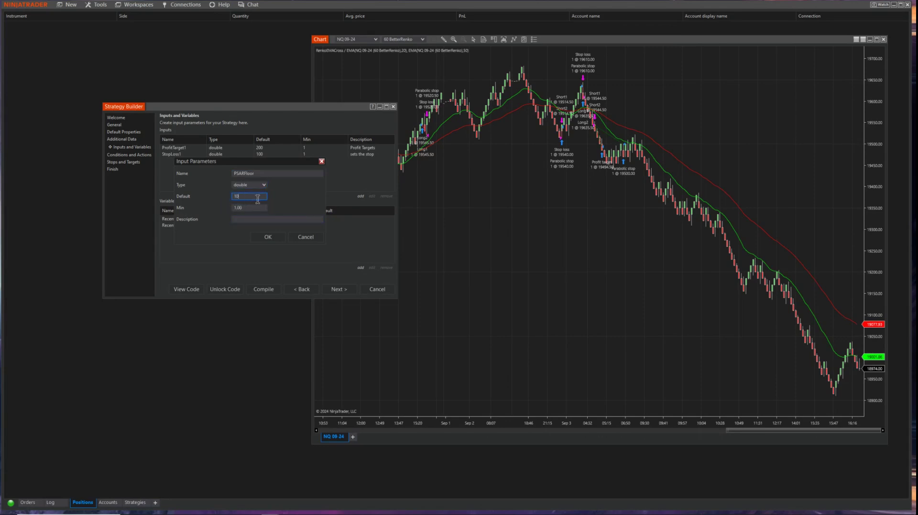
pyautogui.click(261, 221)
pyautogui.write('sets ')
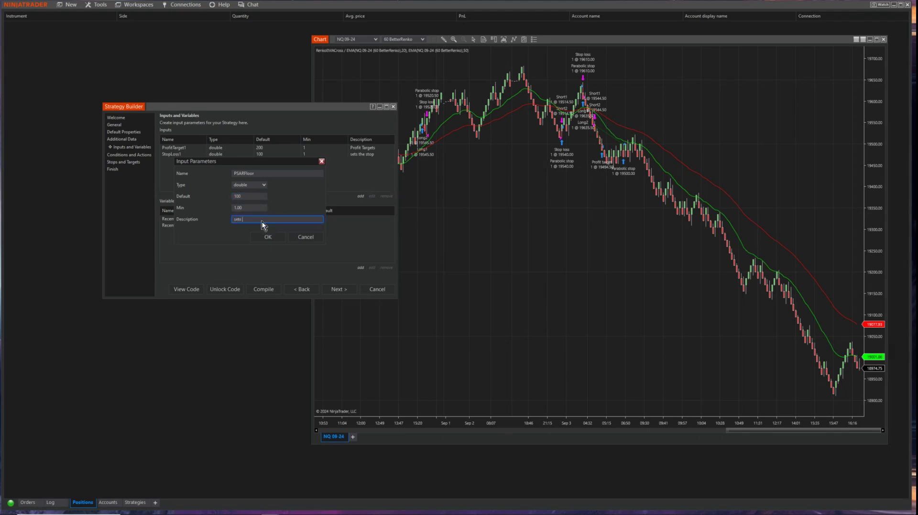
pyautogui.write('the parabolic floor')
pyautogui.click(267, 236)
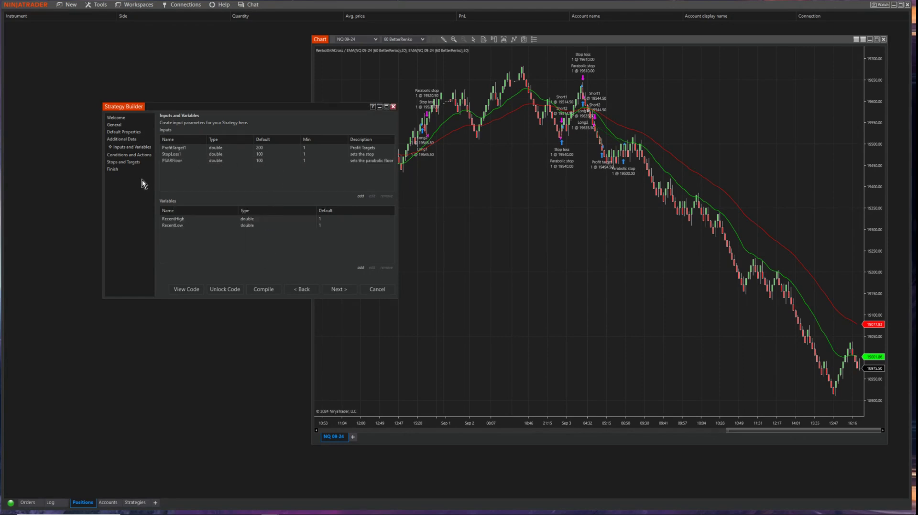
# - Replace the fixed value of the Long2 parabolic stop with the user input PSARFloor
pyautogui.click(126, 163)
pyautogui.click(277, 145)
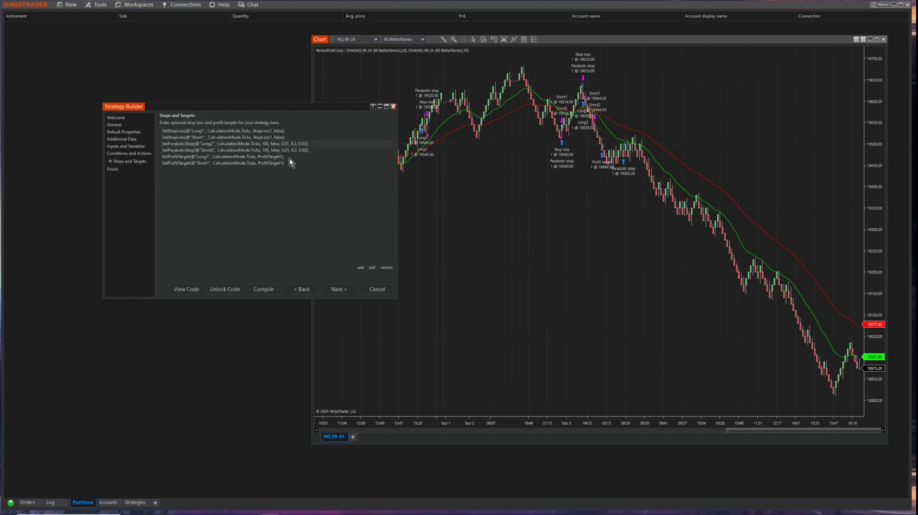
pyautogui.click(373, 269)
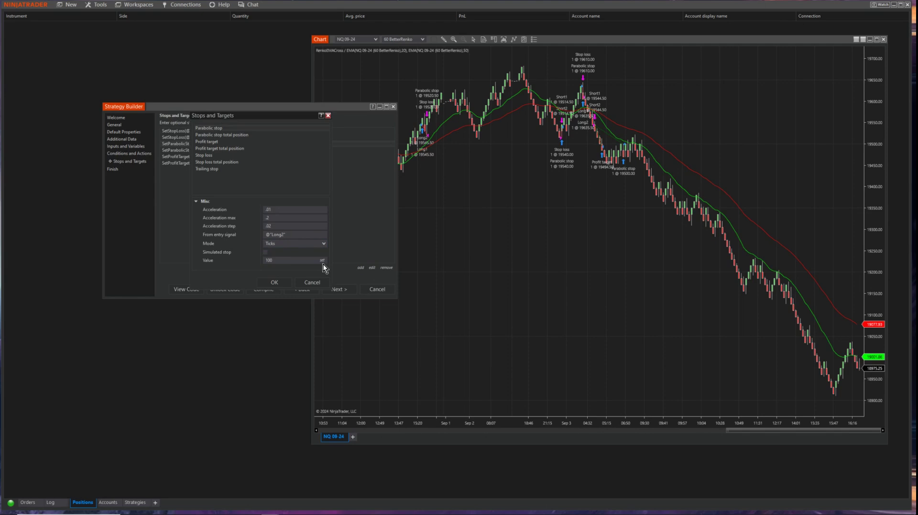
pyautogui.click(322, 261)
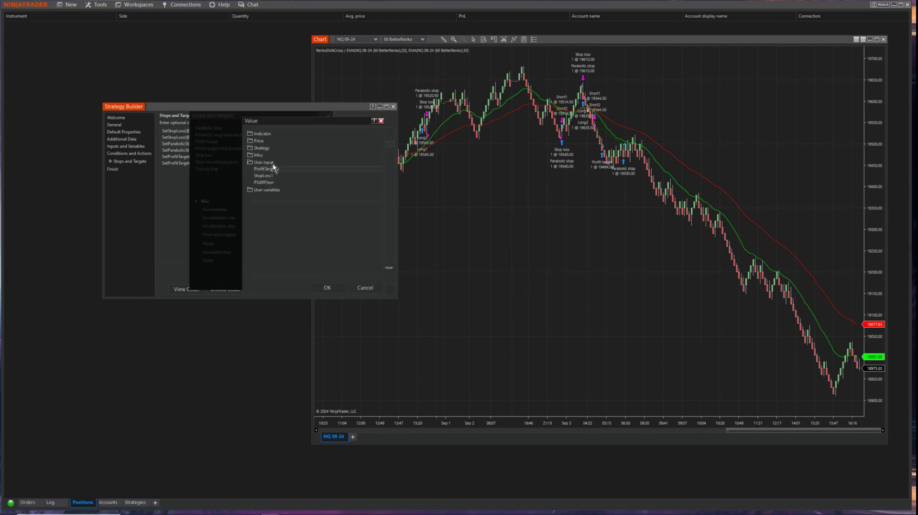
pyautogui.click(327, 288)
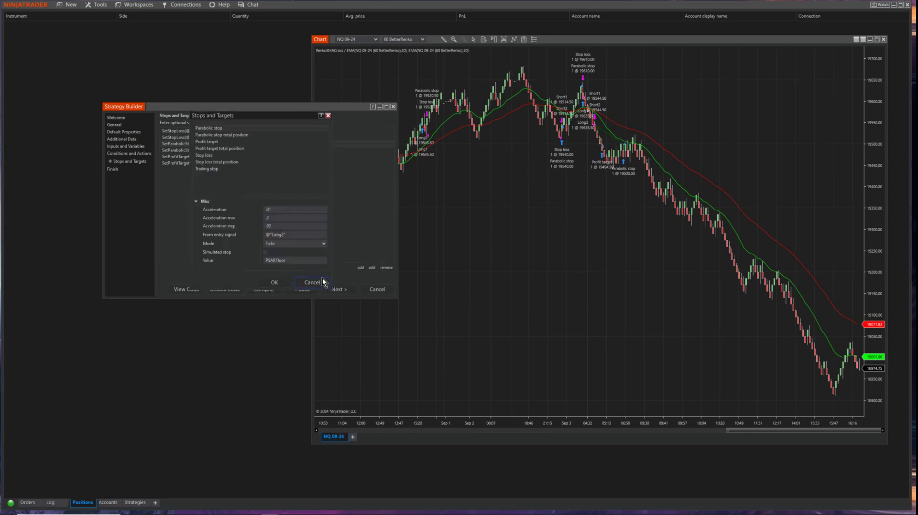
pyautogui.click(277, 286)
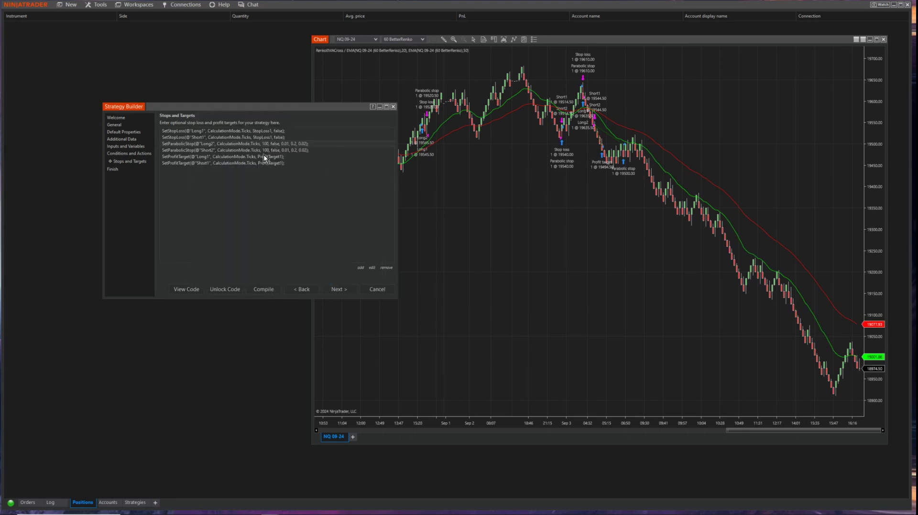
# - Replace the fixed value of the Short2 parabolic stop with the user input PSARFloor
pyautogui.click(371, 268)
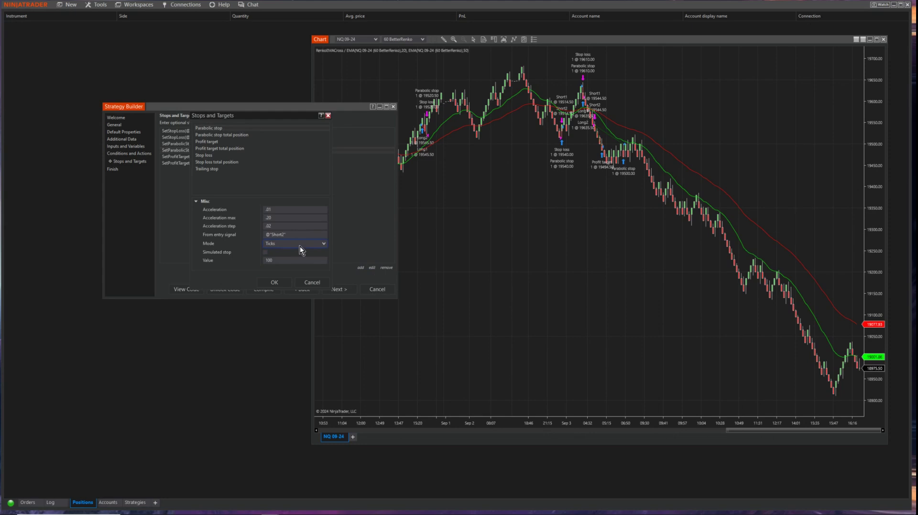
pyautogui.click(322, 260)
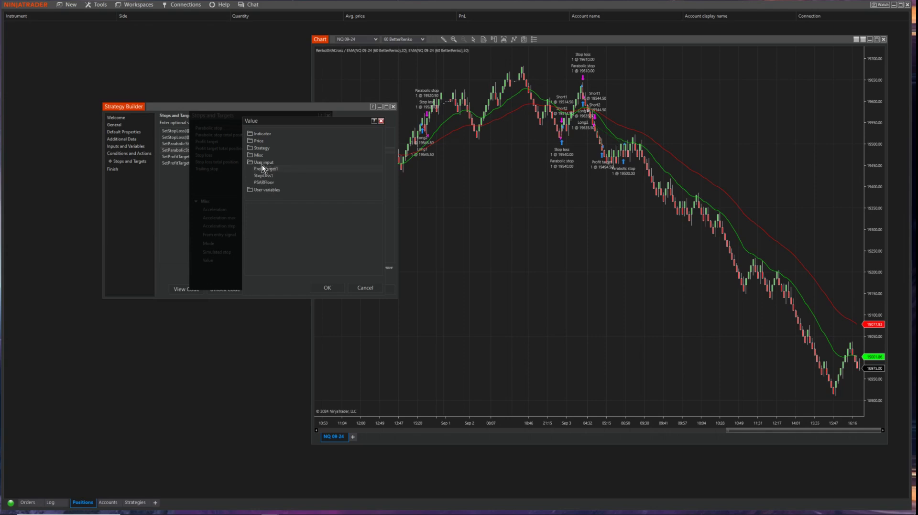
pyautogui.click(327, 288)
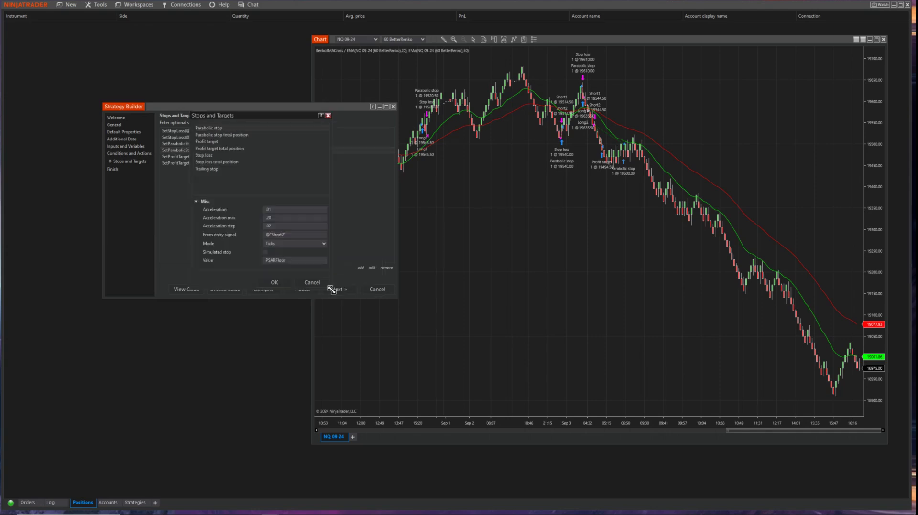
pyautogui.click(280, 288)
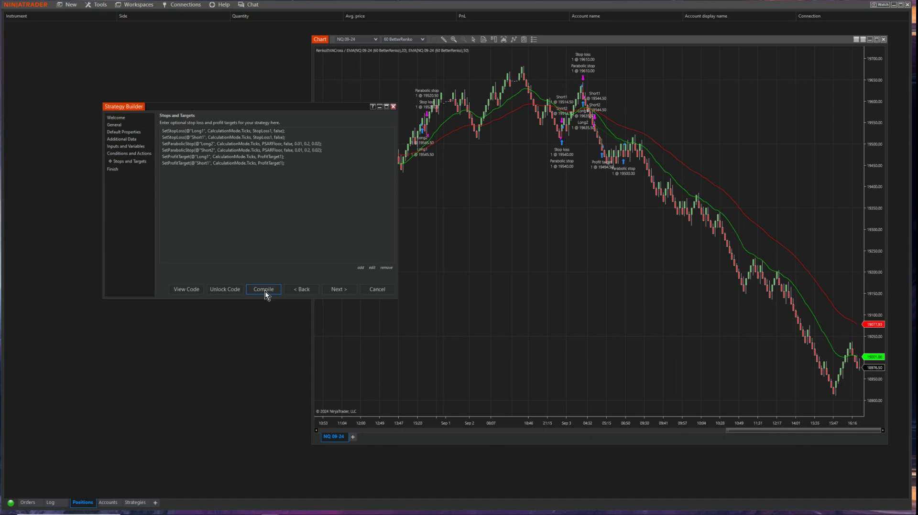
# - Compile the strategy and bring the minimized Strategy Analyzer back up
pyautogui.click(508, 270)
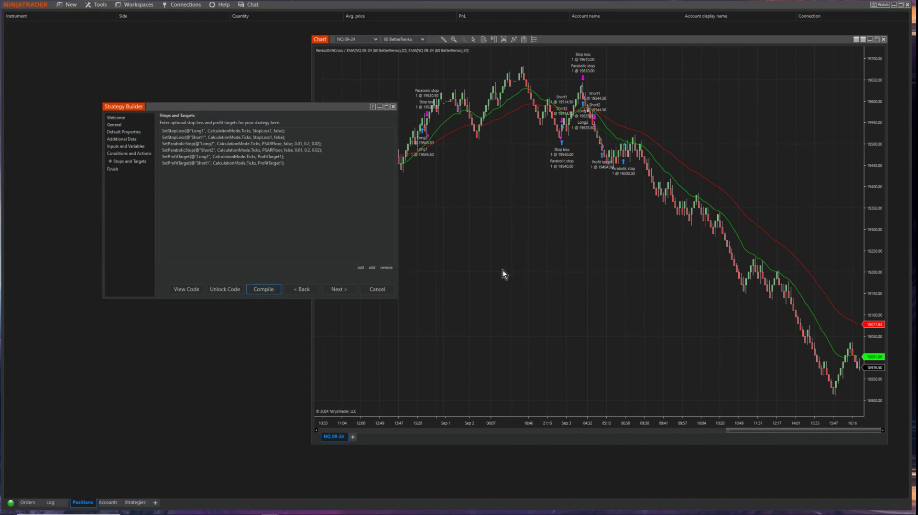
pyautogui.moveTo(270, 507)
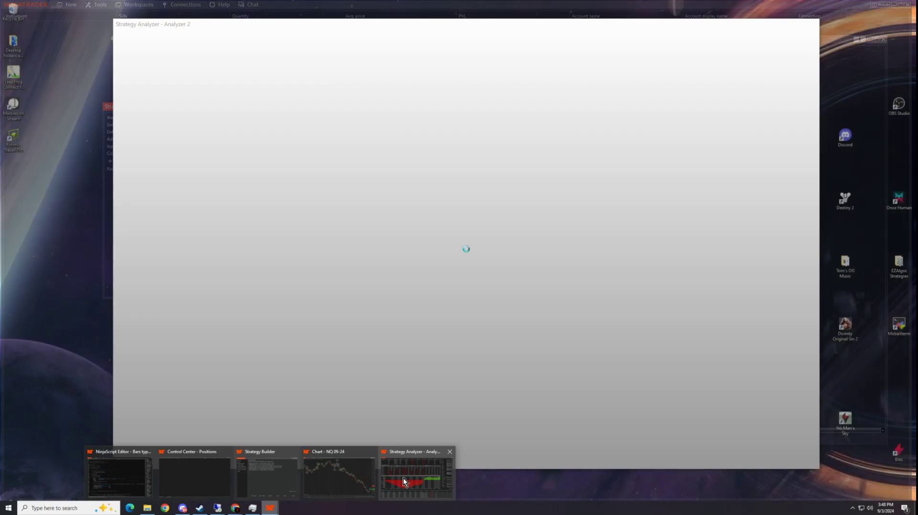
pyautogui.click(403, 478)
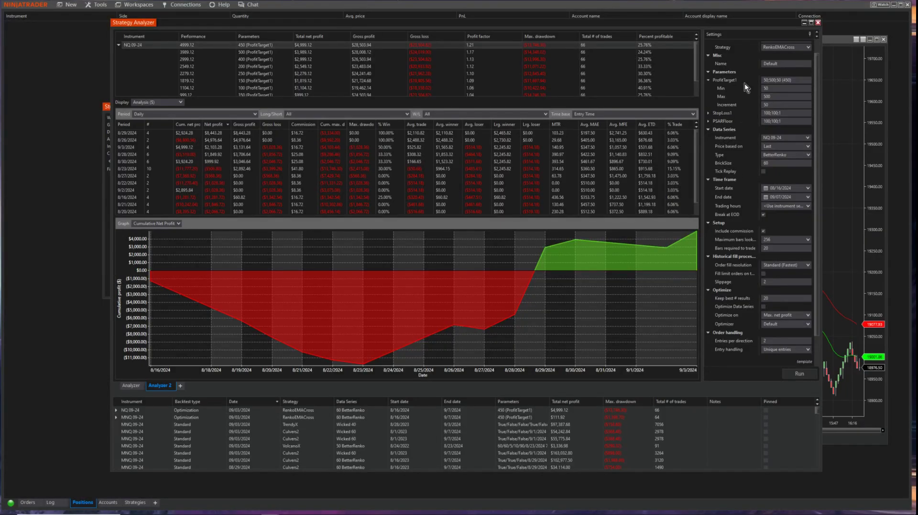
# - Set the StopLoss1 optimization range to a minimum of 50, a maximum of 100 and an increment of 50
pyautogui.click(721, 114)
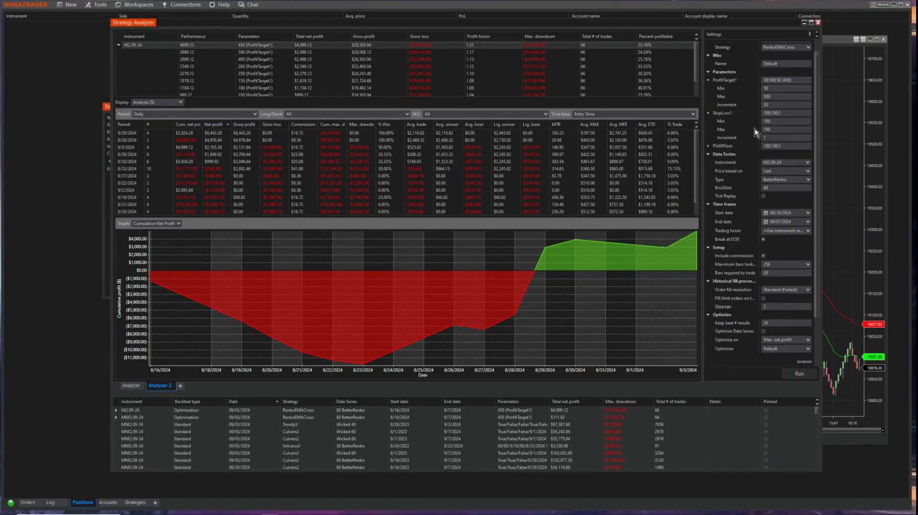
pyautogui.click(755, 122)
pyautogui.write('50')
pyautogui.click(781, 129)
pyautogui.write('250')
pyautogui.click(771, 137)
pyautogui.write('50')
# - Set the PSARFloor optimization maximum to 400 with an increment of 50, and run the optimization
pyautogui.click(709, 146)
pyautogui.click(772, 162)
pyautogui.write('400')
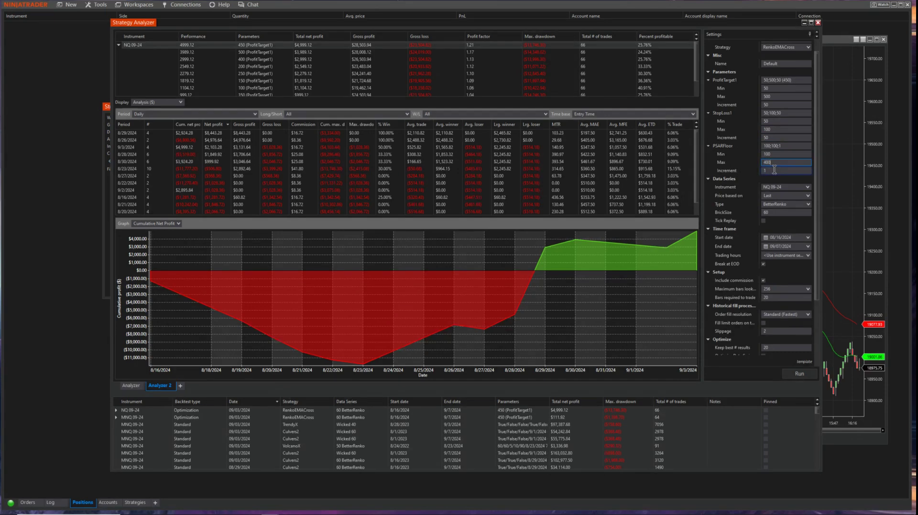
pyautogui.click(773, 171)
pyautogui.click(799, 376)
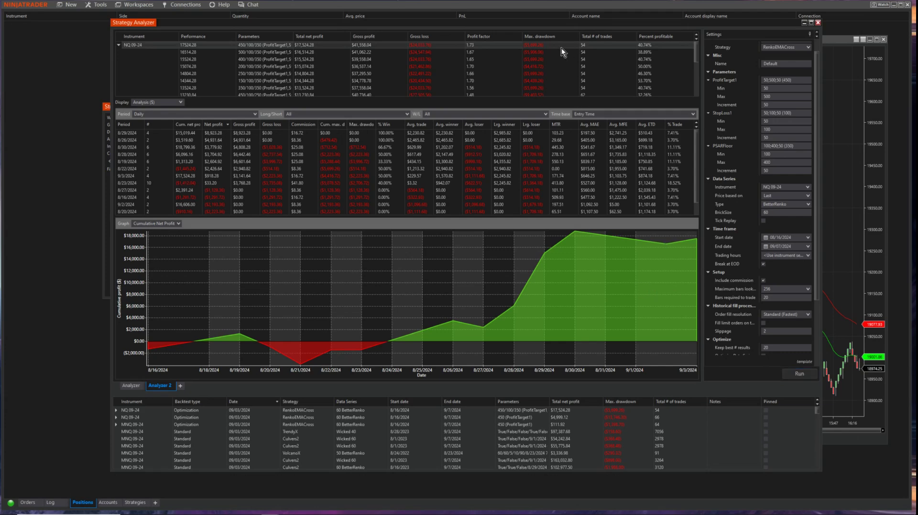
# - Sort the optimization results by maximum drawdown and review the 150/50/350 result in the Summary display
pyautogui.click(542, 36)
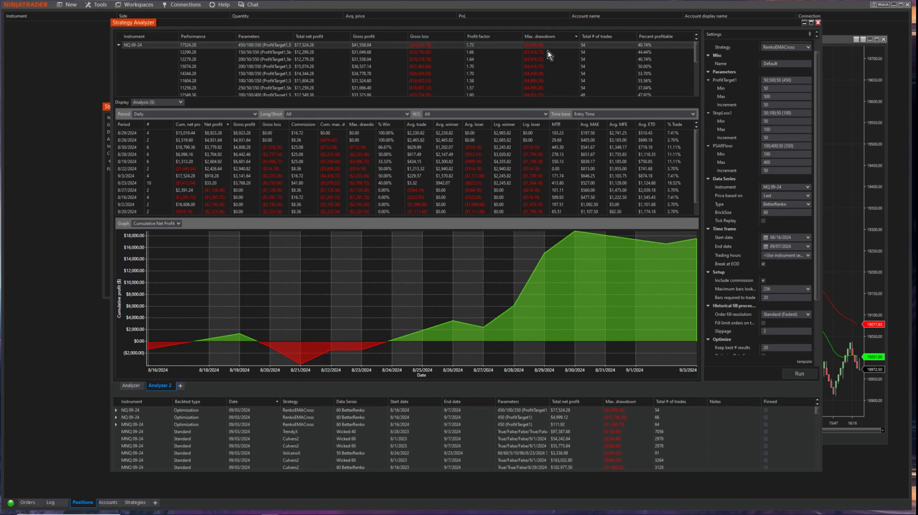
pyautogui.click(546, 54)
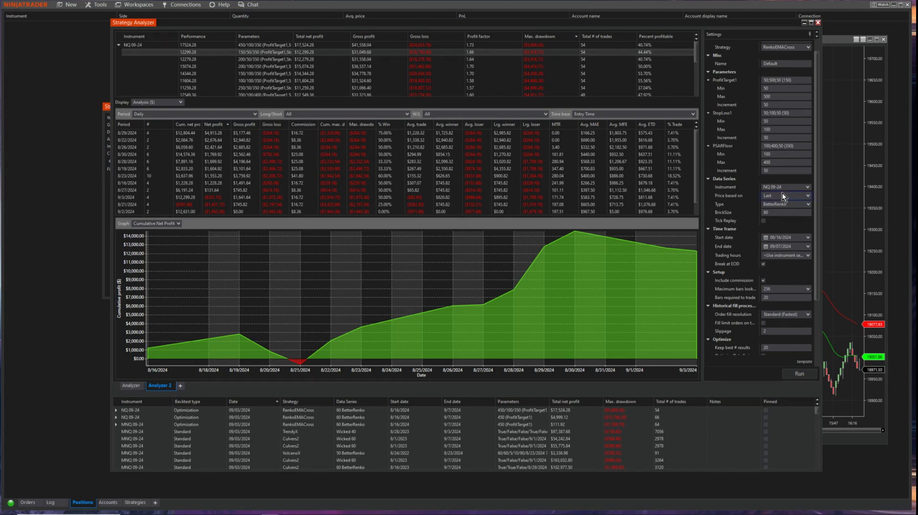
pyautogui.click(165, 103)
pyautogui.click(154, 111)
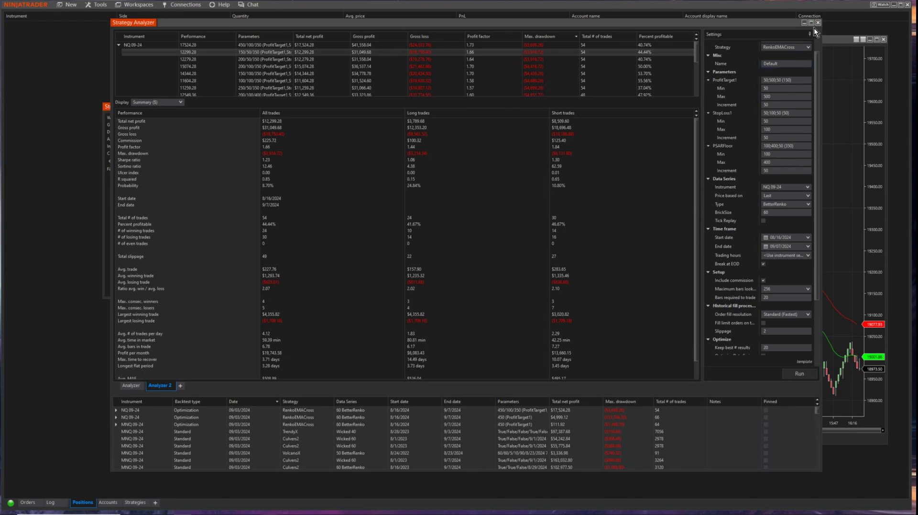
# - Show the selected optimization result in the Chart display and look at its earlier trades
pyautogui.click(160, 102)
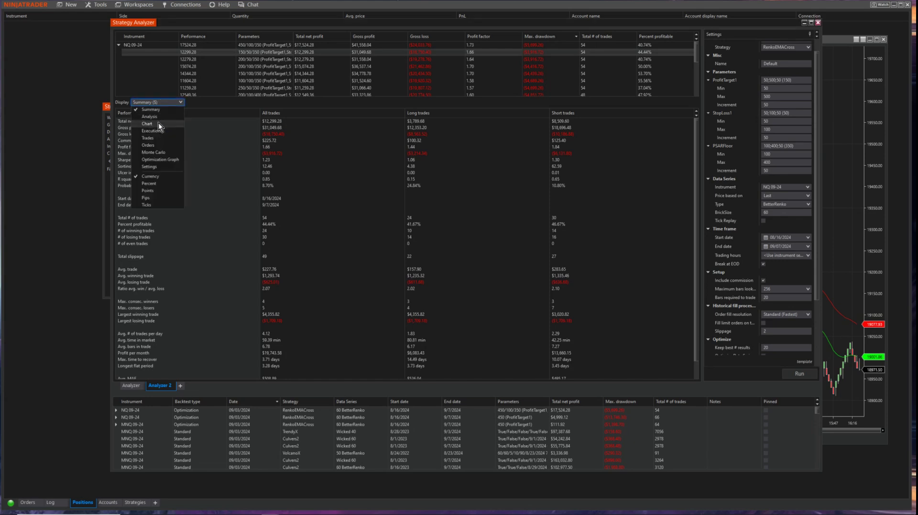
pyautogui.click(158, 123)
pyautogui.moveTo(257, 265); pyautogui.dragTo(375, 265)
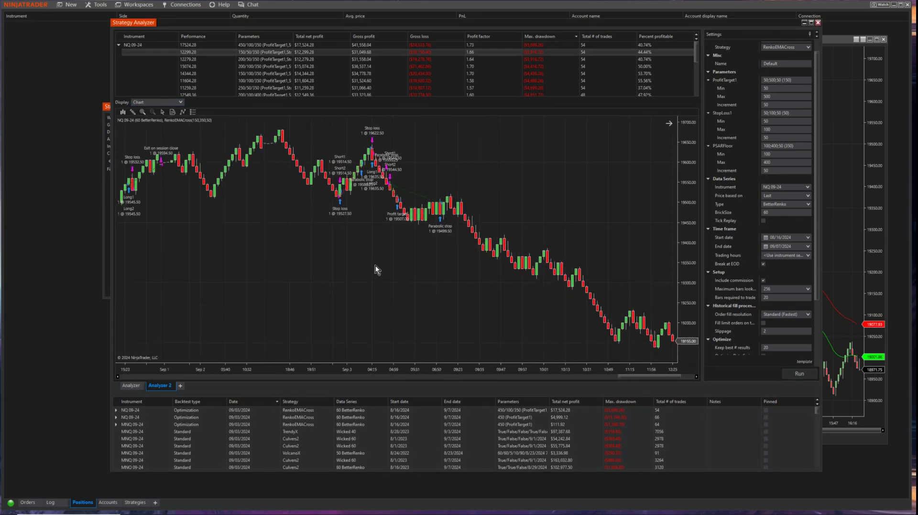
# - Add the PSAR indicator with an acceleration of 0.01 to the result chart and examine the trades against its dots
pyautogui.rightClick(375, 266)
pyautogui.click(385, 277)
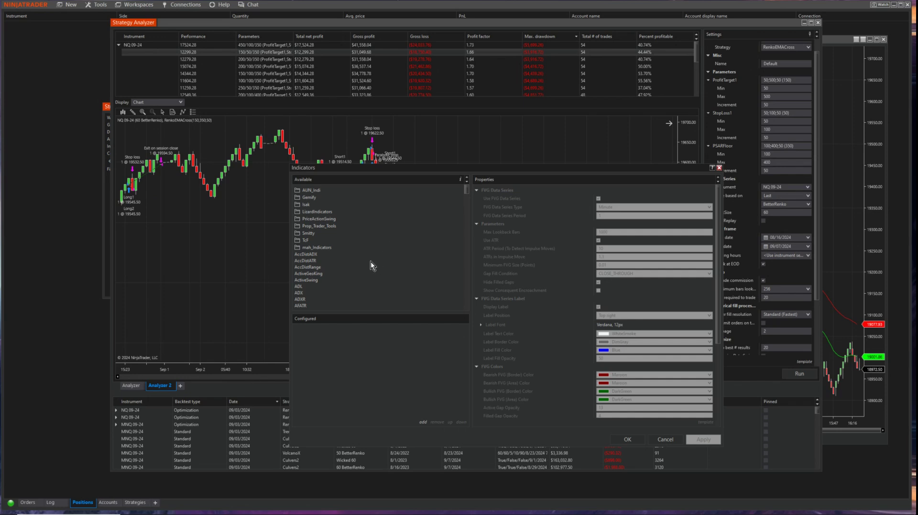
pyautogui.scroll(-10, 371, 262)
pyautogui.scroll(-15, 373, 261)
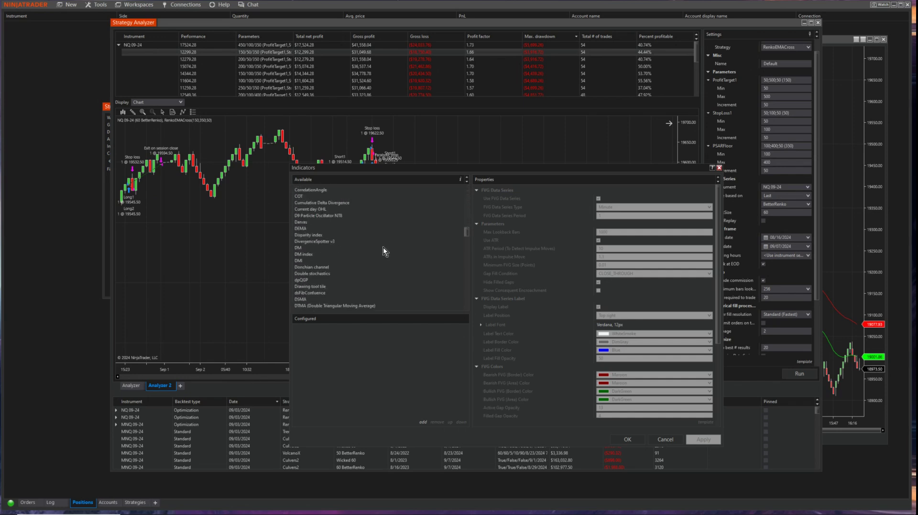
pyautogui.scroll(-10, 376, 254)
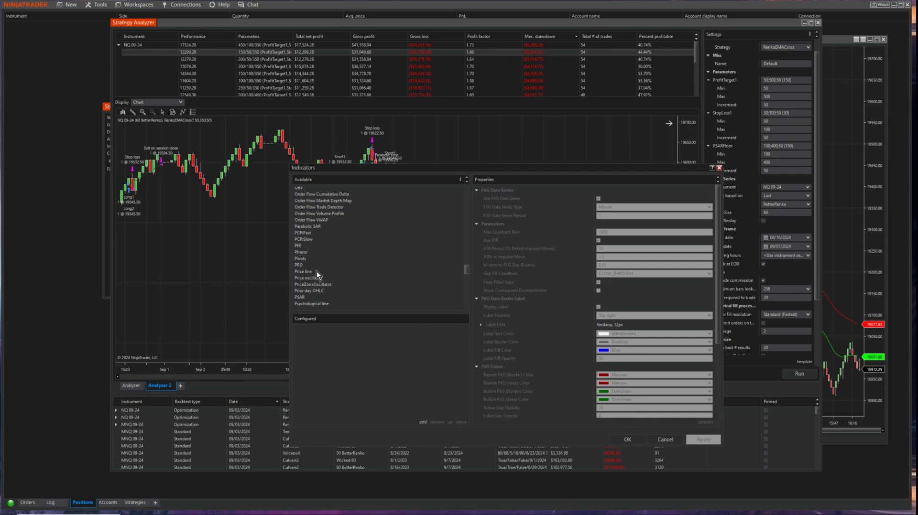
pyautogui.doubleClick(312, 297)
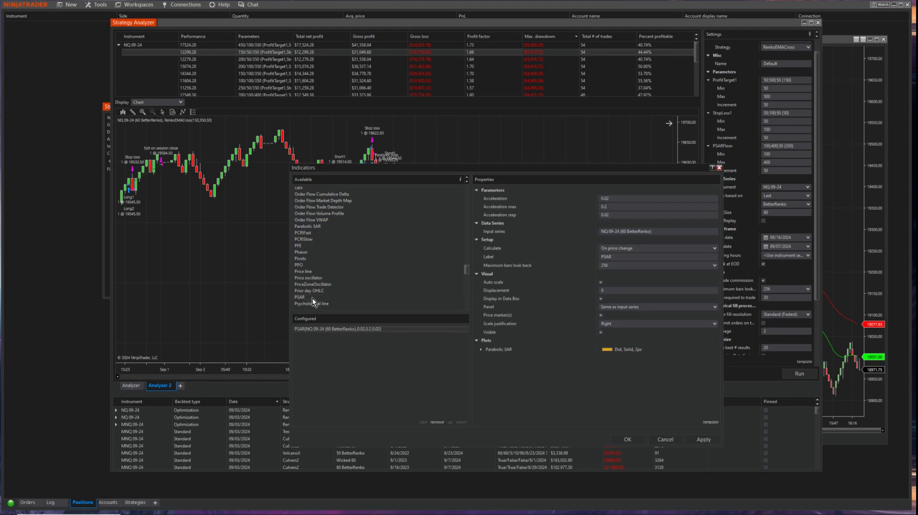
pyautogui.click(610, 198)
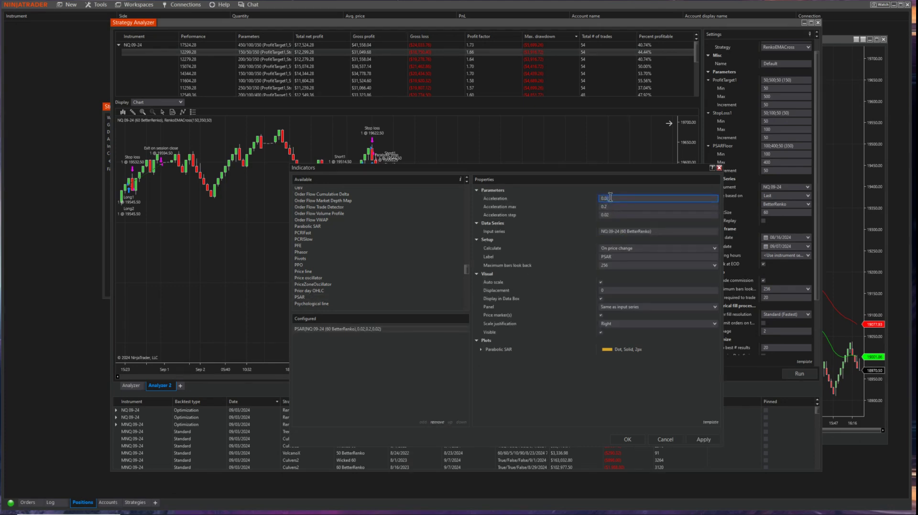
pyautogui.write('0.01')
pyautogui.click(609, 215)
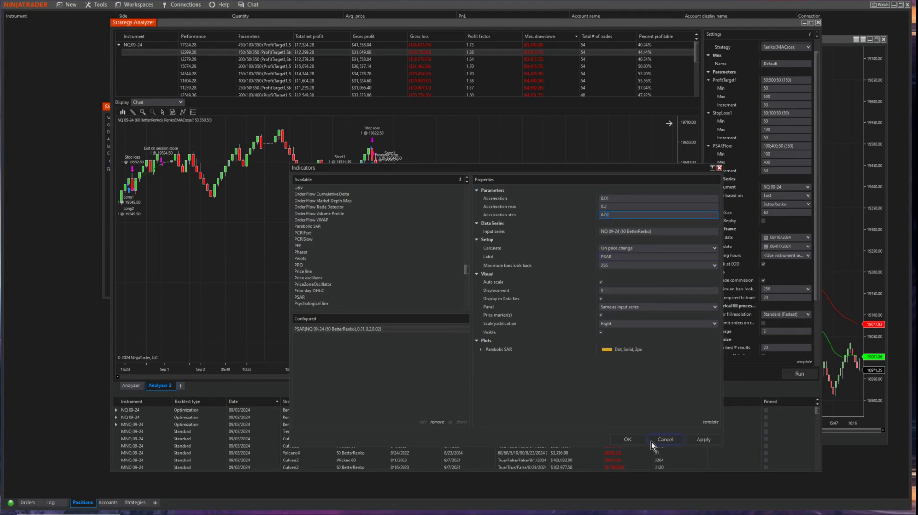
pyautogui.click(697, 440)
pyautogui.click(636, 441)
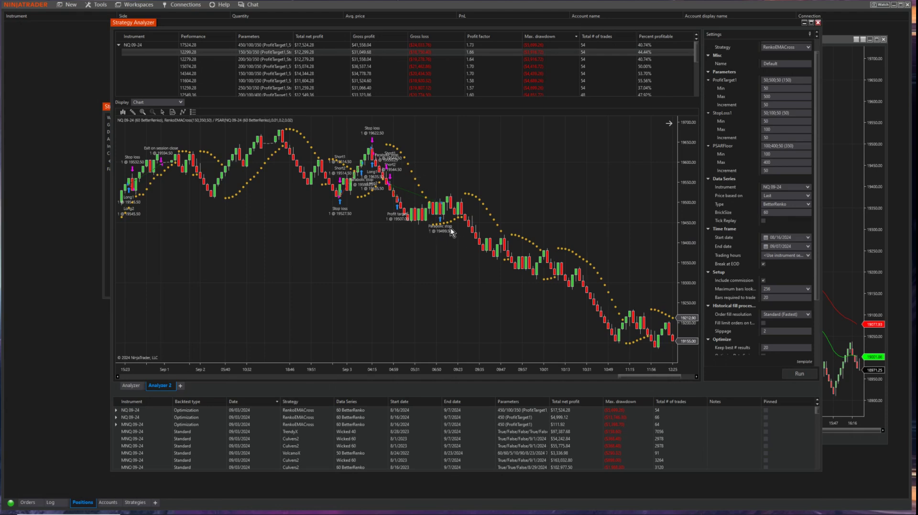
pyautogui.moveTo(401, 260); pyautogui.dragTo(481, 264)
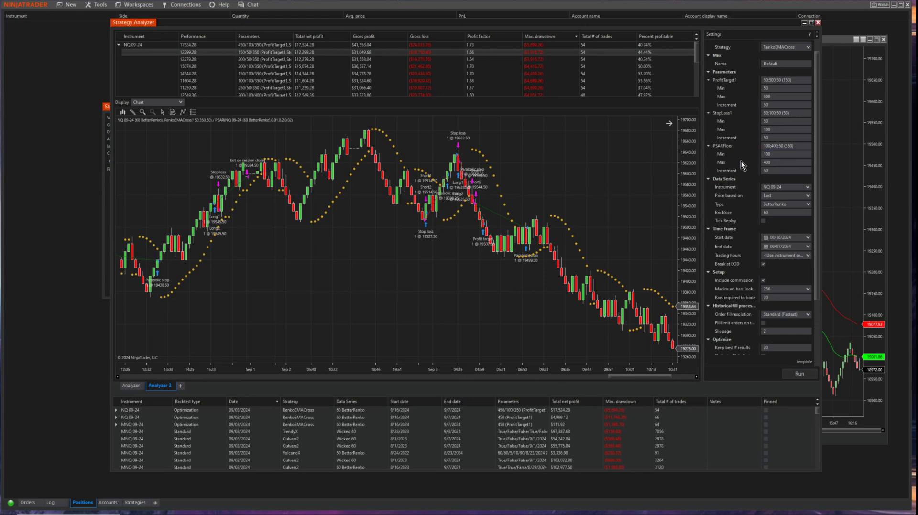
pyautogui.moveTo(618, 214); pyautogui.dragTo(385, 167)
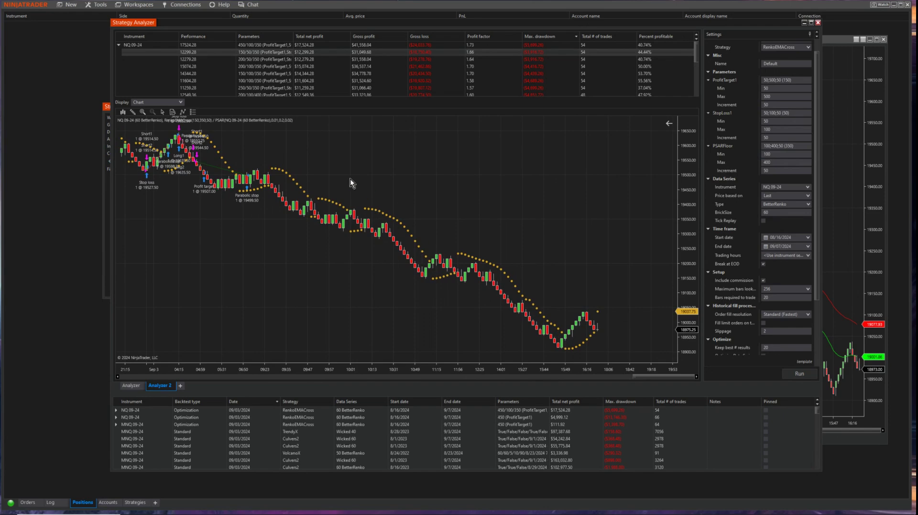
# - Change the data series type to WickedRenko with a brick size of 60 and run the optimization
pyautogui.moveTo(350, 179); pyautogui.dragTo(642, 233)
pyautogui.moveTo(368, 313); pyautogui.dragTo(537, 309)
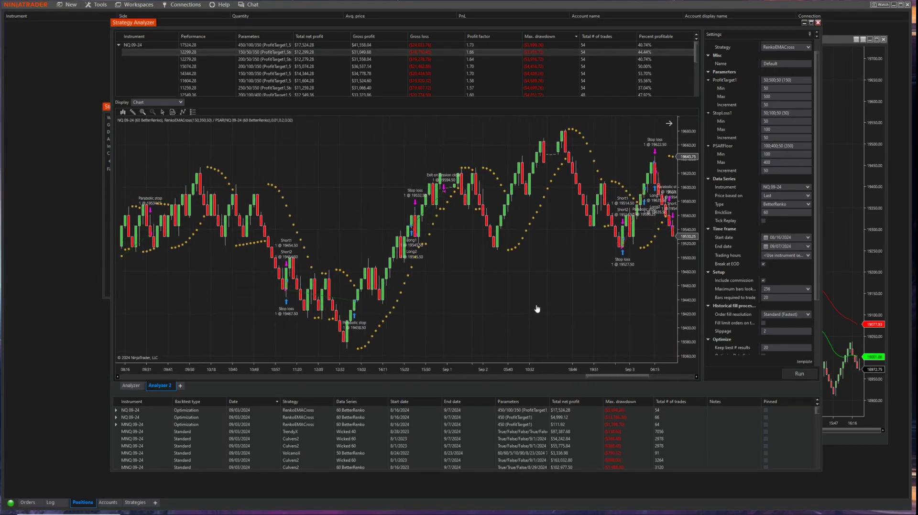
pyautogui.scroll(-5, 537, 309)
pyautogui.click(808, 205)
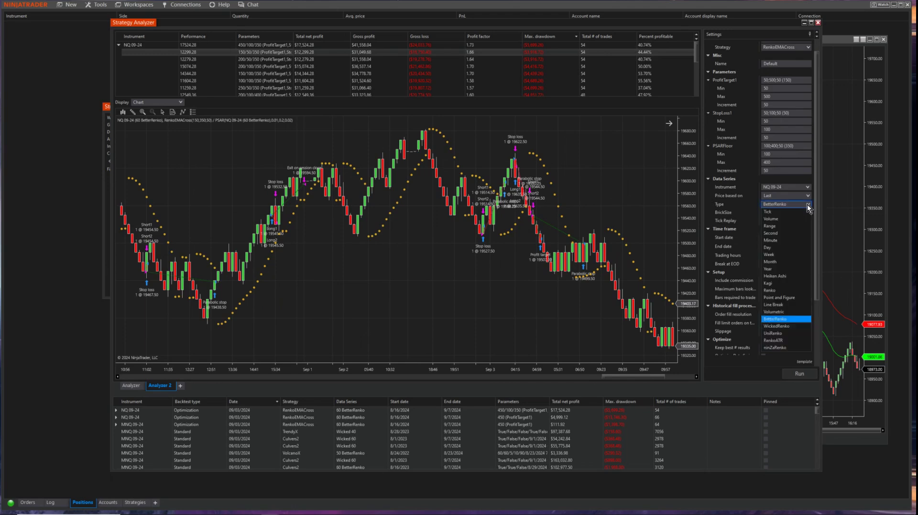
pyautogui.click(786, 326)
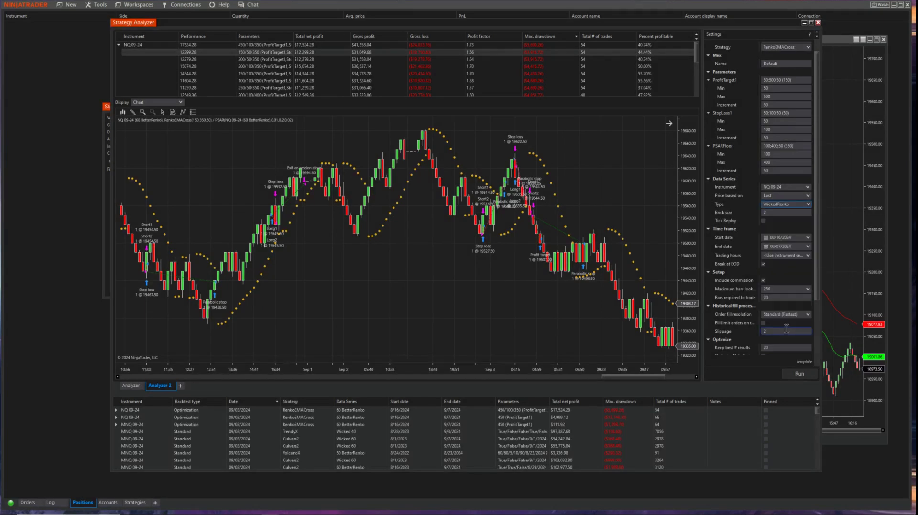
pyautogui.doubleClick(778, 212)
pyautogui.write('60')
pyautogui.click(799, 379)
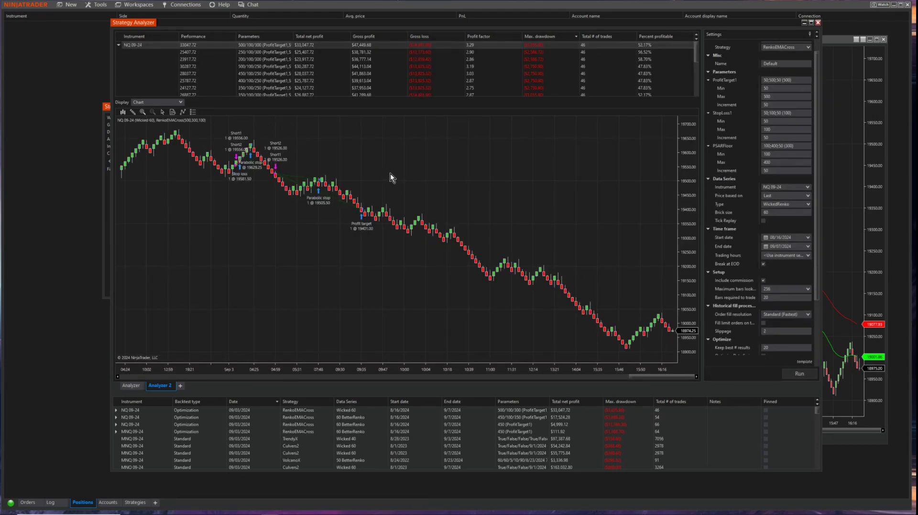
# - Review the top result's profit factor in the Summary display with the results list enlarged, and return to the Chart display
pyautogui.click(162, 100)
pyautogui.click(159, 112)
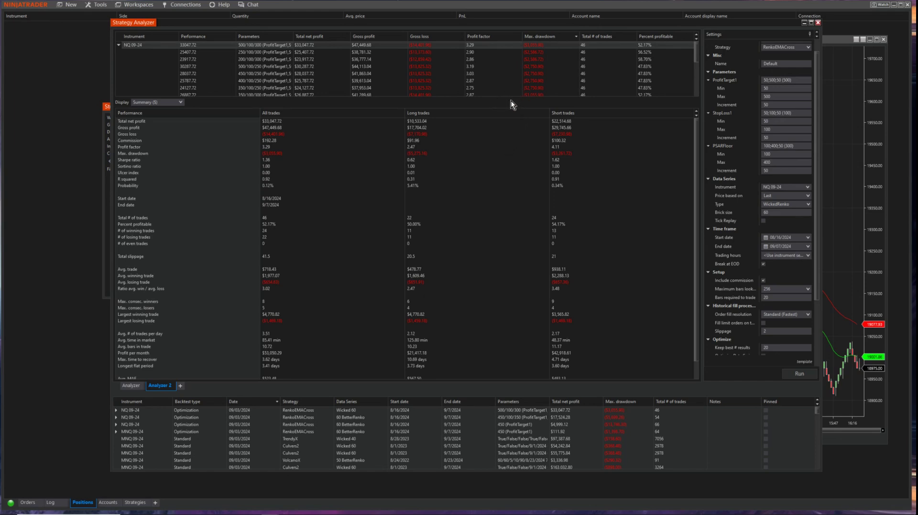
pyautogui.moveTo(509, 97); pyautogui.dragTo(517, 186)
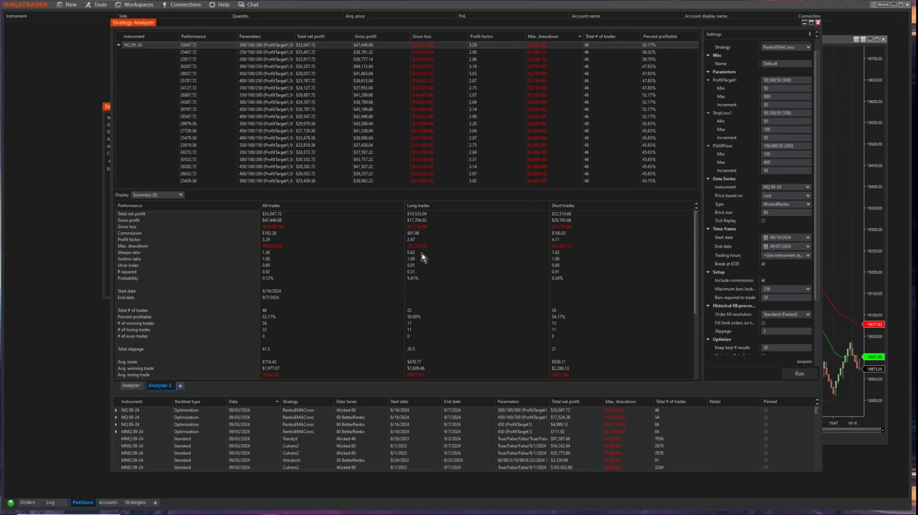
pyautogui.click(278, 240)
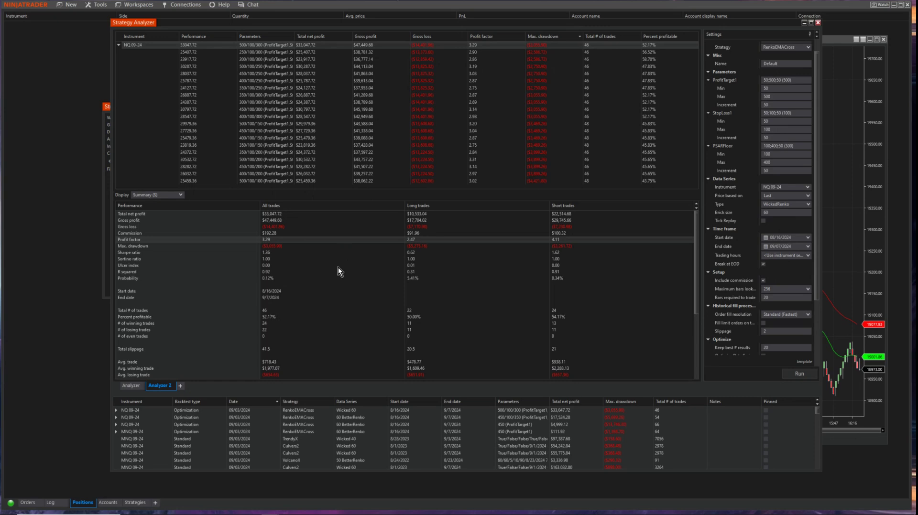
pyautogui.click(180, 196)
pyautogui.click(162, 217)
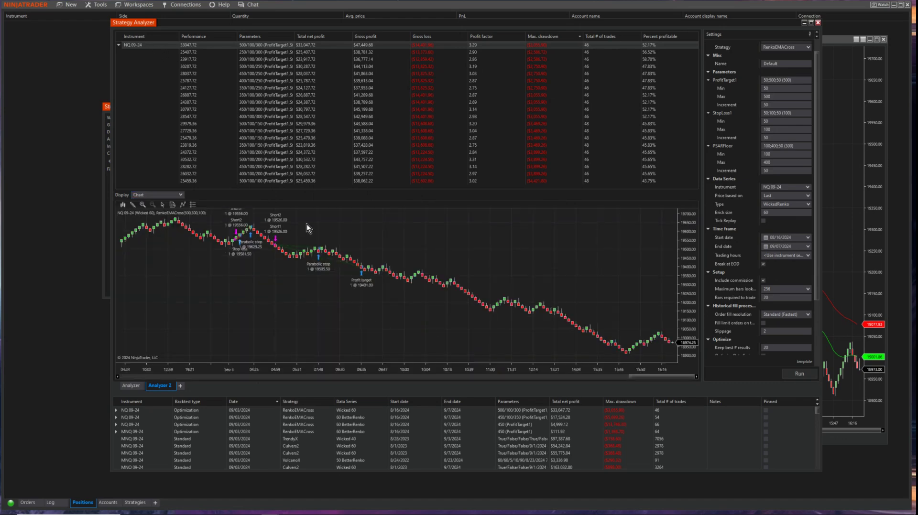
# - Switch to the NQ 09-24 60 BetterRenko chart and look back through its trades to the August 29 long entries
pyautogui.click(839, 251)
pyautogui.moveTo(667, 269)
pyautogui.mouseDown()
pyautogui.moveTo(435, 278)
pyautogui.moveTo(670, 273)
pyautogui.mouseUp()
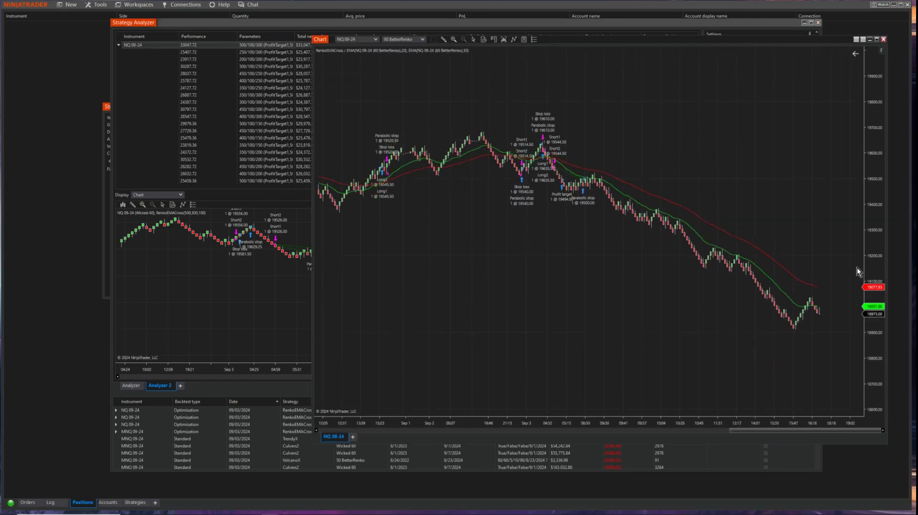
pyautogui.moveTo(575, 412); pyautogui.dragTo(730, 342)
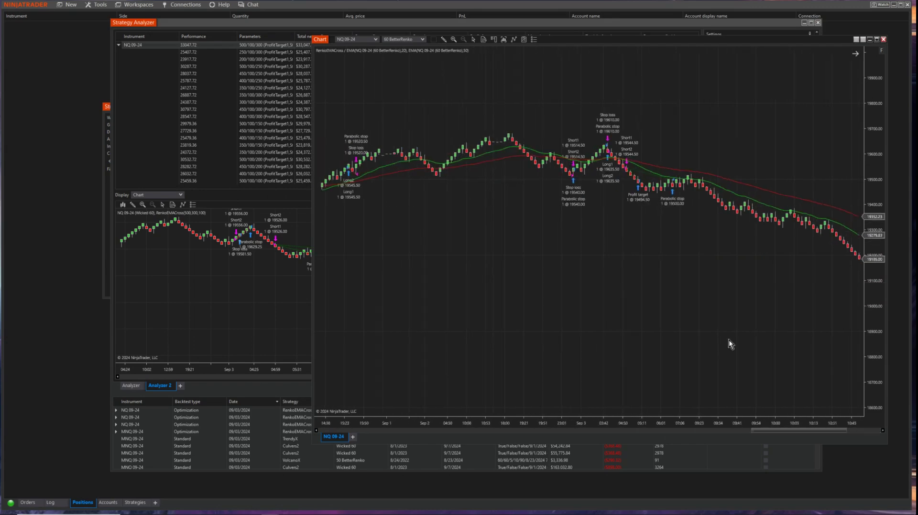
pyautogui.moveTo(455, 282); pyautogui.dragTo(739, 295)
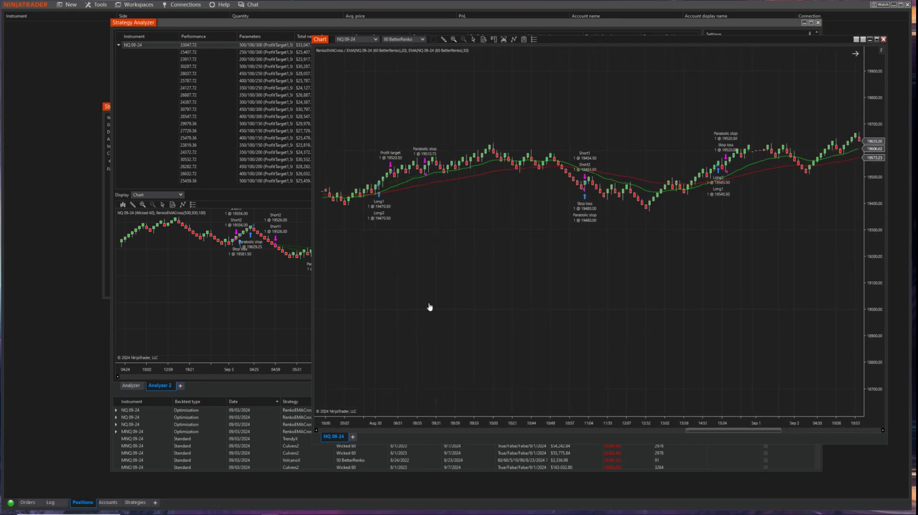
pyautogui.moveTo(428, 308); pyautogui.dragTo(879, 299)
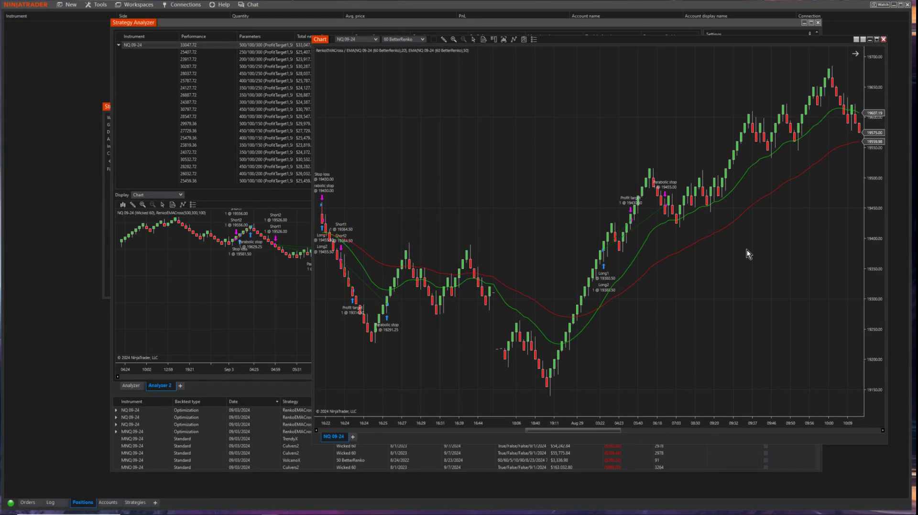
pyautogui.moveTo(732, 287); pyautogui.dragTo(714, 374)
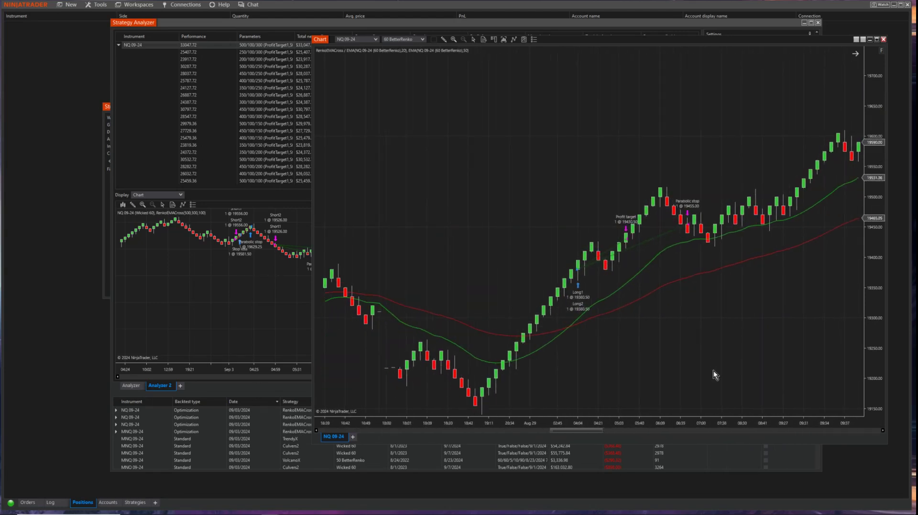
# - Draw an arc from the August 29 long entry to its parabolic stop exit and position it just below the price bars
pyautogui.click(446, 41)
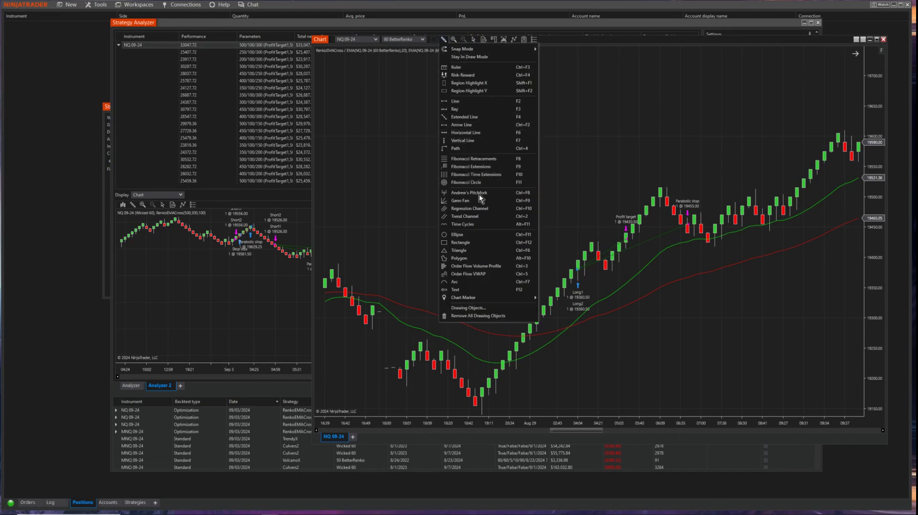
pyautogui.click(472, 283)
pyautogui.click(578, 308)
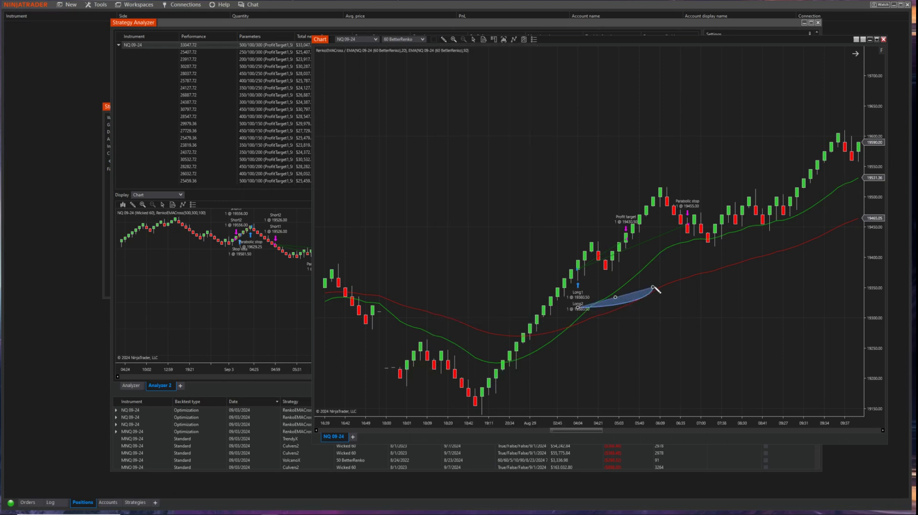
pyautogui.click(686, 234)
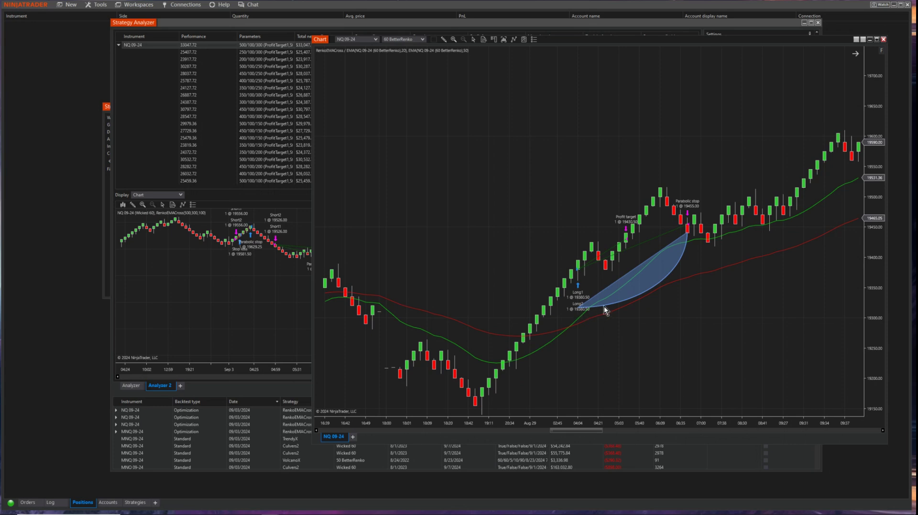
pyautogui.moveTo(667, 272); pyautogui.dragTo(665, 234)
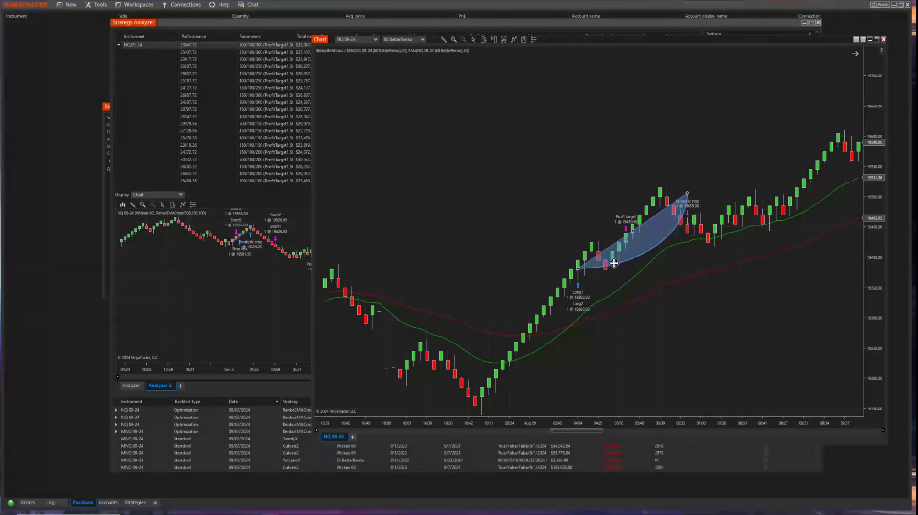
pyautogui.moveTo(652, 248); pyautogui.dragTo(656, 274)
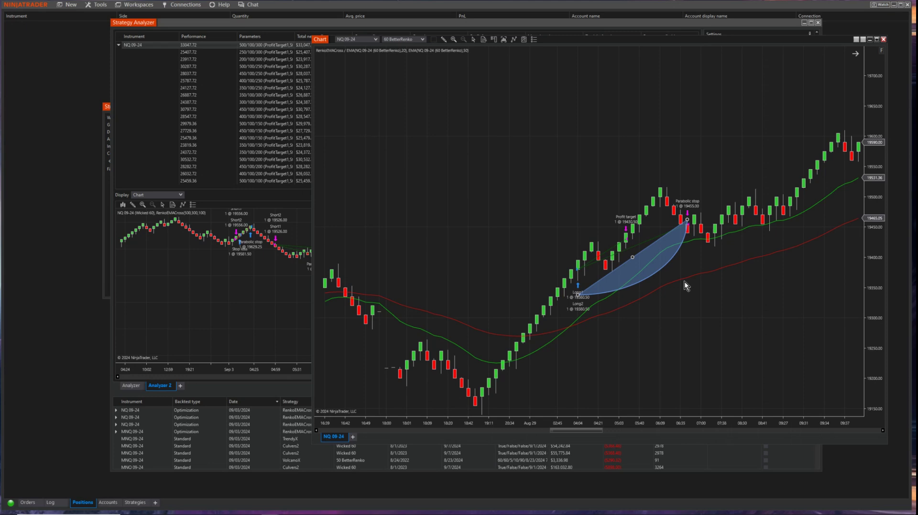
# - Review condition sets 4, 3 and 5 of the strategy in the Strategy Builder and close the builder
pyautogui.click(104, 271)
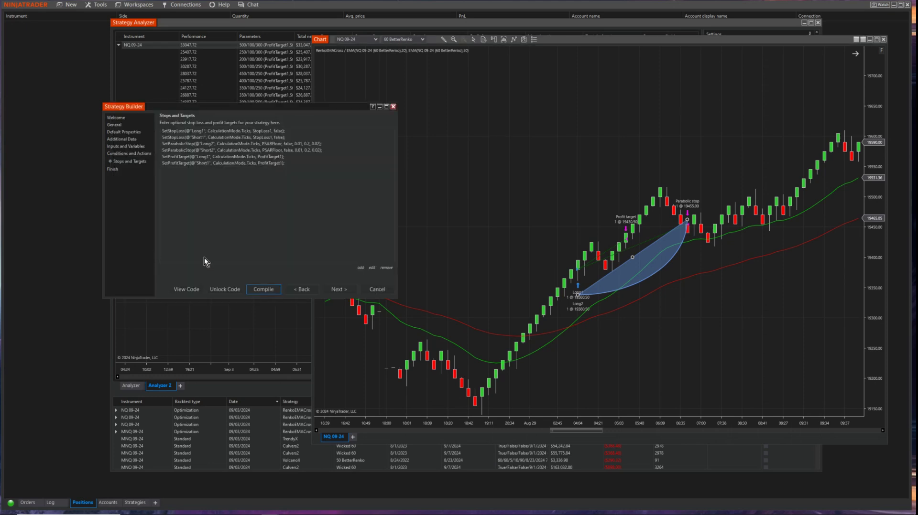
pyautogui.click(133, 153)
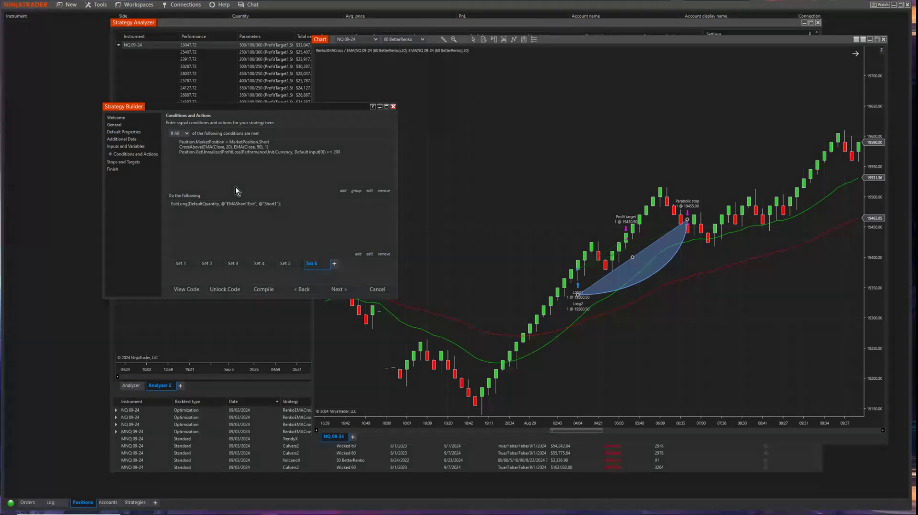
pyautogui.click(259, 265)
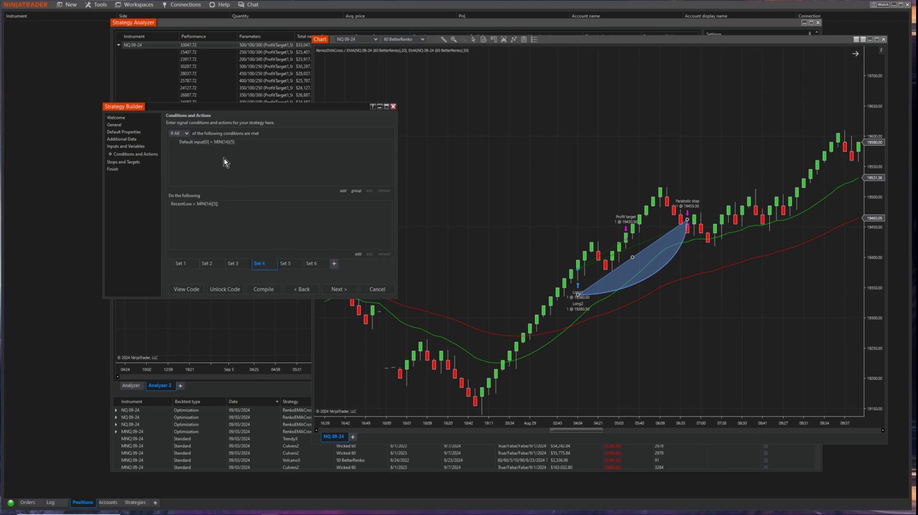
pyautogui.click(231, 266)
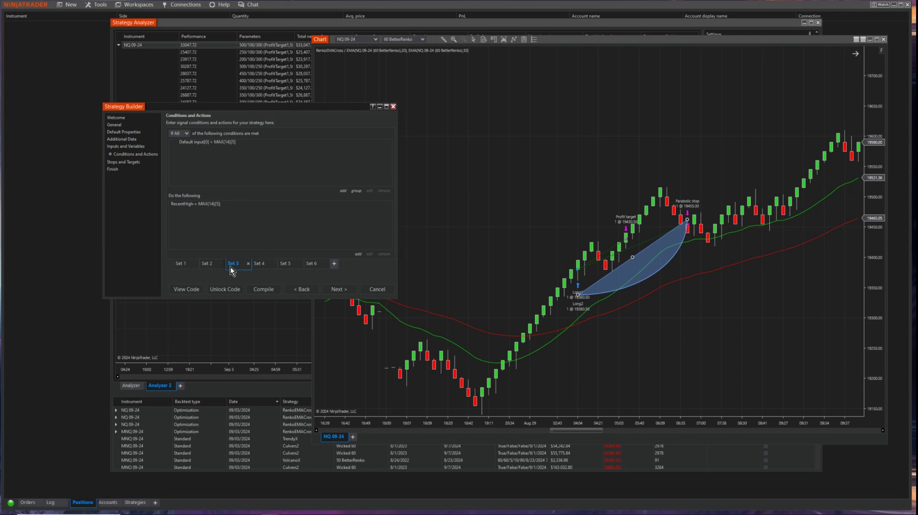
pyautogui.click(285, 265)
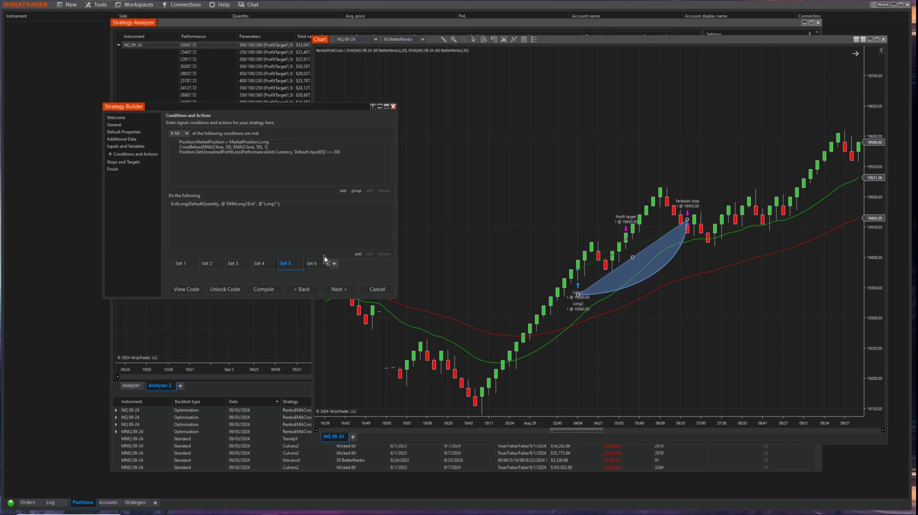
pyautogui.click(378, 289)
# - Add the PSAR indicator with an acceleration of 0.01 to the NQ 09-24 chart
pyautogui.rightClick(515, 226)
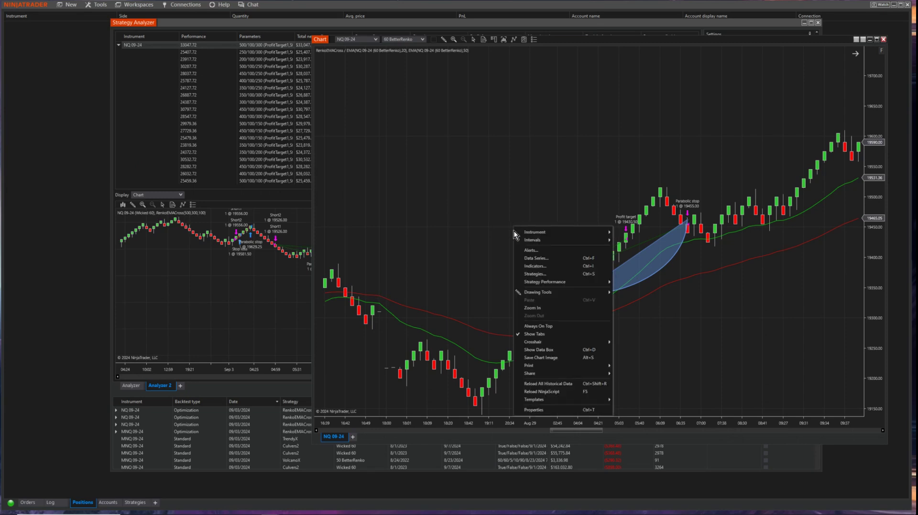
pyautogui.click(538, 266)
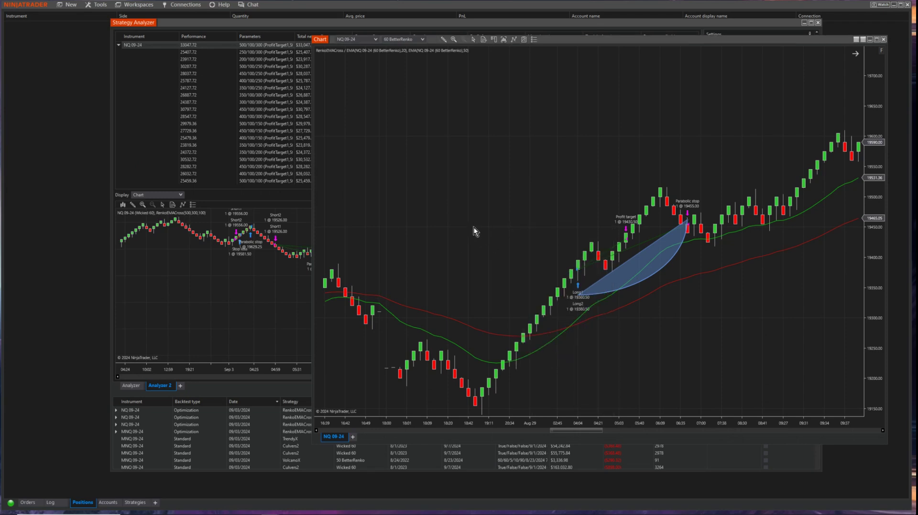
pyautogui.scroll(-10, 549, 248)
pyautogui.scroll(-10, 548, 245)
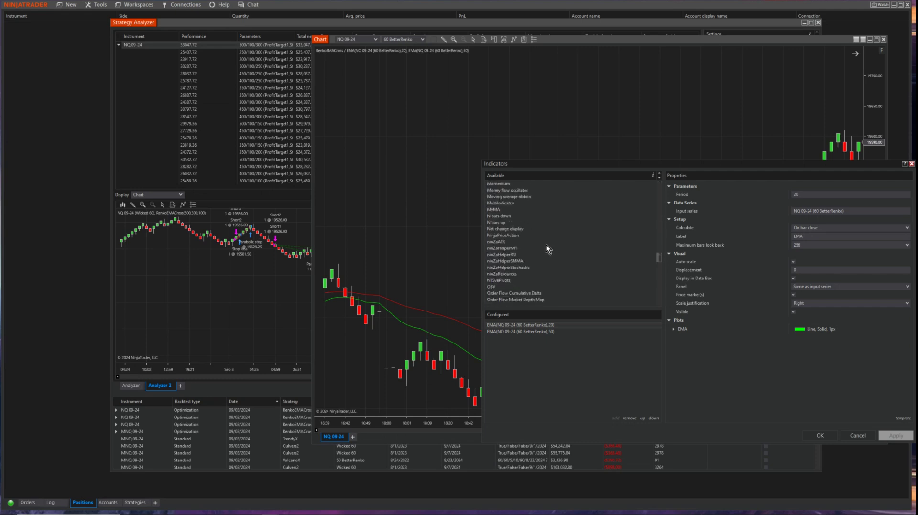
pyautogui.click(511, 292)
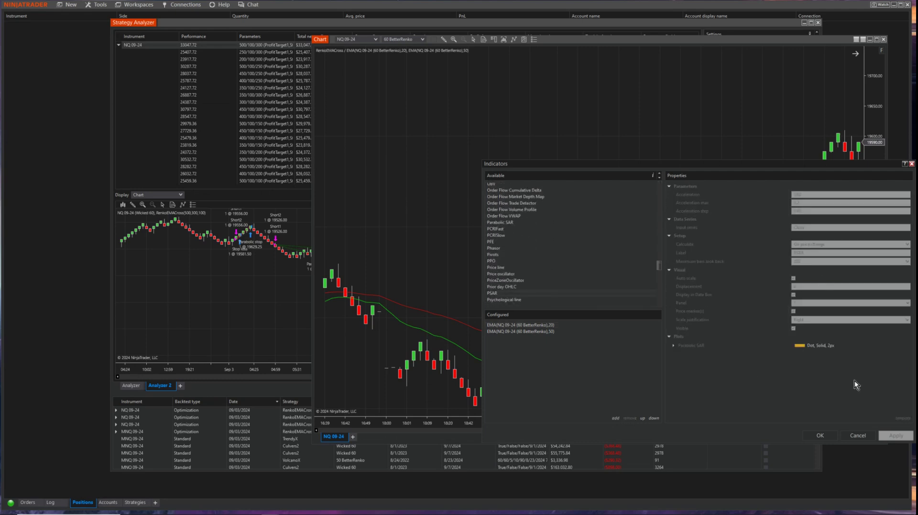
pyautogui.click(616, 420)
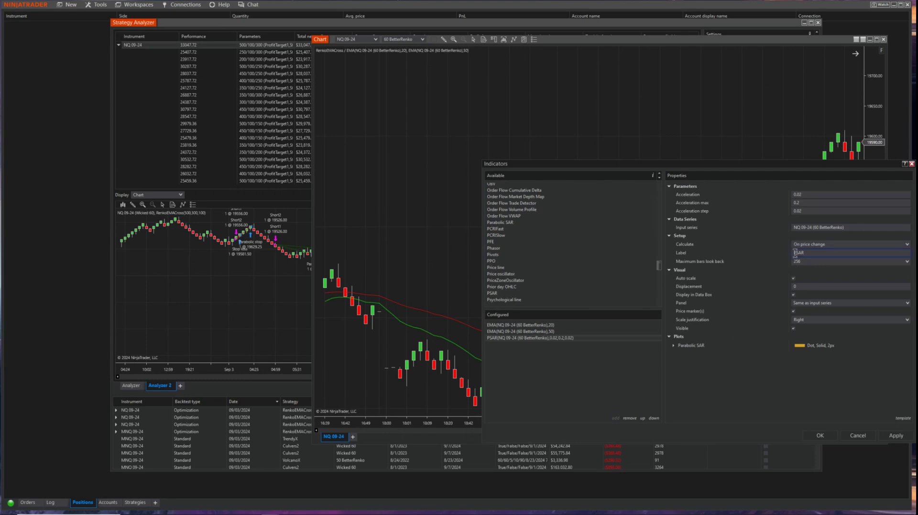
pyautogui.click(801, 194)
pyautogui.click(897, 436)
pyautogui.click(831, 436)
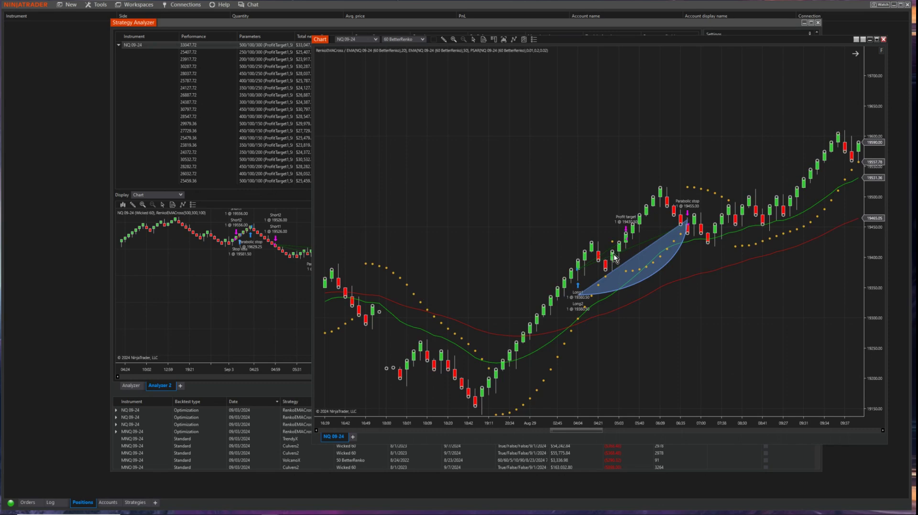
# - Compare the PSAR dots with the drawn arc and the August 29 long trade, including the price movement after its exit
pyautogui.click(688, 228)
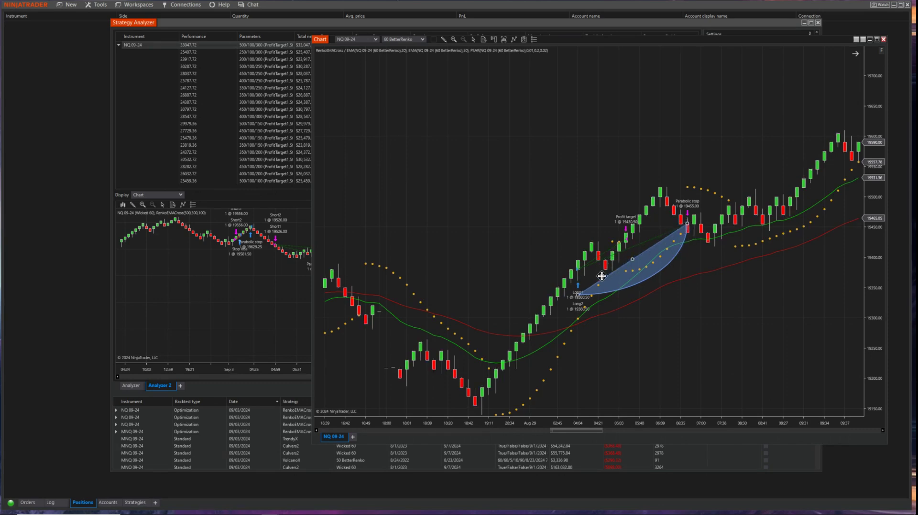
pyautogui.scroll(3, 793, 295)
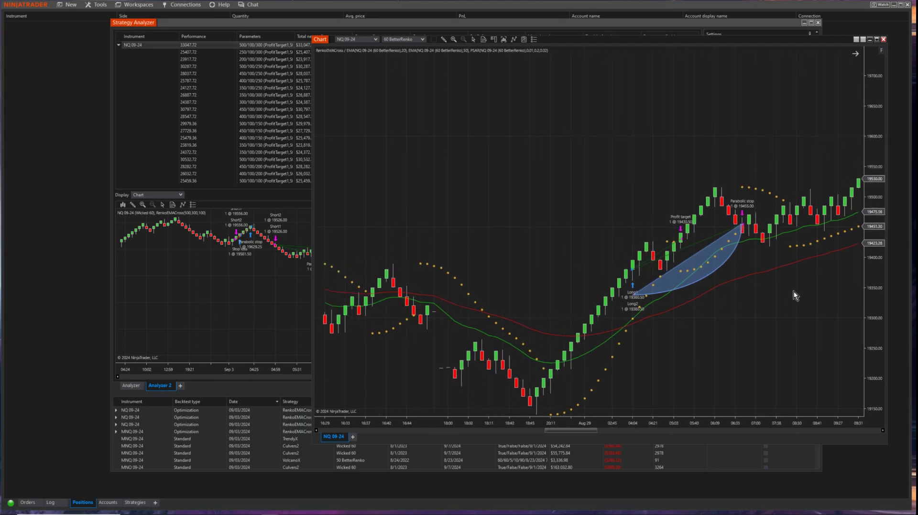
pyautogui.moveTo(794, 291); pyautogui.dragTo(482, 319)
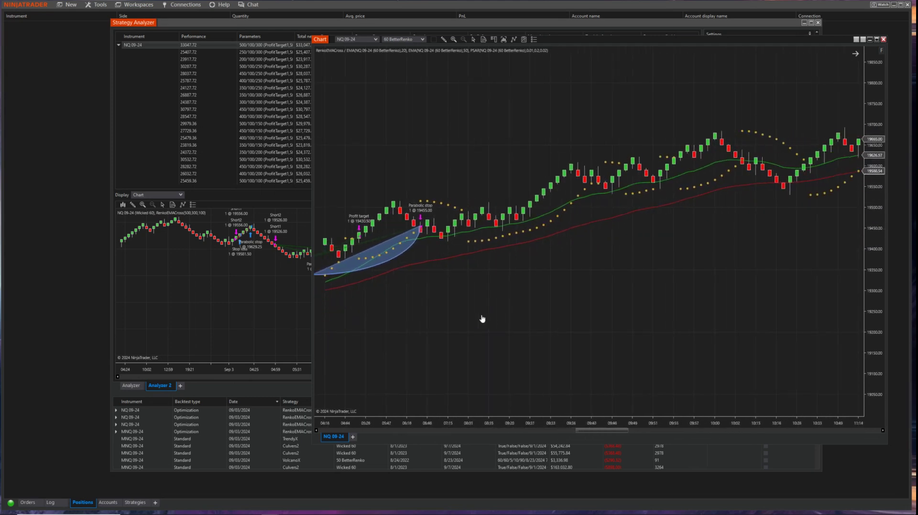
pyautogui.scroll(-2, 733, 309)
pyautogui.scroll(-2, 687, 307)
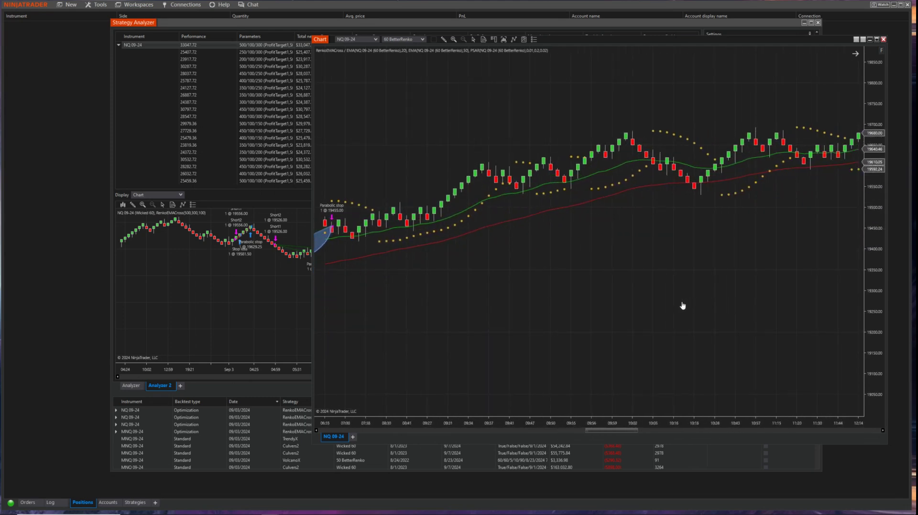
pyautogui.scroll(4, 683, 306)
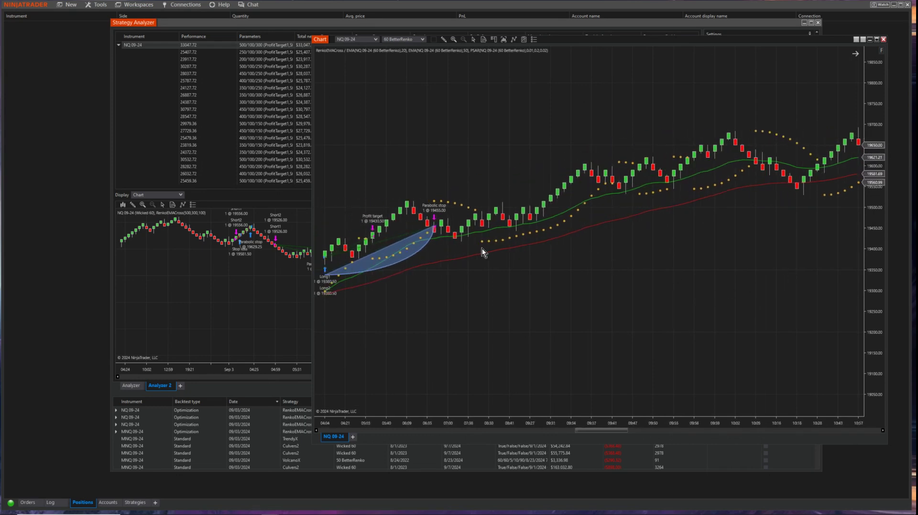
pyautogui.scroll(4, 621, 322)
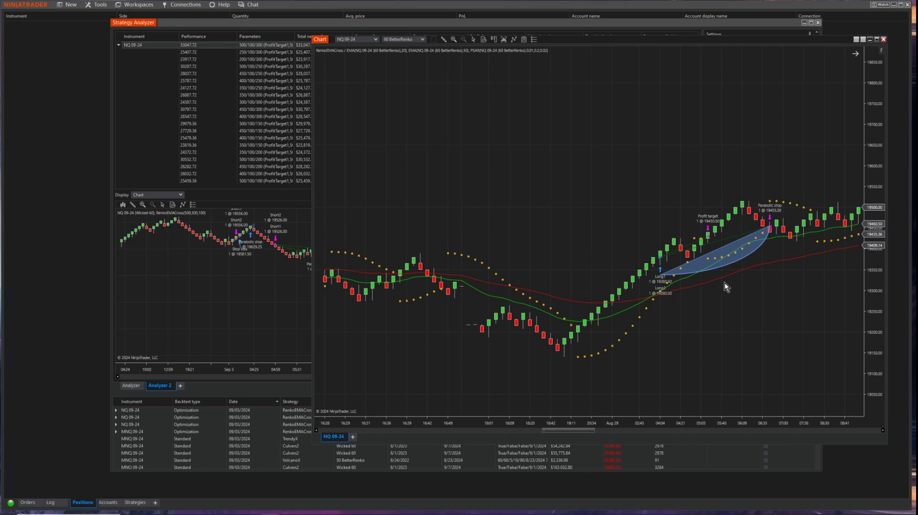
pyautogui.moveTo(271, 512)
pyautogui.click(163, 478)
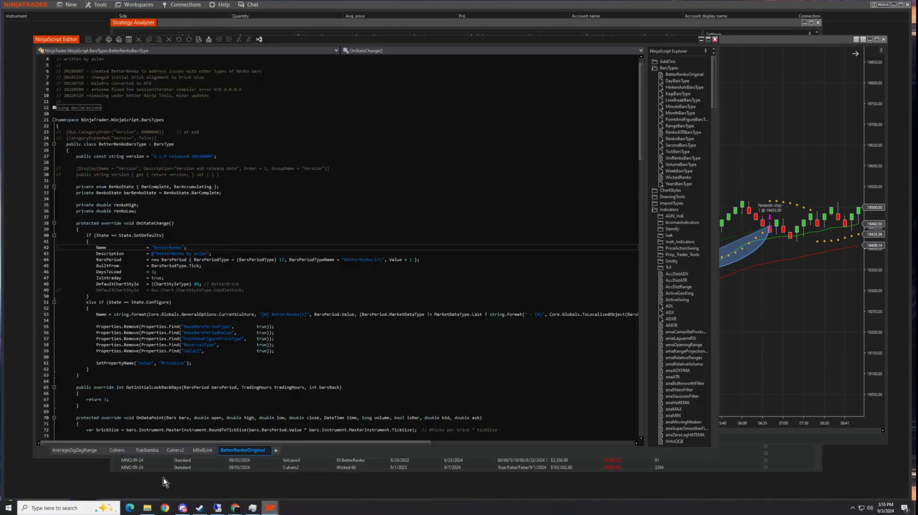
pyautogui.scroll(-18, 310, 295)
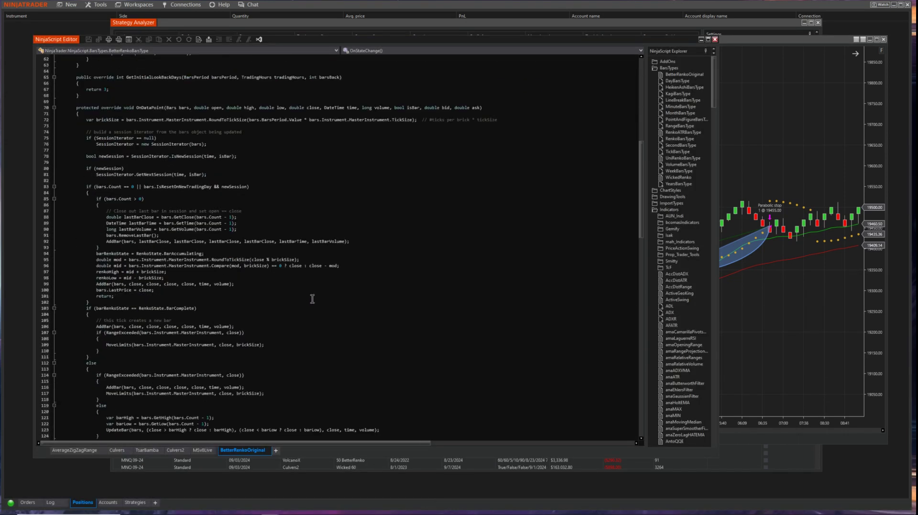
pyautogui.click(715, 39)
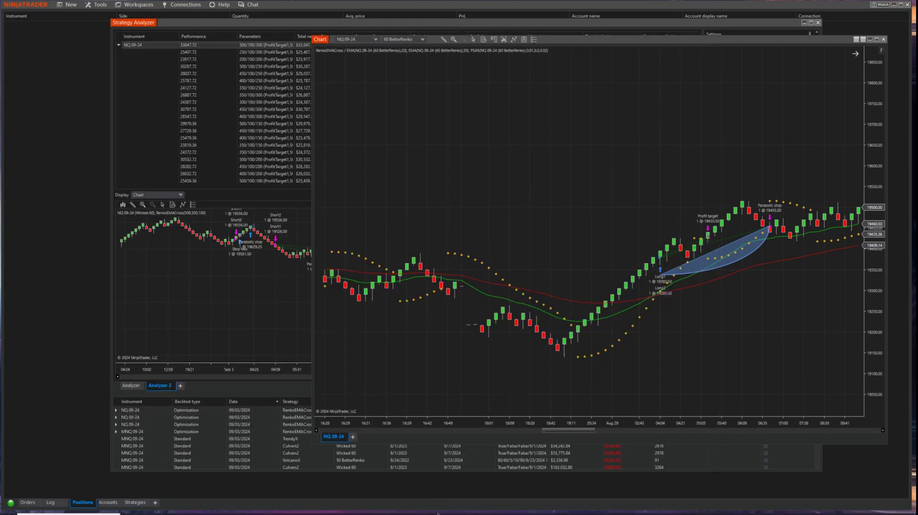
# - Load the RenkoEMACross strategy in the Strategy Builder and open its generated code
pyautogui.moveTo(274, 511)
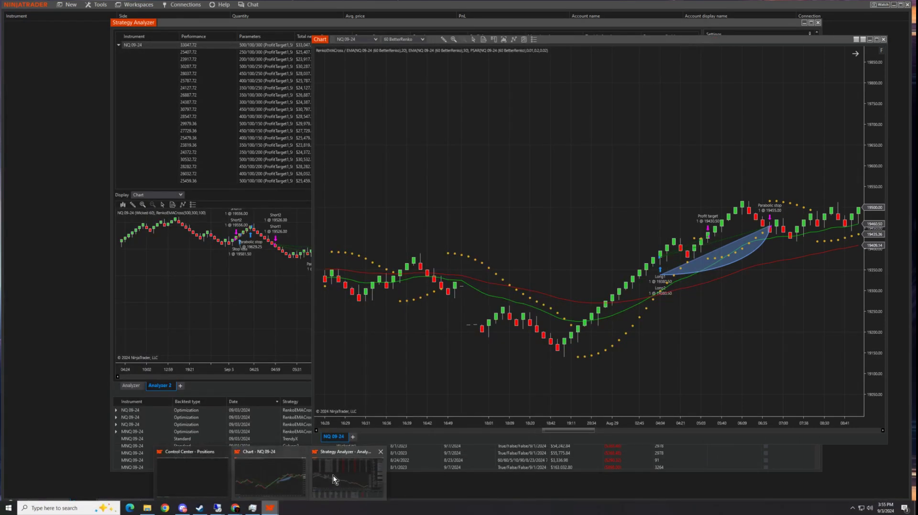
pyautogui.click(203, 476)
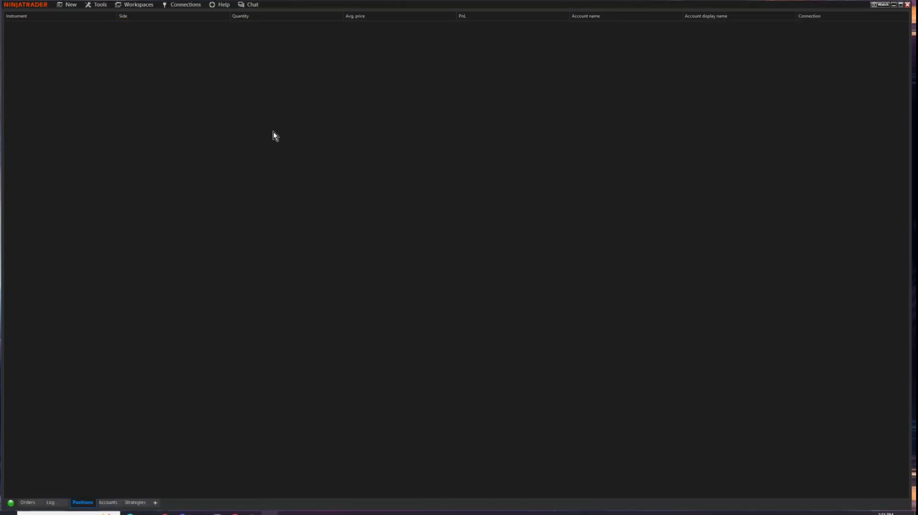
pyautogui.click(68, 5)
pyautogui.click(79, 186)
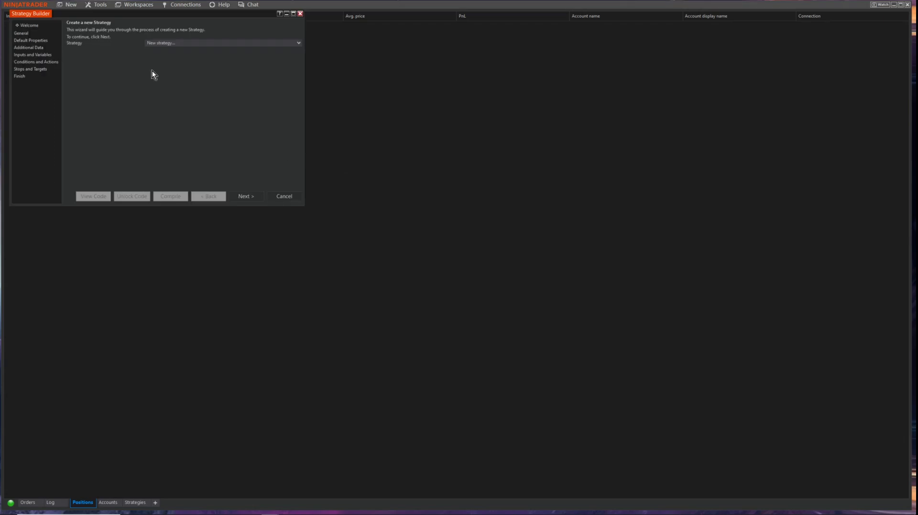
pyautogui.click(207, 44)
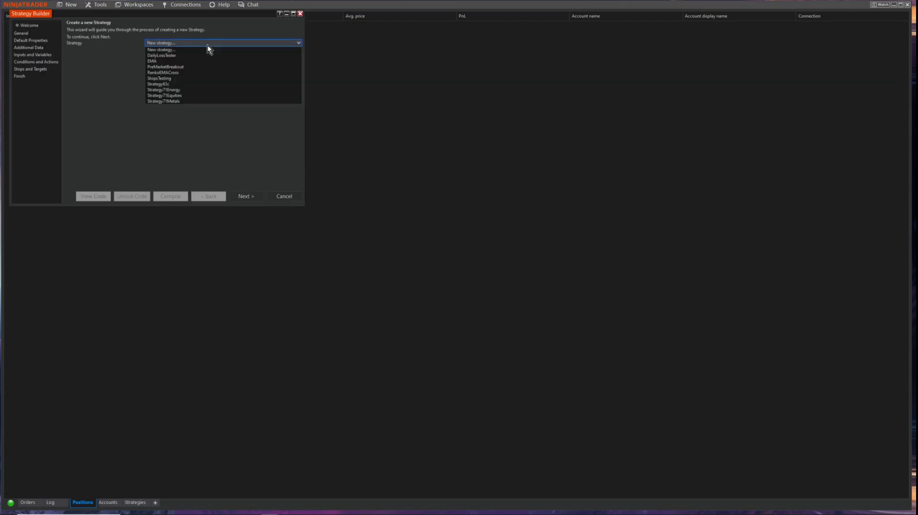
pyautogui.click(174, 74)
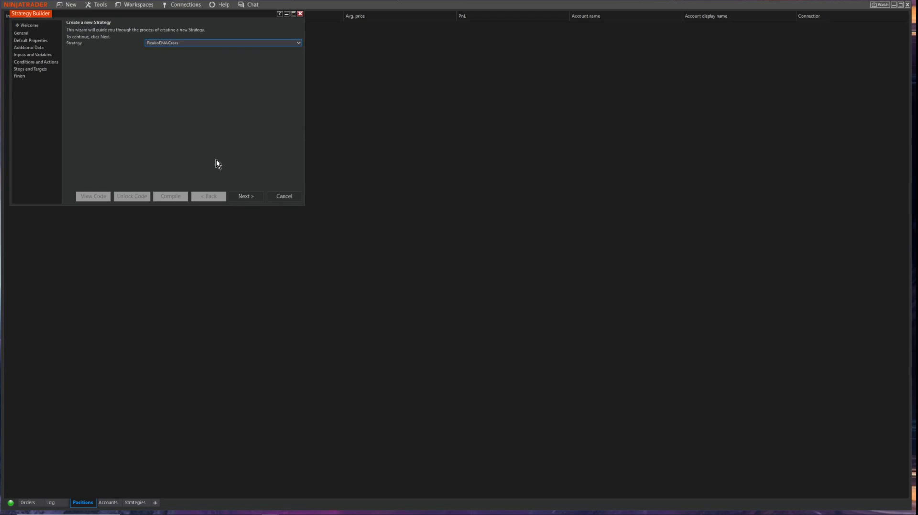
pyautogui.click(245, 196)
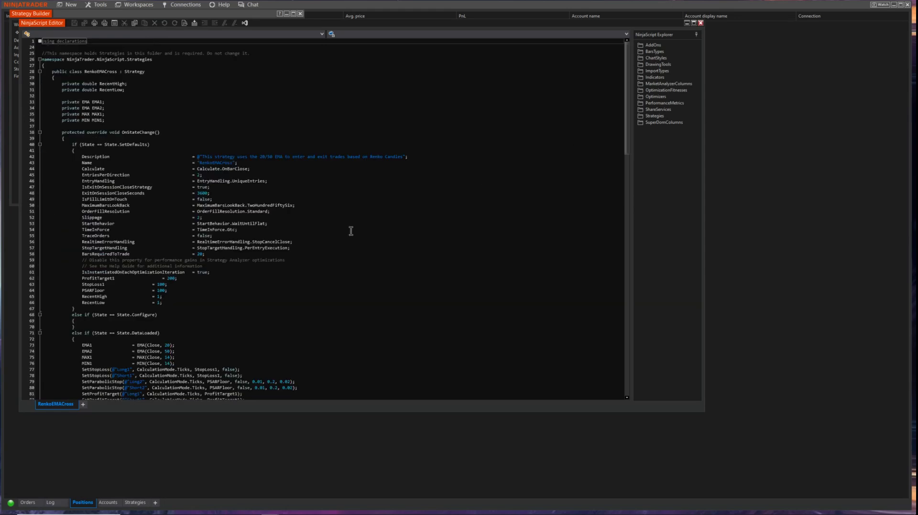
# - Examine the RenkoEMACross code from the stop and target settings through the condition sets to the unrealized profit condition in Set 6
pyautogui.scroll(-8, 267, 268)
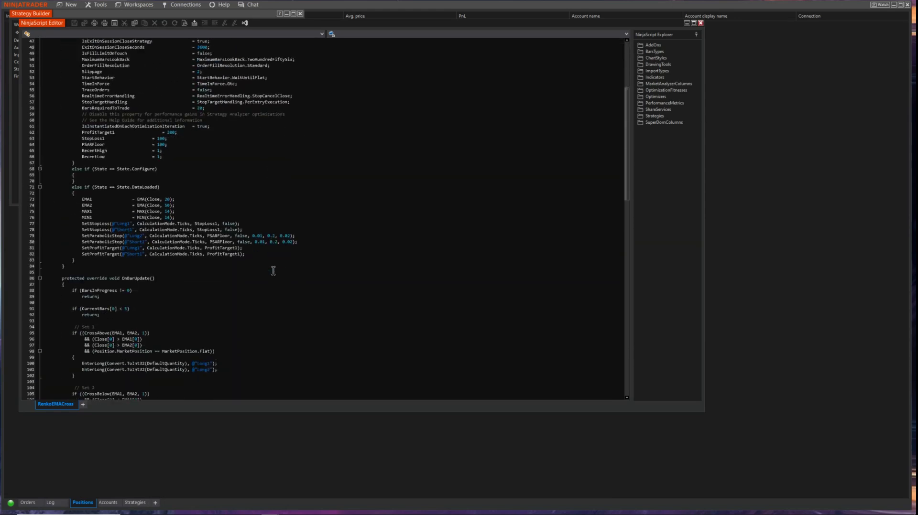
pyautogui.scroll(-17, 273, 271)
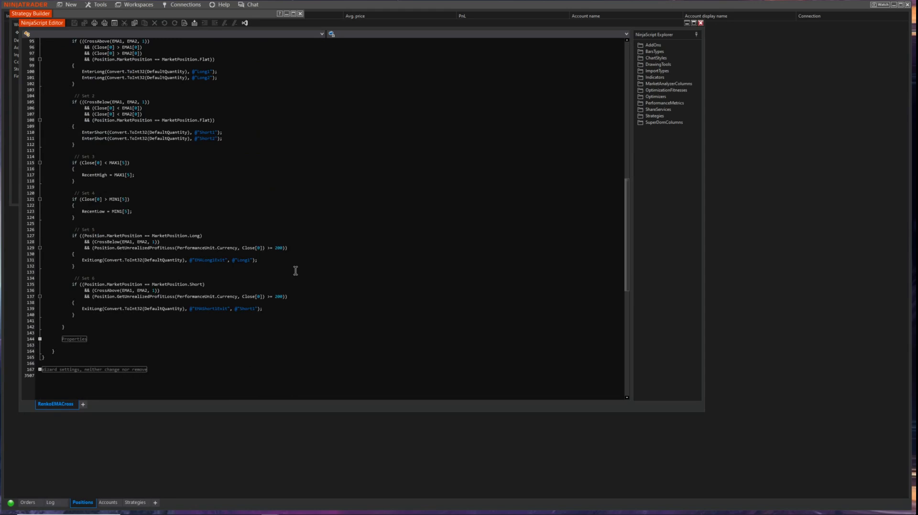
pyautogui.click(122, 279)
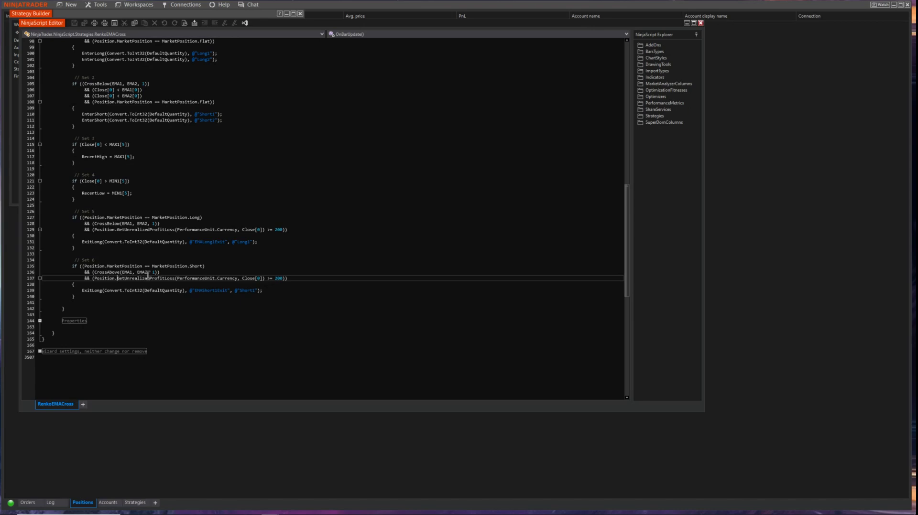
pyautogui.moveTo(145, 279); pyautogui.dragTo(292, 279)
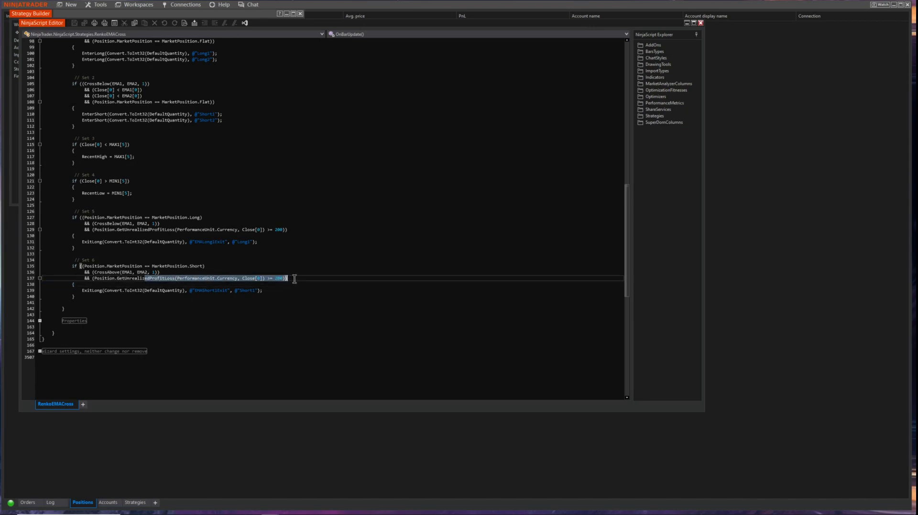
pyautogui.click(293, 279)
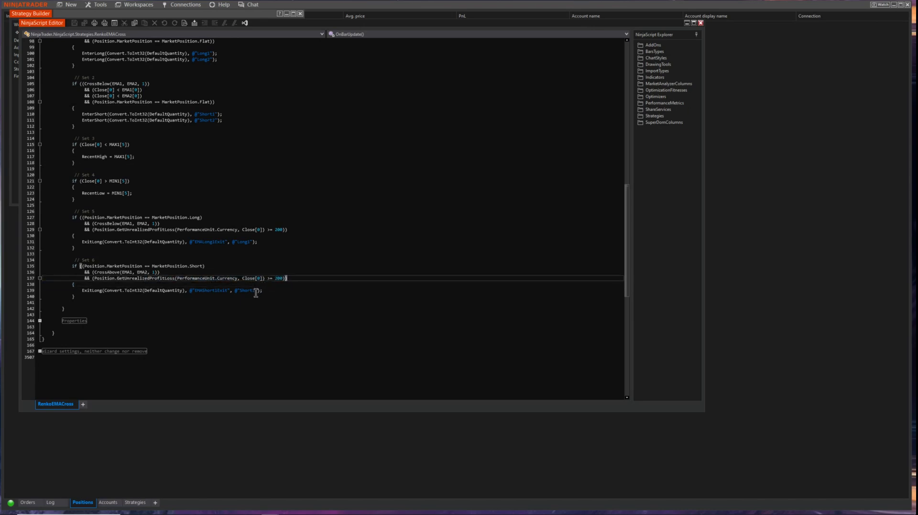